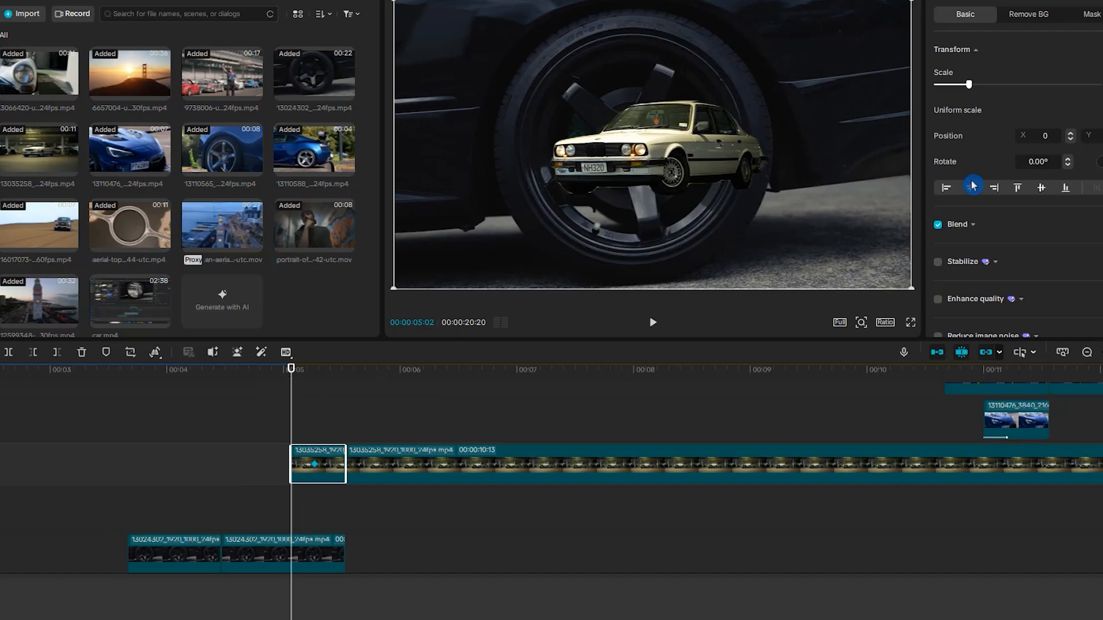
- Scale the cut-out vintage car clip down so it sits inside the wheel hub, and play the result
drag(969, 85, 936, 85)
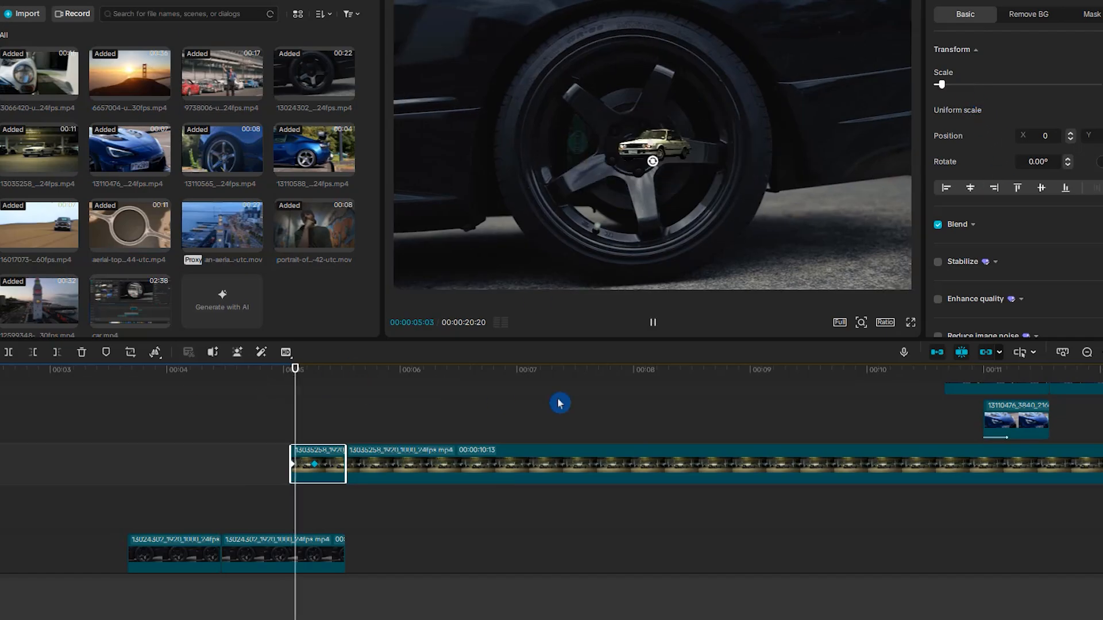
key(space)
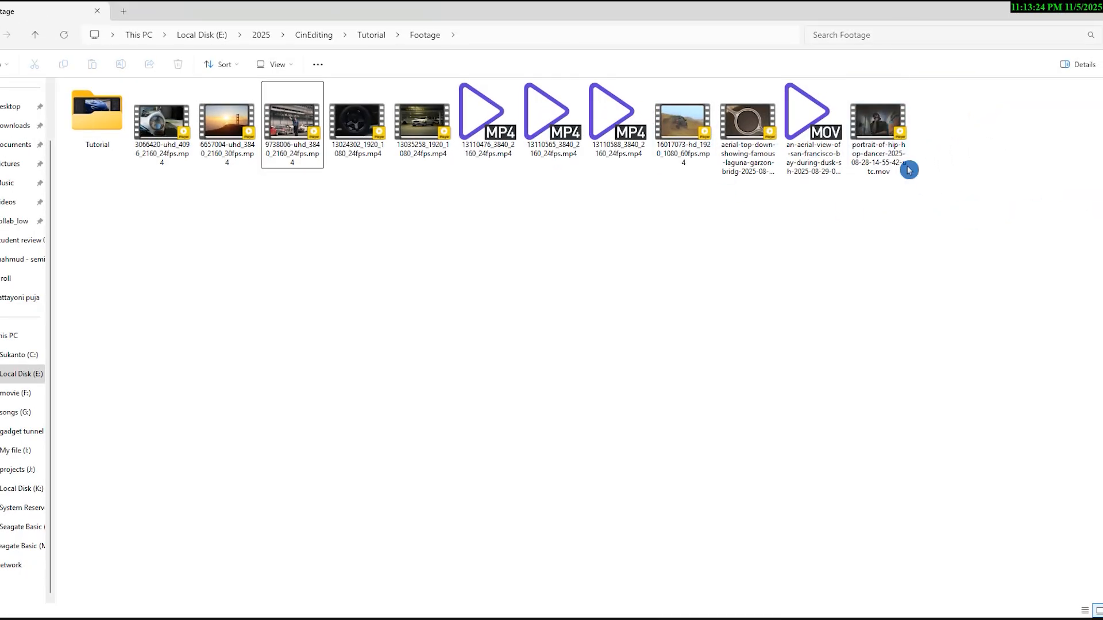
- Import all twelve video files from the Footage folder into the project's media library
drag(912, 202, 131, 82)
drag(167, 131, 226, 185)
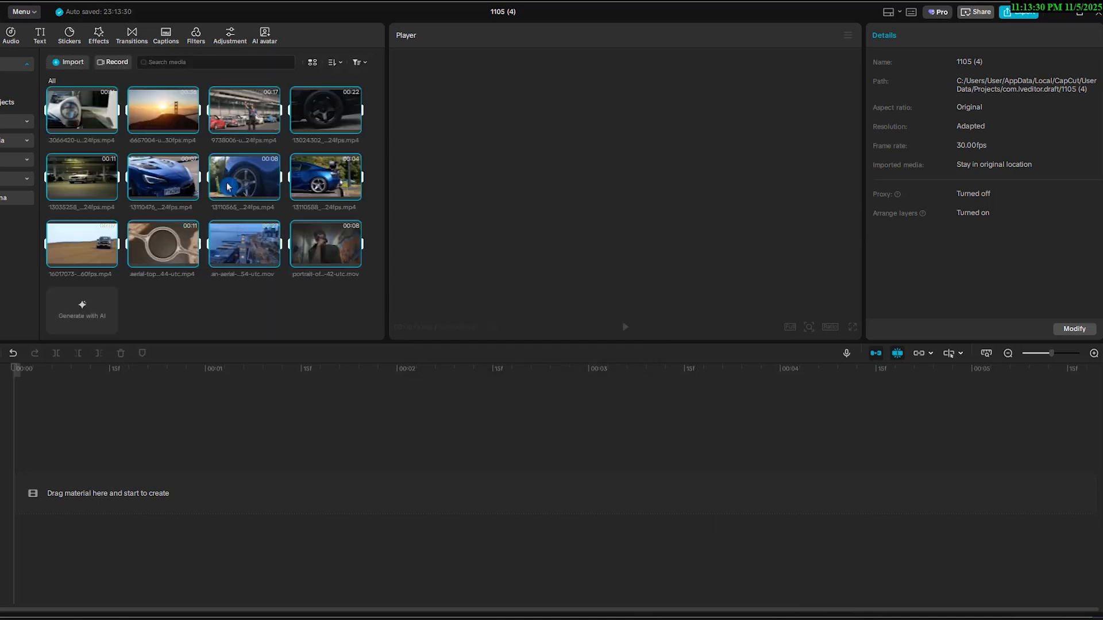
click(182, 310)
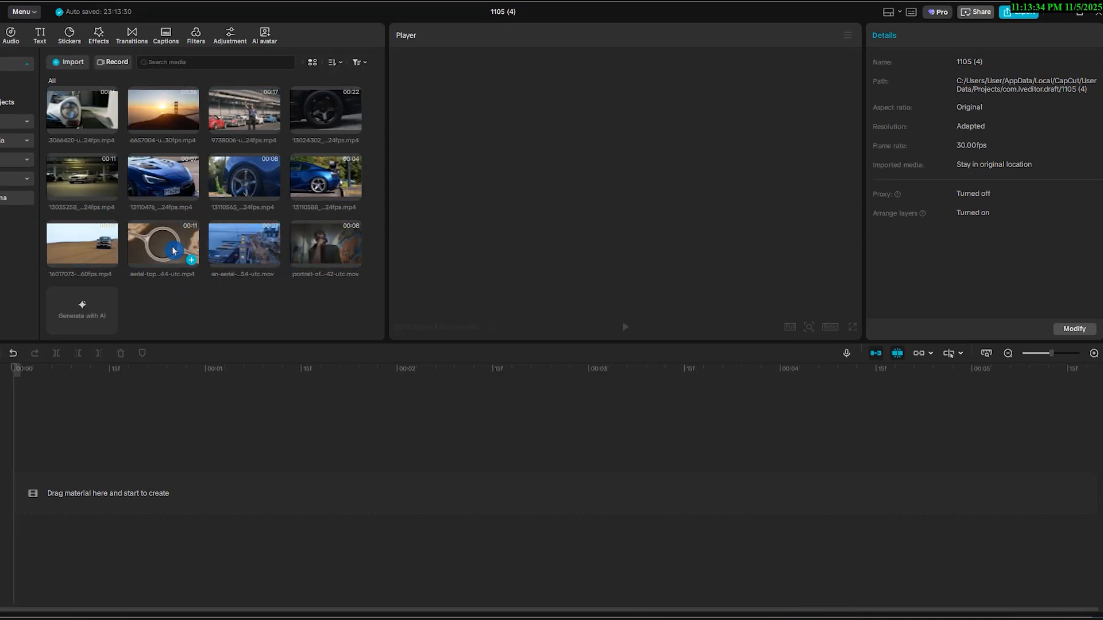
- Add the aerial roundabout clip and the 6657004 bridge sunset clip to the timeline, and stack the aerial clip on a track above the bridge
drag(162, 270, 92, 411)
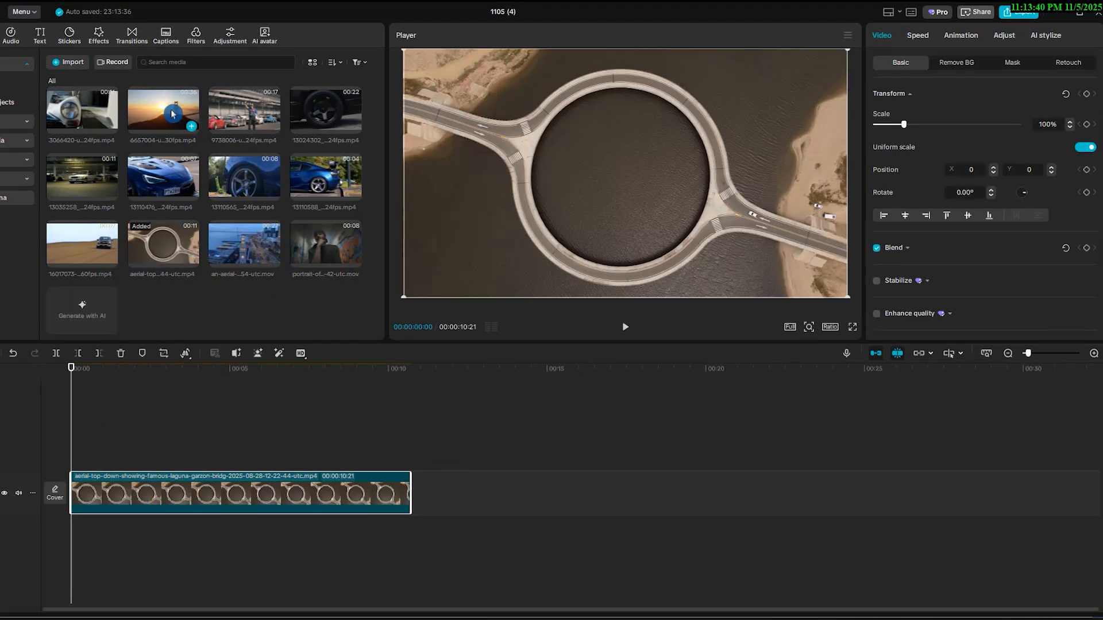
drag(172, 113, 68, 455)
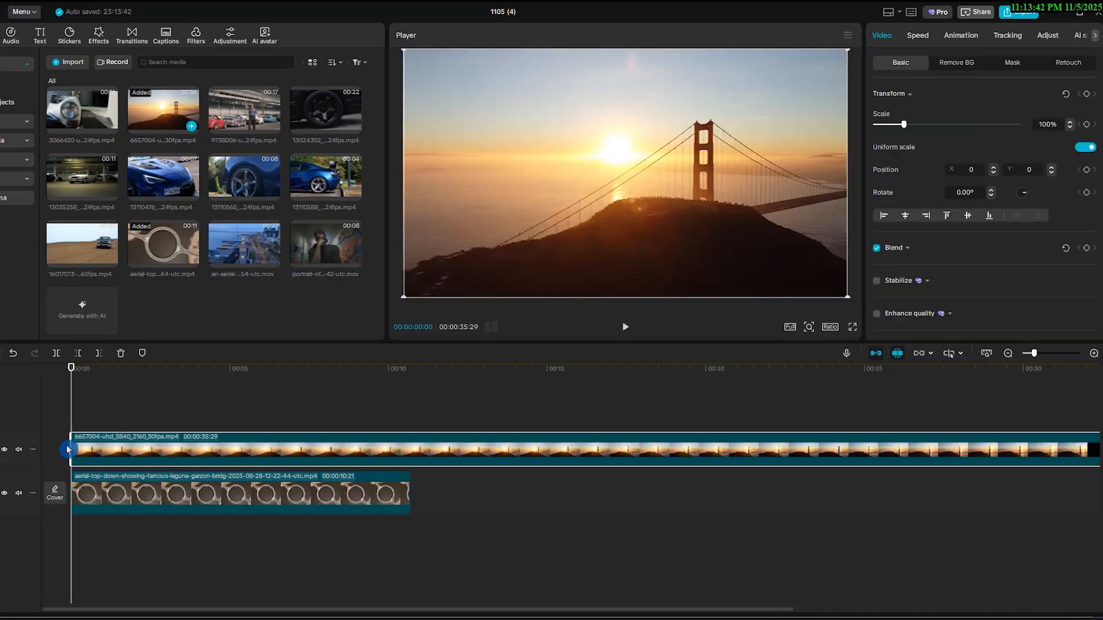
drag(137, 501, 246, 438)
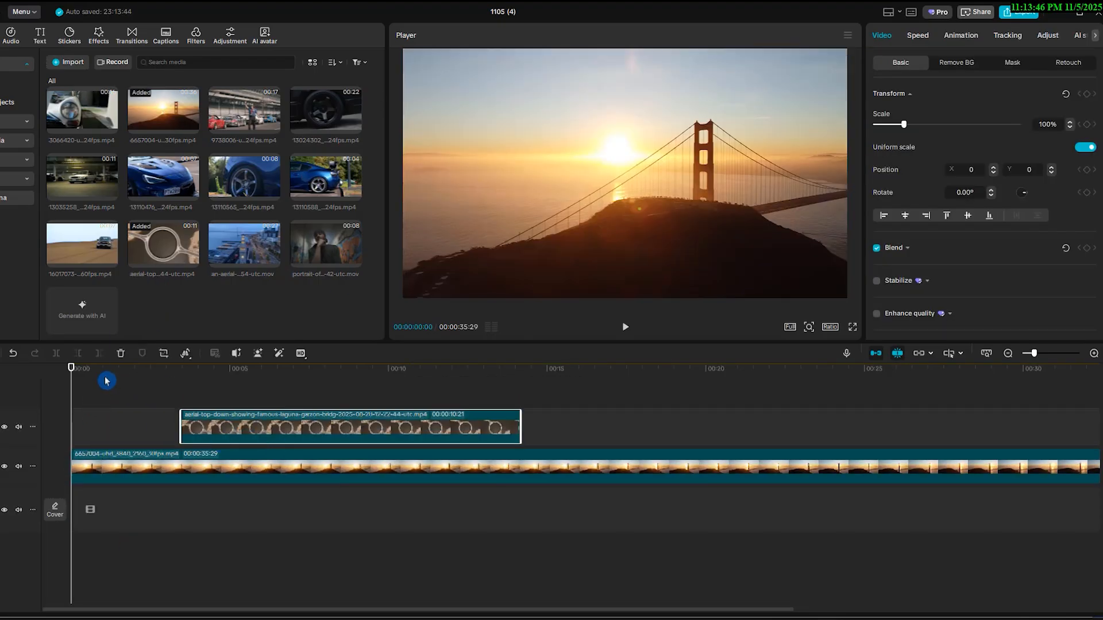
- Move the aerial roundabout clip to start at 00:00:02:08 over the bridge footage and split it at 00:00:03:07
key(space)
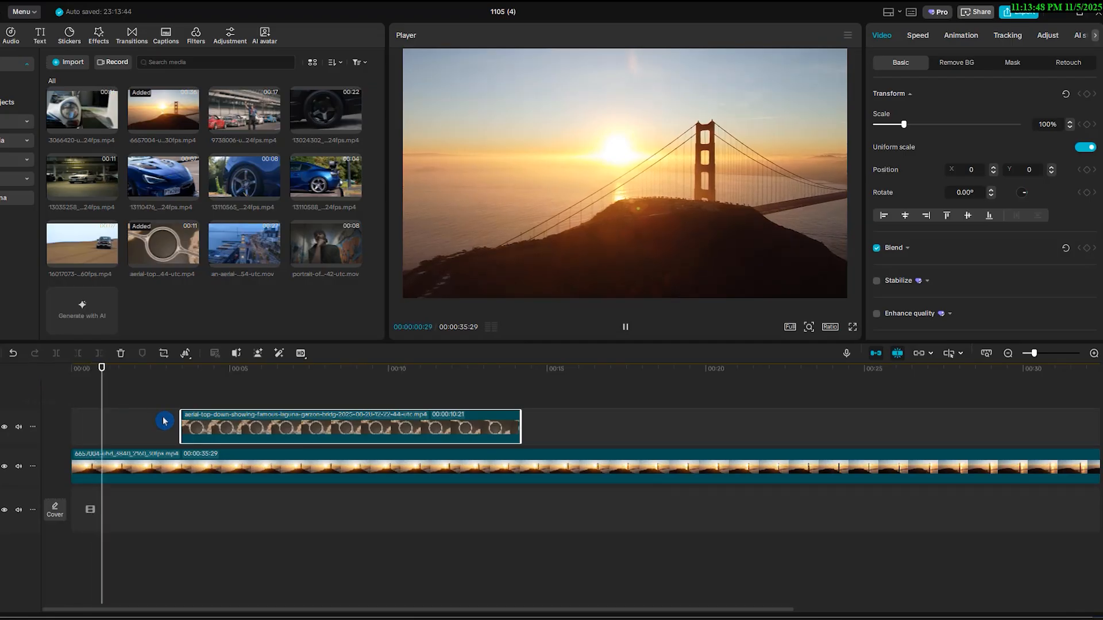
key(space)
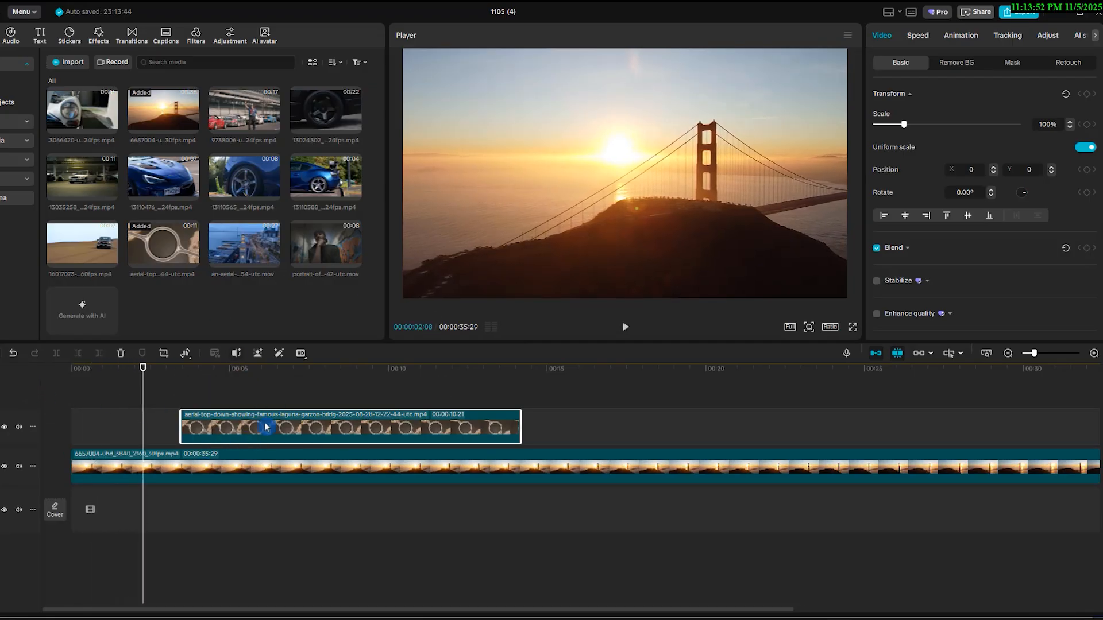
drag(212, 437, 175, 438)
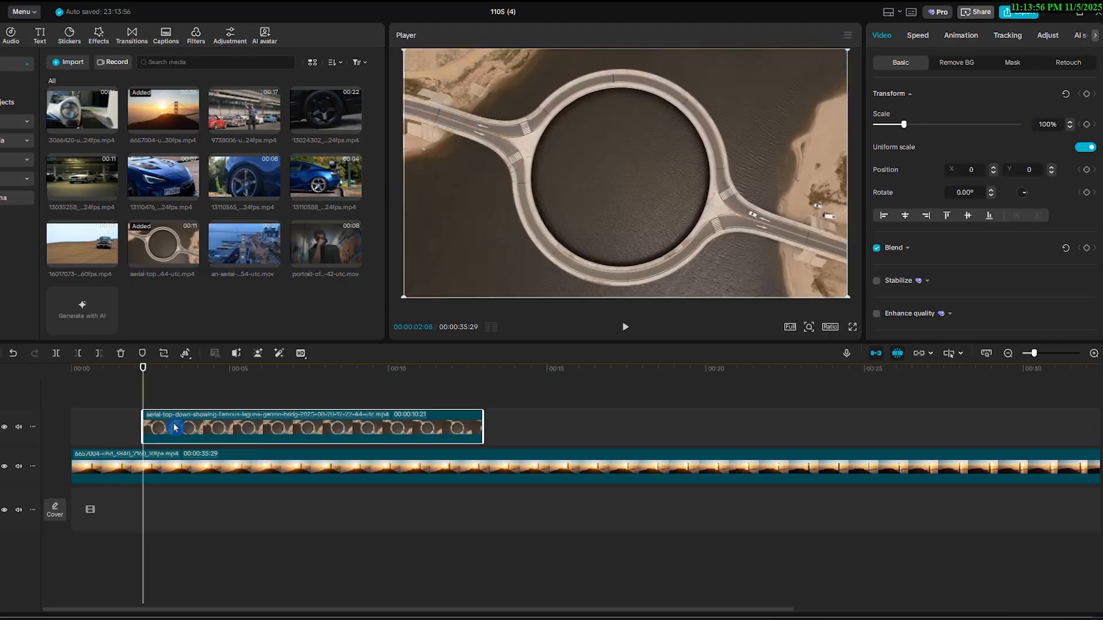
click(173, 392)
key(ctrl+b)
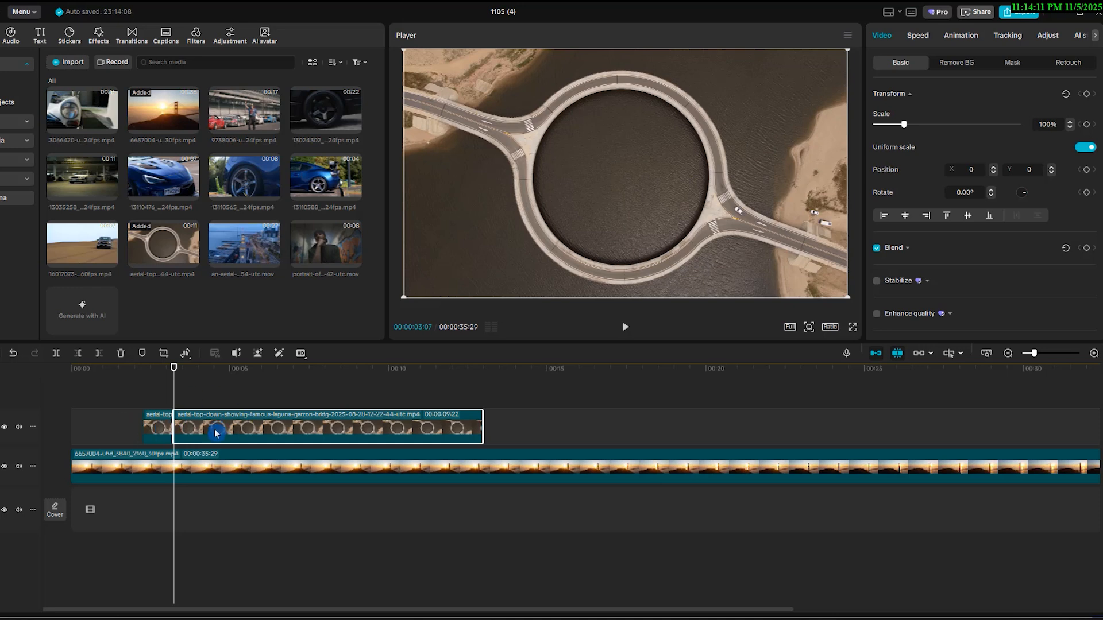
- Shift the topmost aerial clip to start just before the 2-second mark and preview the cut from the beginning
mouse_move(152, 430)
mouse_down()
mouse_move(162, 402)
mouse_move(163, 428)
mouse_move(415, 429)
mouse_move(163, 430)
mouse_up()
click(57, 374)
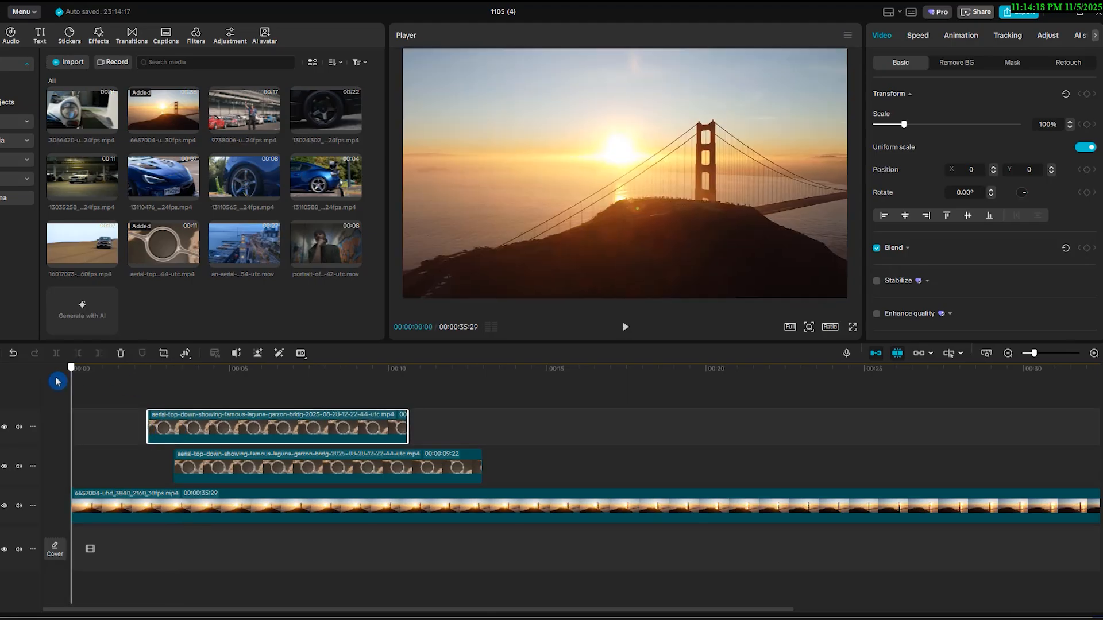
key(space)
drag(188, 425, 166, 424)
drag(132, 382, 41, 382)
key(space)
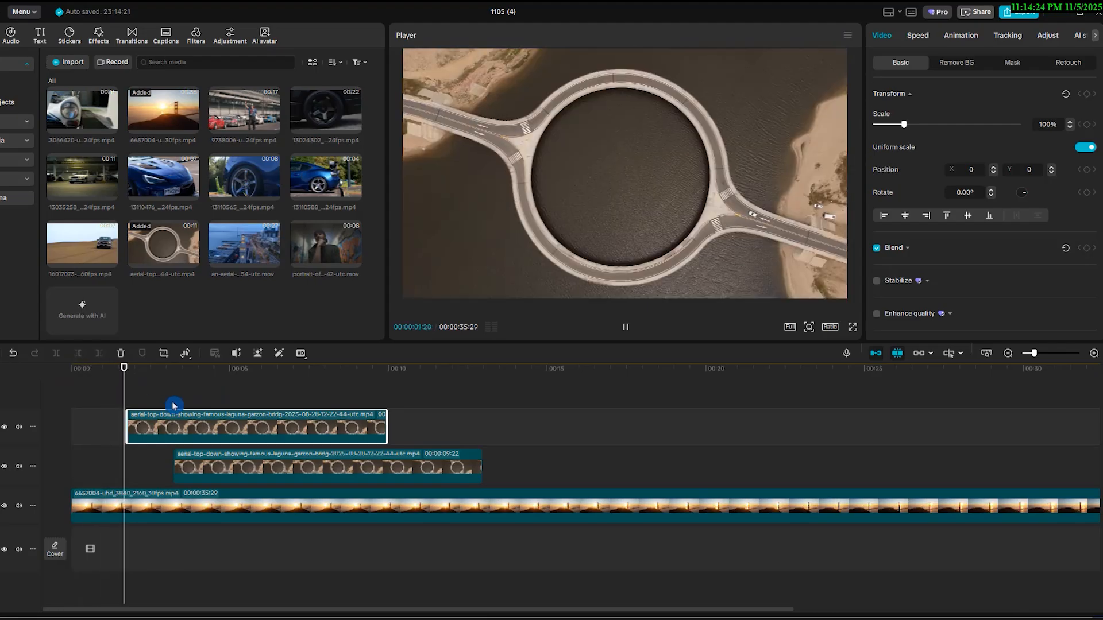
key(space)
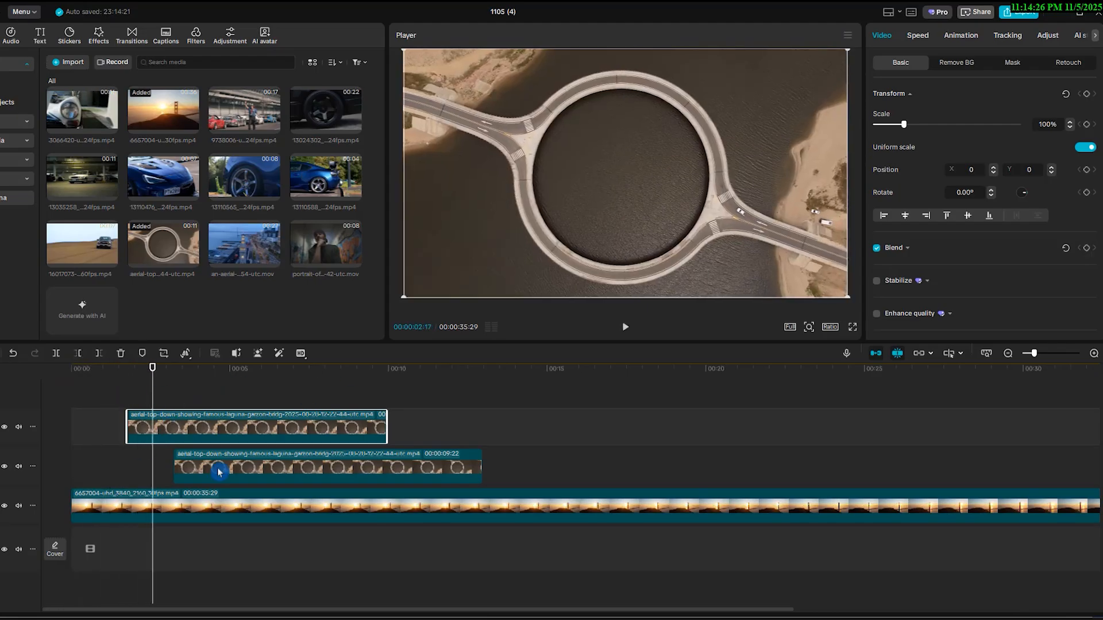
- Apply a Circle mask to the topmost aerial clip
click(1013, 64)
click(912, 113)
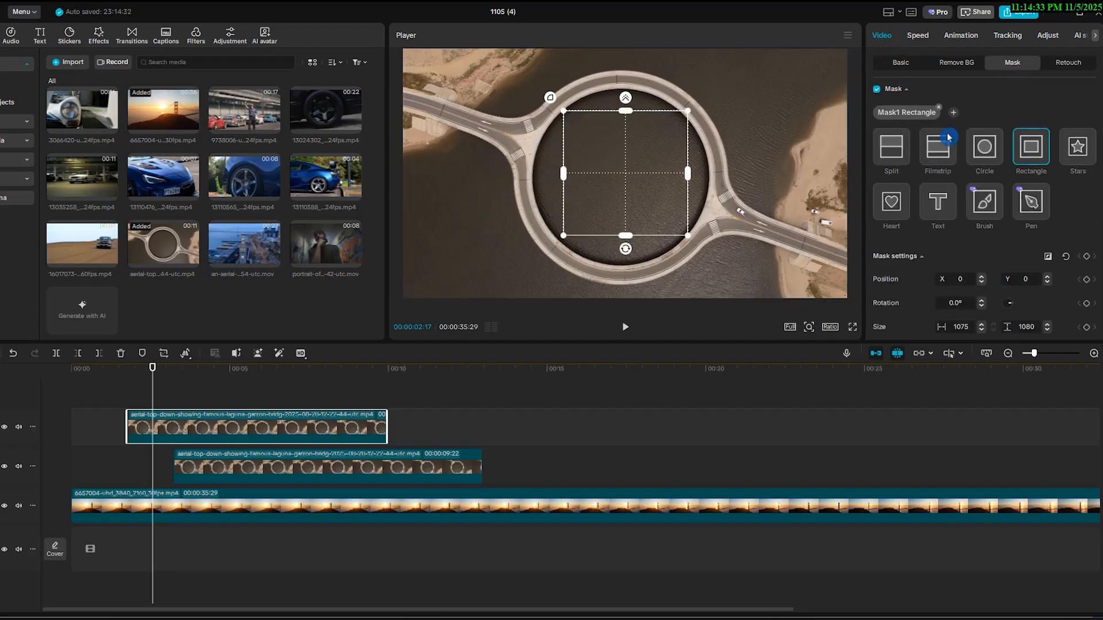
click(986, 148)
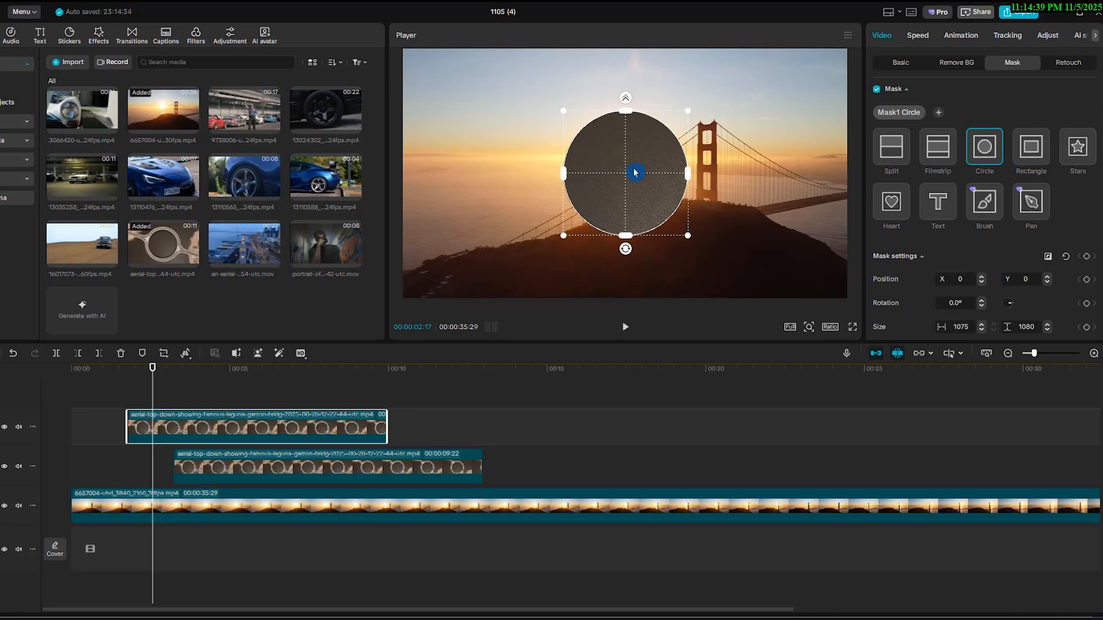
- Using the lower aerial clip as a reference, fit the circle mask to the roundabout's inner opening at about X -41, Y -31, size 1520 by 1526
drag(226, 474, 193, 471)
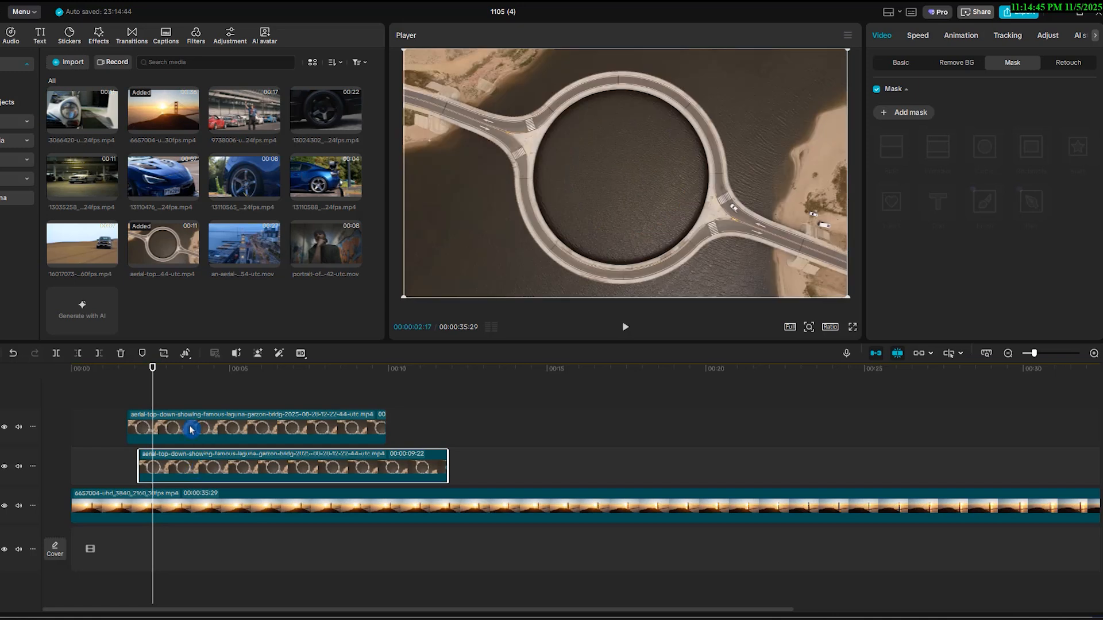
click(192, 429)
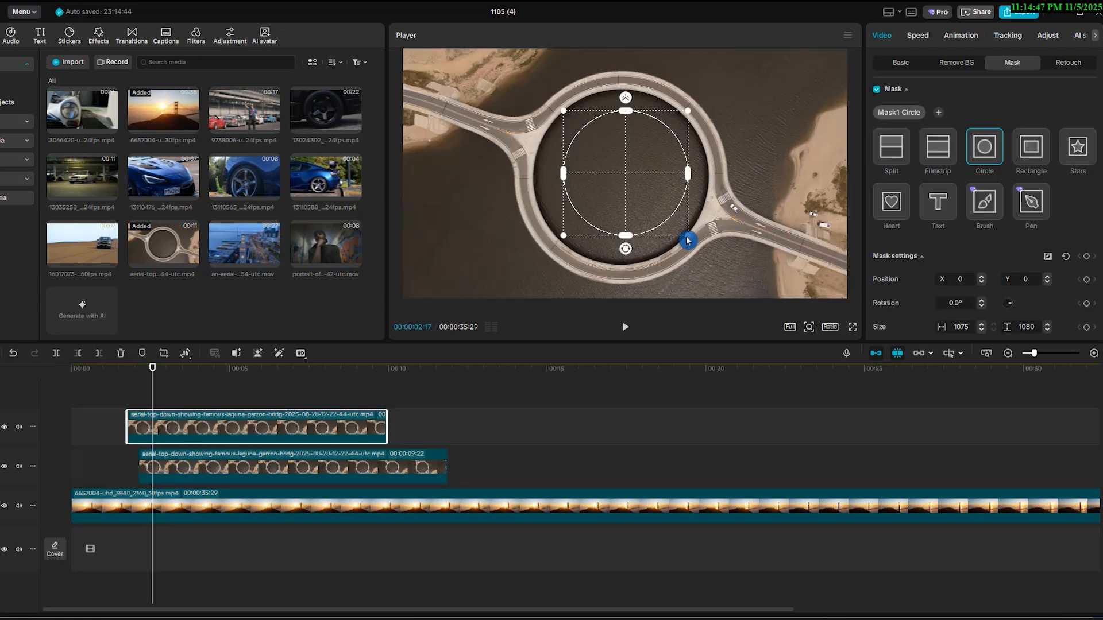
drag(687, 240, 708, 247)
drag(659, 210, 660, 216)
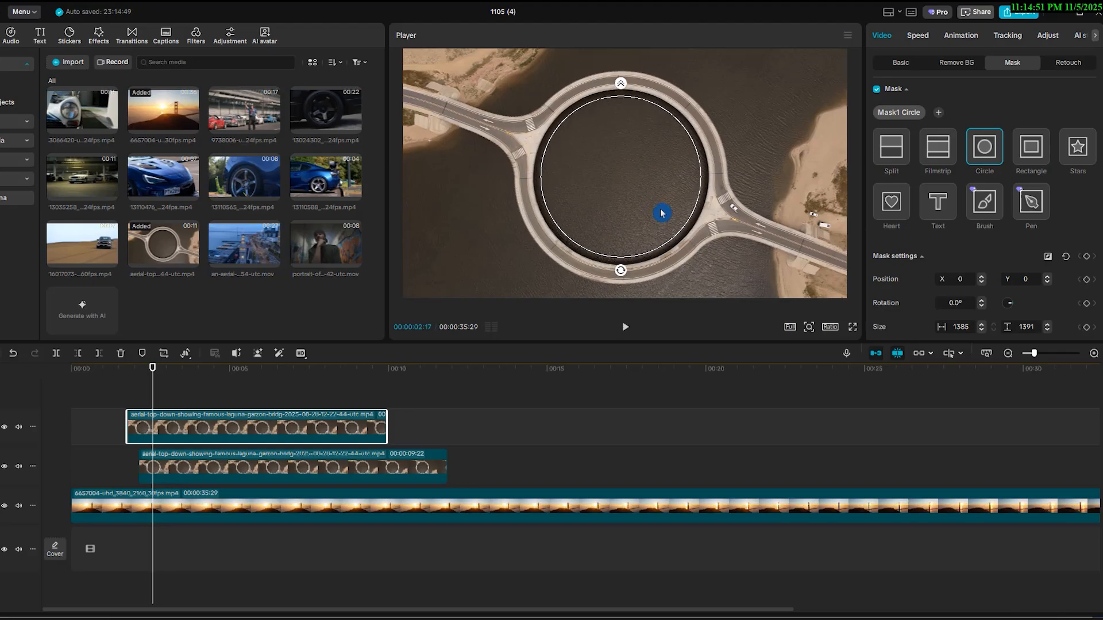
drag(706, 262, 720, 189)
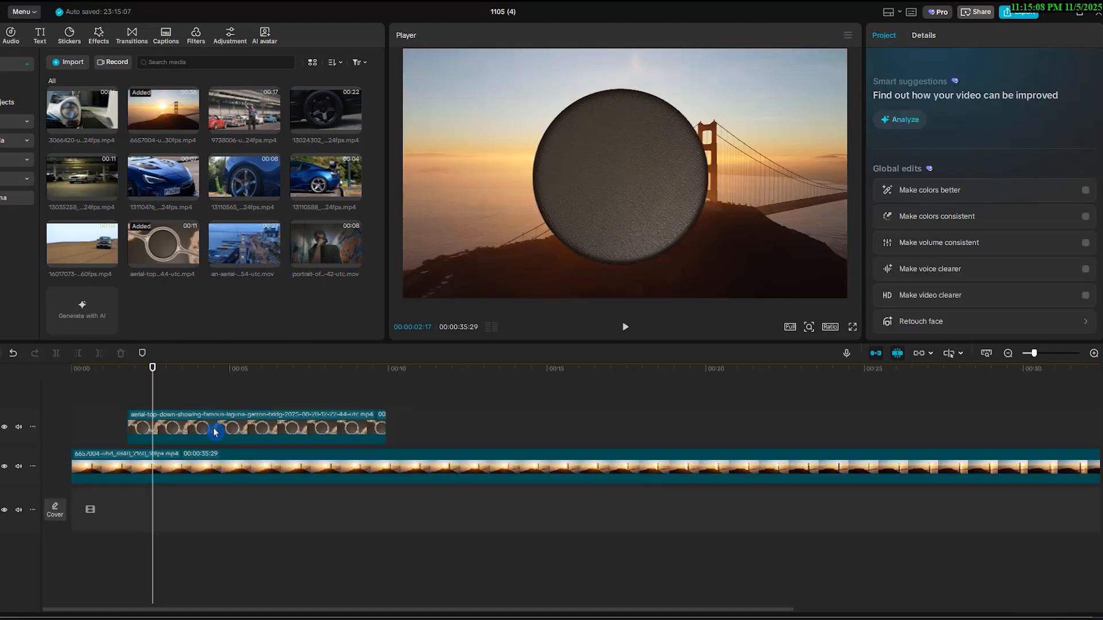
- Duplicate the masked aerial clip onto a track above and shift the original to start at about 3 seconds
click(215, 432)
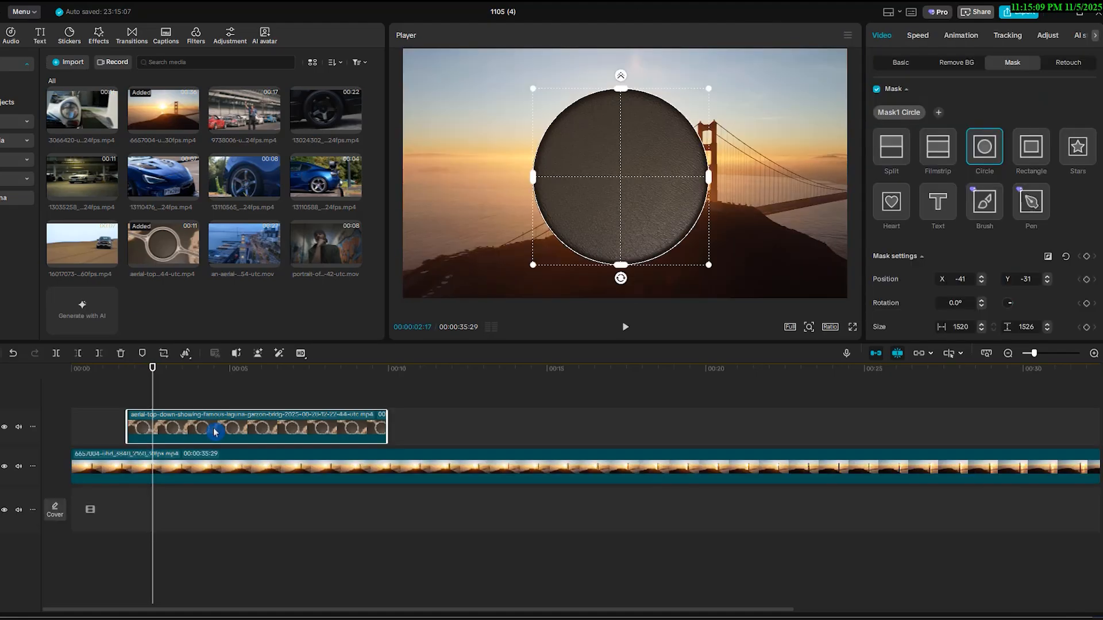
drag(215, 432, 228, 405)
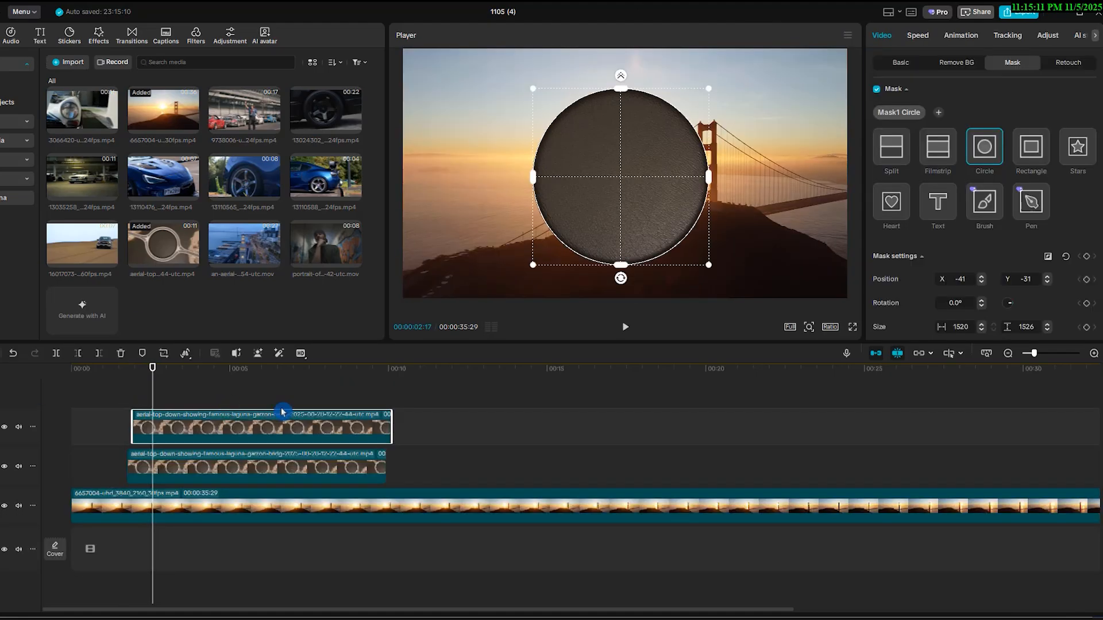
drag(181, 460, 224, 455)
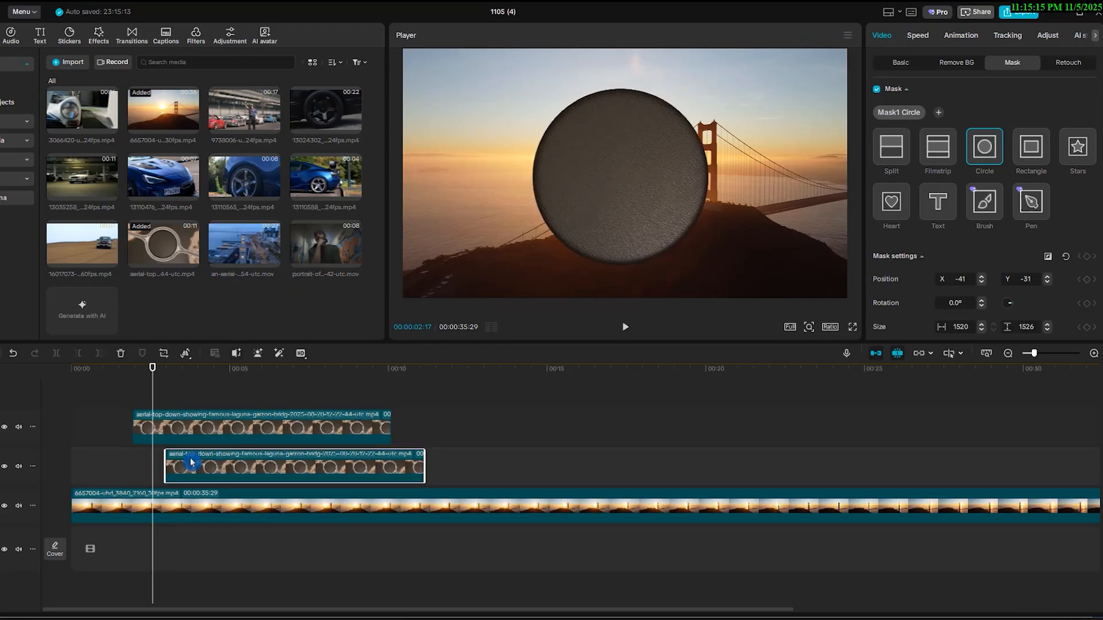
- Invert the circle mask on the upper aerial copy, trim its end to about 3.2 seconds, and check the lower clip at 00:00:04:25
click(156, 435)
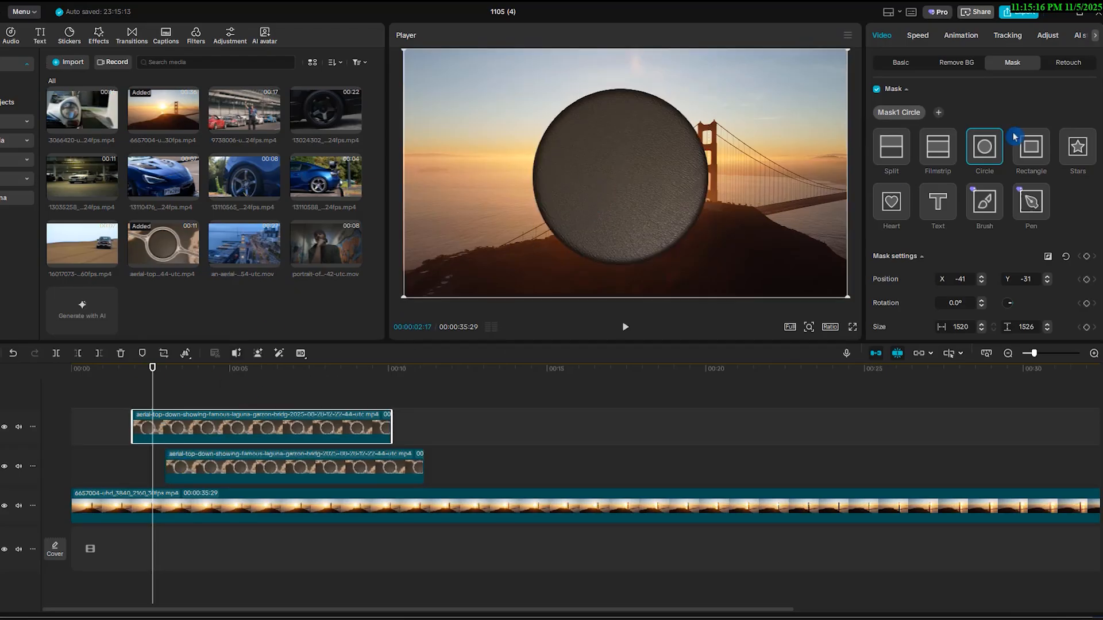
click(1047, 257)
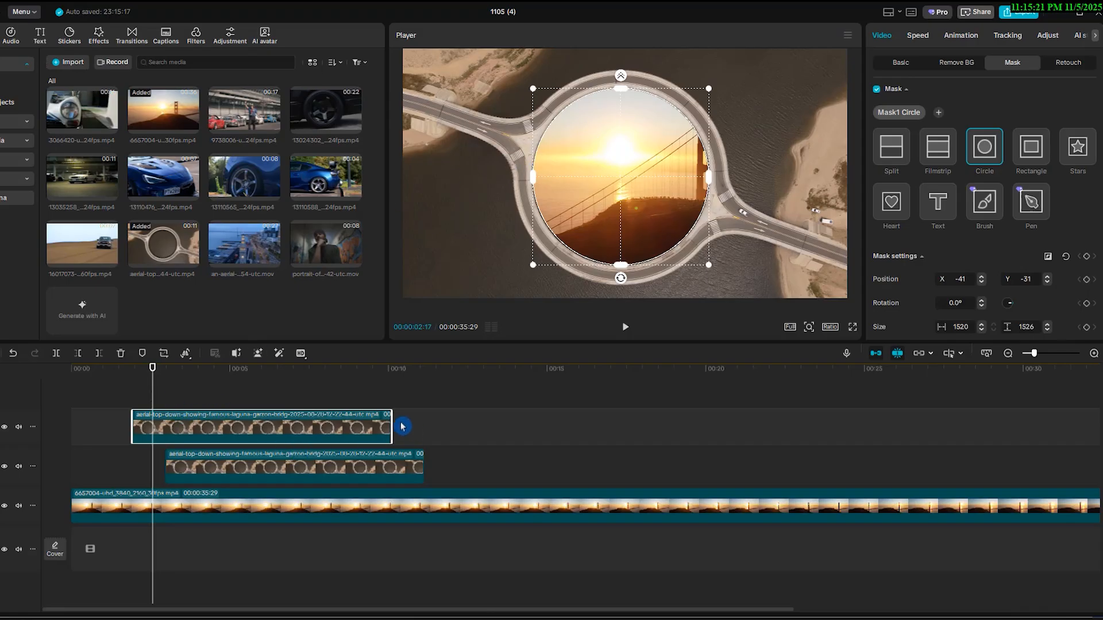
drag(393, 421, 172, 438)
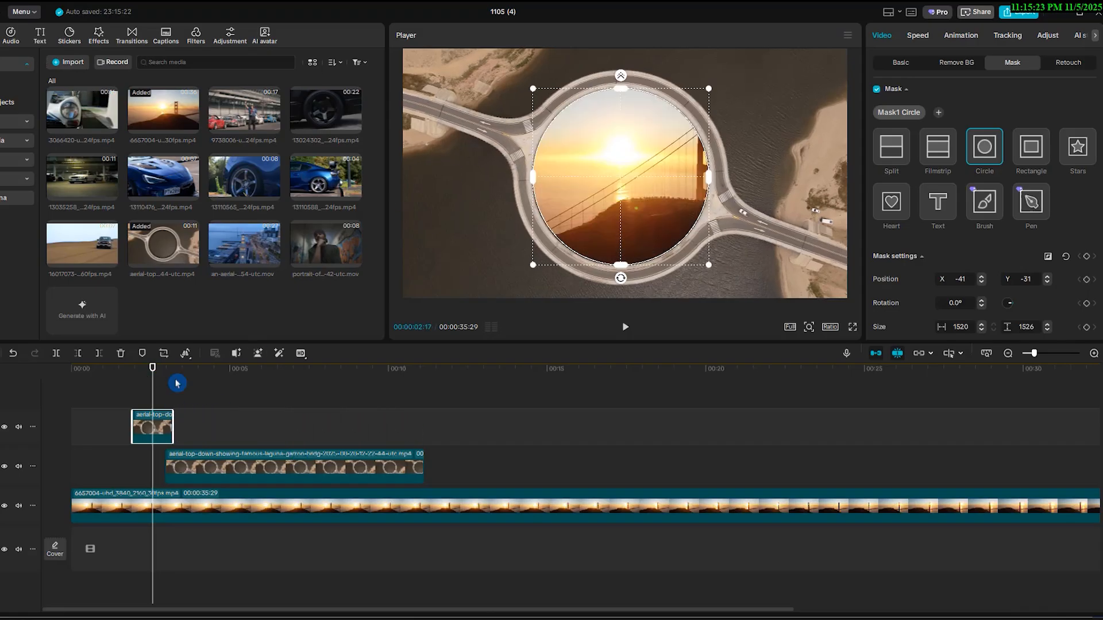
click(224, 379)
click(238, 465)
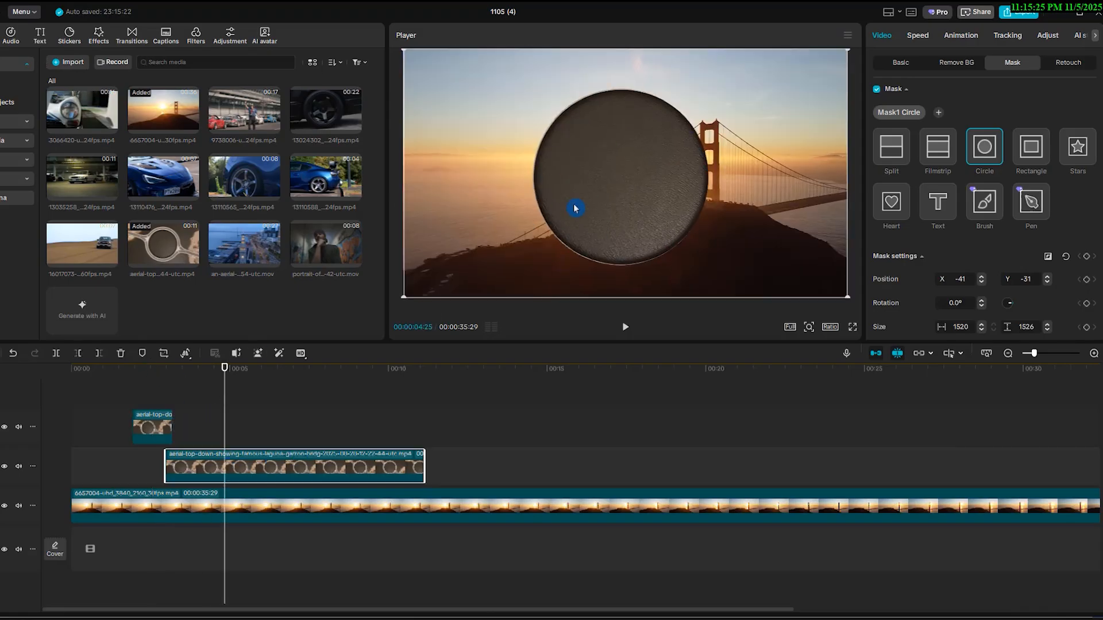
- Add a Transform keyframe at 100% scale to the upper aerial clip at 00:00:02:09
click(152, 396)
click(152, 426)
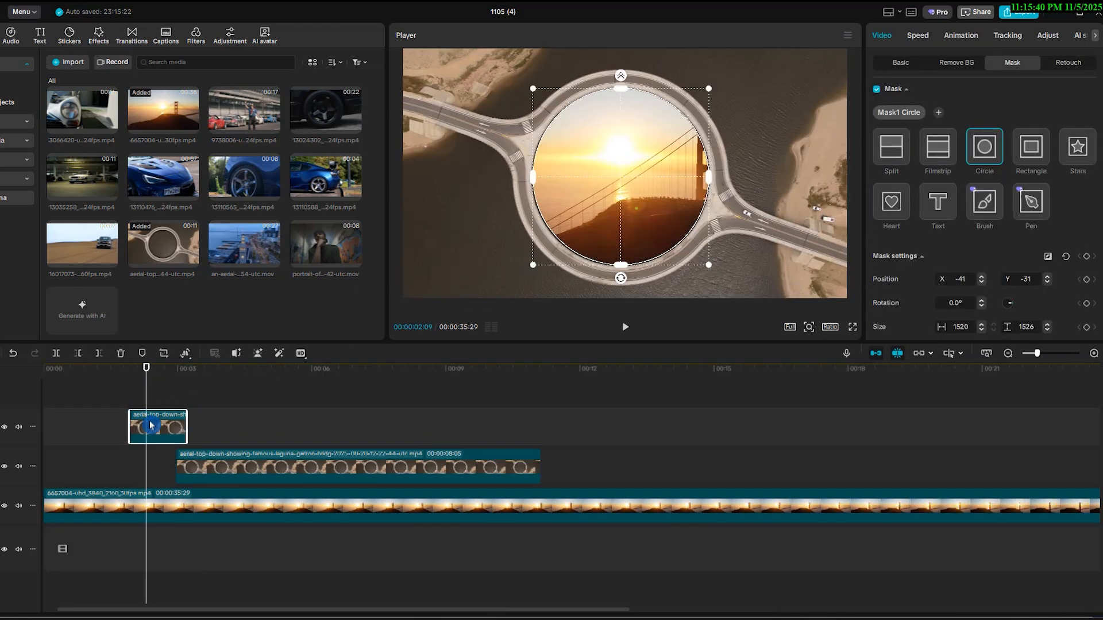
click(897, 64)
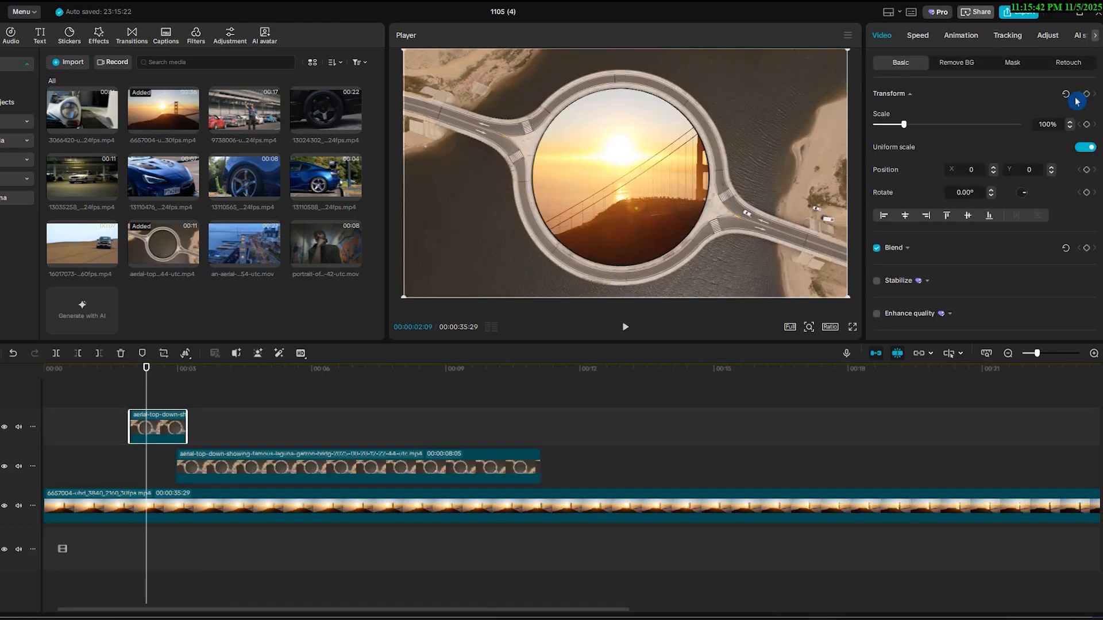
click(1087, 98)
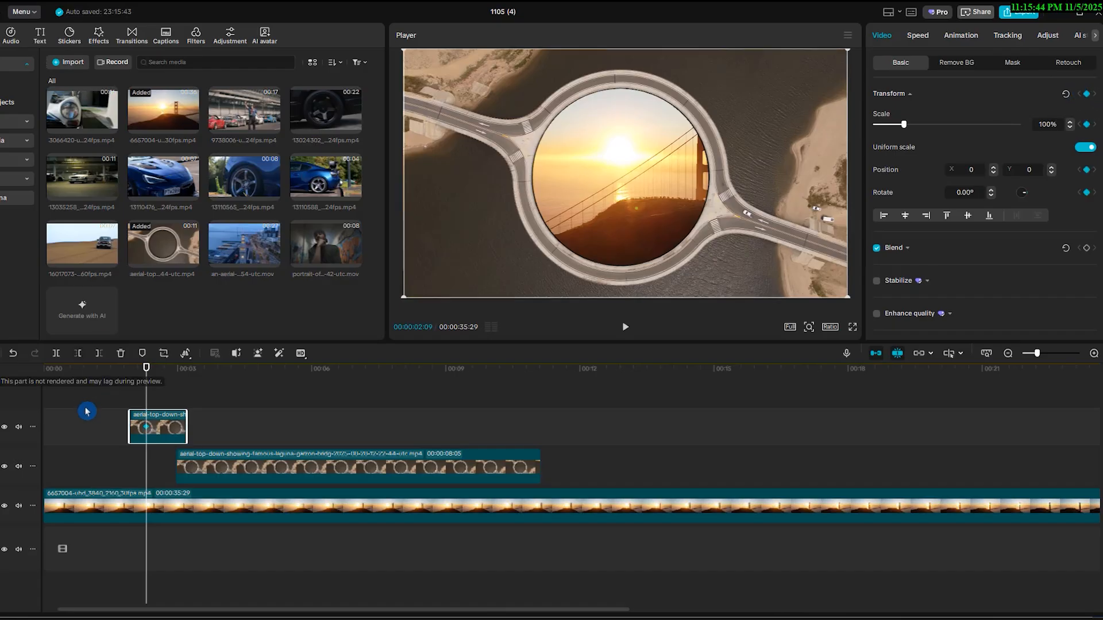
- Set the upper aerial clip's scale to 322% at 00:00:02:01 and play back the zoom-out
drag(140, 377, 135, 377)
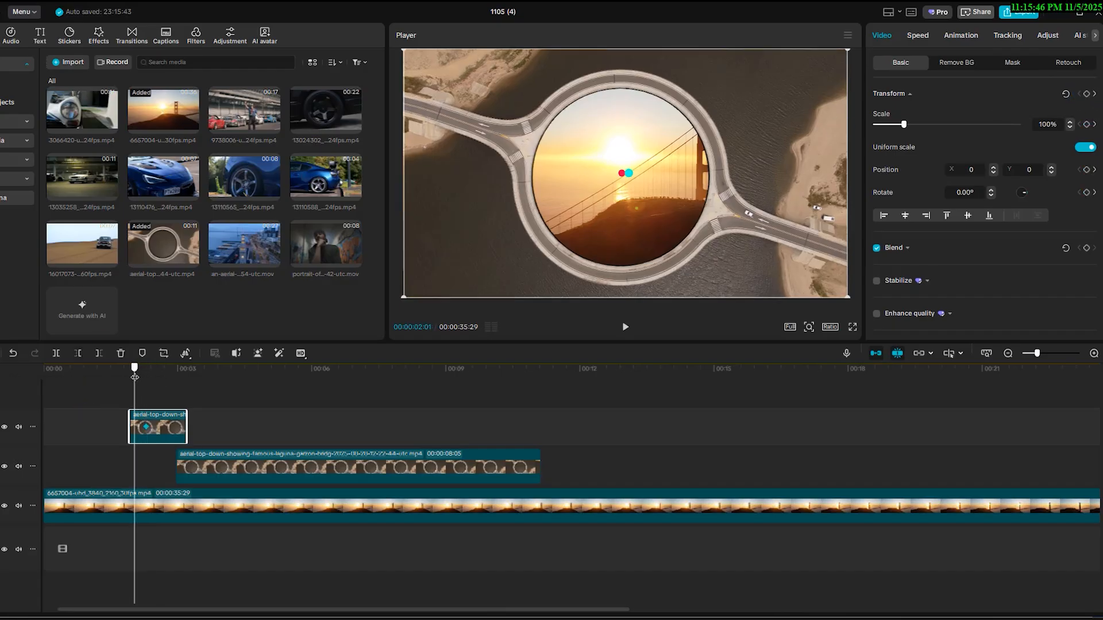
drag(906, 127, 962, 129)
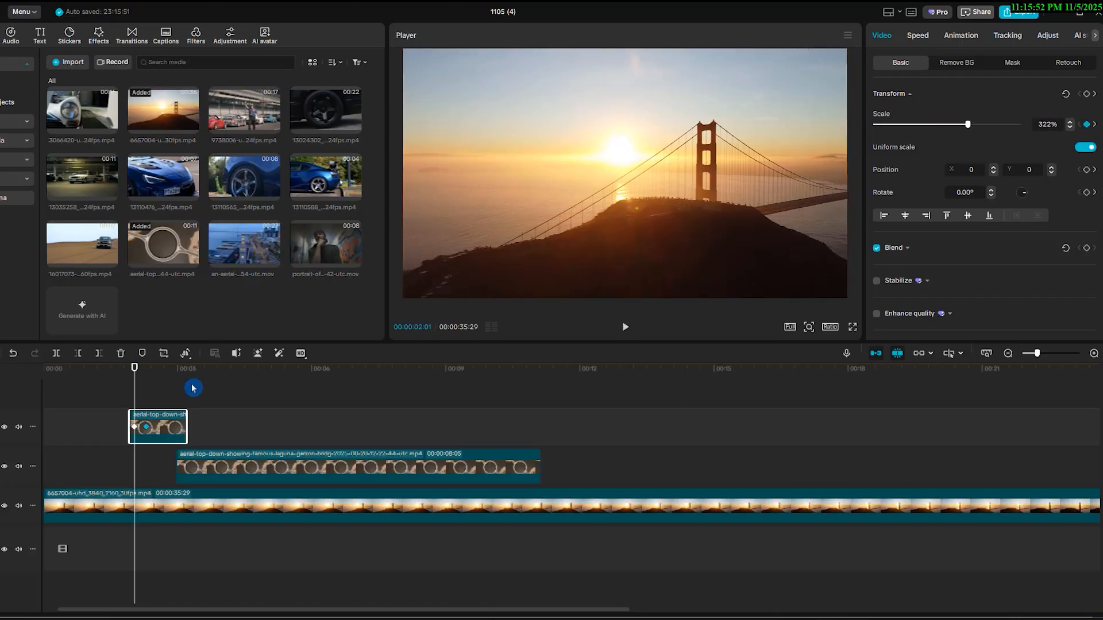
key(space)
key(space)
- Change the interpolation of the upper aerial clip's keyframe at 00:00:02:09 to Ease in
click(146, 428)
right_click(145, 428)
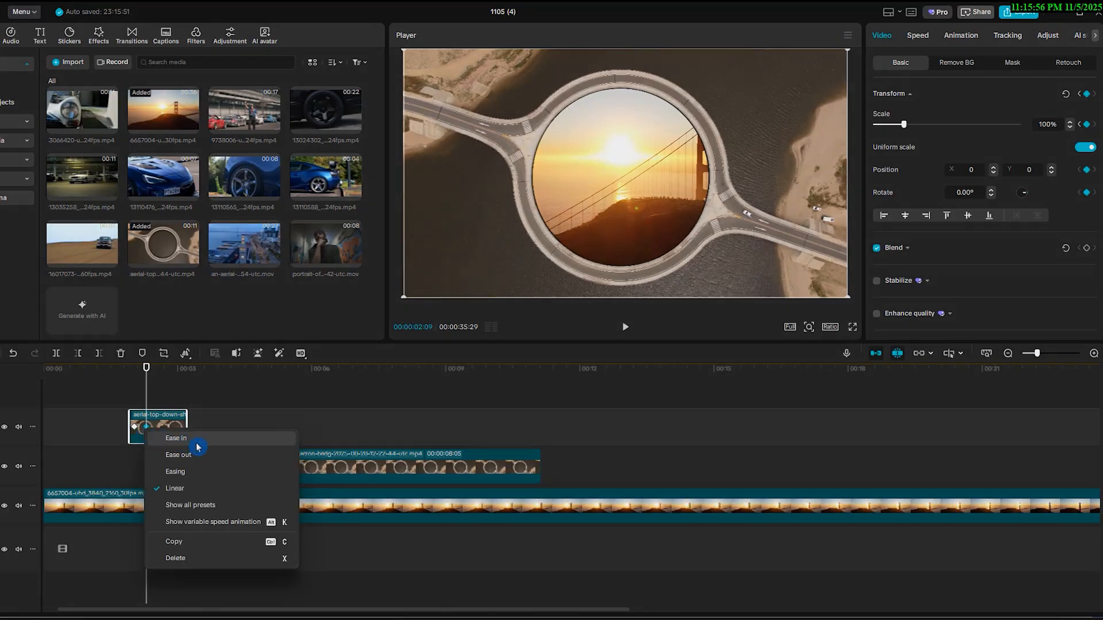
click(199, 441)
- Set the interpolation of the upper aerial clip's keyframe at 00:00:02:01 to Ease out and play back the zoom
click(135, 429)
key(space)
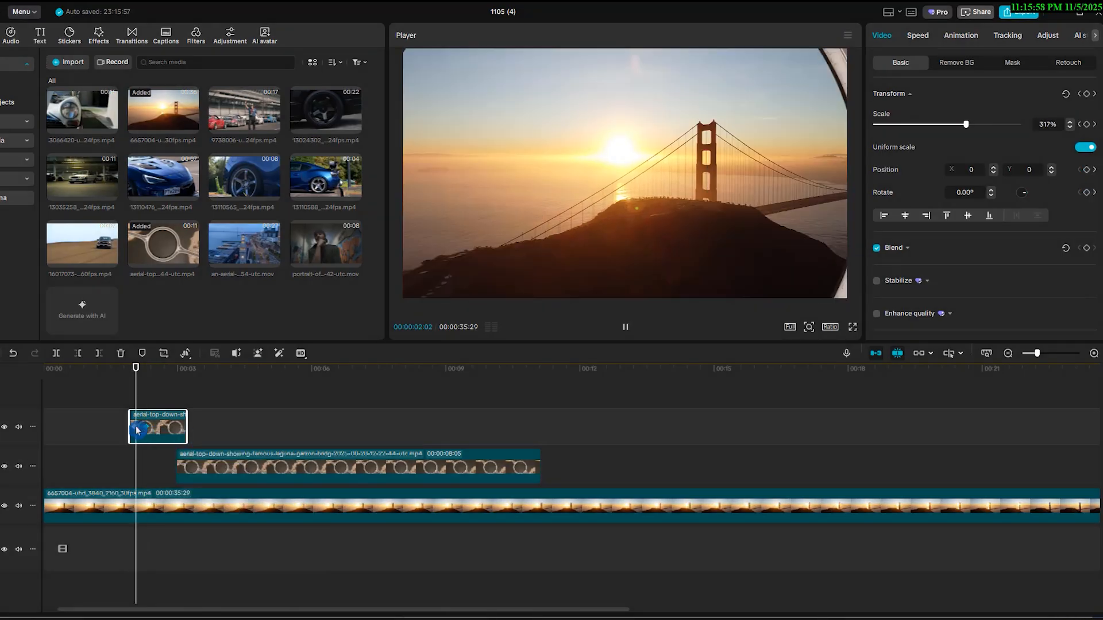
click(136, 429)
right_click(136, 430)
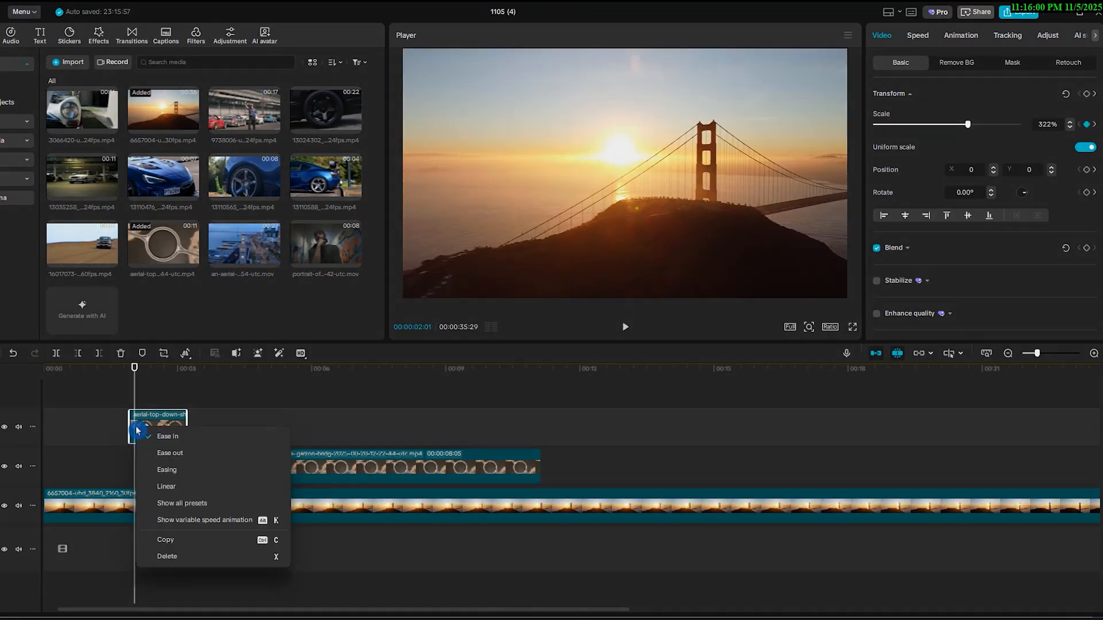
click(192, 451)
key(space)
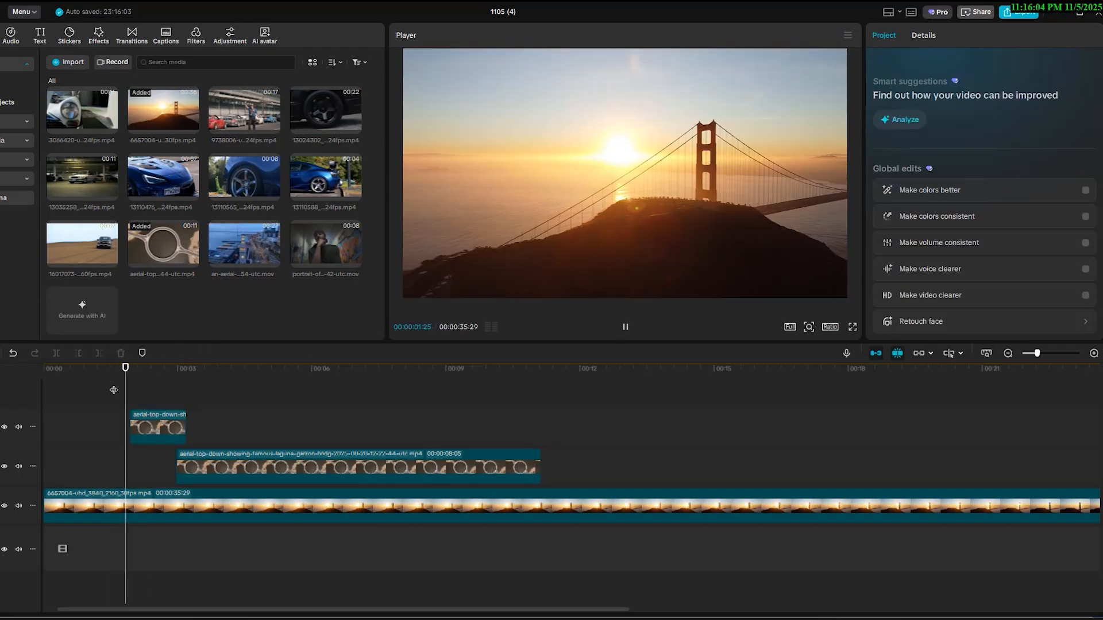
- Move the lower aerial clip so it starts at 00:00:02:06 and play back the overlap with the upper clip
click(332, 474)
mouse_move(331, 475)
mouse_down()
mouse_move(302, 471)
mouse_move(313, 469)
mouse_up()
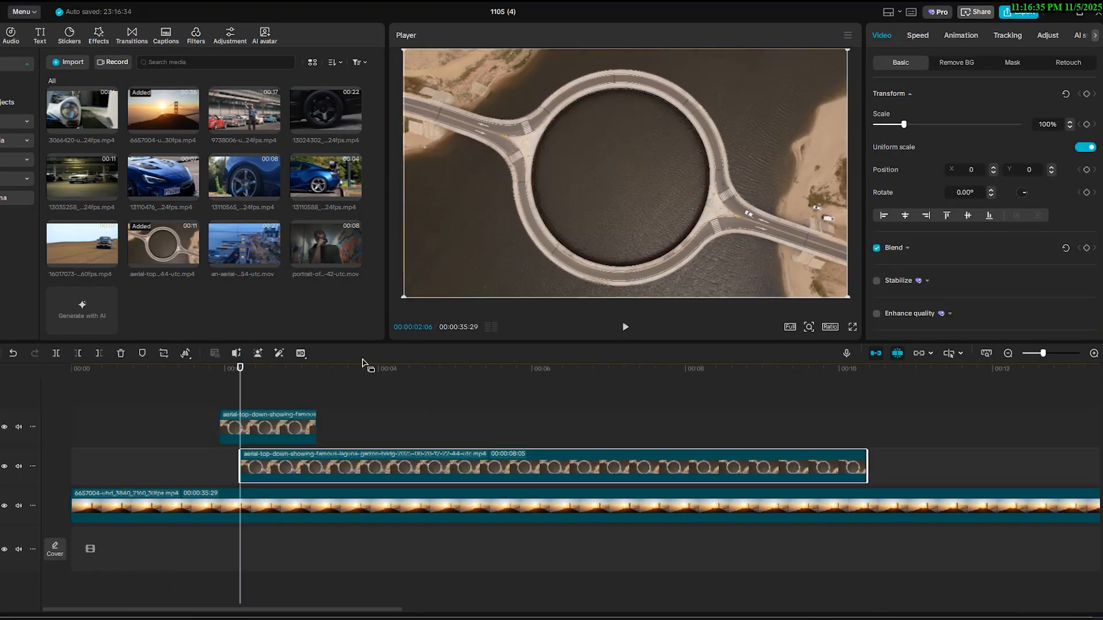
drag(238, 387, 227, 378)
key(space)
click(234, 375)
key(space)
- Split the lower aerial clip at 00:00:03:00 and delete the part after the cut
key(space)
key(space)
key(space)
key(ctrl+b)
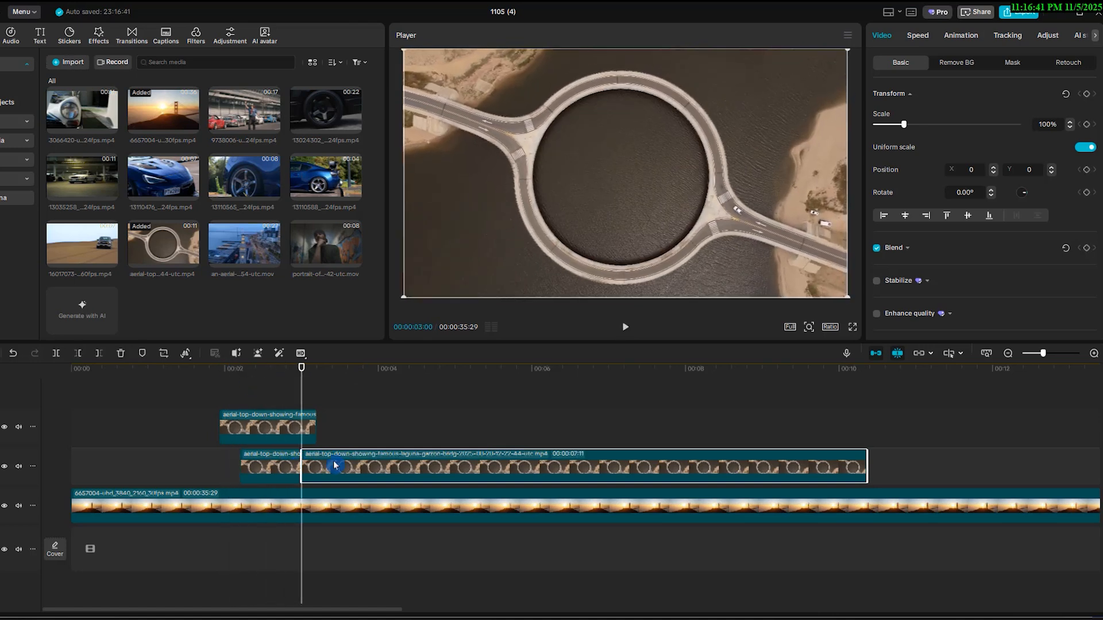
key(Delete)
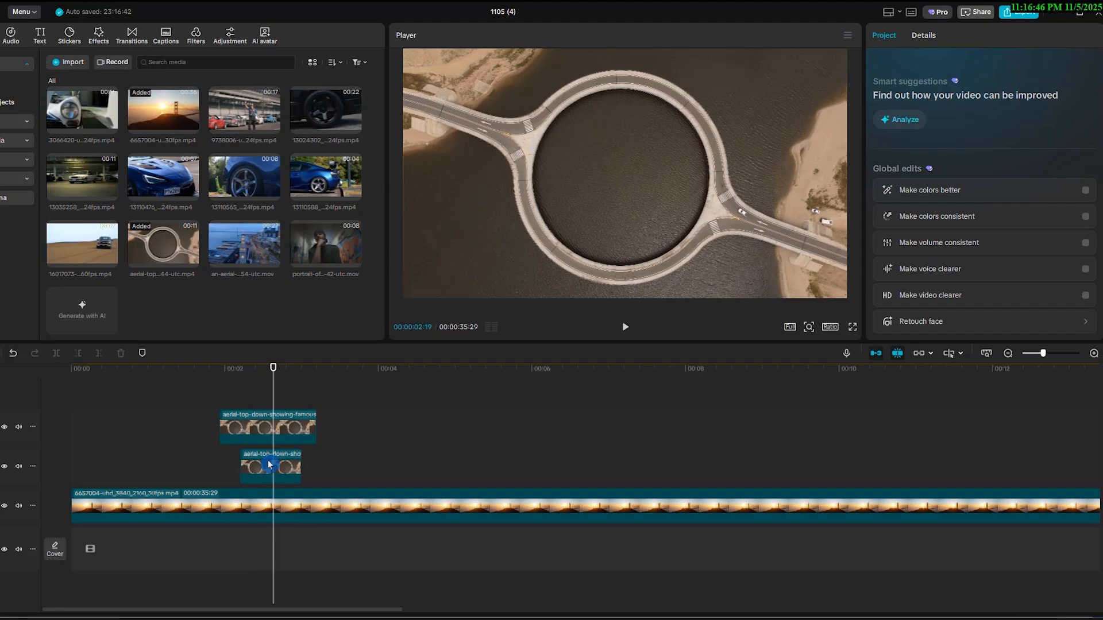
- Apply the Slide Down entrance animation to the lower aerial clip, set its duration to 0.2 s, and play it back
click(270, 467)
click(961, 36)
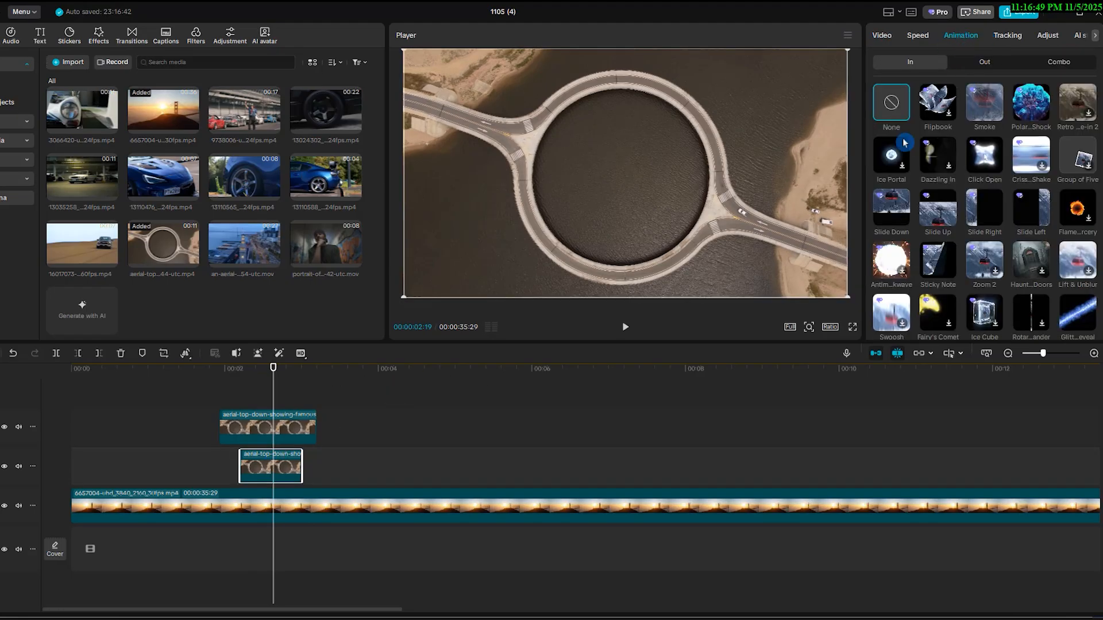
click(892, 212)
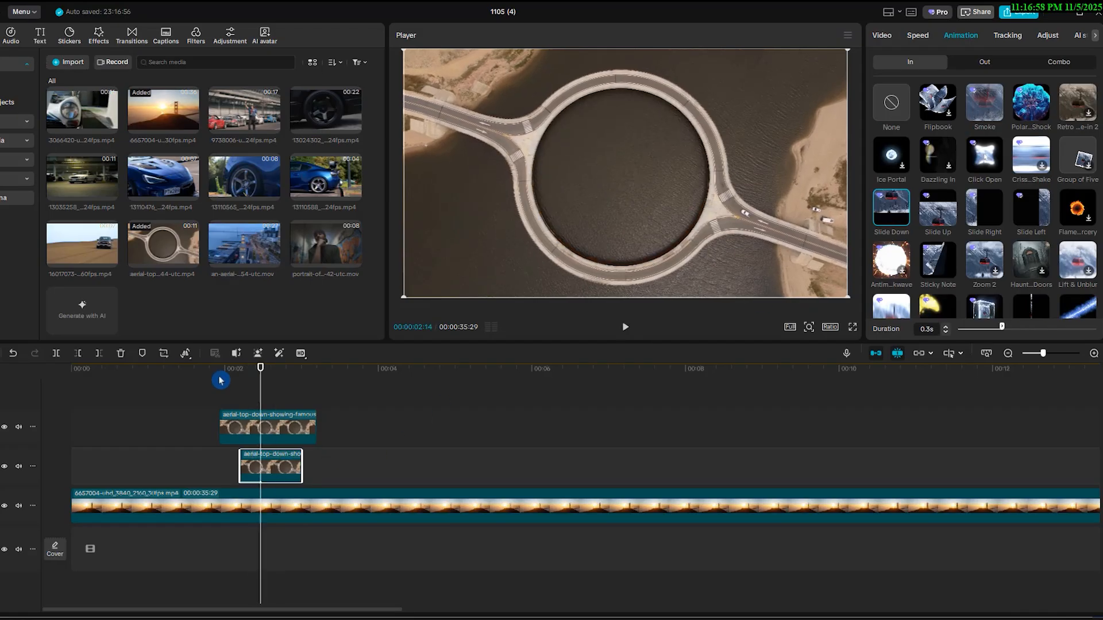
click(220, 378)
key(space)
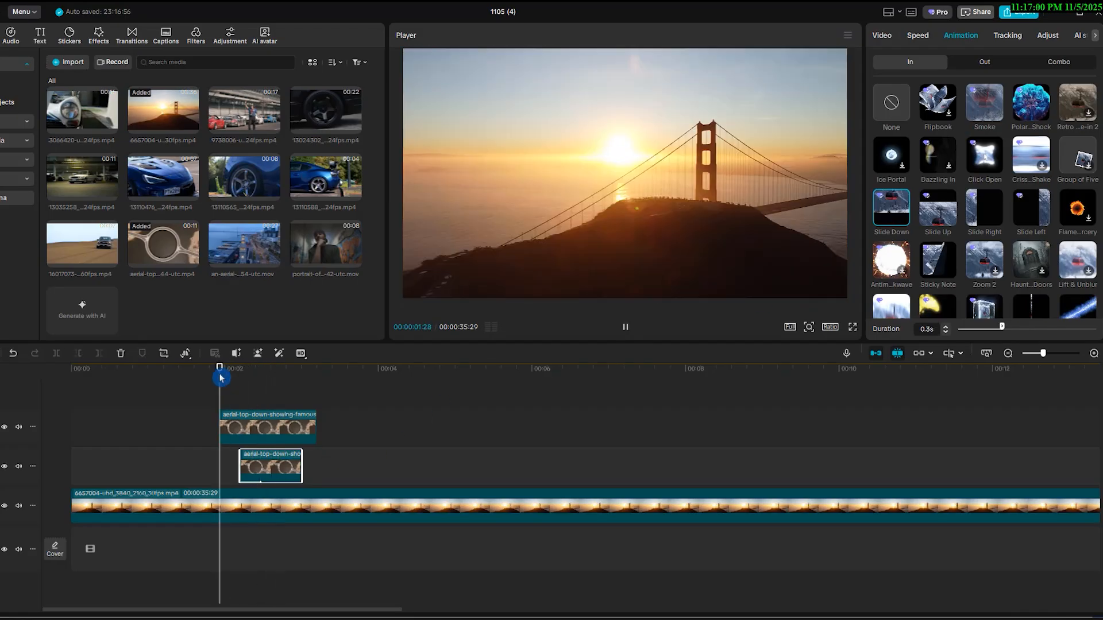
drag(990, 332, 988, 331)
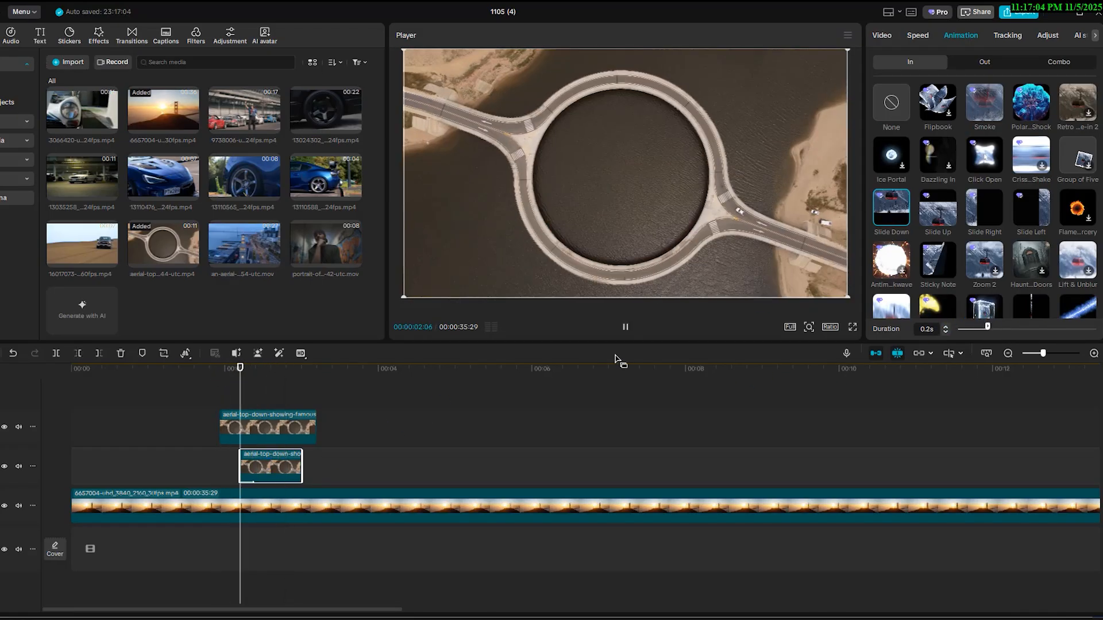
click(201, 391)
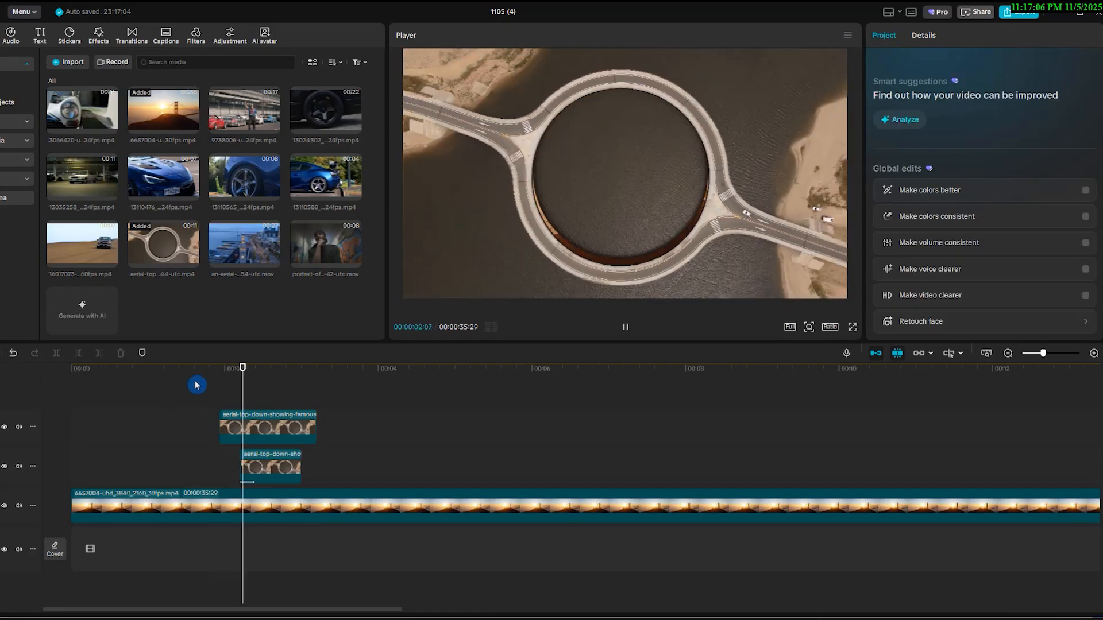
- Split the upper aerial clip at 00:00:02:15, turn off the mask on its second part, and play back the transition
click(267, 425)
key(ctrl+b)
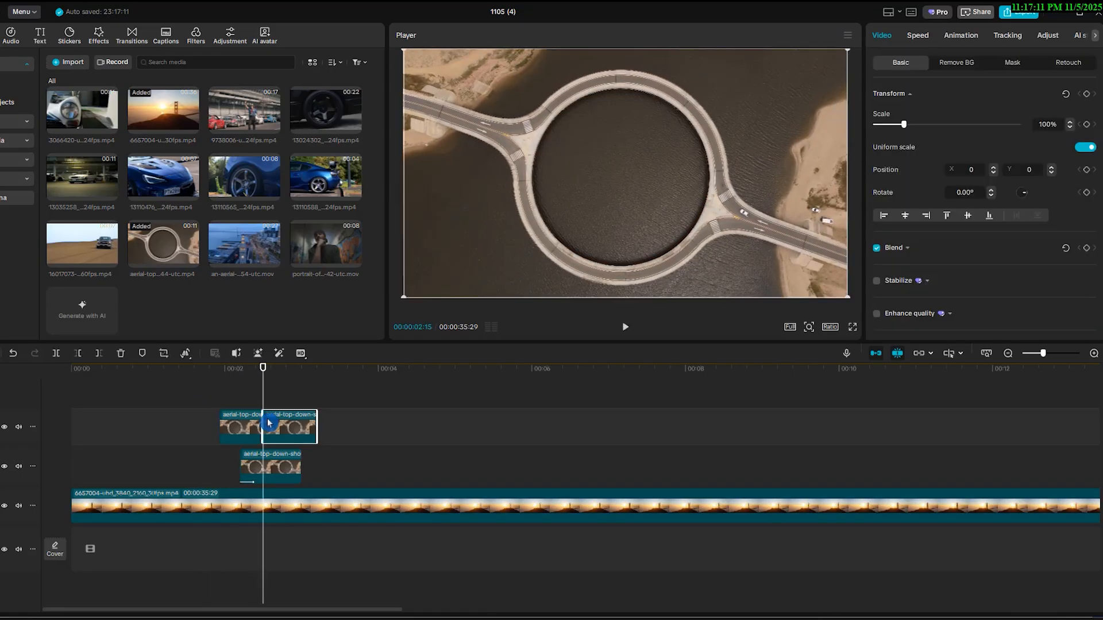
click(1012, 62)
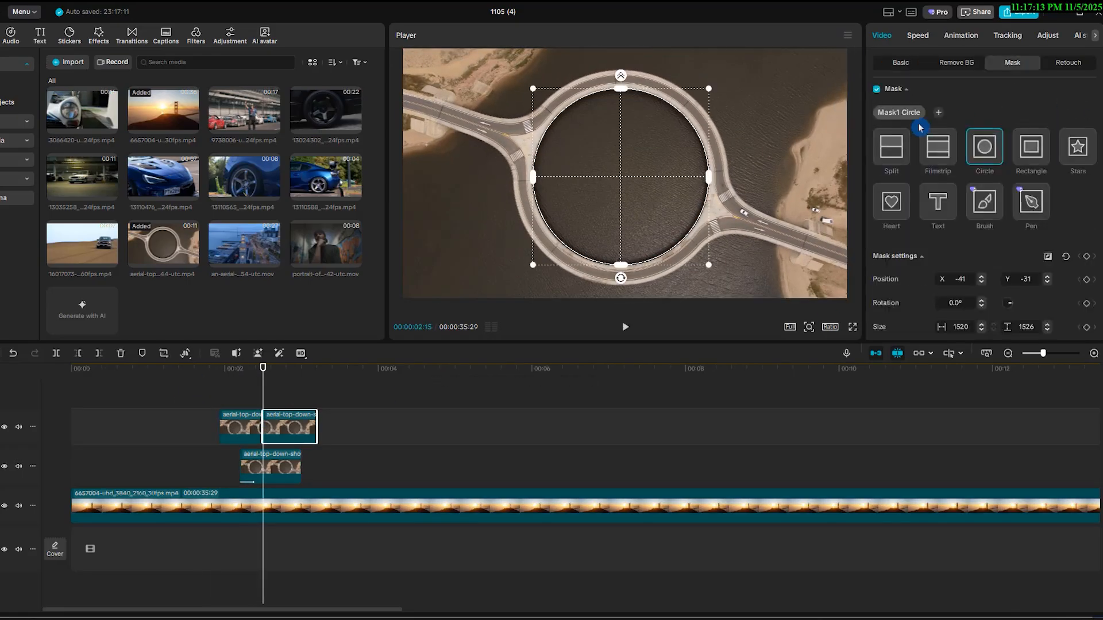
click(875, 90)
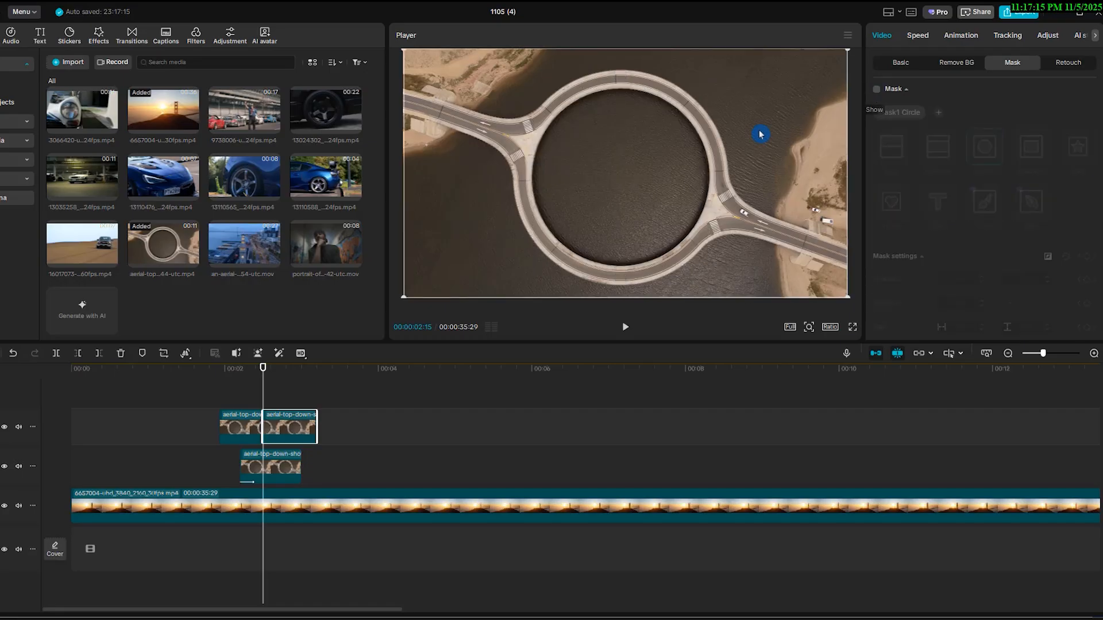
mouse_move(225, 380)
mouse_down()
mouse_move(110, 386)
mouse_move(207, 386)
mouse_up()
key(space)
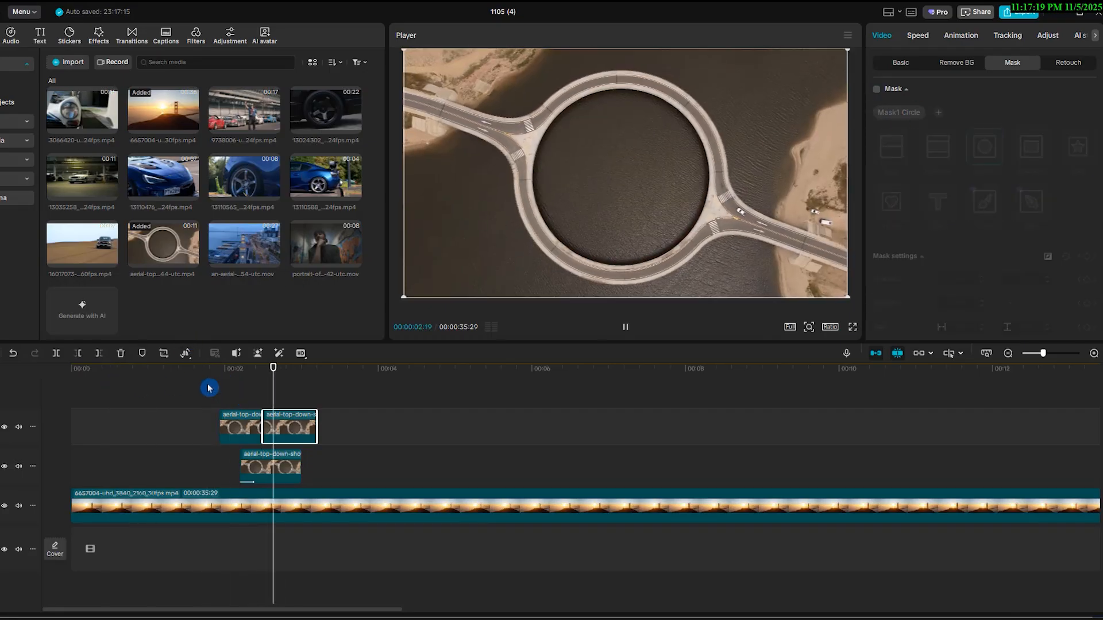
click(209, 386)
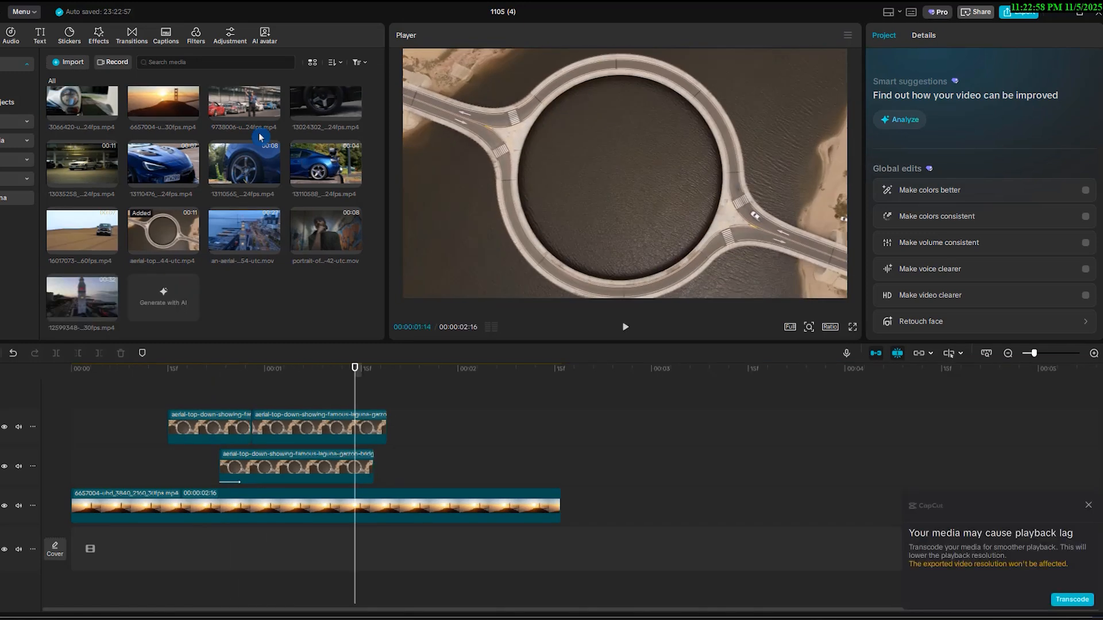
- Place the clock tower clip on a new upper track at 00:00:01:14 and split it at 00:00:01:21
drag(99, 301, 353, 391)
click(410, 428)
drag(390, 380, 402, 383)
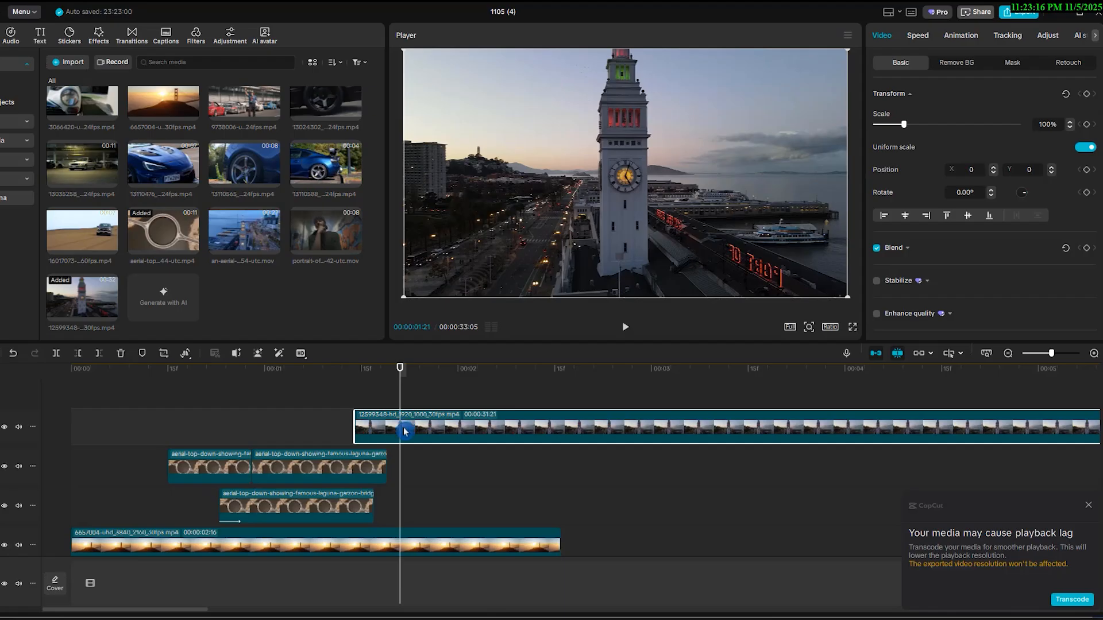
key(ctrl+b)
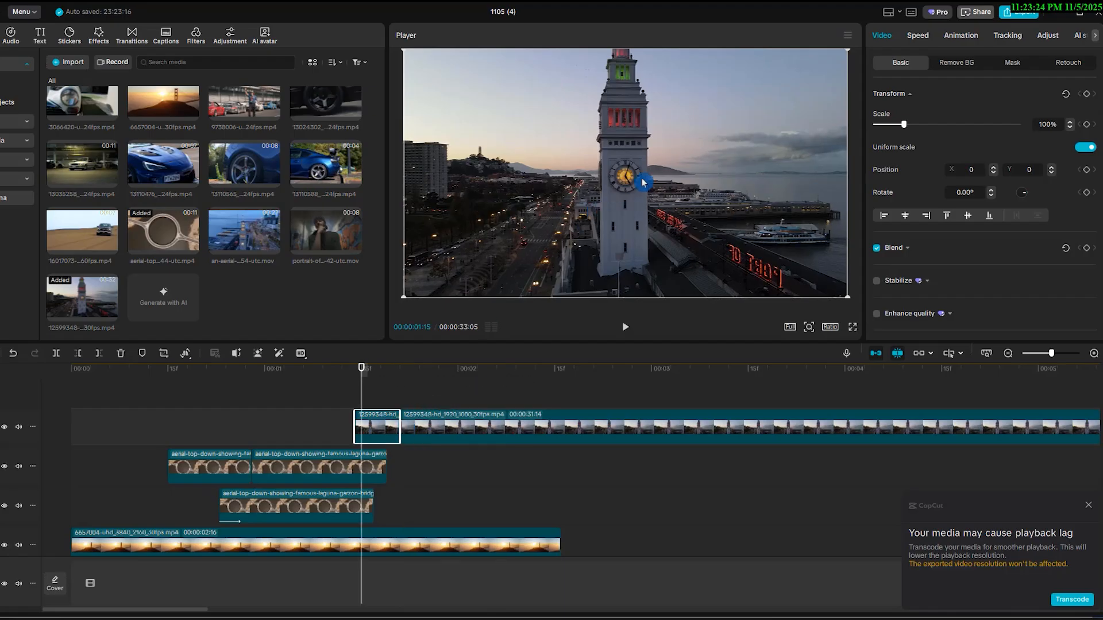
- Add a Circle mask to the short first segment of the clock tower clip
scroll(642, 183, up, 5)
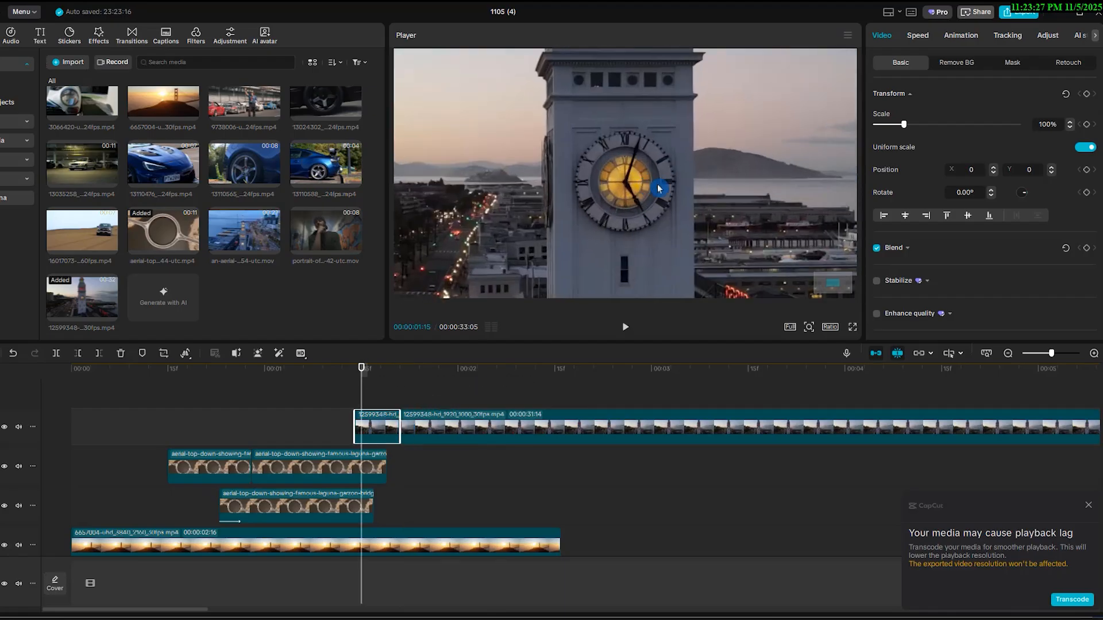
scroll(641, 187, down, 6)
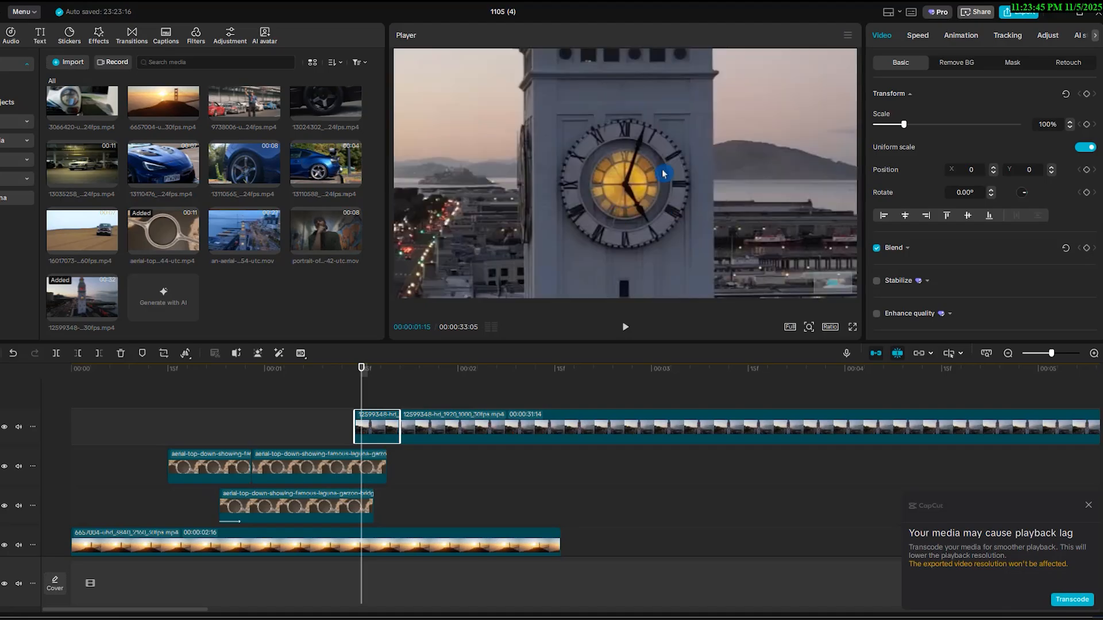
click(1006, 68)
click(924, 116)
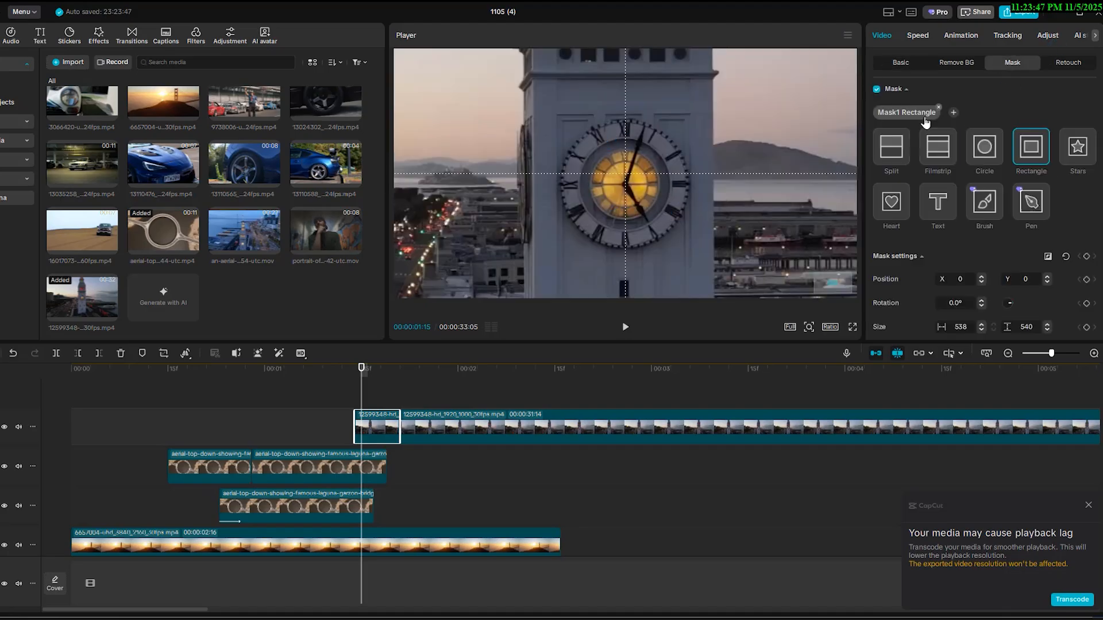
click(991, 151)
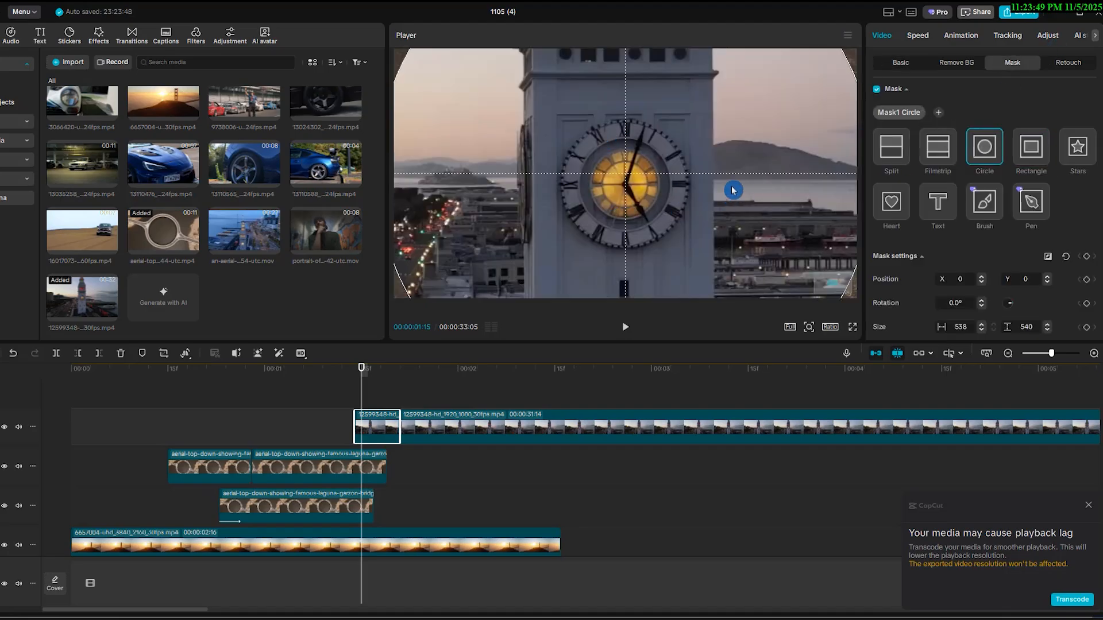
- Resize the circle mask to about 94 by 95 and move it to Y -9 over the yellow centre of the clock face
scroll(721, 188, down, 4)
drag(744, 59, 650, 180)
scroll(642, 167, up, 2)
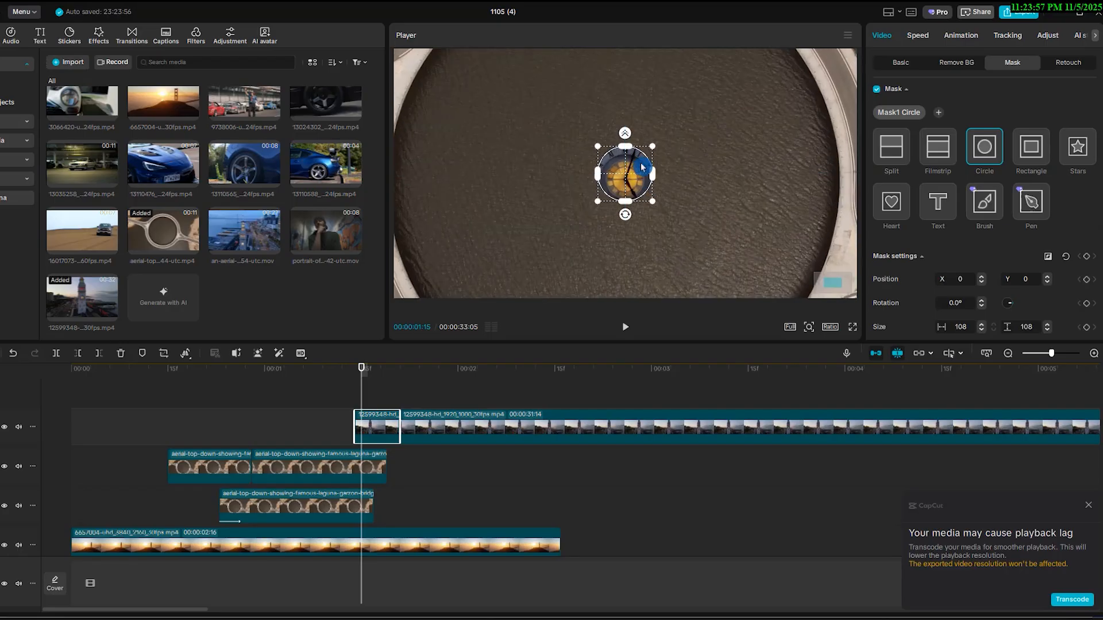
scroll(642, 166, up, 2)
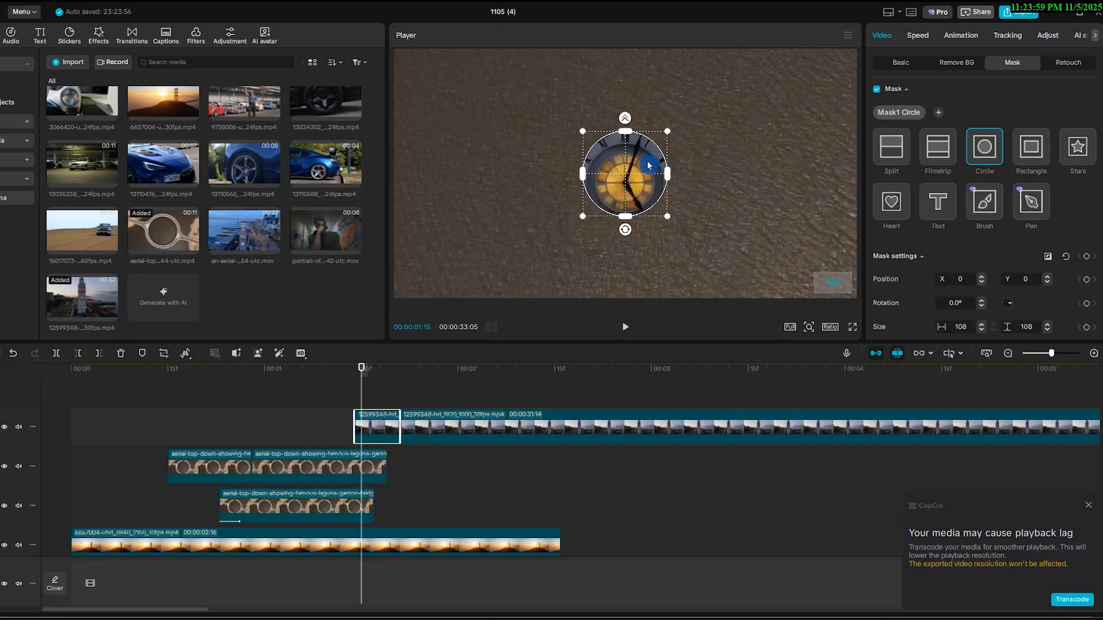
drag(644, 165, 644, 175)
drag(644, 173, 665, 145)
- Duplicate the masked clock tower segment onto the track above and turn off the mask on the lower copy
key(ctrl+v)
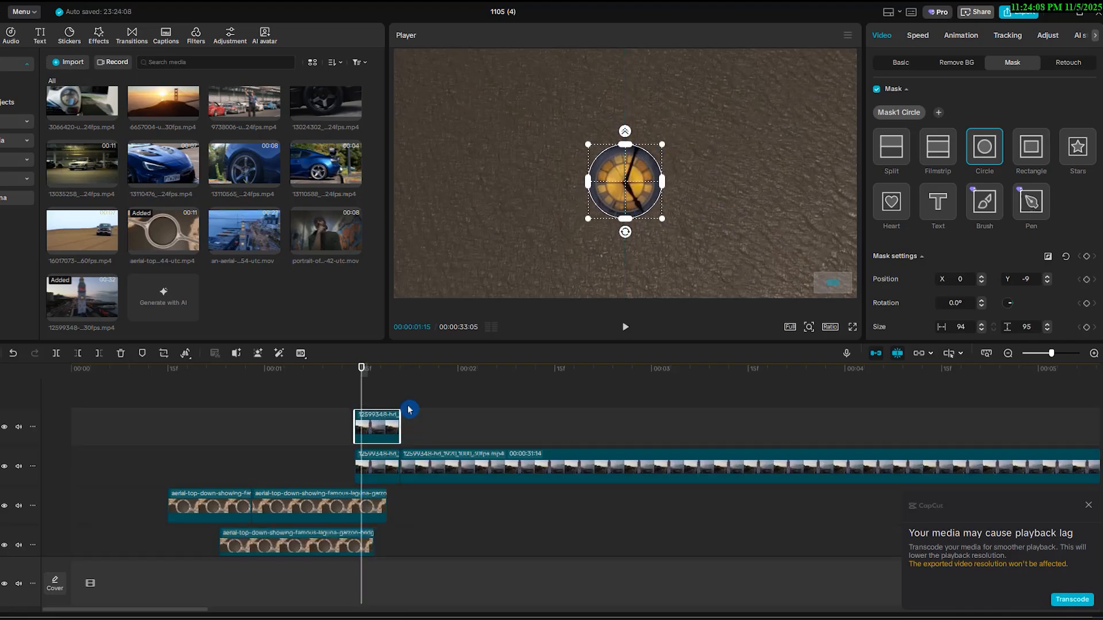
click(383, 462)
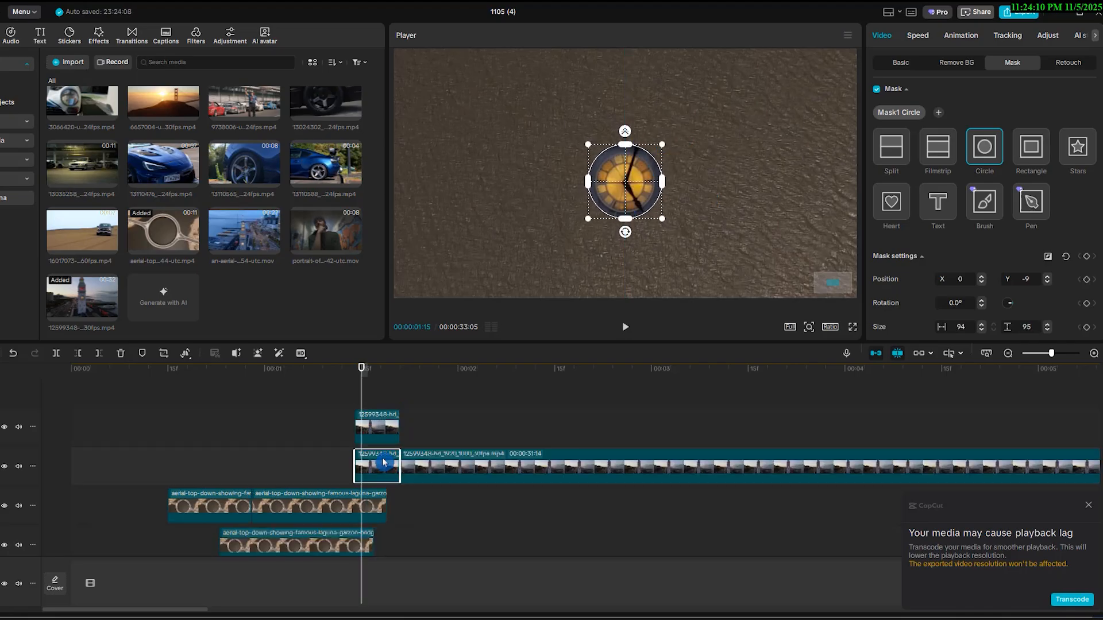
click(877, 90)
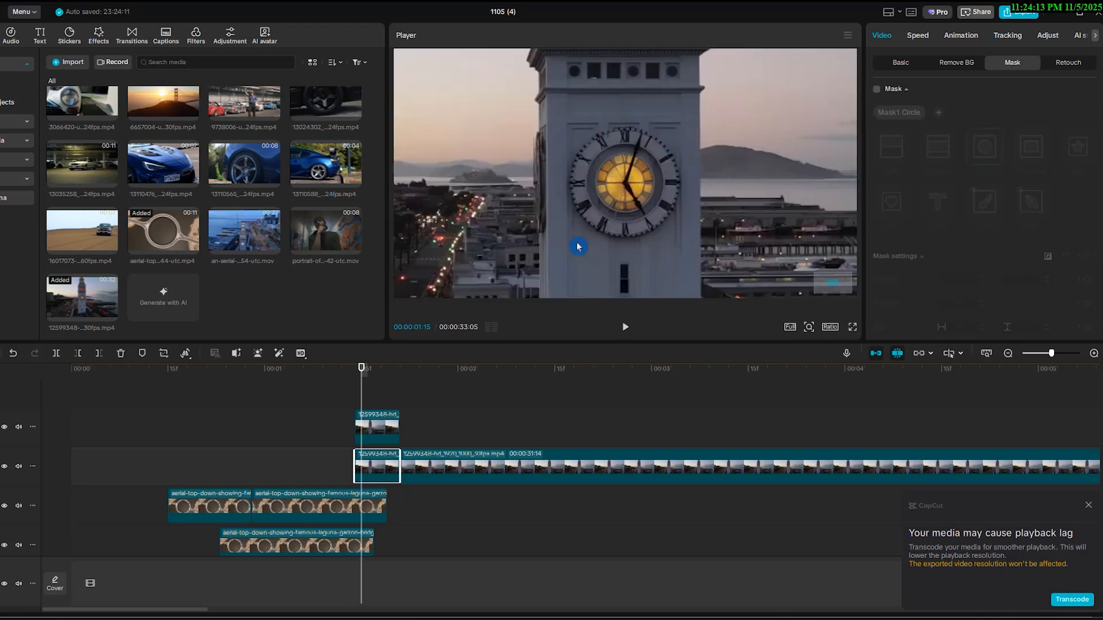
- Refit the upper copy's circle mask to the yellow clock centre at about 97 by 97 and Y -11
click(377, 440)
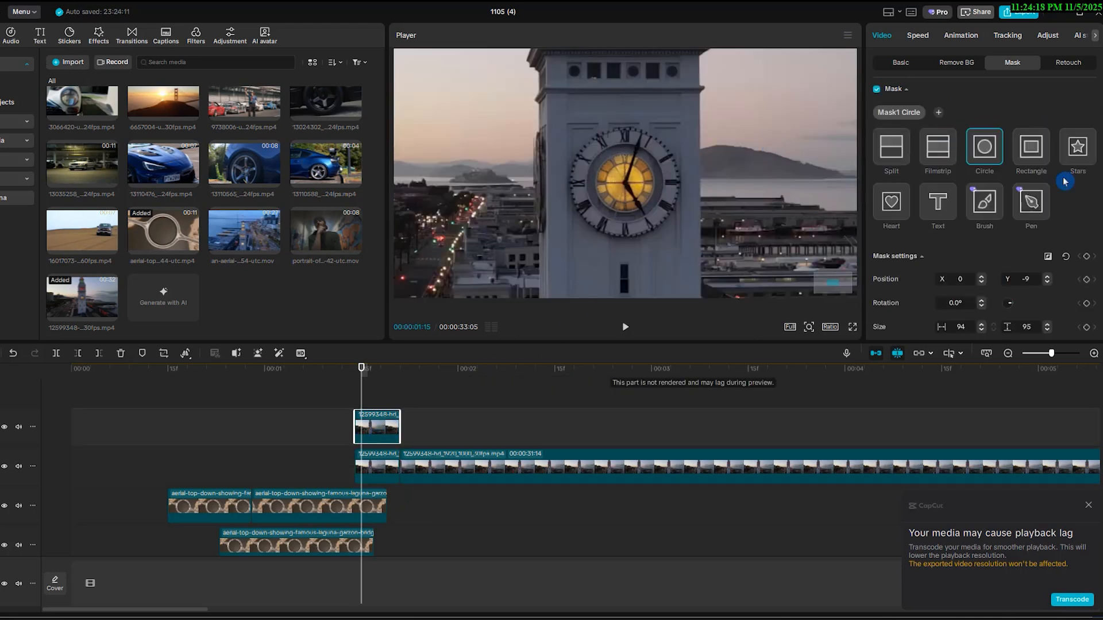
click(989, 148)
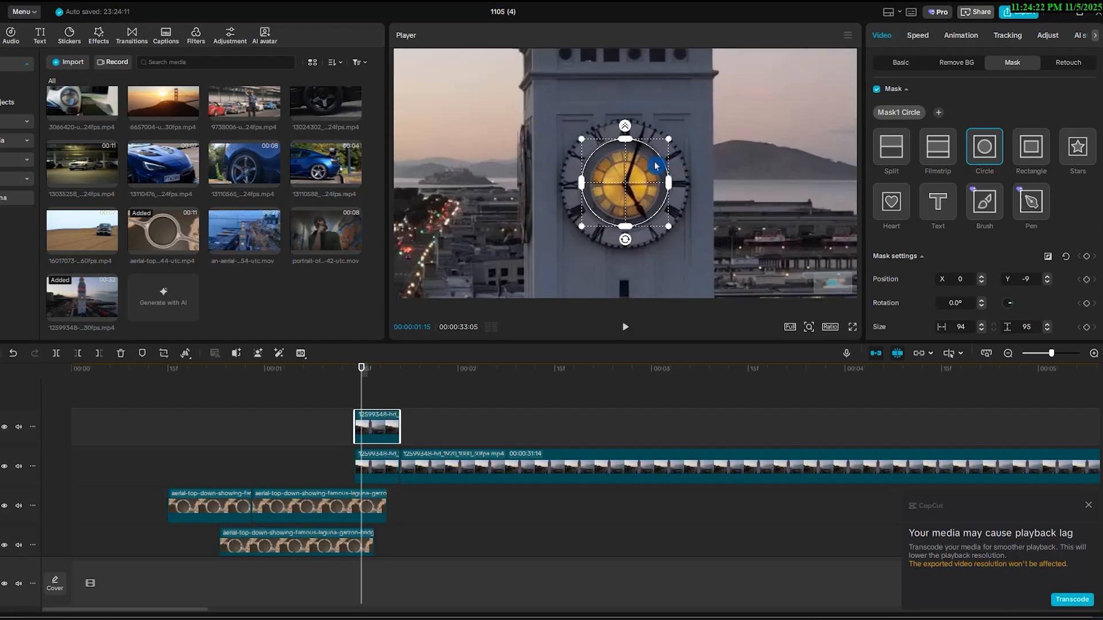
drag(650, 203, 673, 231)
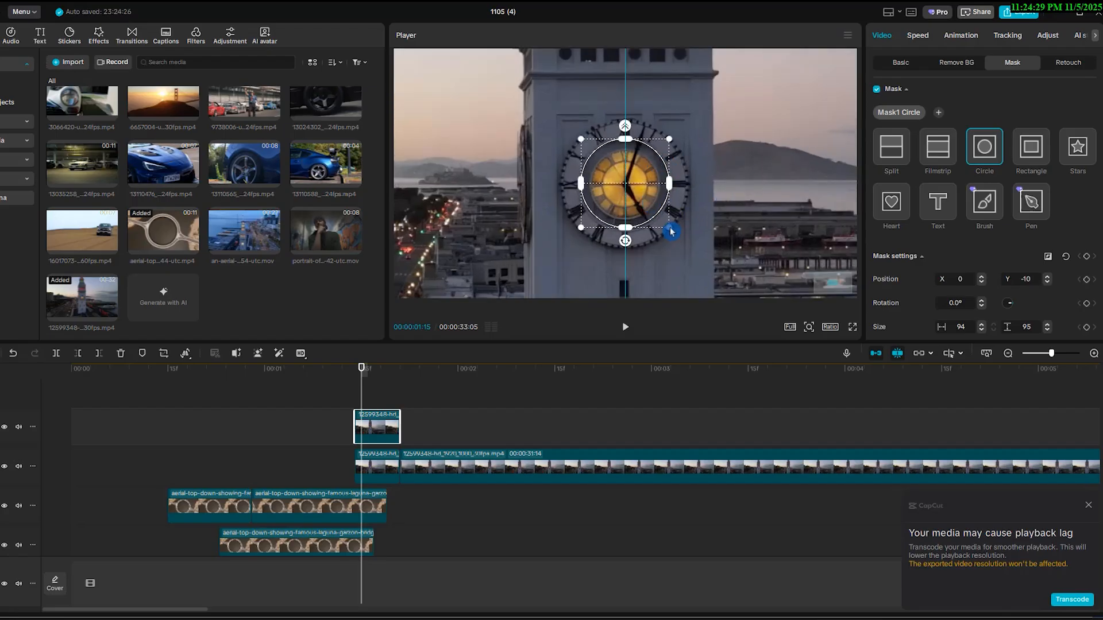
- Replace the lower short clock tower segment with a duplicate of the upper one, and invert the upper segment's circle mask
click(387, 472)
key(Delete)
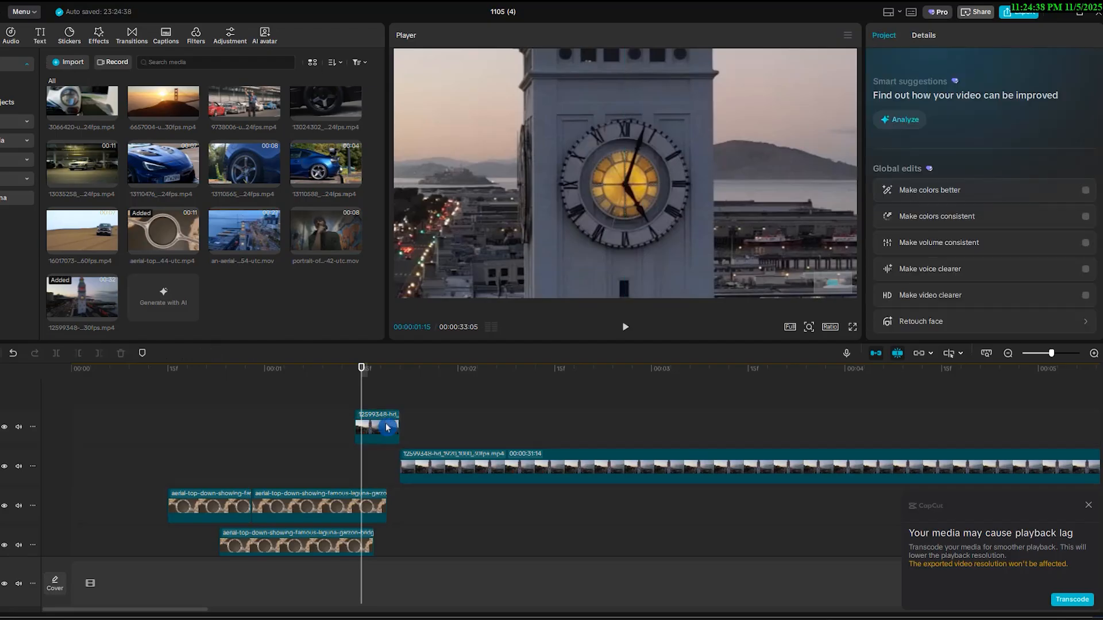
click(388, 427)
click(384, 430)
drag(384, 438, 384, 469)
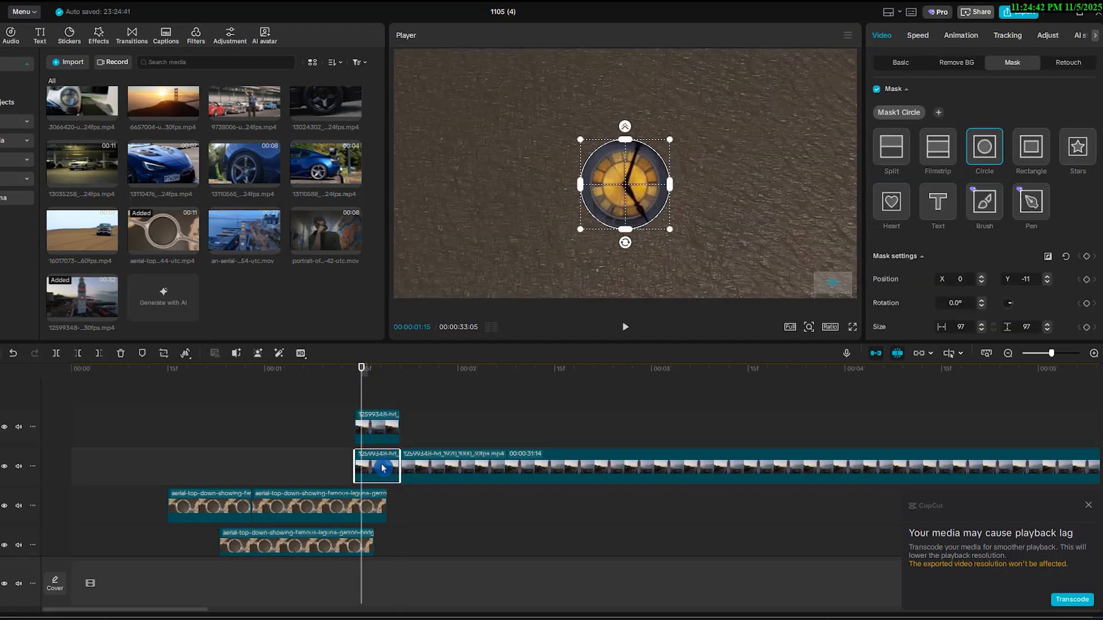
click(386, 431)
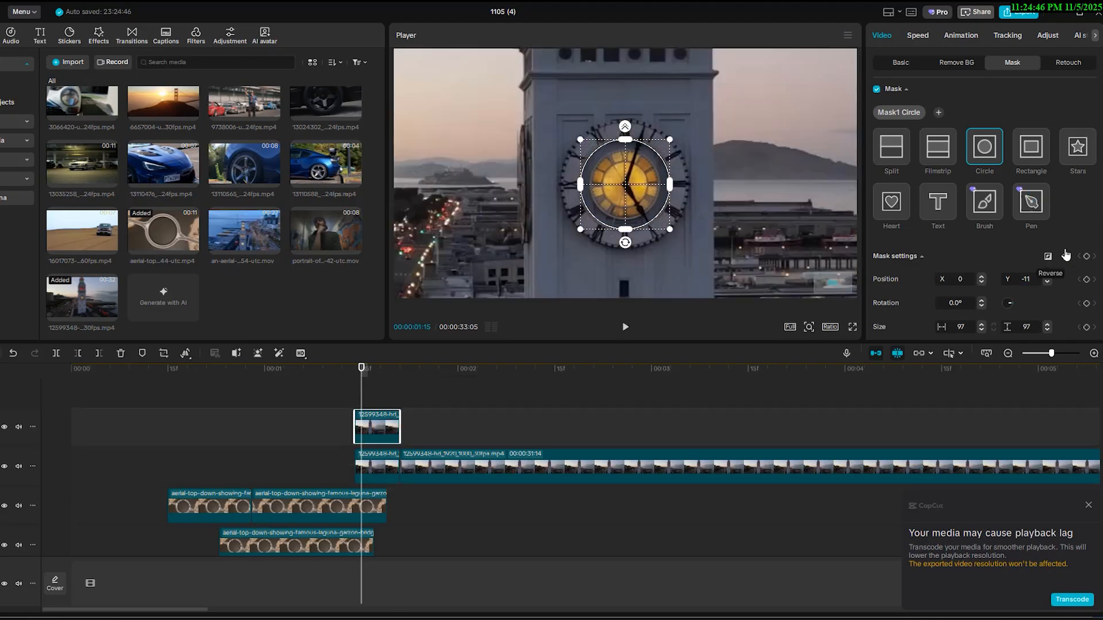
- Delete the long remaining clock tower clip and move the lower masked segment to start at about 1.9 seconds
click(457, 467)
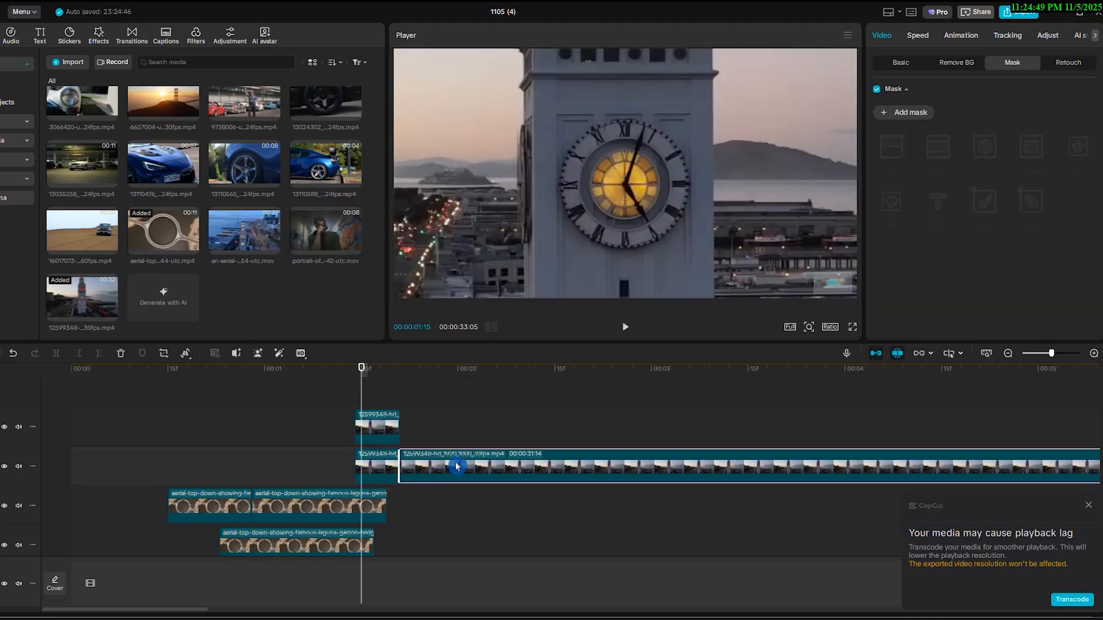
key(Delete)
drag(394, 464, 481, 465)
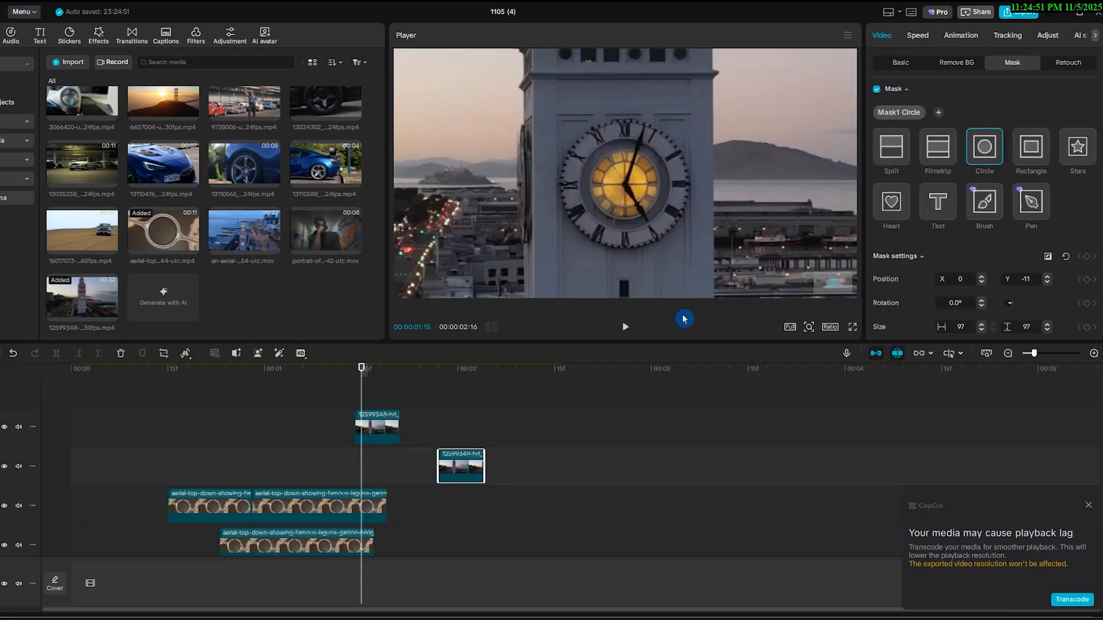
- Add a transform keyframe at 100% scale to the upper clock tower segment at 00:00:01:16
click(377, 435)
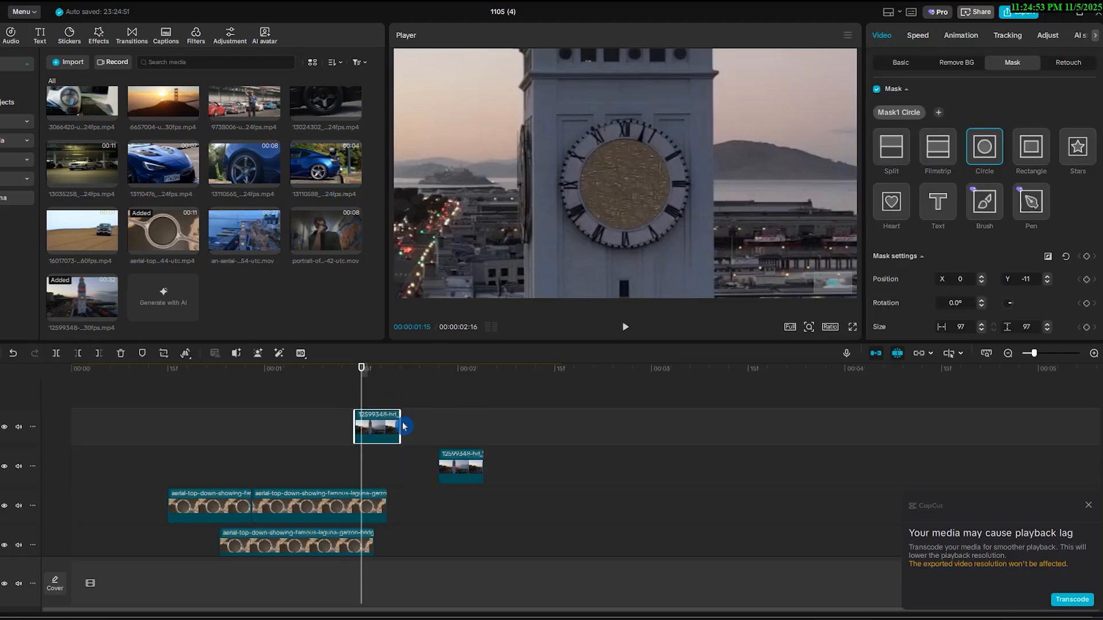
mouse_move(358, 384)
mouse_down()
mouse_move(305, 382)
mouse_move(370, 379)
mouse_up()
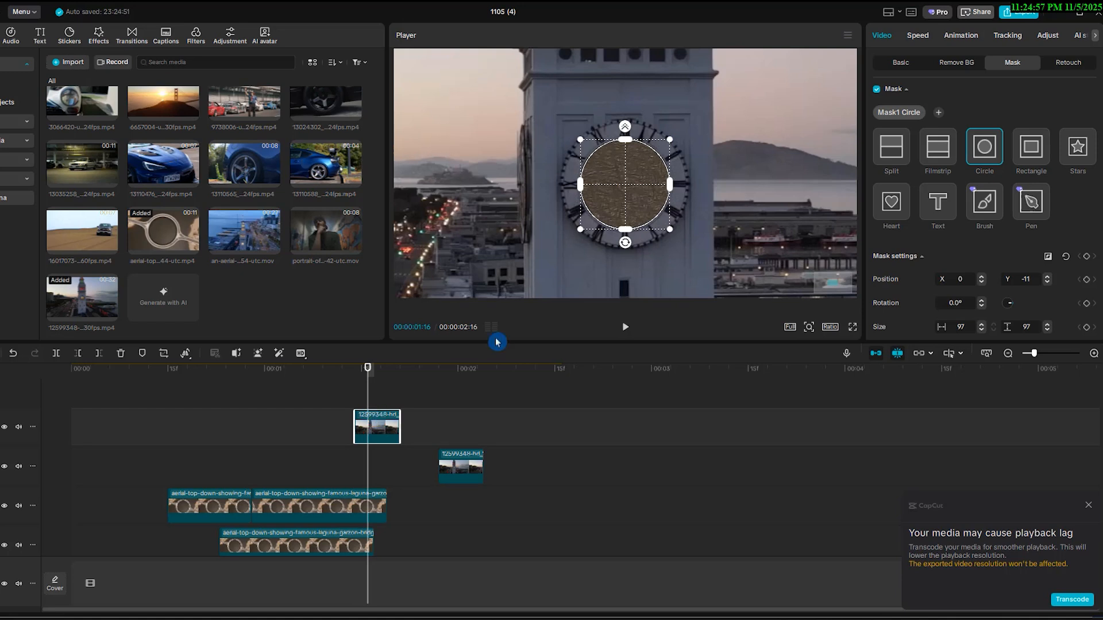
click(888, 67)
click(1087, 102)
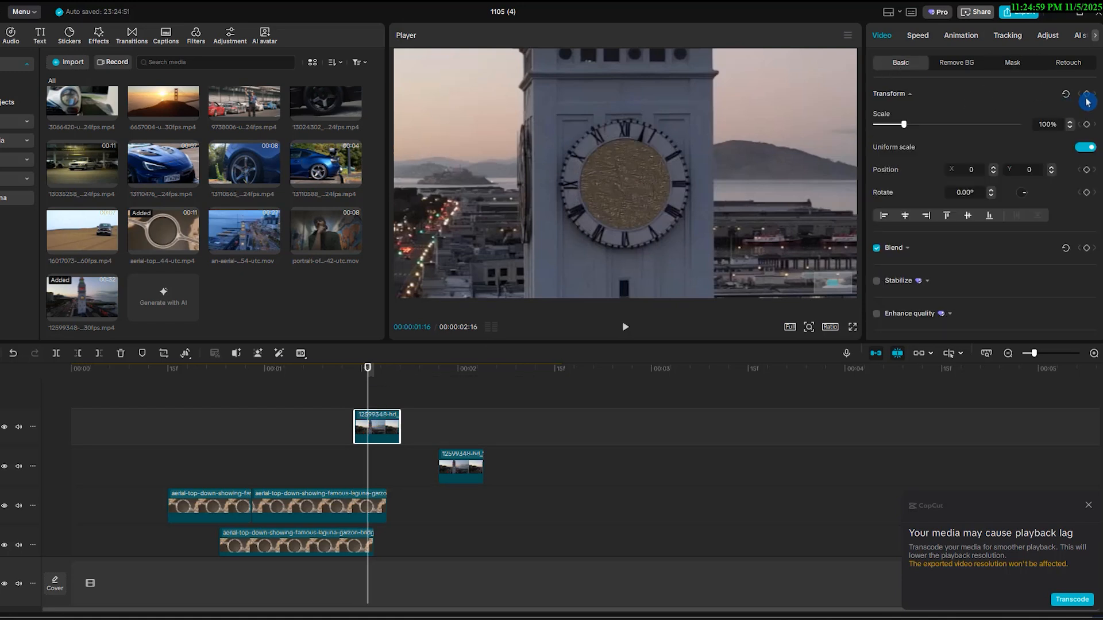
- Keyframe the start of the upper clock tower segment at 2200% scale and Y position 382, so the aerial shot fills the clock opening
drag(368, 382, 357, 383)
click(362, 420)
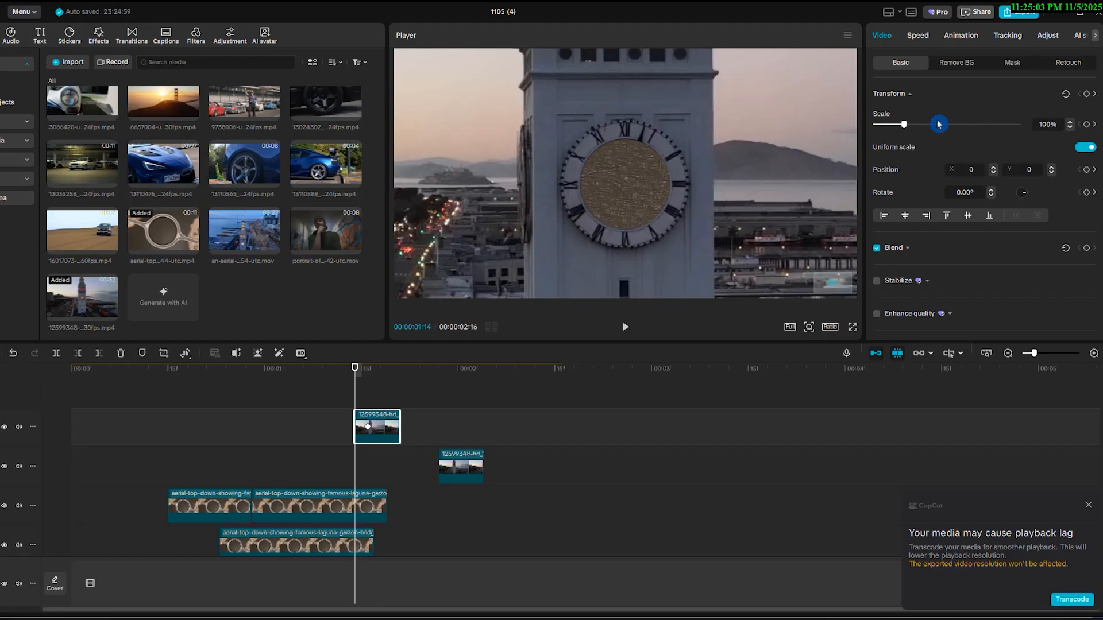
drag(911, 128, 1036, 127)
click(1086, 124)
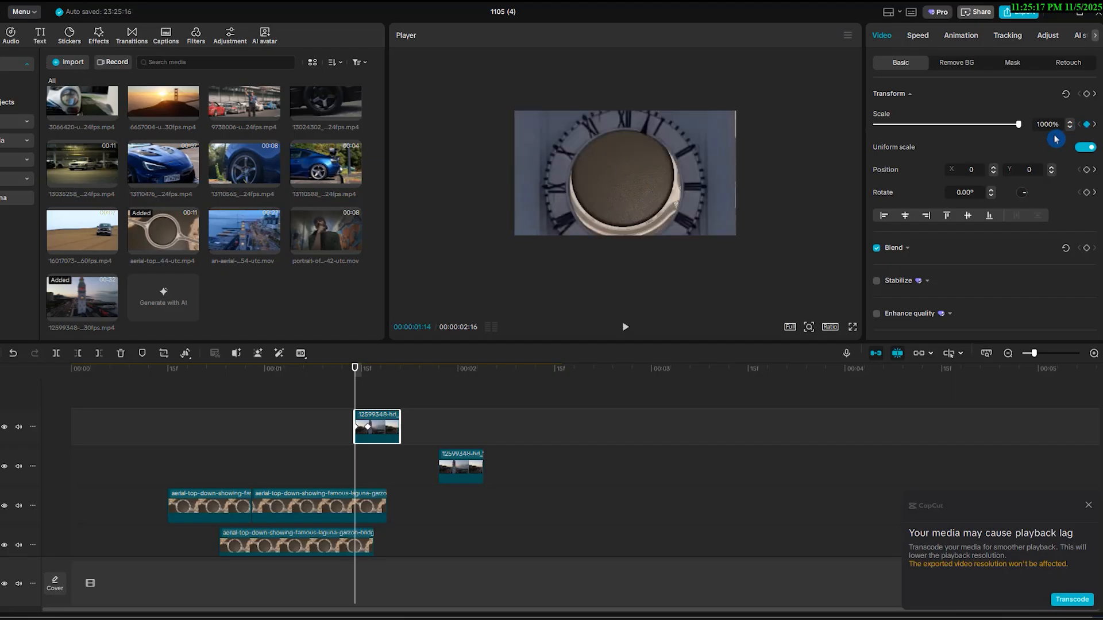
click(1085, 124)
key(Return)
drag(827, 171, 726, 147)
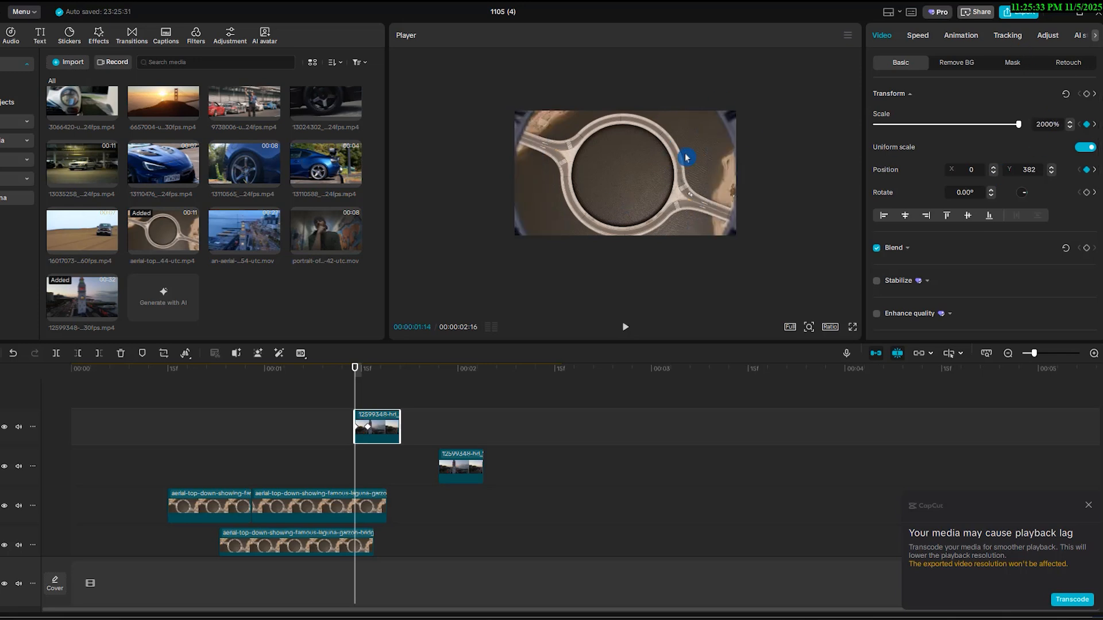
click(1035, 124)
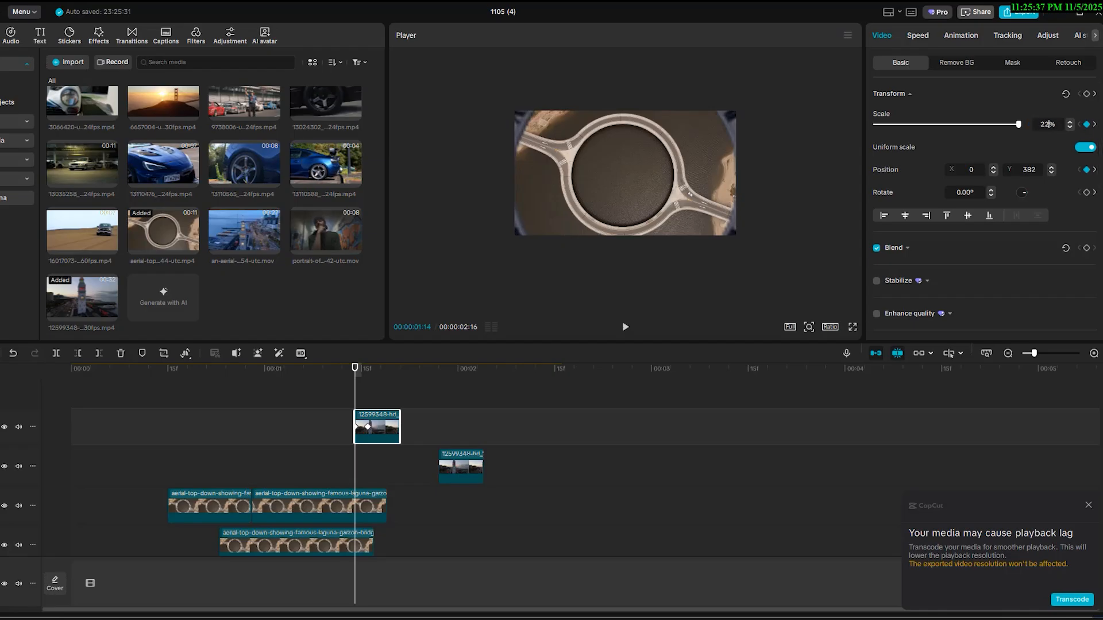
drag(622, 187, 620, 171)
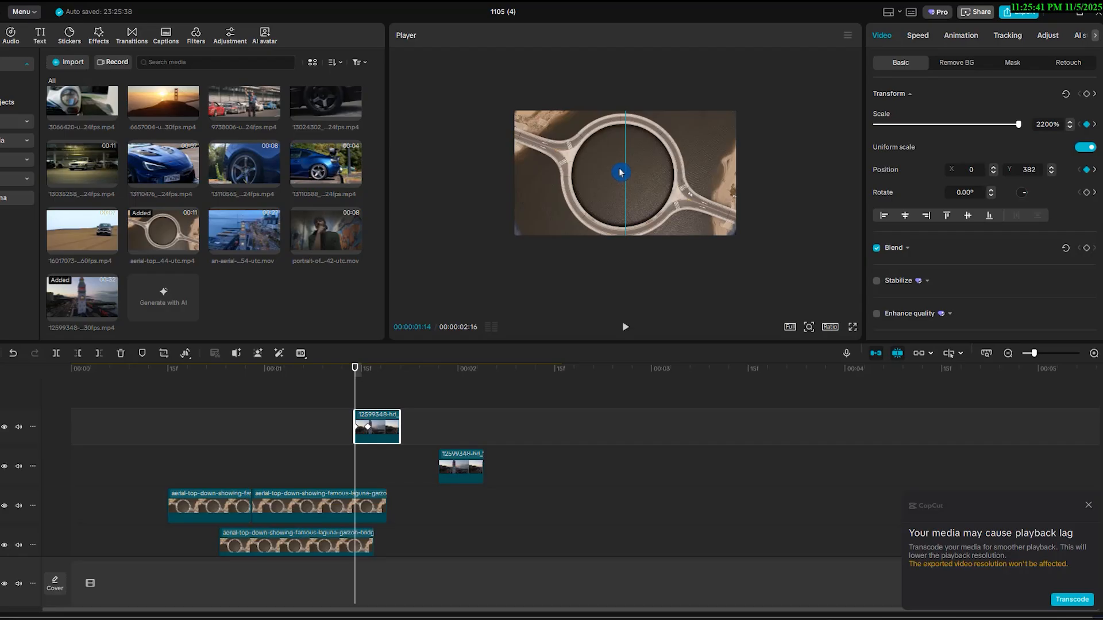
click(1045, 124)
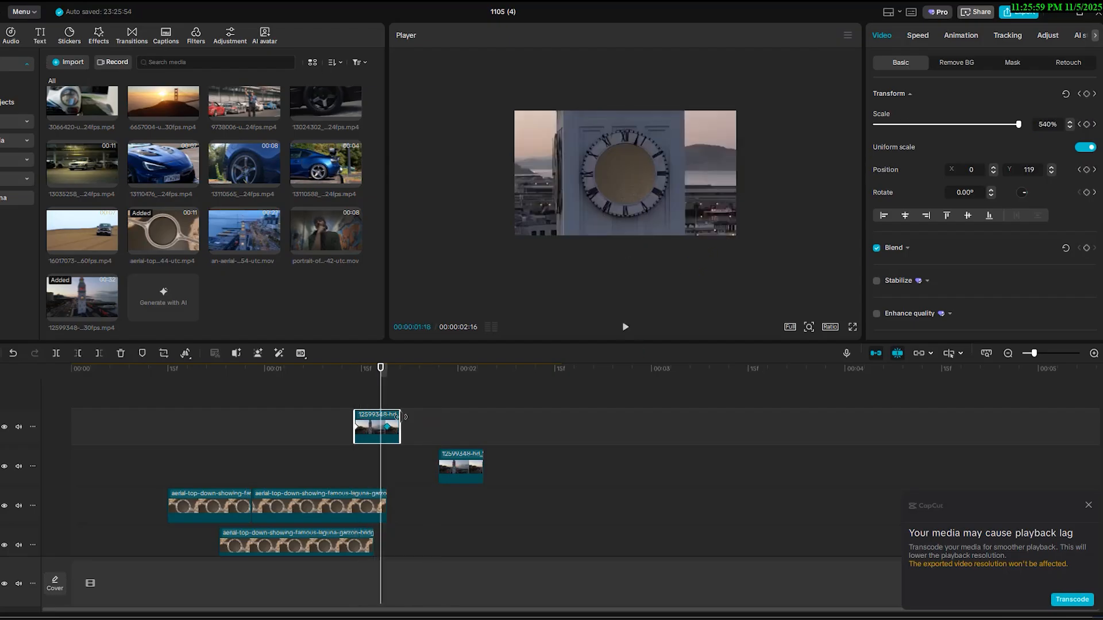
- Extend the end of the upper clock tower segment to a duration of 00:00:01:07 and play back the transition
drag(401, 417, 593, 418)
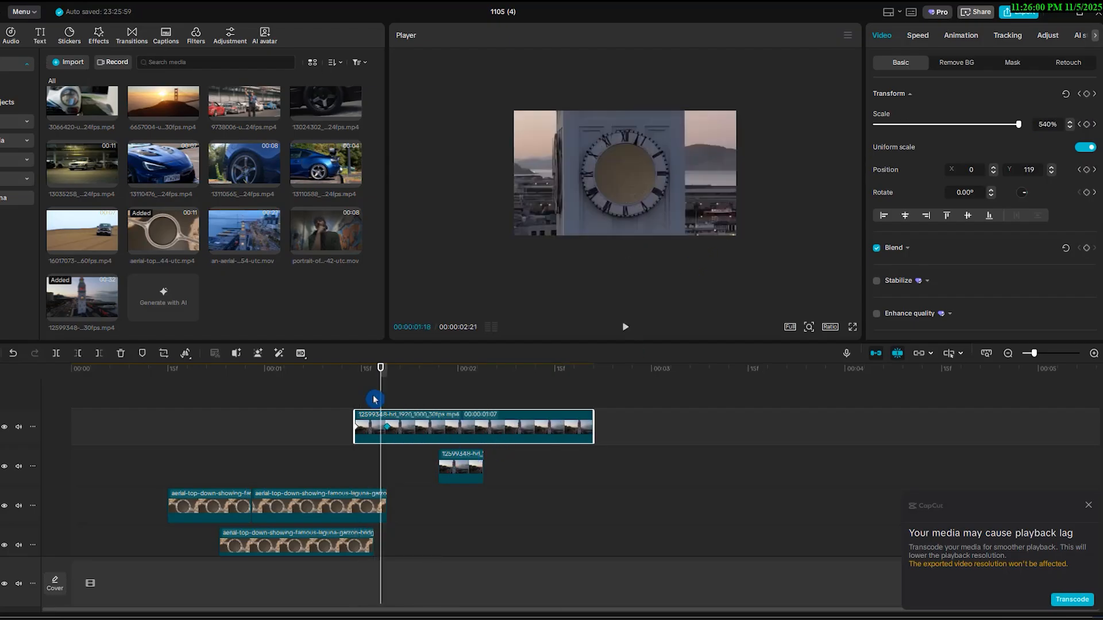
click(349, 381)
key(space)
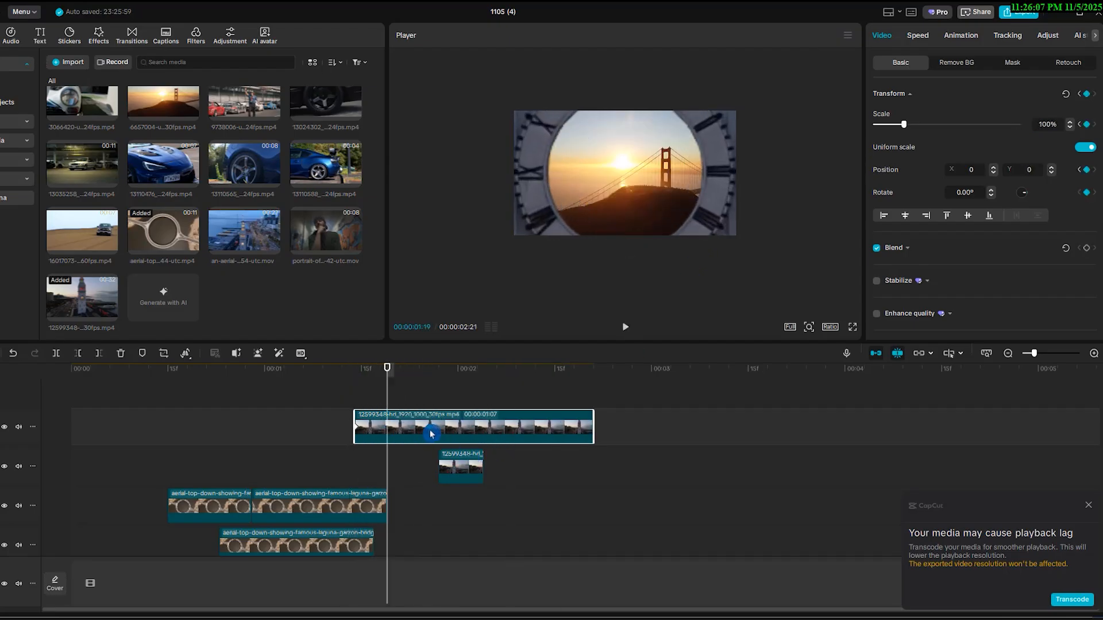
click(350, 390)
key(space)
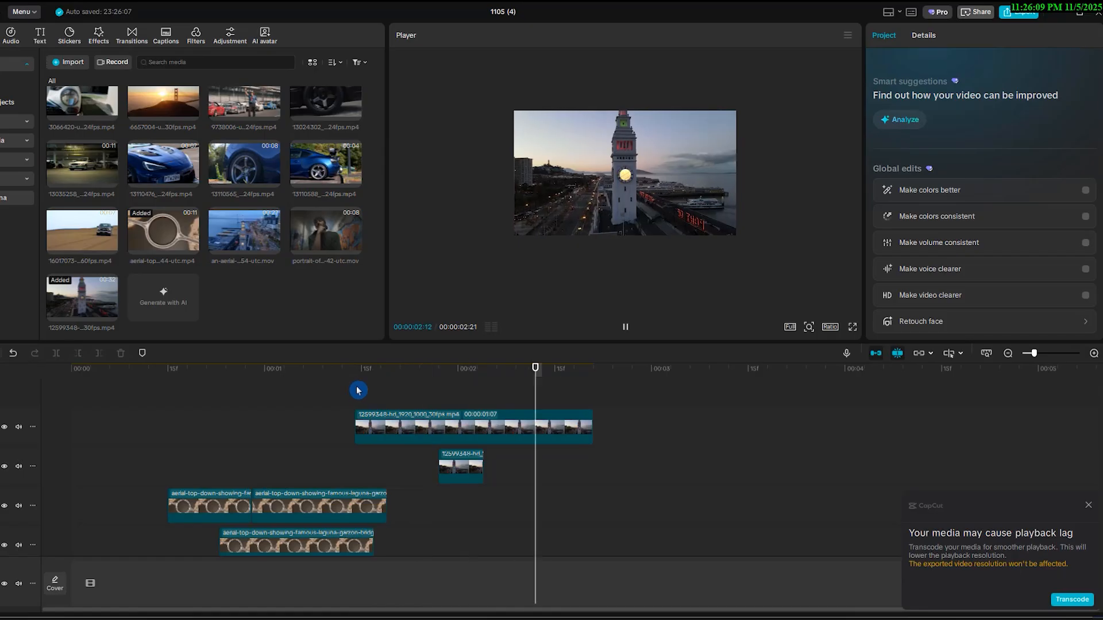
- Trim the bridge sunset clip to 00:00:01:01 and shorten the lower aerial segment to end at the same point
scroll(394, 506, down, 2)
click(383, 436)
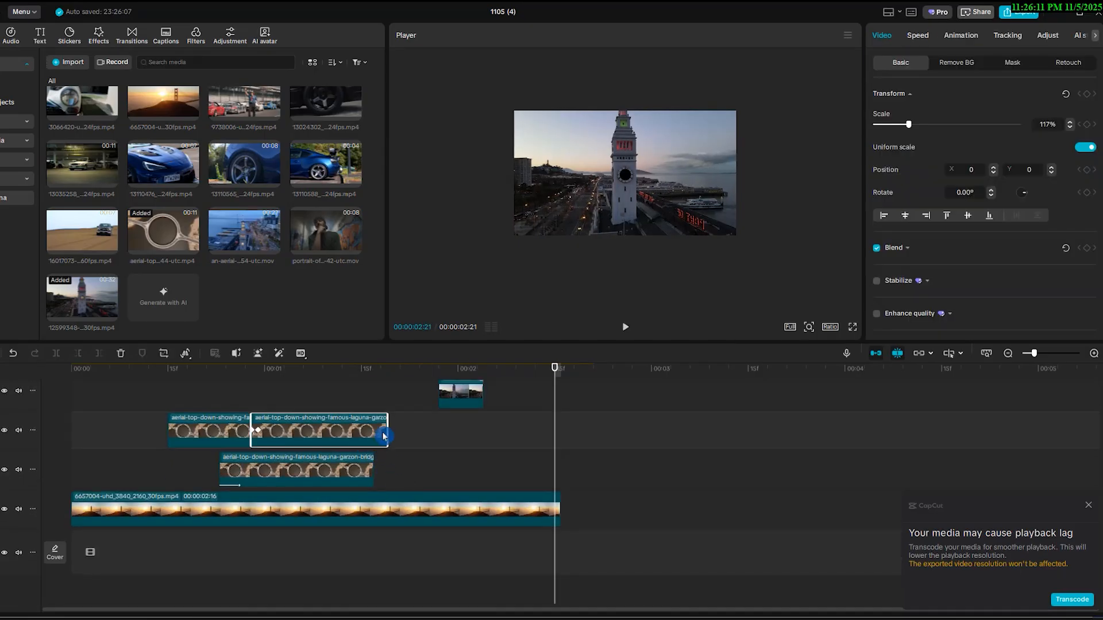
click(484, 521)
drag(560, 505, 271, 502)
click(367, 469)
drag(373, 465, 271, 465)
- Play back the first transition and extend the second upper aerial segment to 00:00:01:23, ending with the clock tower clip
click(238, 388)
key(space)
key(space)
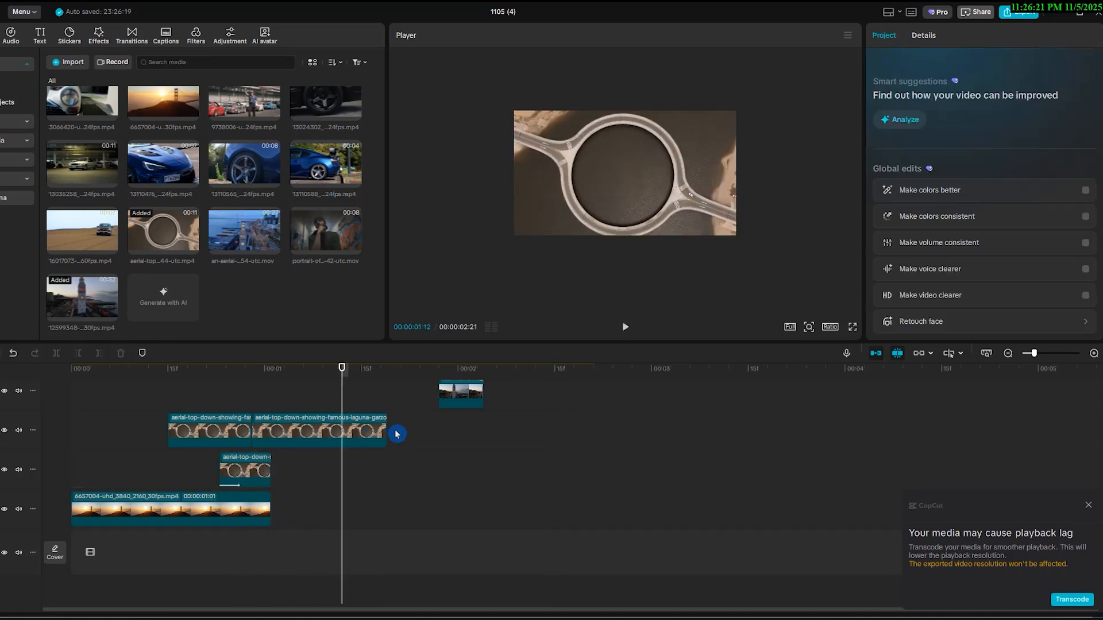
click(374, 431)
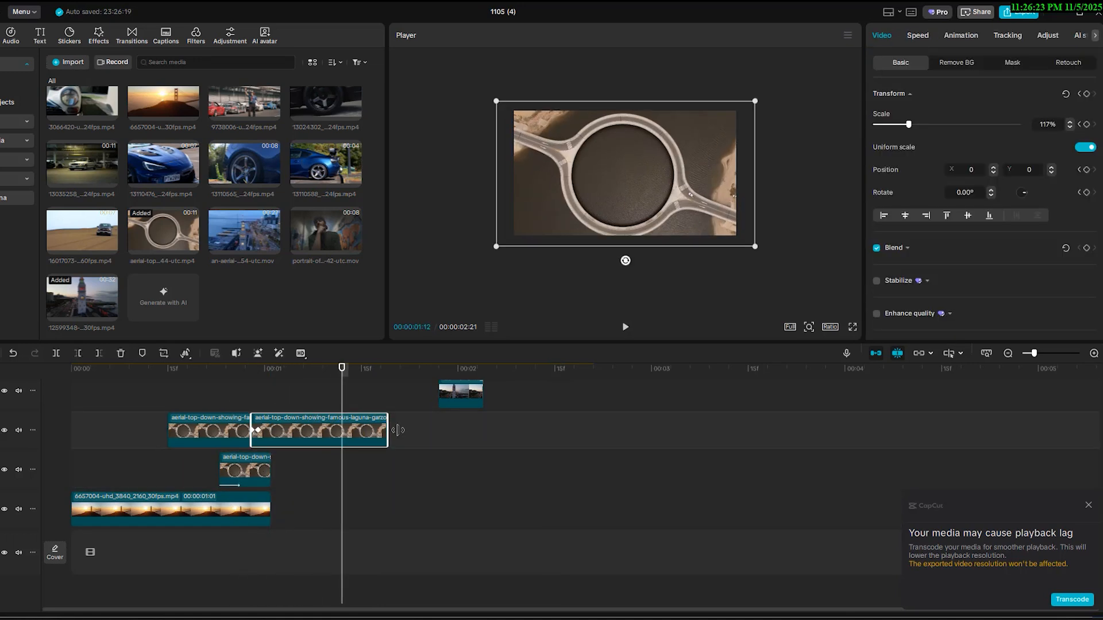
drag(389, 427, 592, 430)
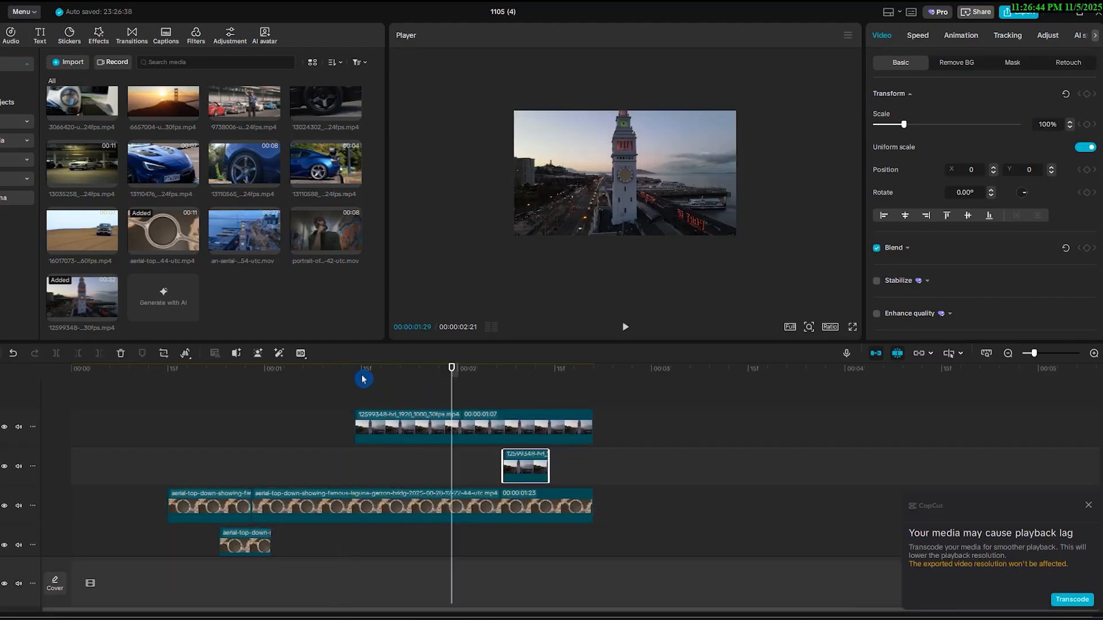
- Move the 100% scale keyframe on the upper clock tower clip to 00:00:01:24
click(363, 379)
click(417, 434)
drag(408, 428, 424, 430)
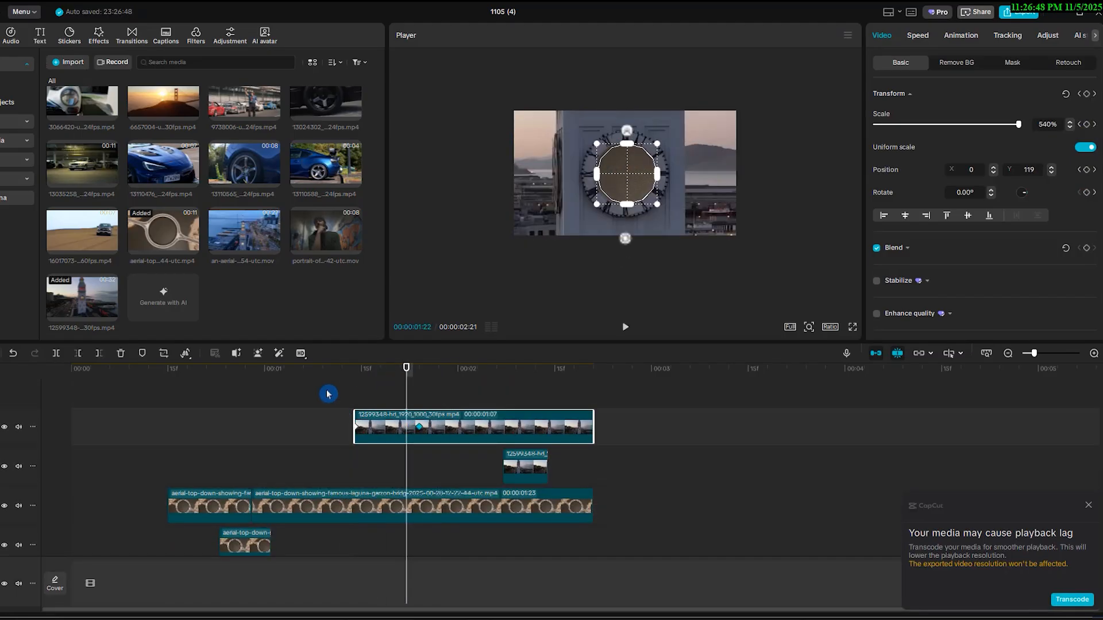
click(340, 370)
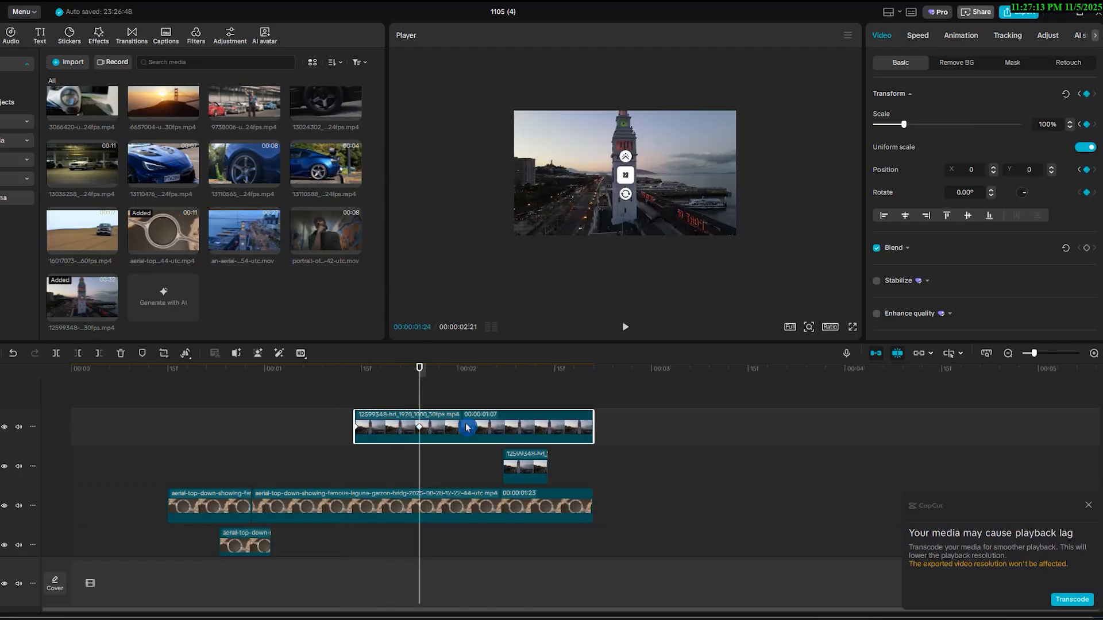
- Move the lower masked clock tower segment to start at the upper clip's keyframe at 00:00:01:24
click(465, 428)
drag(534, 475, 449, 475)
click(420, 373)
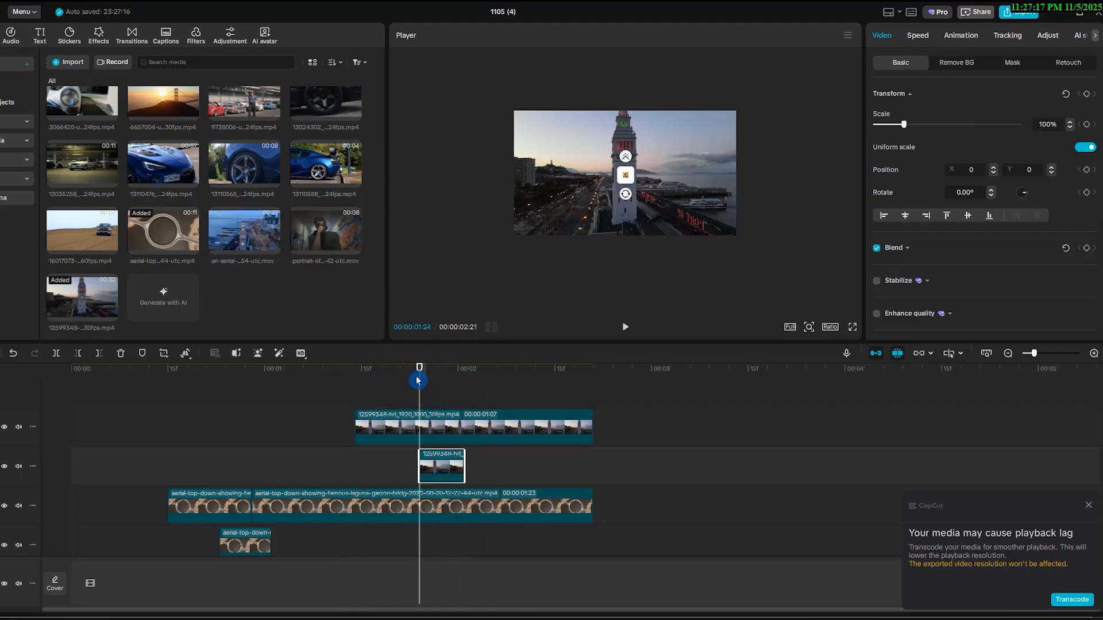
- Apply the Slide Down intro animation to the lower masked clock tower segment
click(446, 433)
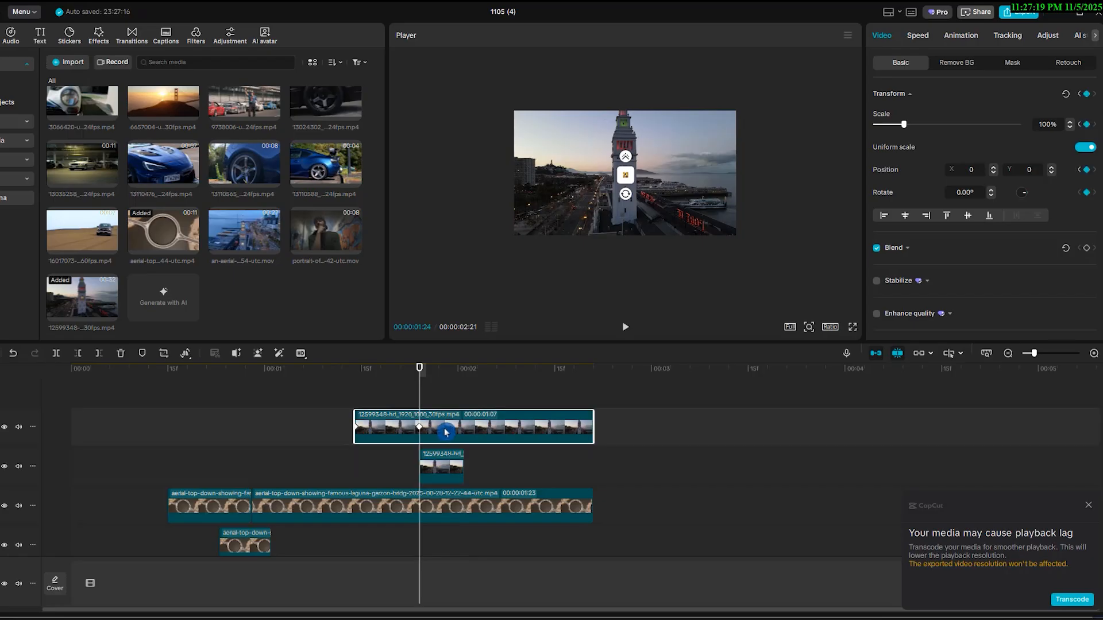
click(442, 466)
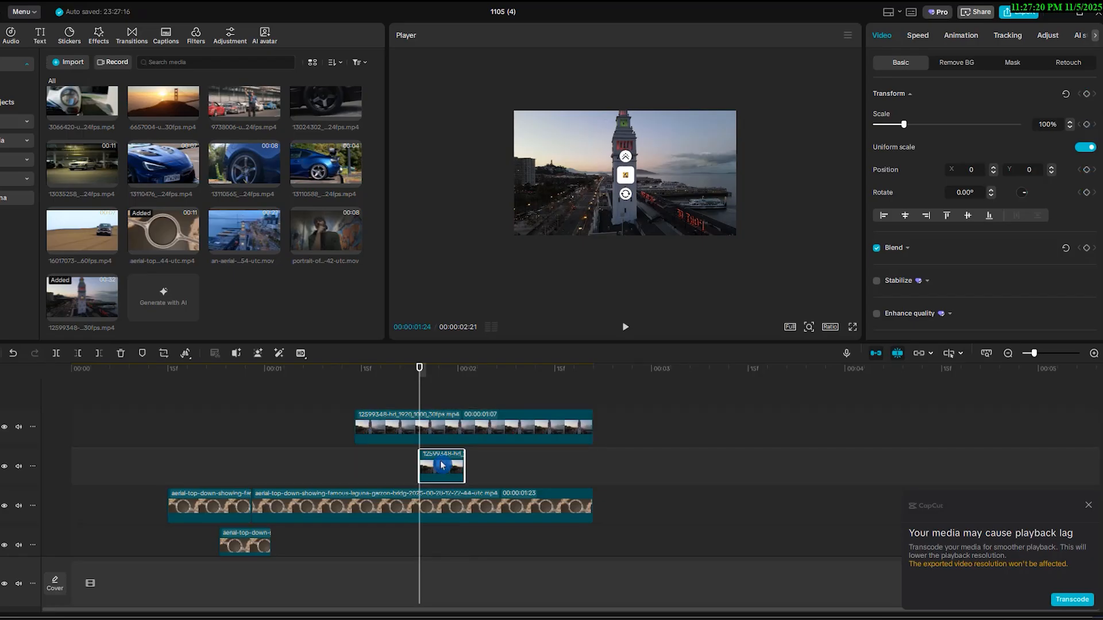
click(969, 41)
click(892, 208)
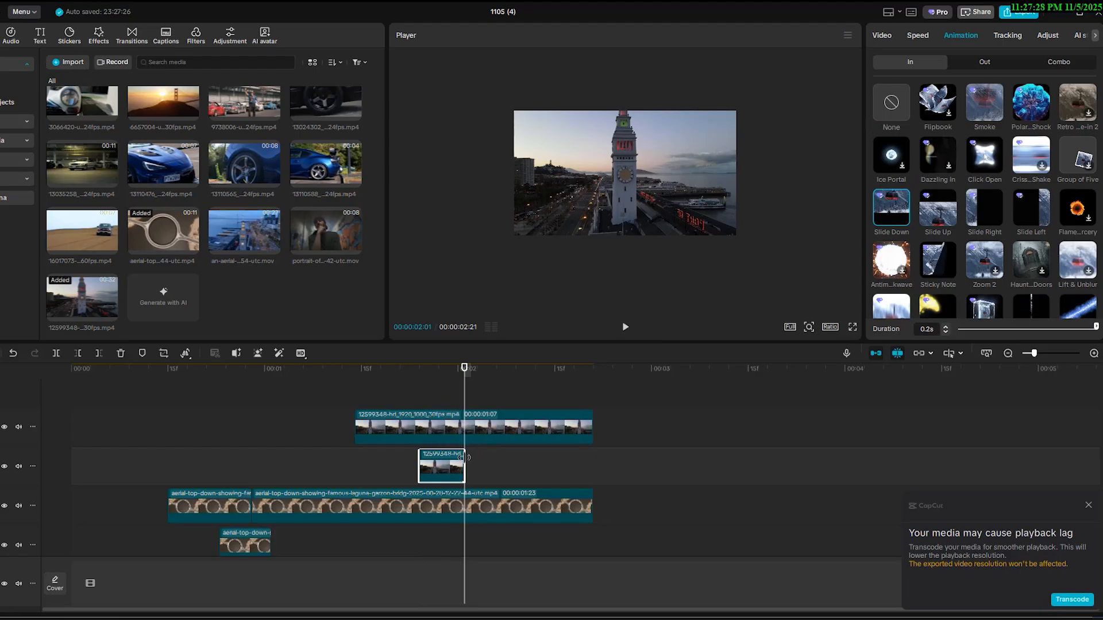
- Split the upper clock tower clip at 00:00:02:00 and turn off the mask on its second part
click(458, 426)
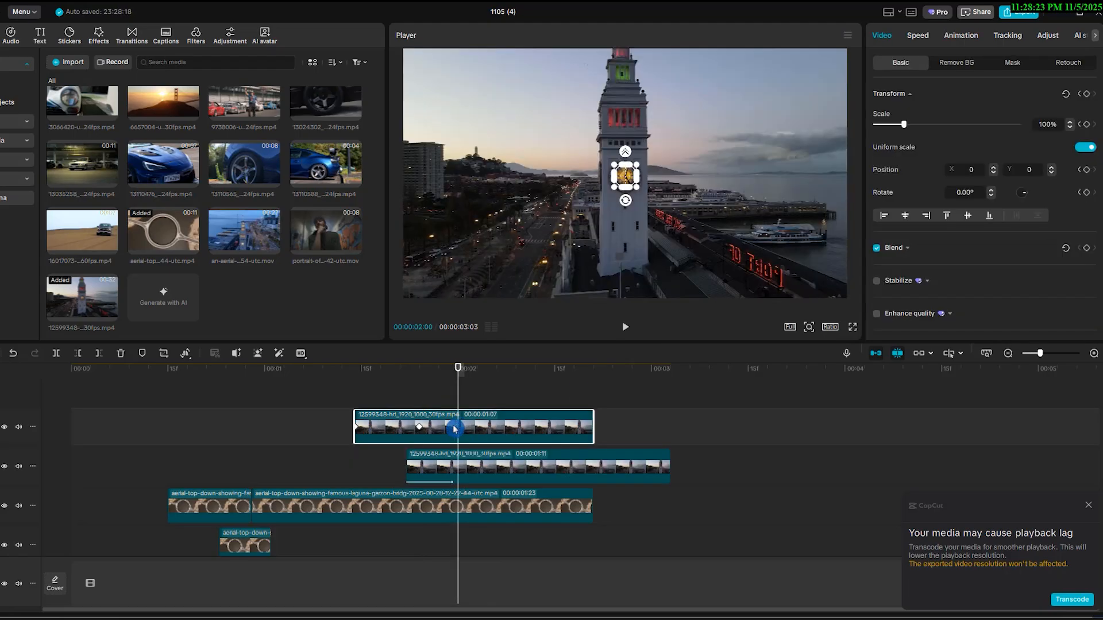
key(ctrl+b)
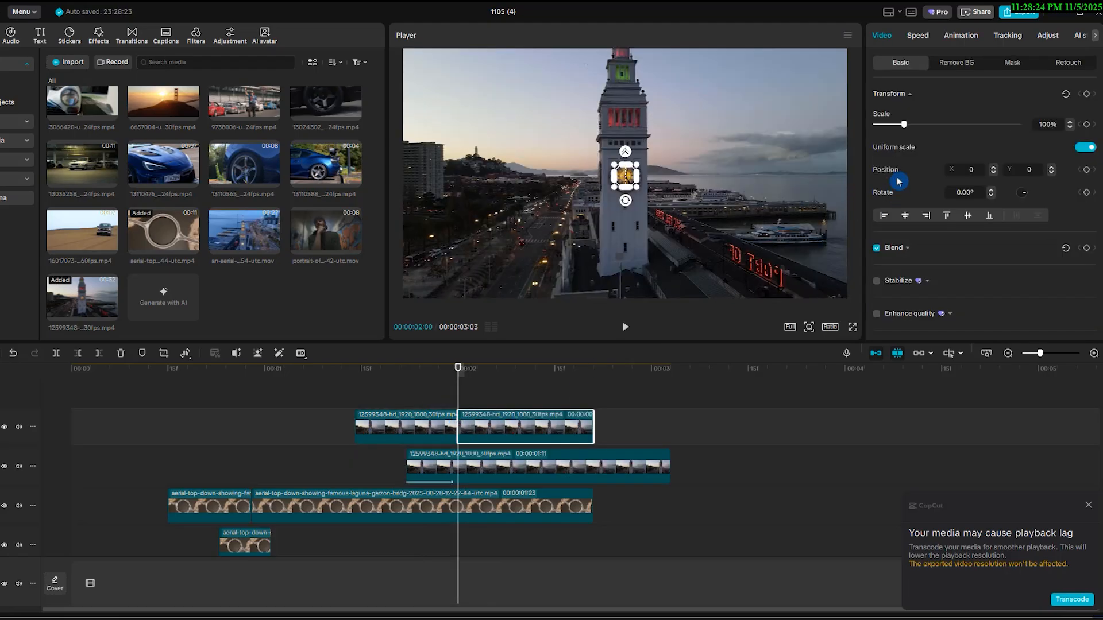
click(1011, 66)
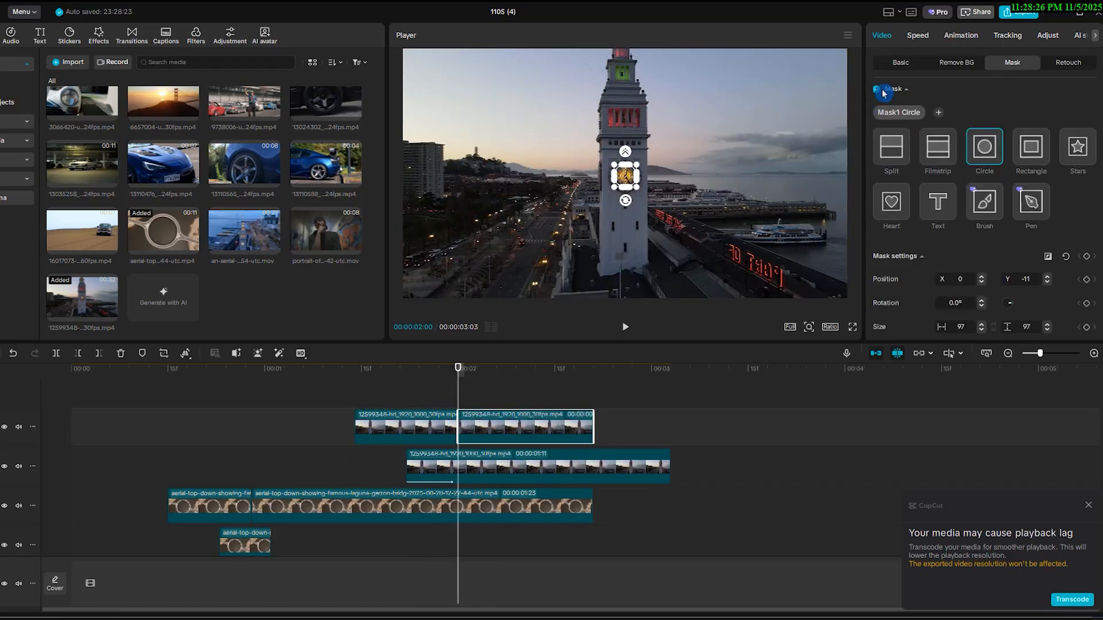
click(877, 90)
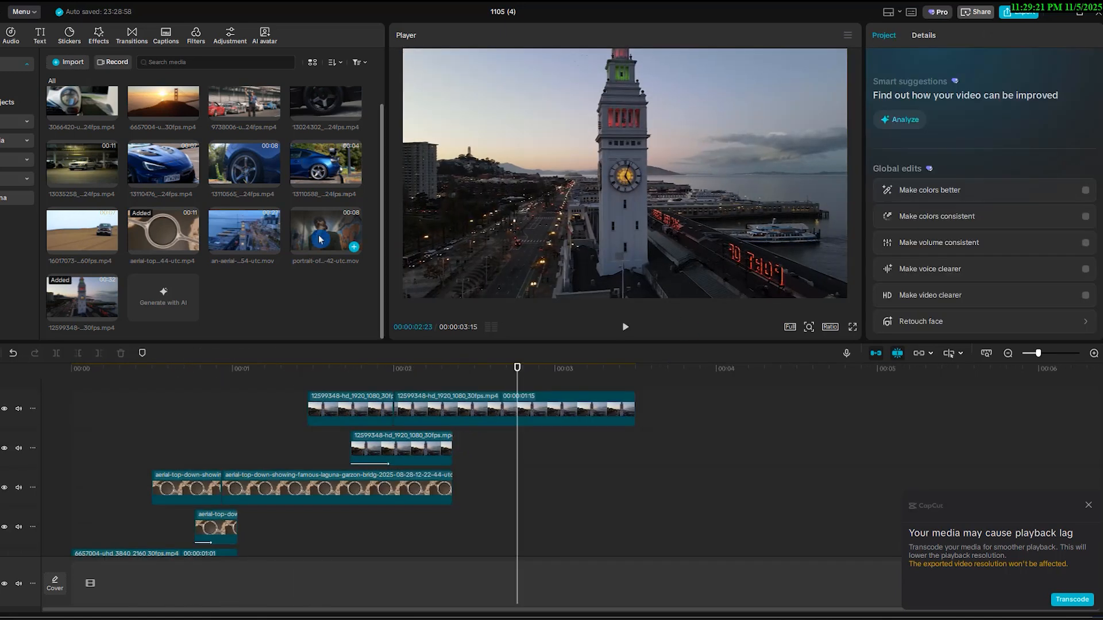
- Place the hip-hop dancer portrait clip above the clock tower from about 00:00:02:21 and give it a Pen mask
drag(329, 236, 512, 384)
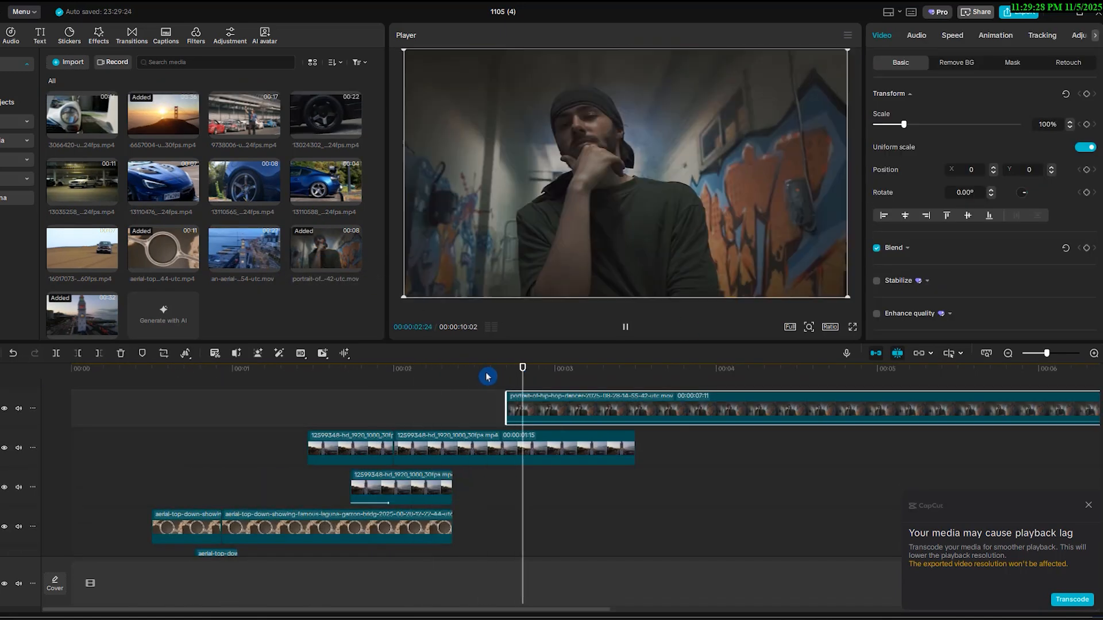
key(space)
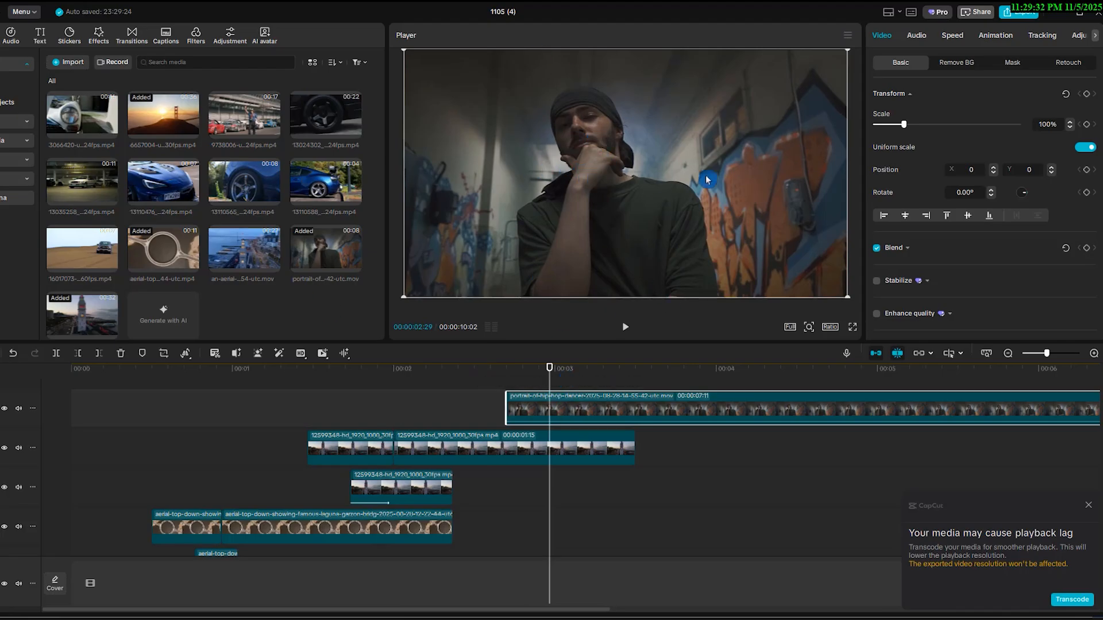
click(1018, 68)
click(900, 113)
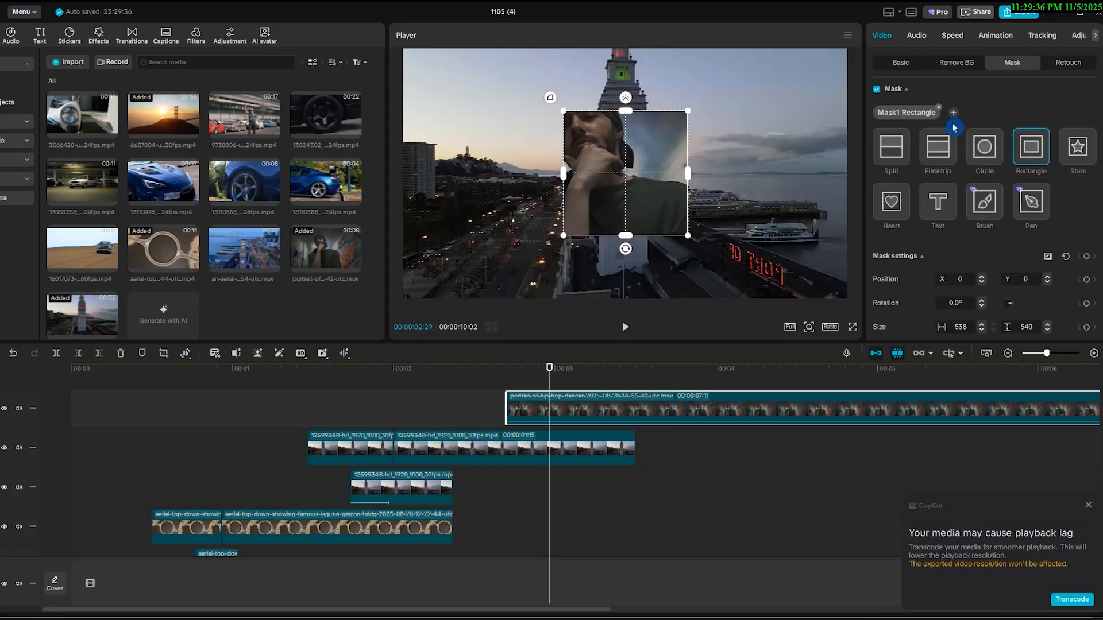
click(1031, 202)
- Trace the man's outline with the Pen mask over his shoulder, neck, face and cap on the short portrait segment
click(506, 369)
scroll(506, 373, up, 3)
drag(517, 373, 530, 406)
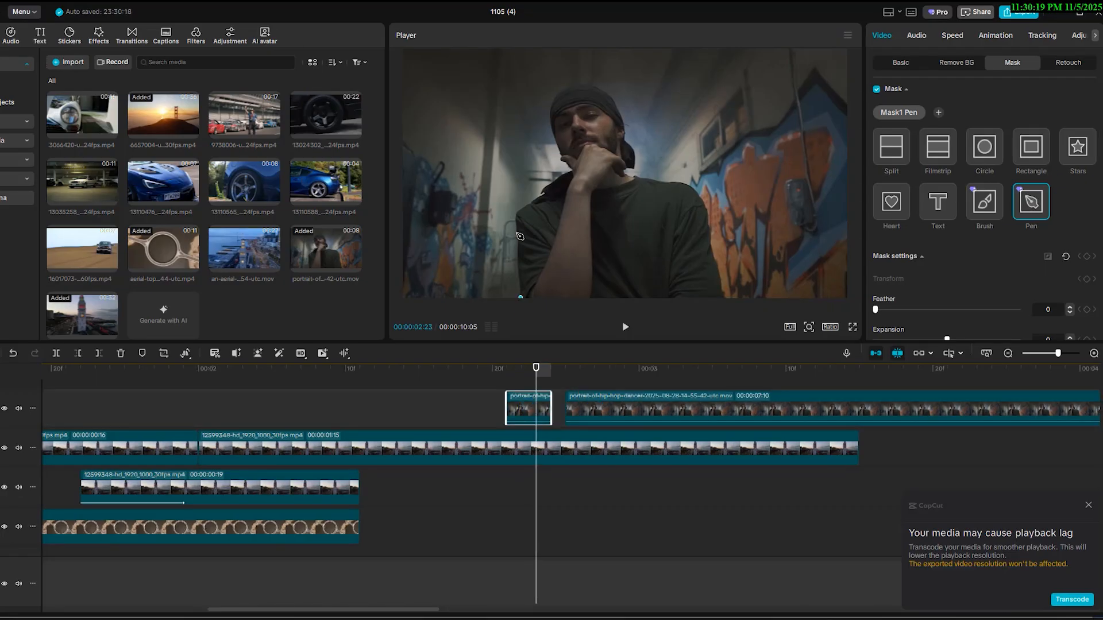
click(541, 199)
click(549, 186)
click(567, 174)
click(573, 171)
click(564, 163)
click(557, 143)
drag(561, 93, 586, 81)
click(626, 128)
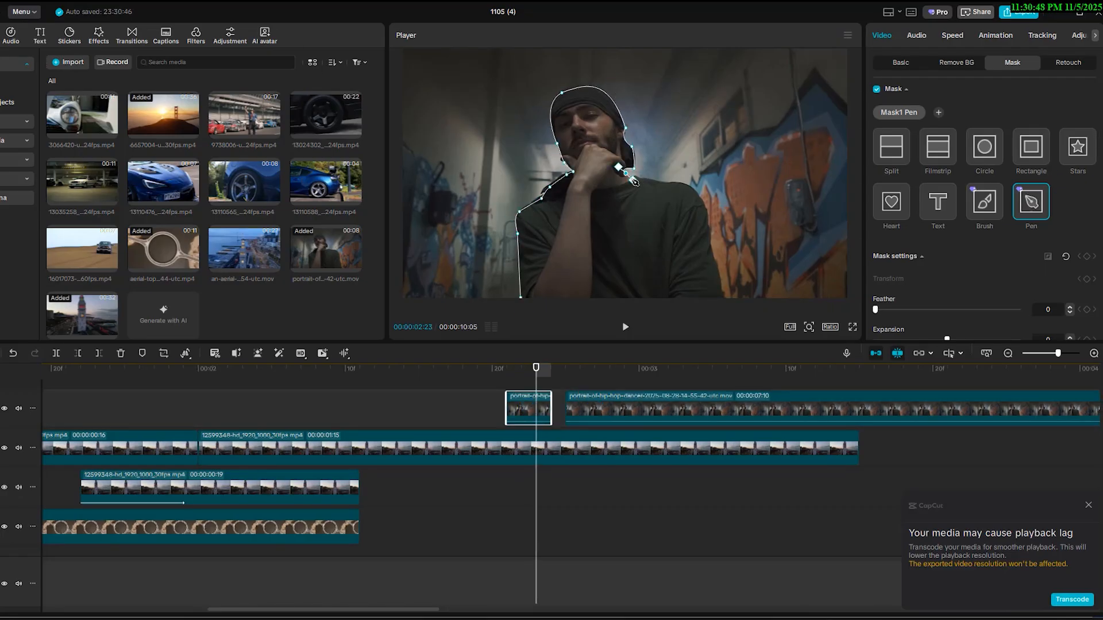
- Insert a freeze frame of the masked portrait at 00:00:02:22 and delete the short moving segment before it
right_click(540, 408)
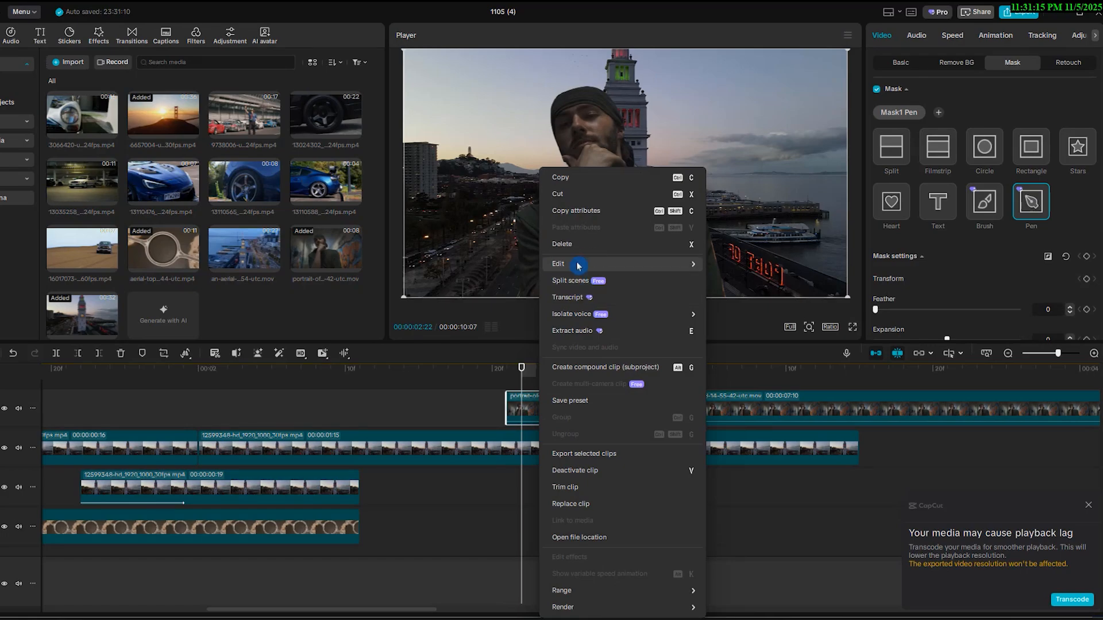
mouse_move(632, 264)
click(733, 265)
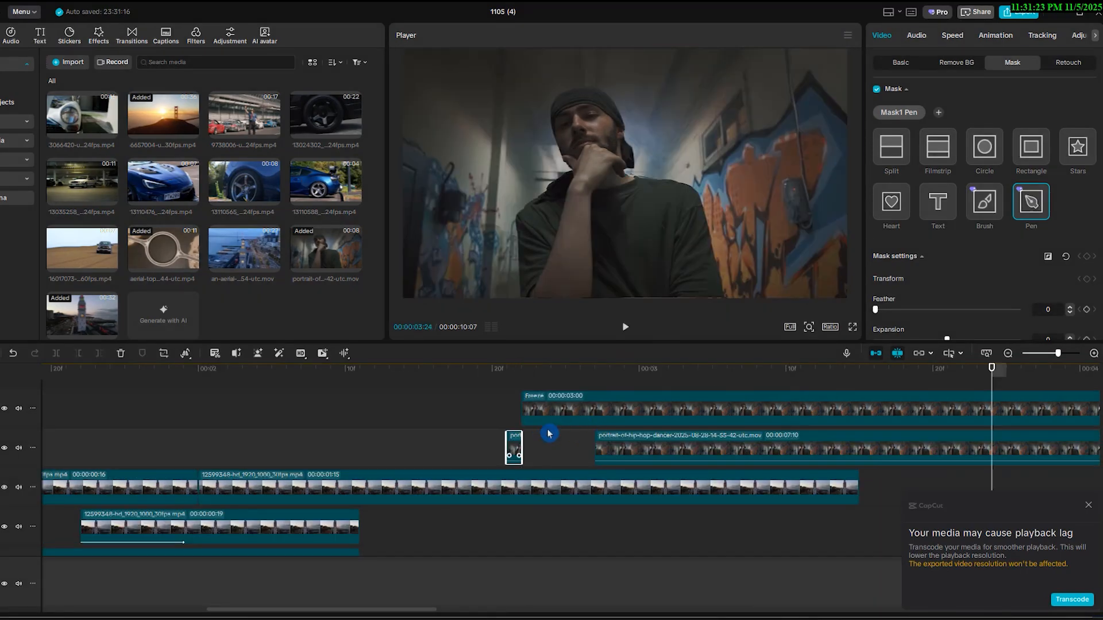
key(Delete)
- Move the portrait freeze frame to start at about 00:00:02:21 and split it at 00:00:02:27
click(536, 395)
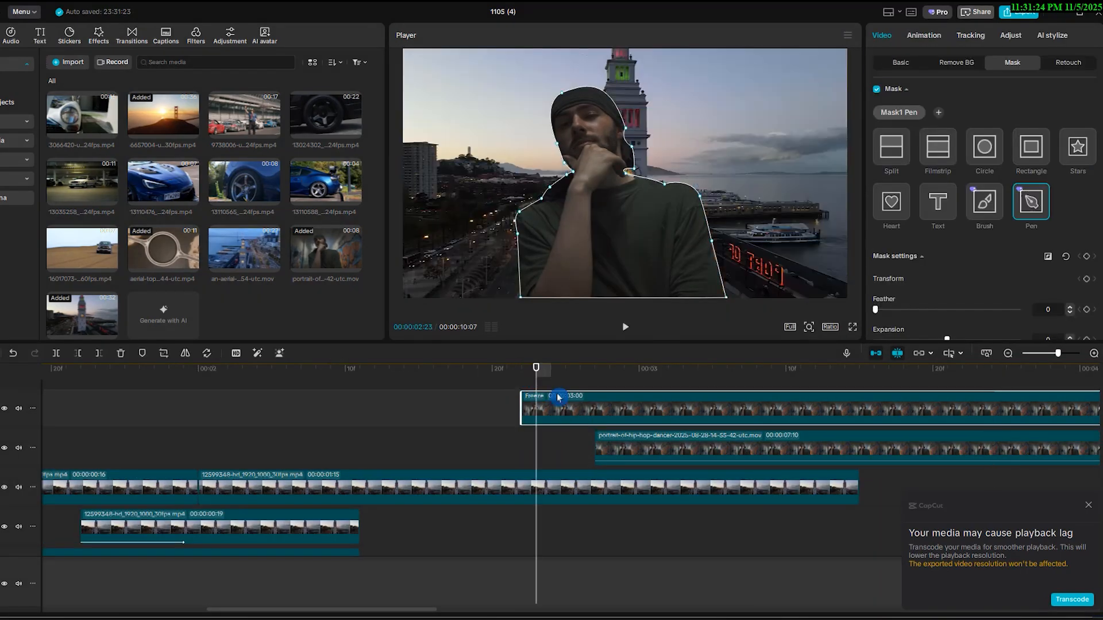
drag(564, 413, 596, 389)
key(ctrl+b)
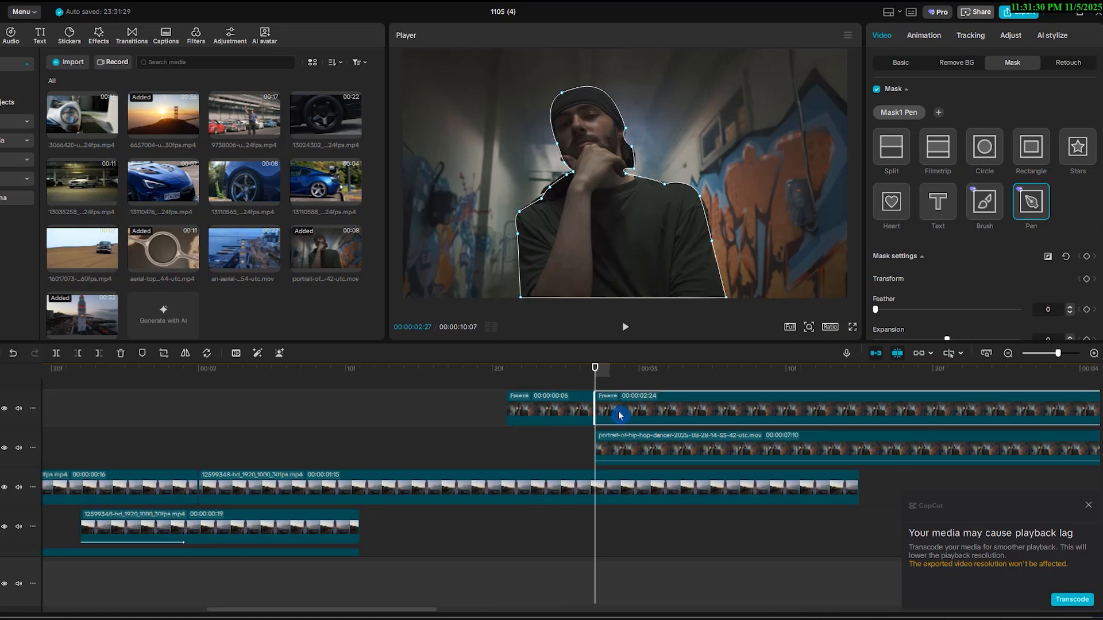
- Delete the portrait freeze segment after 00:00:02:27 and place the short freeze directly before the moving portrait clip on its track
key(Delete)
drag(529, 412, 520, 434)
click(498, 385)
scroll(497, 385, up, 1)
click(490, 379)
key(space)
click(516, 379)
drag(488, 382, 549, 383)
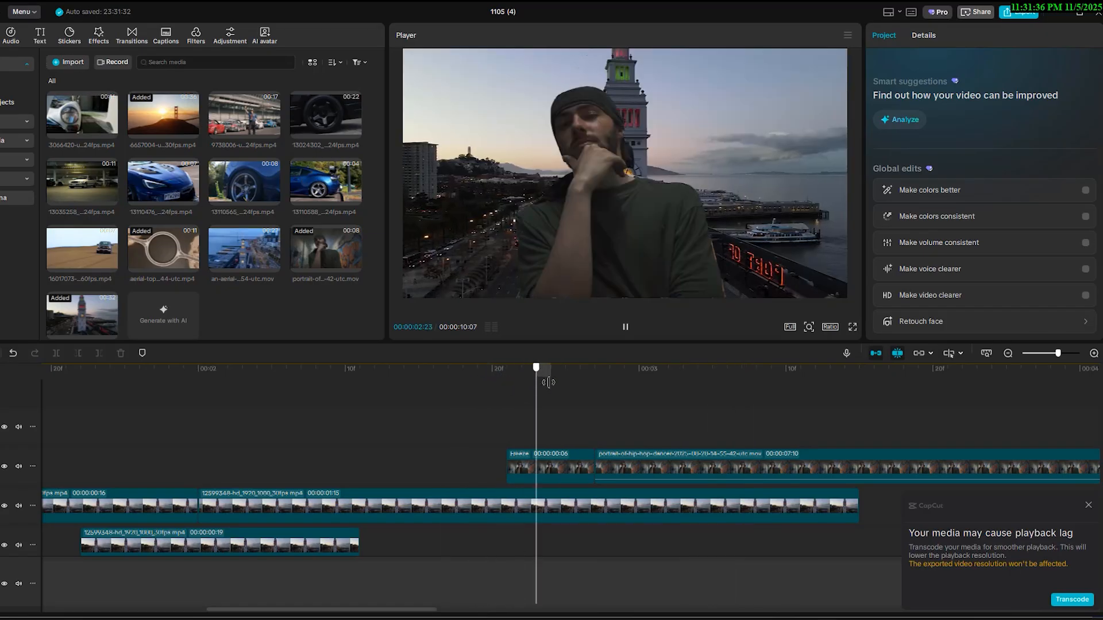
- Apply the Slide Up entrance animation to the short portrait freeze and play the transition back
click(540, 460)
click(925, 35)
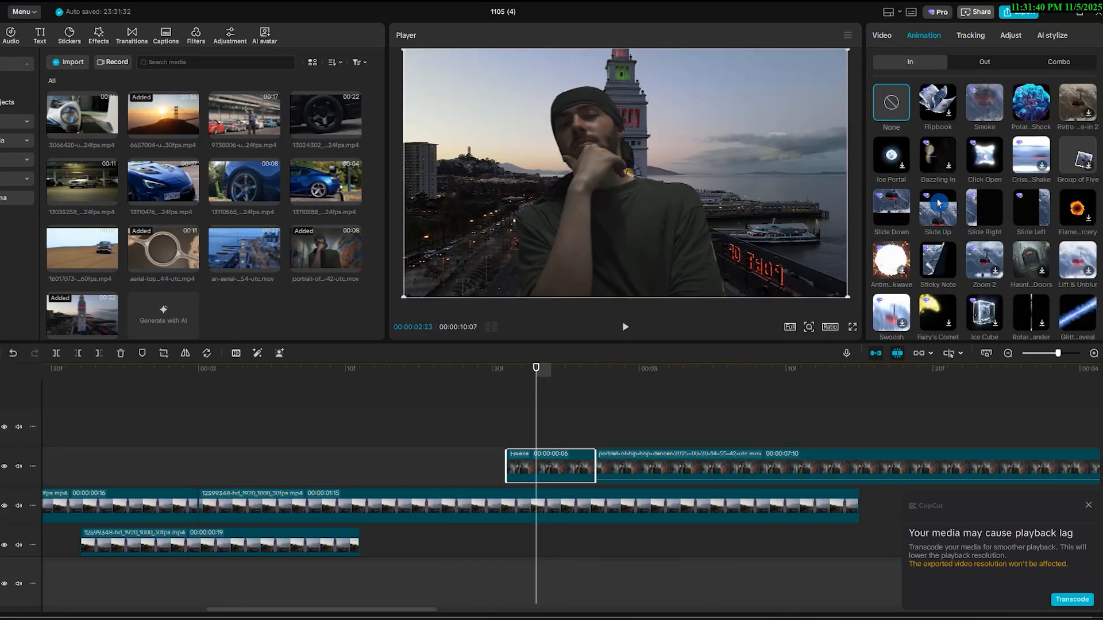
click(940, 223)
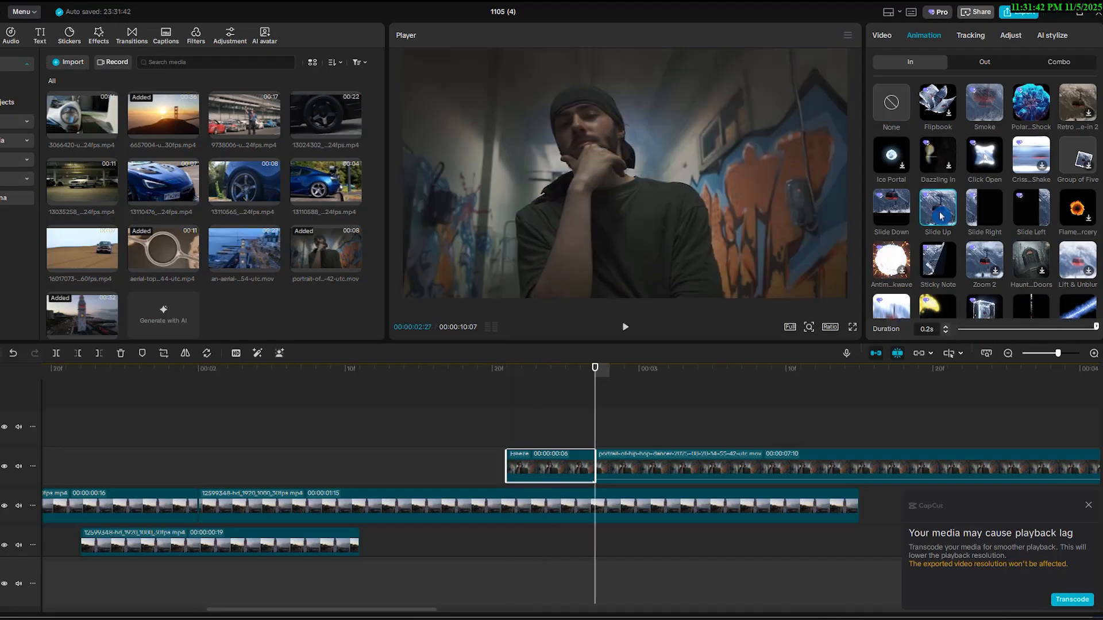
click(432, 389)
key(space)
key(space)
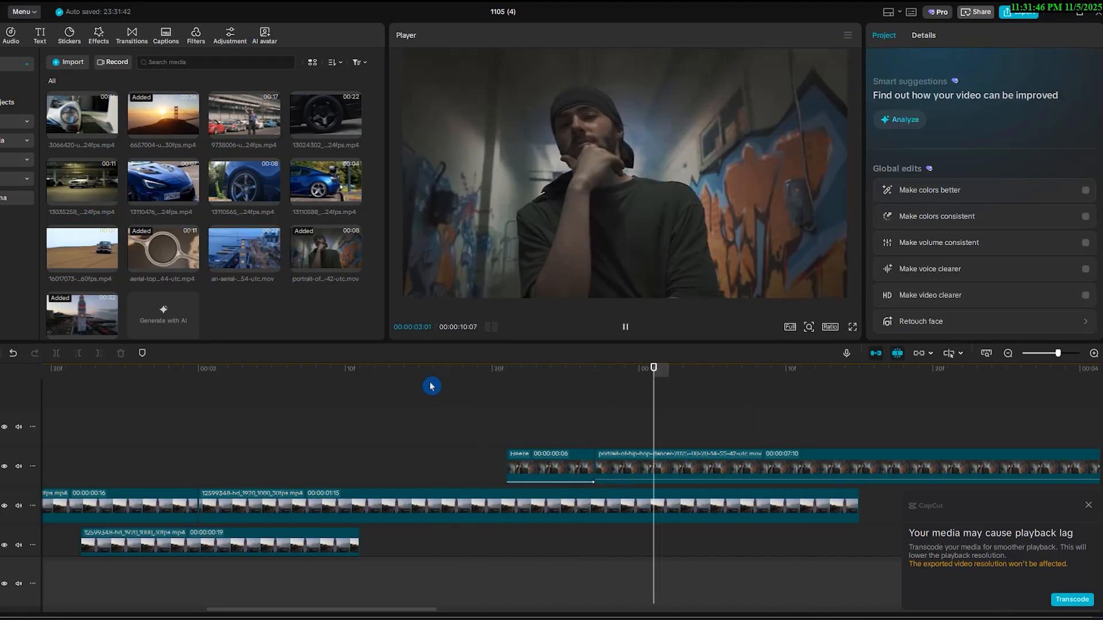
click(658, 467)
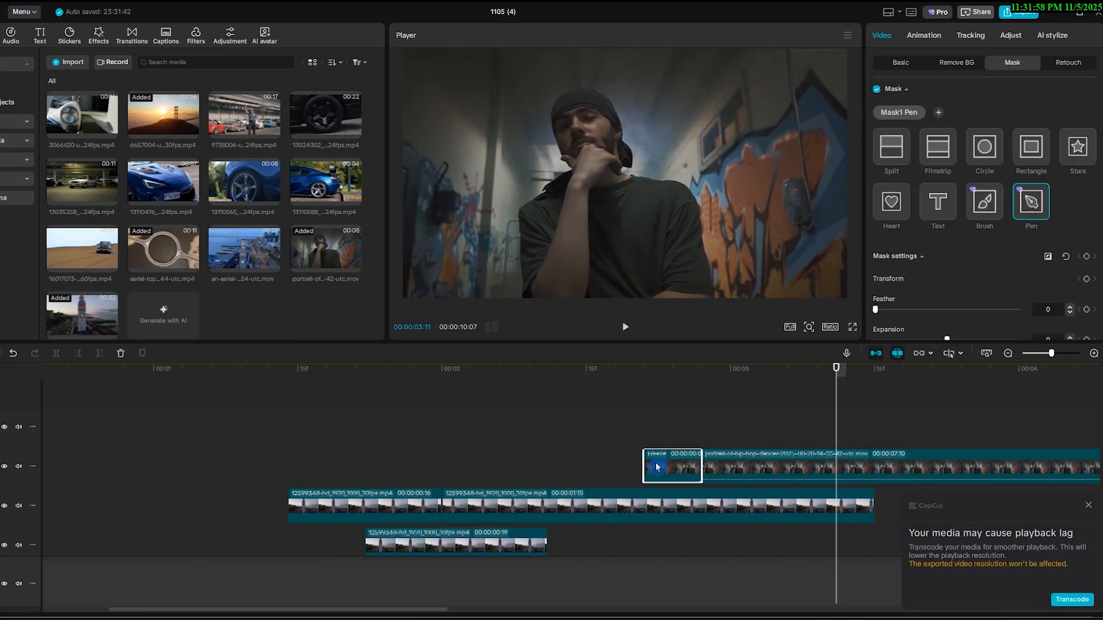
drag(658, 466, 702, 468)
click(576, 390)
key(space)
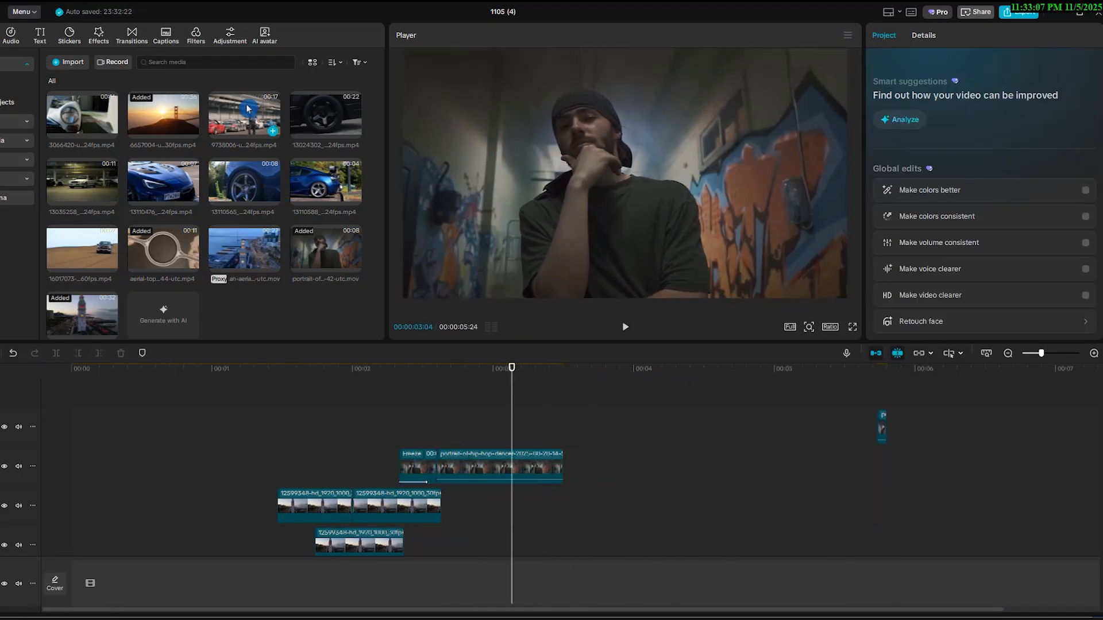
- Place the racetrack clip above the portrait from about 00:00:02:10 and delete the stray portrait piece at about 00:00:05:23
drag(246, 119, 503, 434)
click(883, 474)
key(Delete)
- Split the racetrack clip at 00:00:02:18 and shift both pieces so the short one starts at about 00:00:03:06, directly before the long one
drag(511, 385, 476, 385)
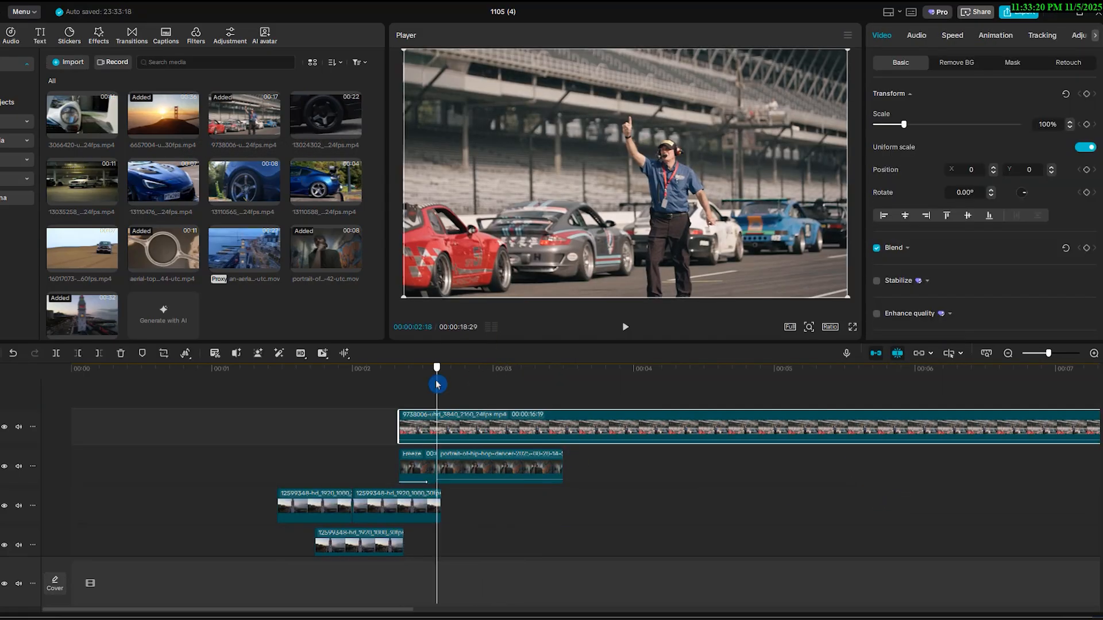
key(ctrl+b)
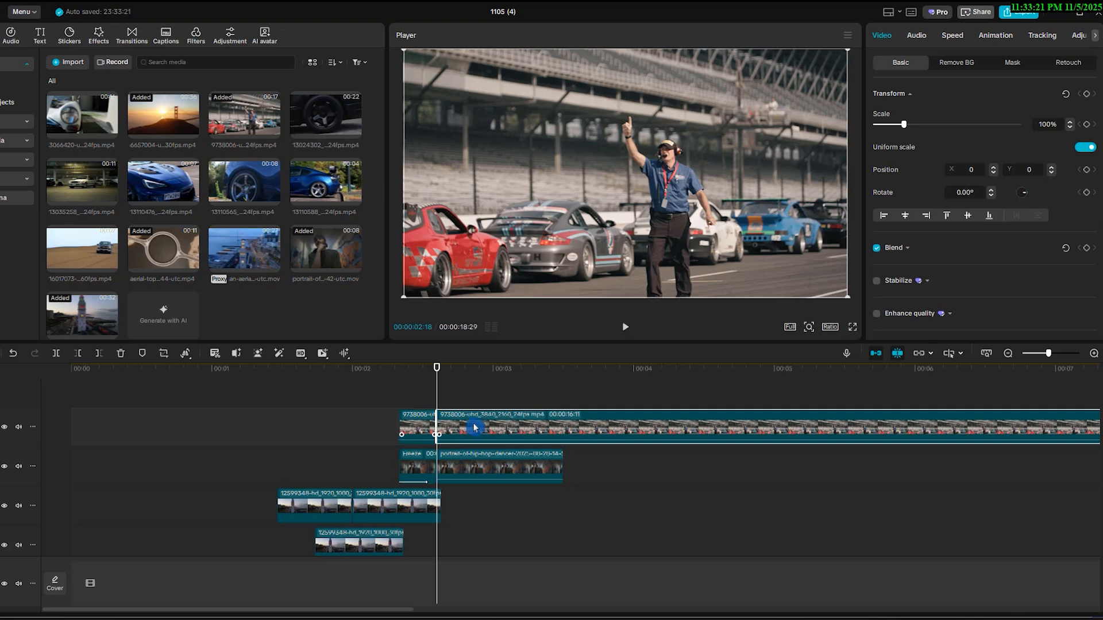
drag(475, 428, 627, 434)
drag(627, 435, 634, 435)
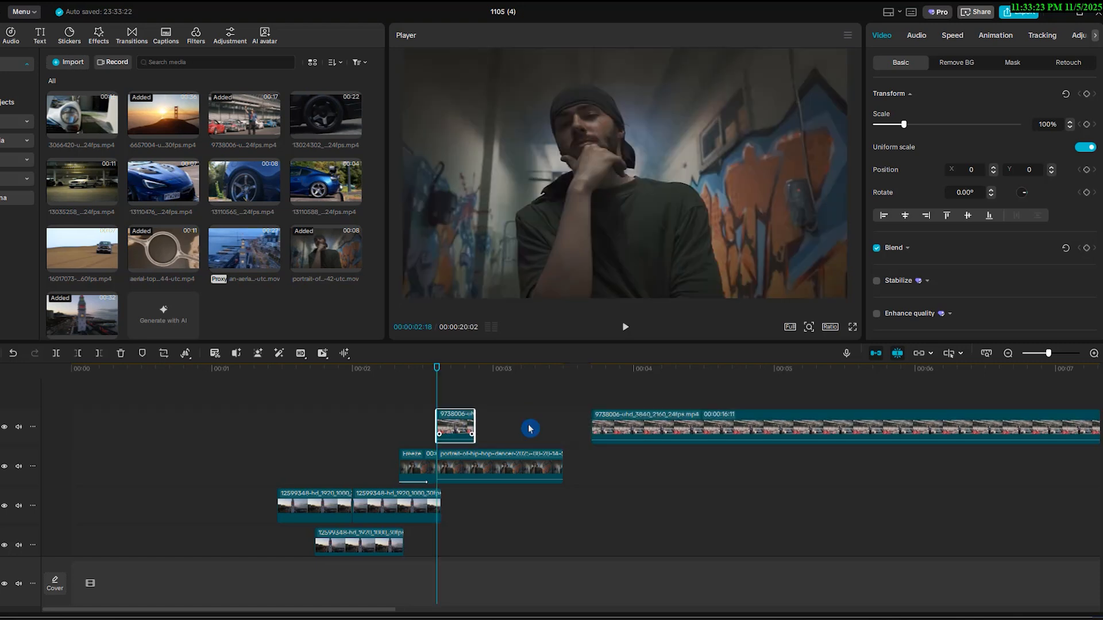
drag(529, 429, 572, 428)
click(395, 387)
key(space)
key(space)
- Cut out the pointing track official on the short racetrack piece with Custom removal, brushing over his body at size 20
click(550, 421)
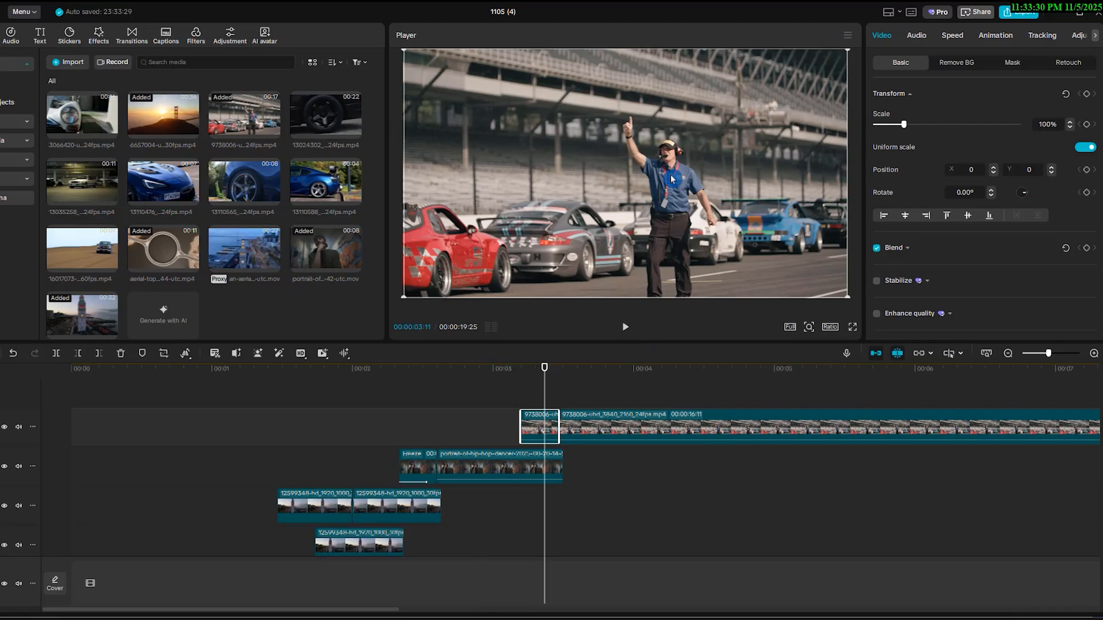
click(955, 64)
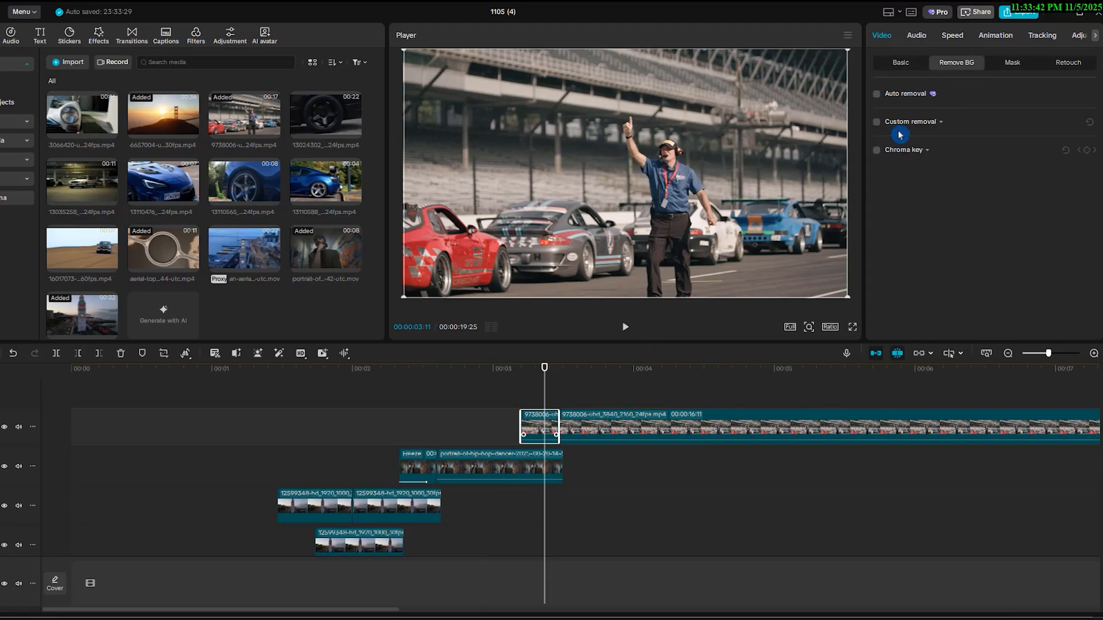
click(877, 123)
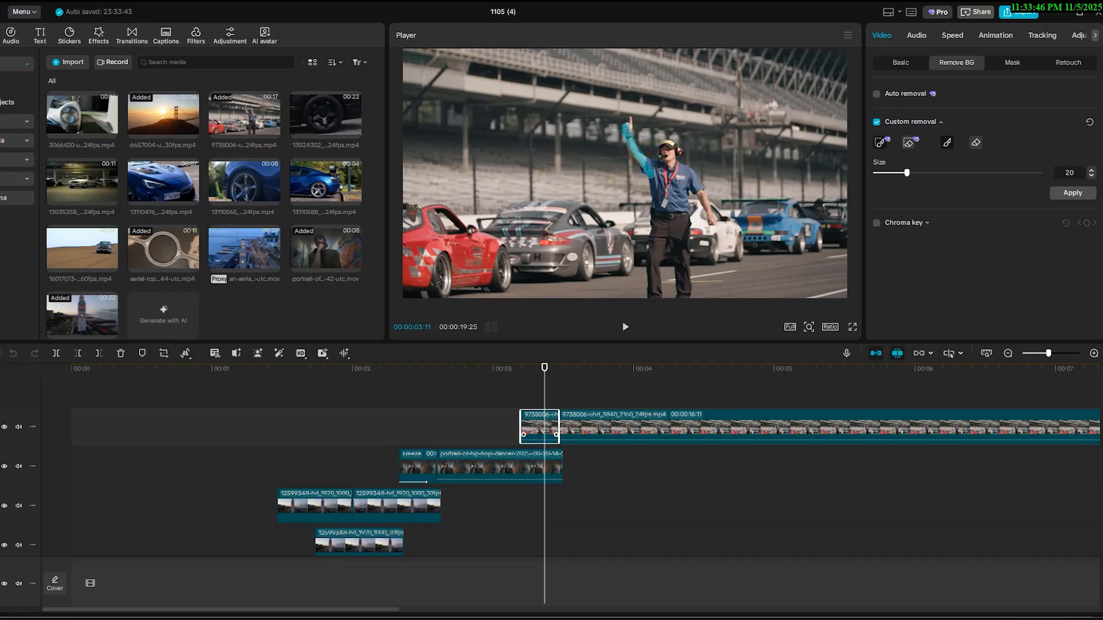
drag(650, 292, 650, 285)
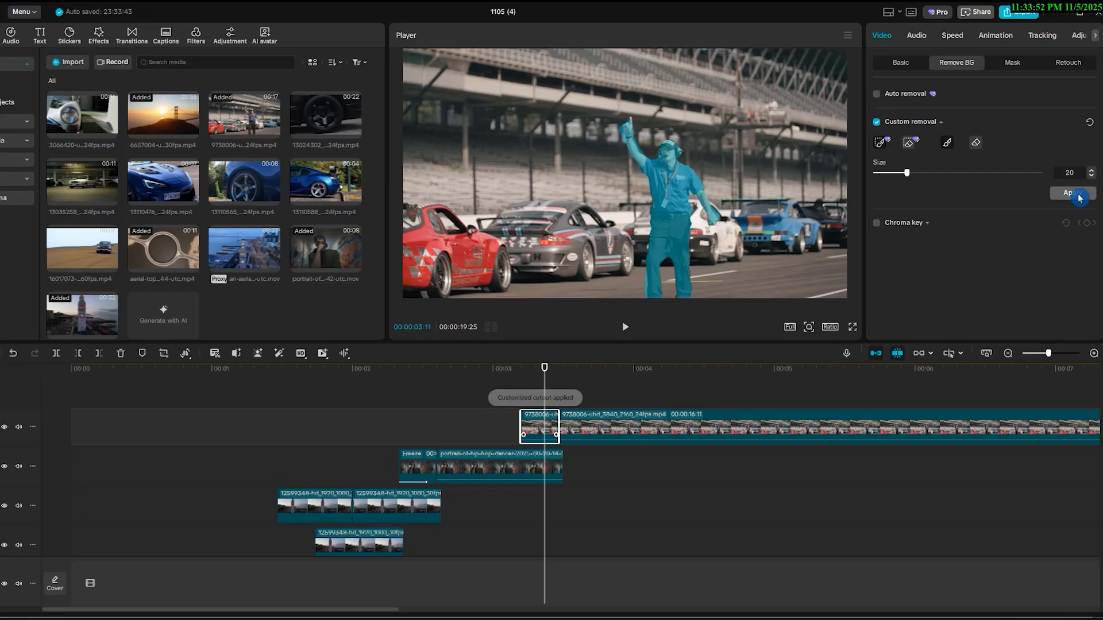
click(1079, 196)
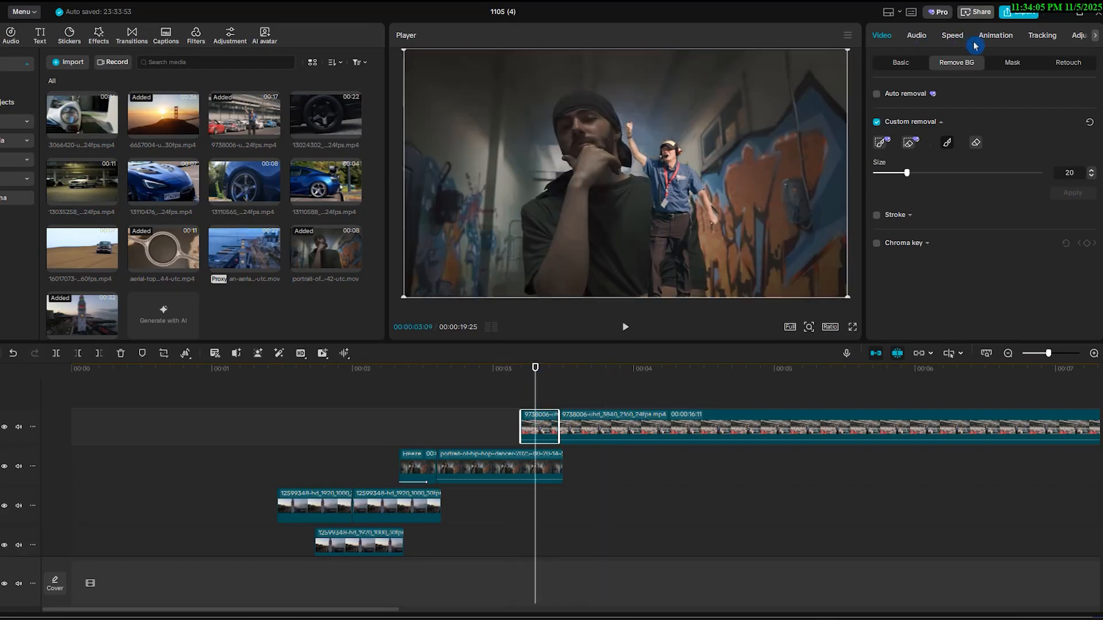
- Apply the Slide Up entrance animation to the short cutout of the track official and play it back
click(980, 40)
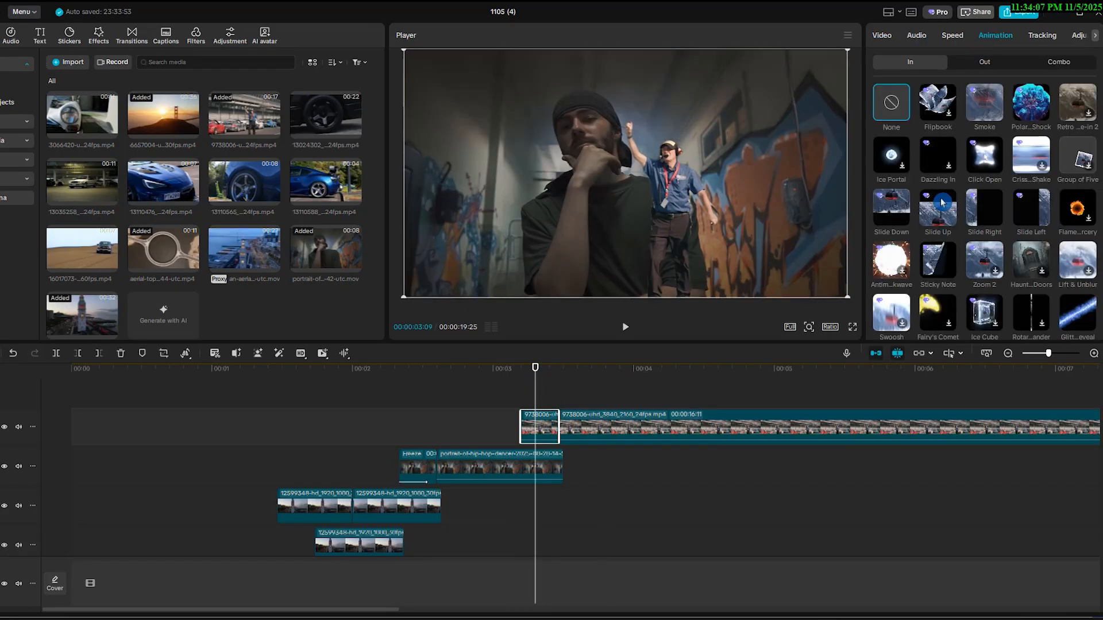
click(935, 221)
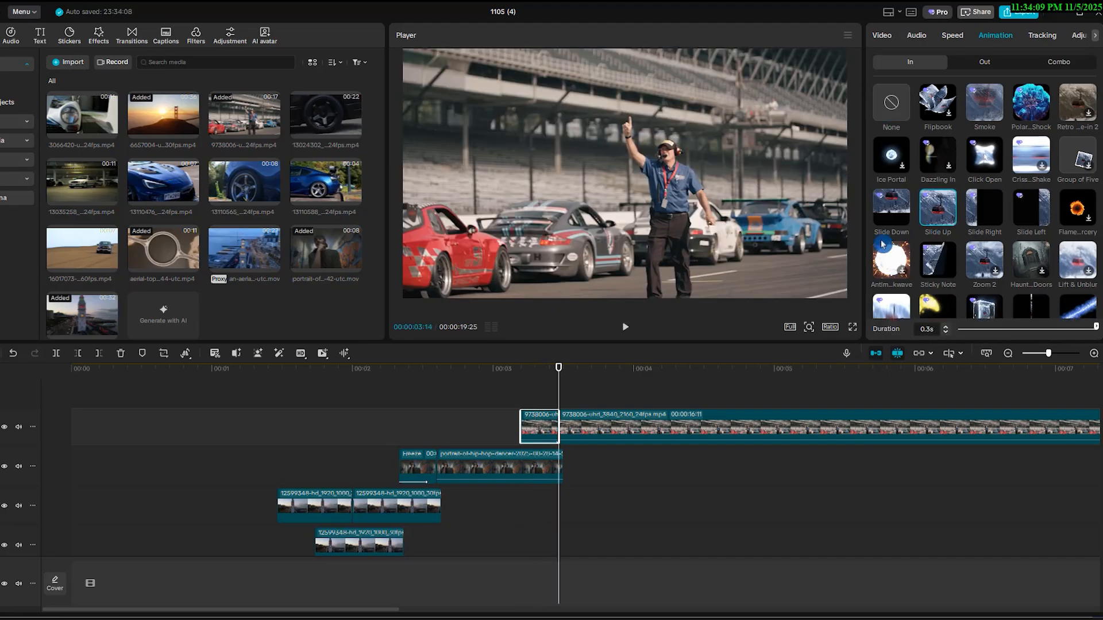
click(460, 382)
key(space)
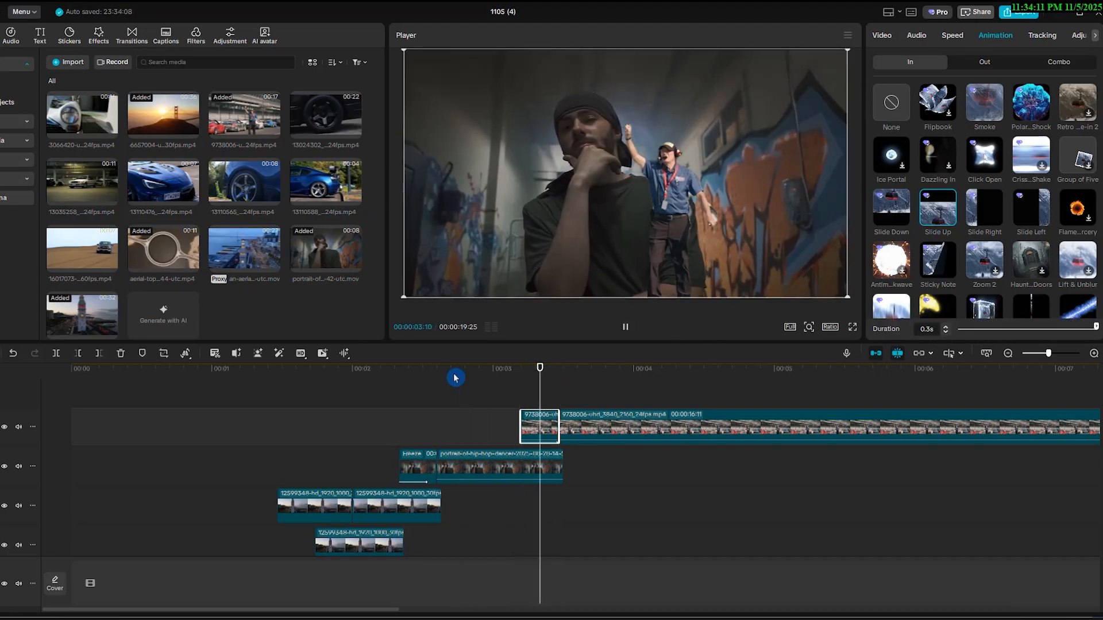
click(453, 379)
- Split the long racetrack clip at 00:00:05:02, delete the remainder, and play the sequence back
click(778, 425)
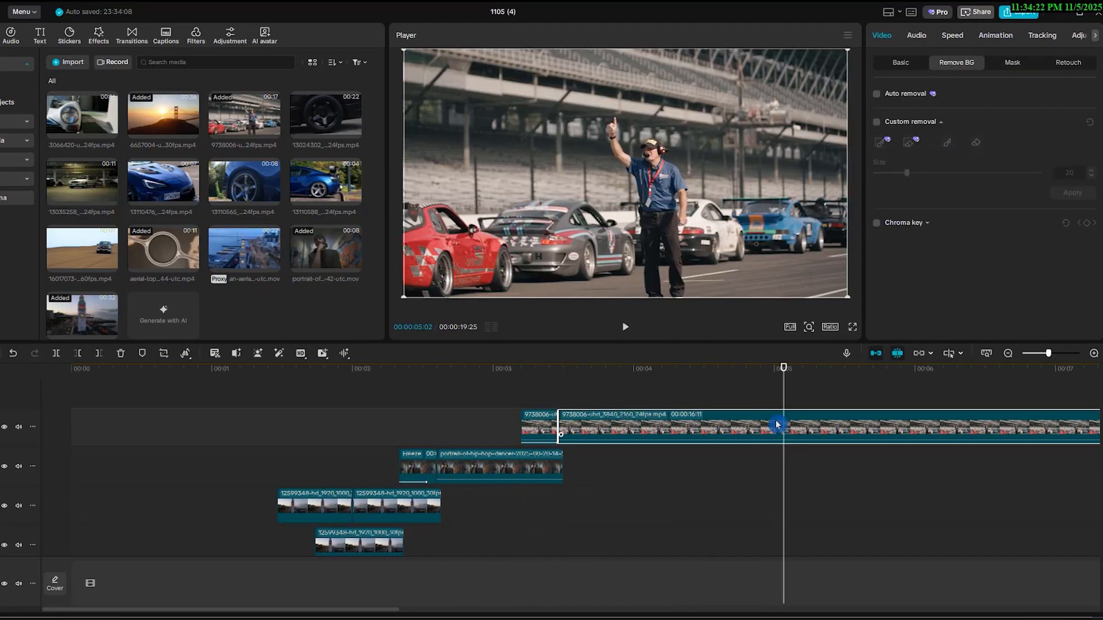
key(ctrl+b)
key(Delete)
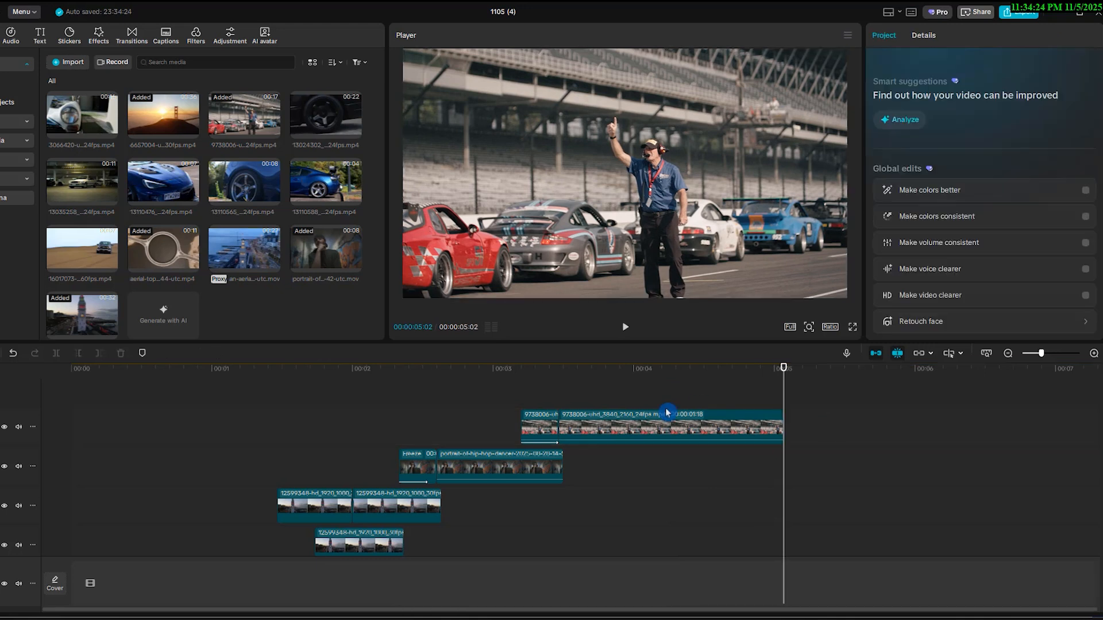
drag(717, 390, 296, 388)
key(space)
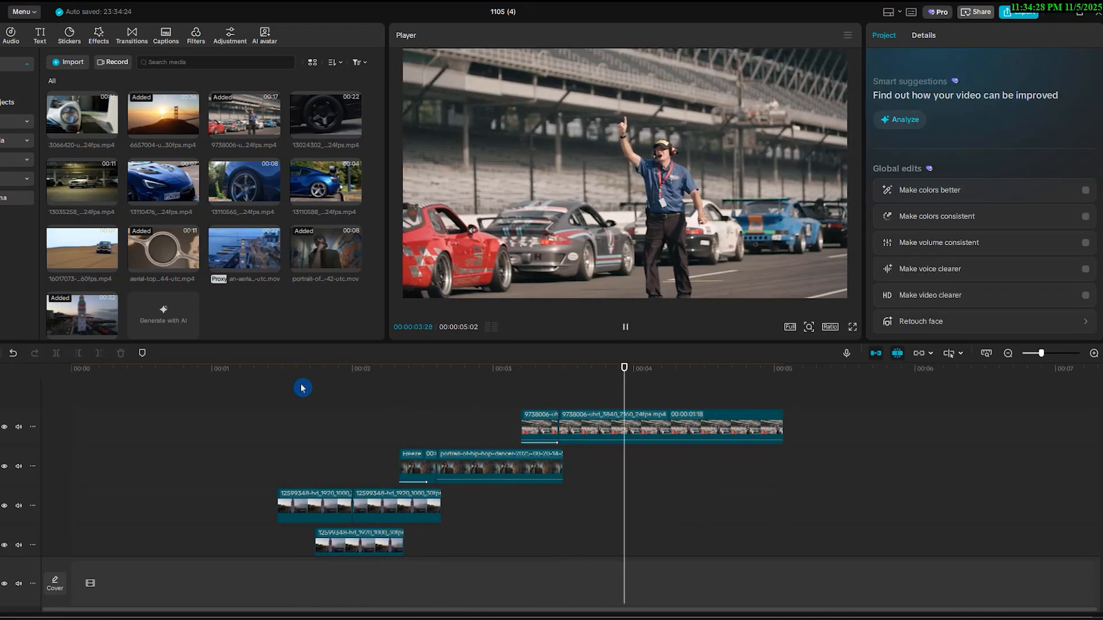
- Trim the portrait clip's end to about 00:00:03:07 and move both racetrack pieces earlier to start at about 00:00:02:29
click(555, 457)
drag(555, 456, 525, 456)
click(580, 427)
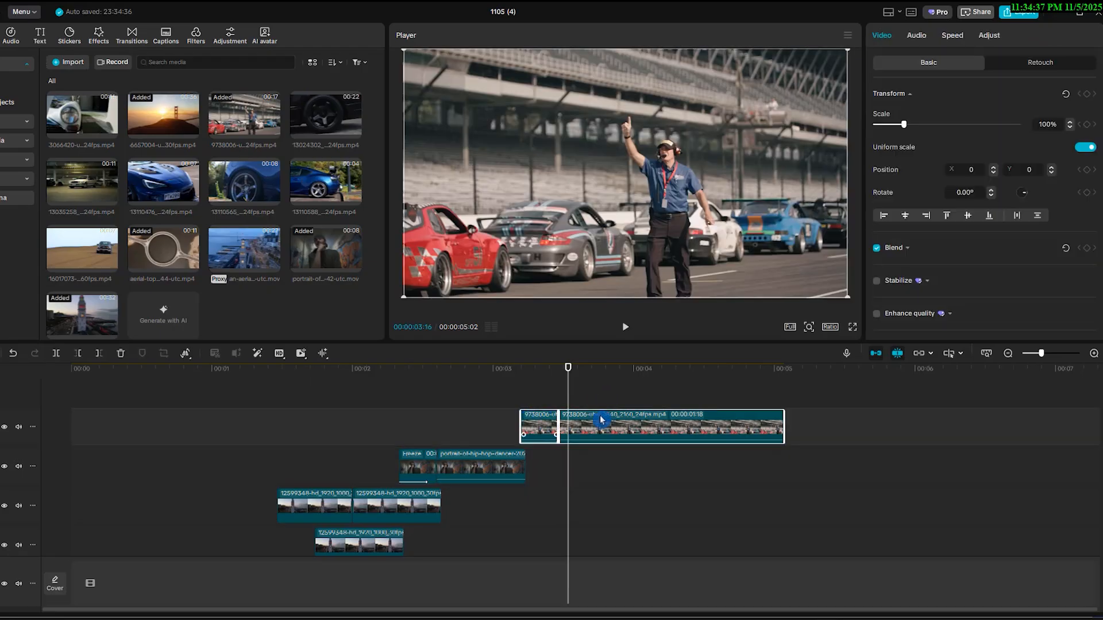
drag(579, 427, 569, 430)
click(363, 386)
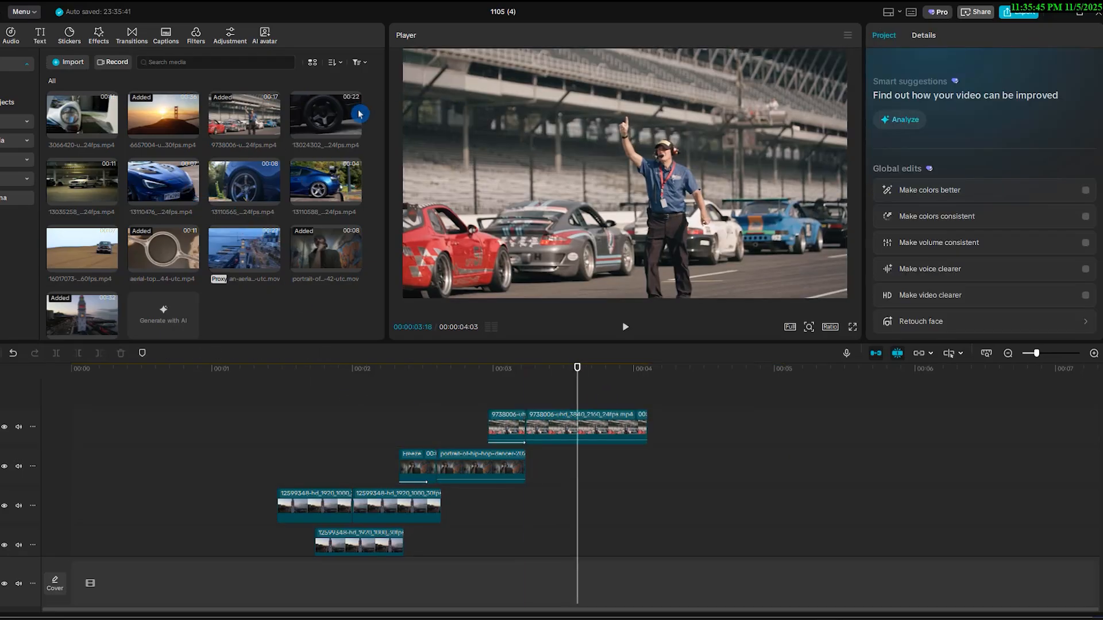
- Place the black car wheel clip above the racetrack from about 00:00:03:20 and split it at 00:00:04:01
drag(360, 113, 597, 402)
key(space)
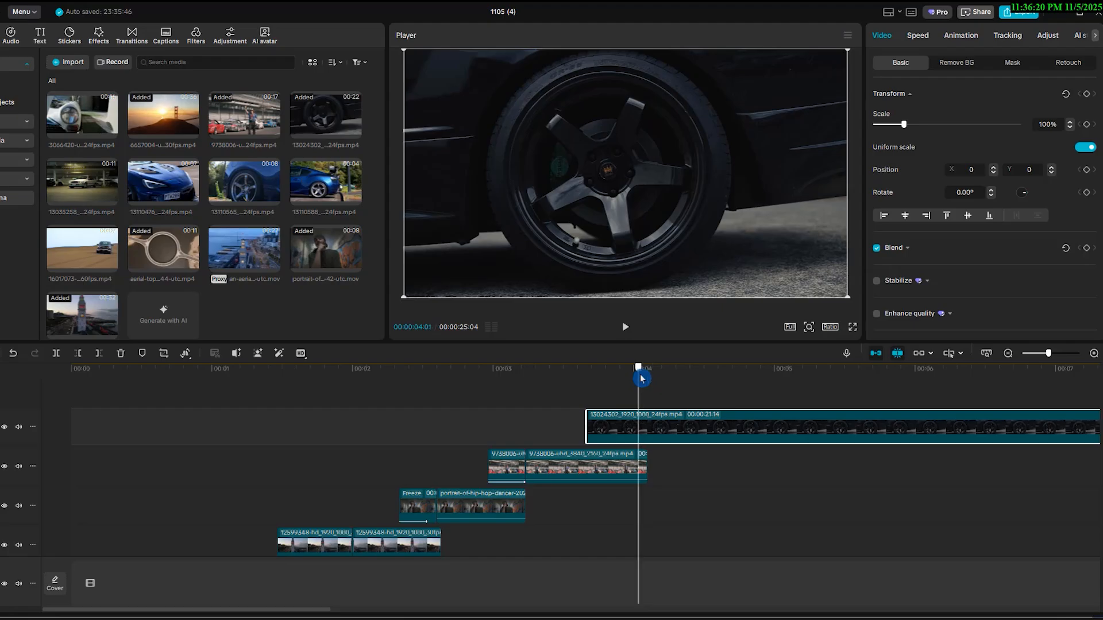
key(ctrl+b)
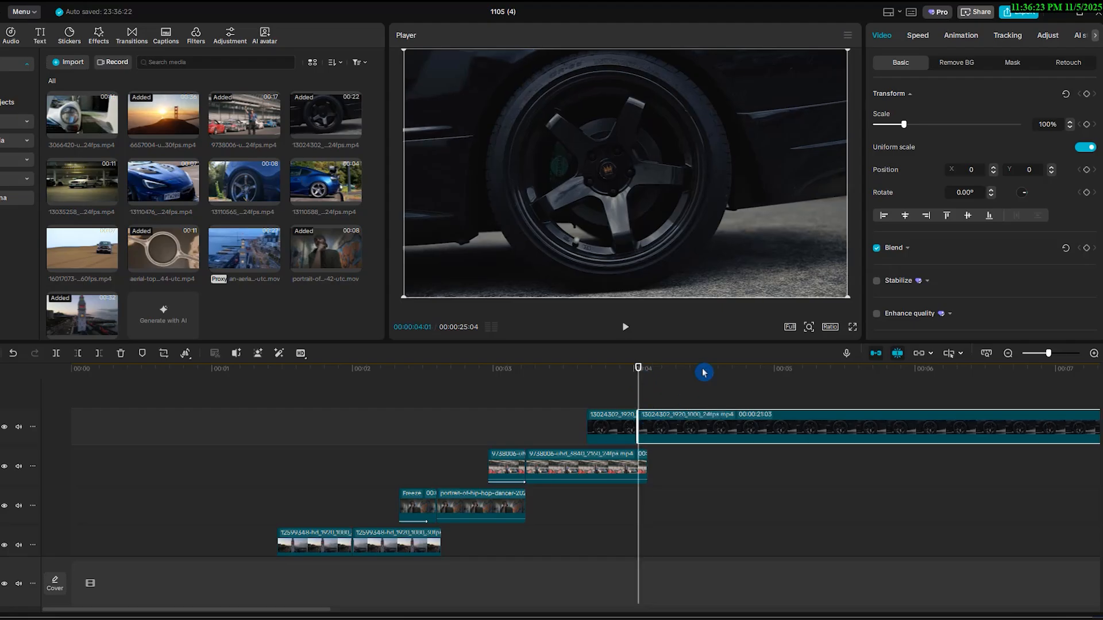
- Give the short wheel piece before the split a Circle mask
drag(613, 377, 587, 380)
click(610, 378)
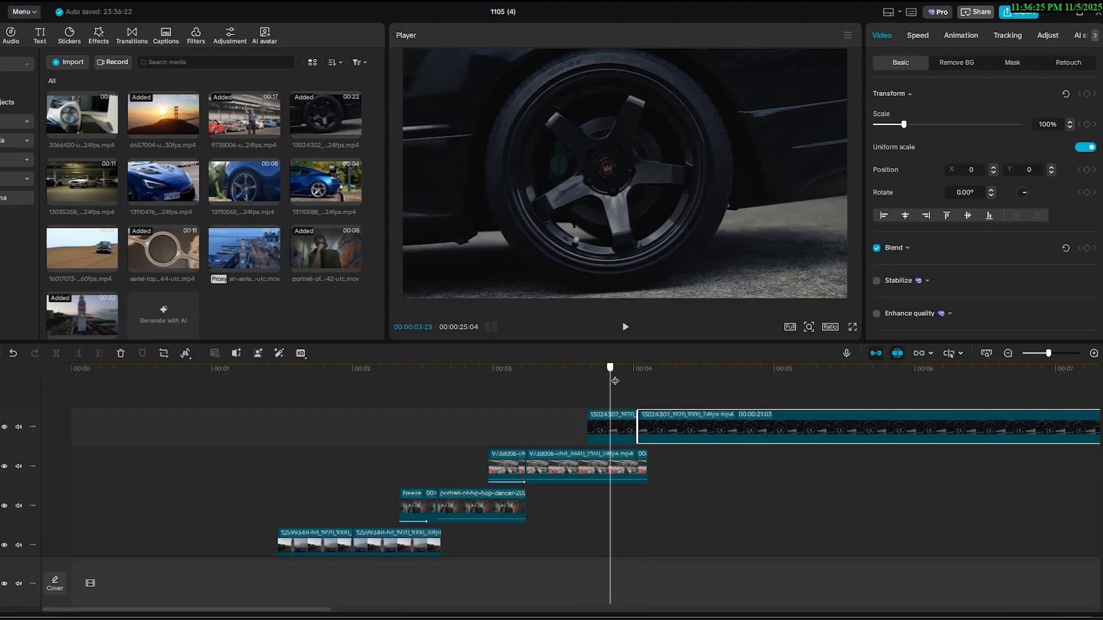
click(618, 428)
click(1013, 62)
click(1014, 128)
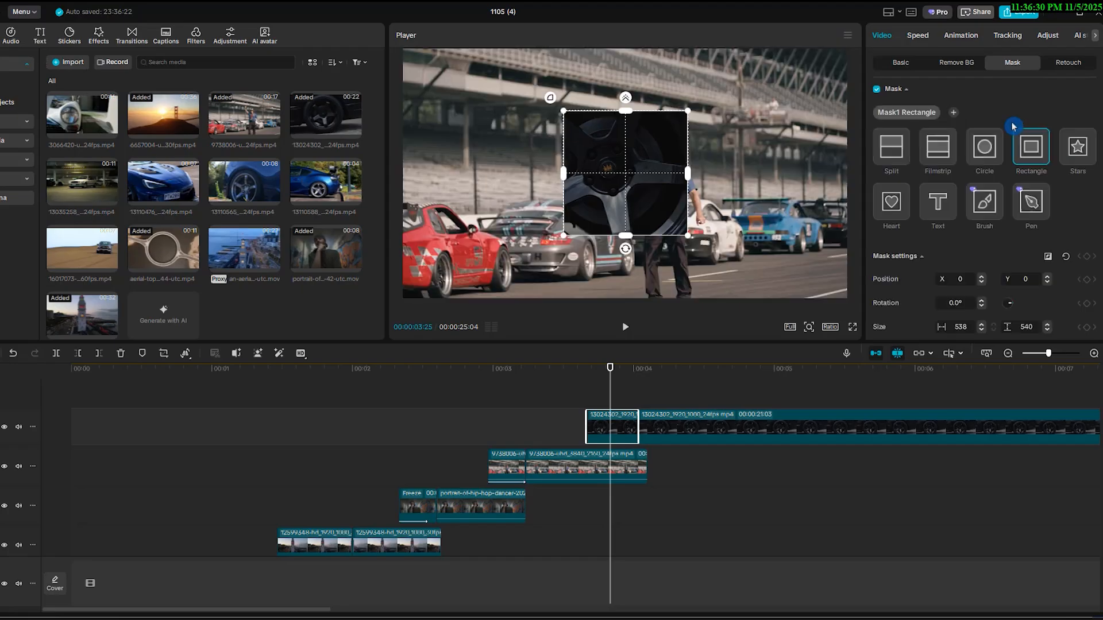
click(984, 149)
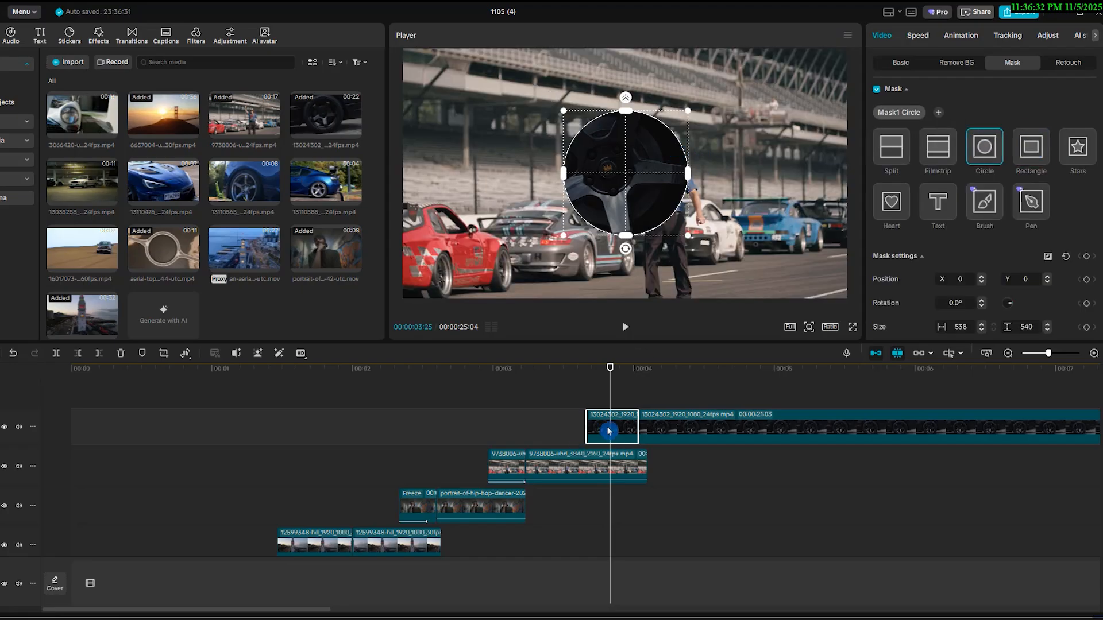
- Duplicate the masked wheel piece onto the track above and turn off the mask on the lower one
drag(612, 430, 612, 396)
click(620, 477)
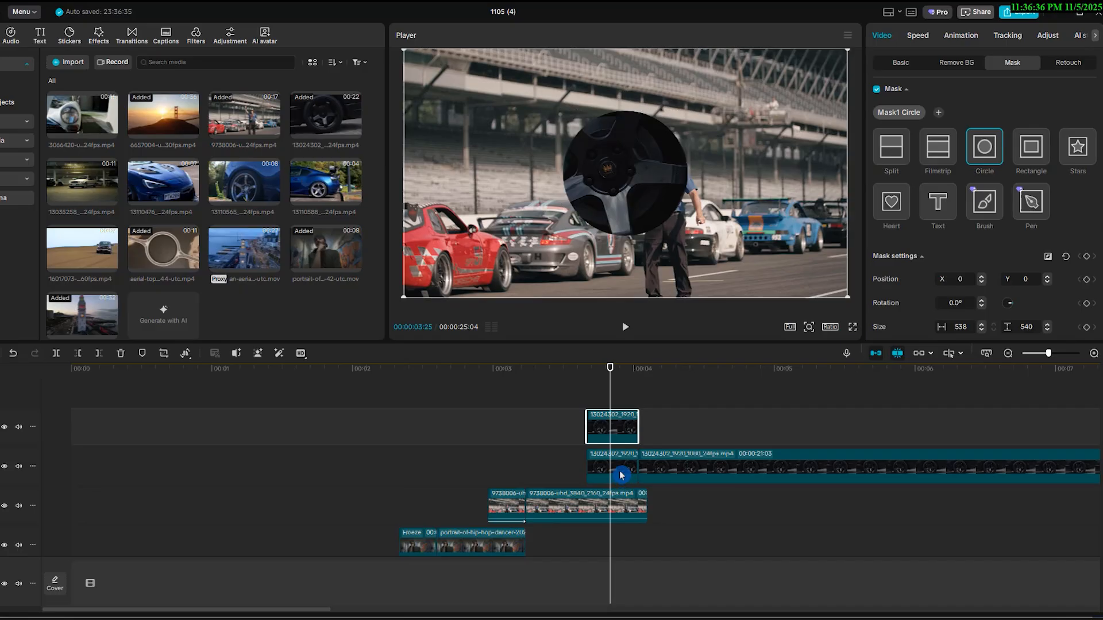
click(877, 91)
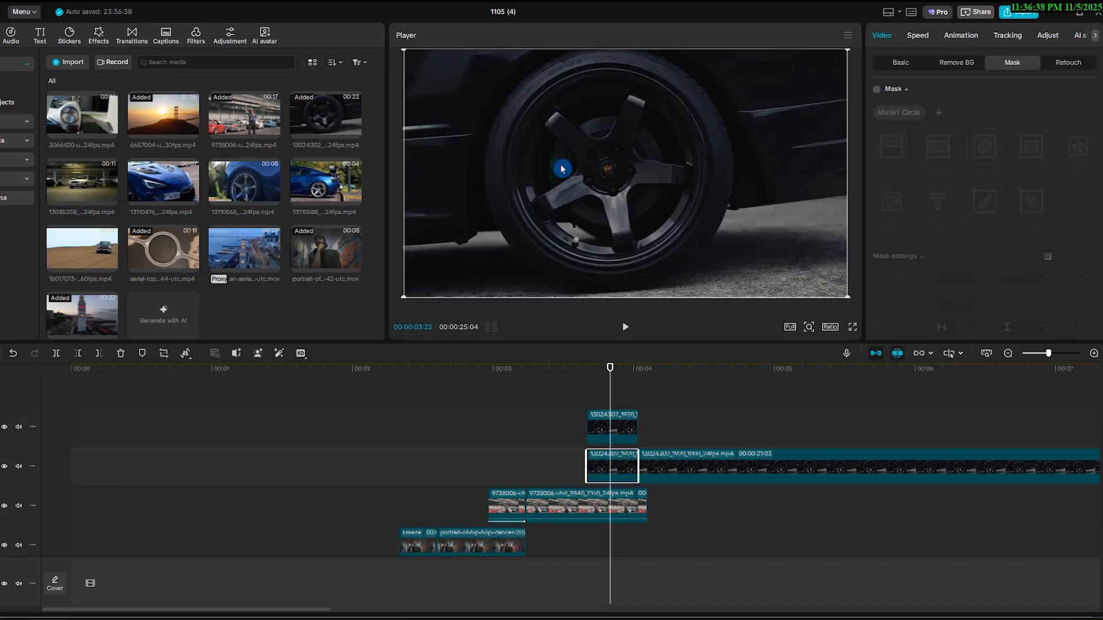
- Fit the upper wheel piece's circle mask around the rim at position X -80, Y 25 and size 822 by 826
click(604, 408)
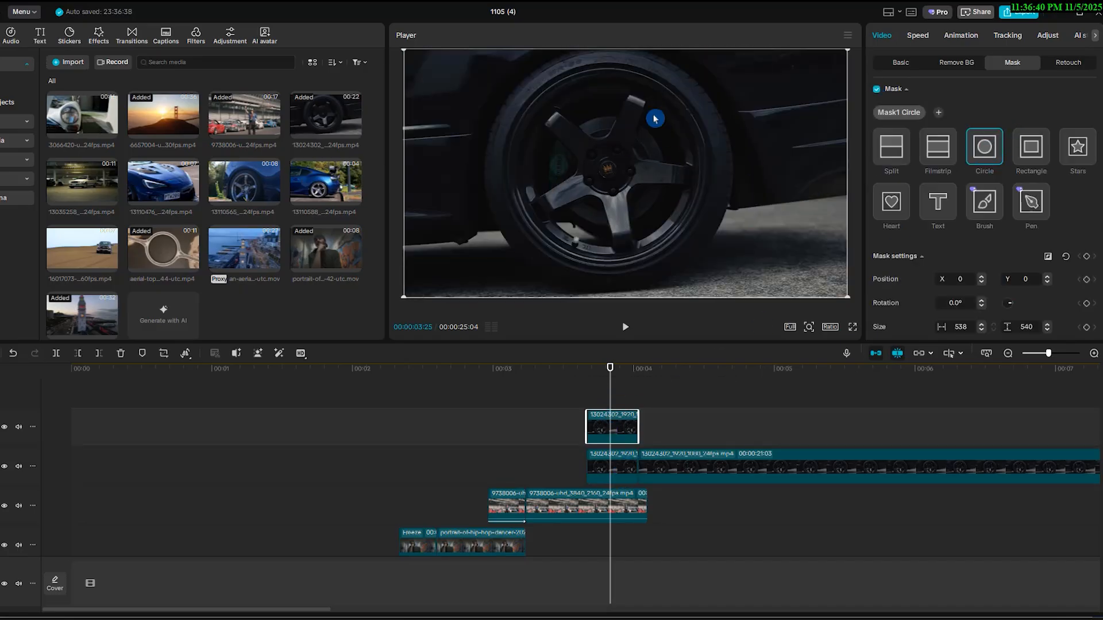
click(604, 165)
drag(643, 200, 617, 183)
drag(662, 217, 679, 237)
drag(628, 205, 634, 219)
drag(686, 250, 700, 264)
drag(655, 235, 656, 233)
- Replace the unmasked lower wheel piece with a duplicate of the rim-masked one and invert the circle mask on the upper piece
click(623, 465)
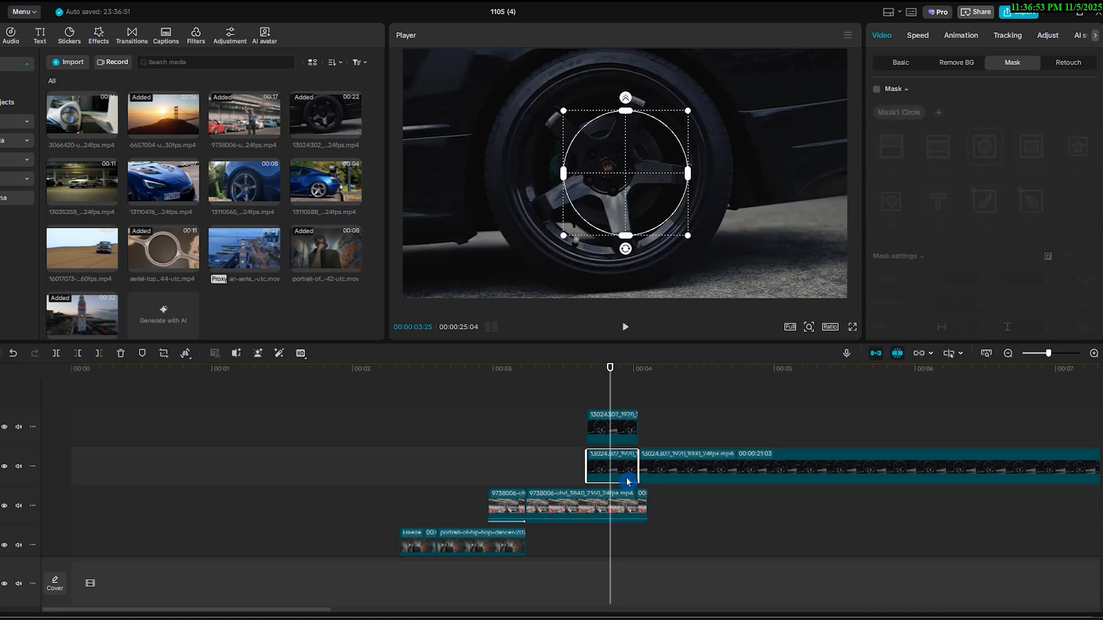
key(Delete)
click(626, 435)
drag(618, 434, 619, 473)
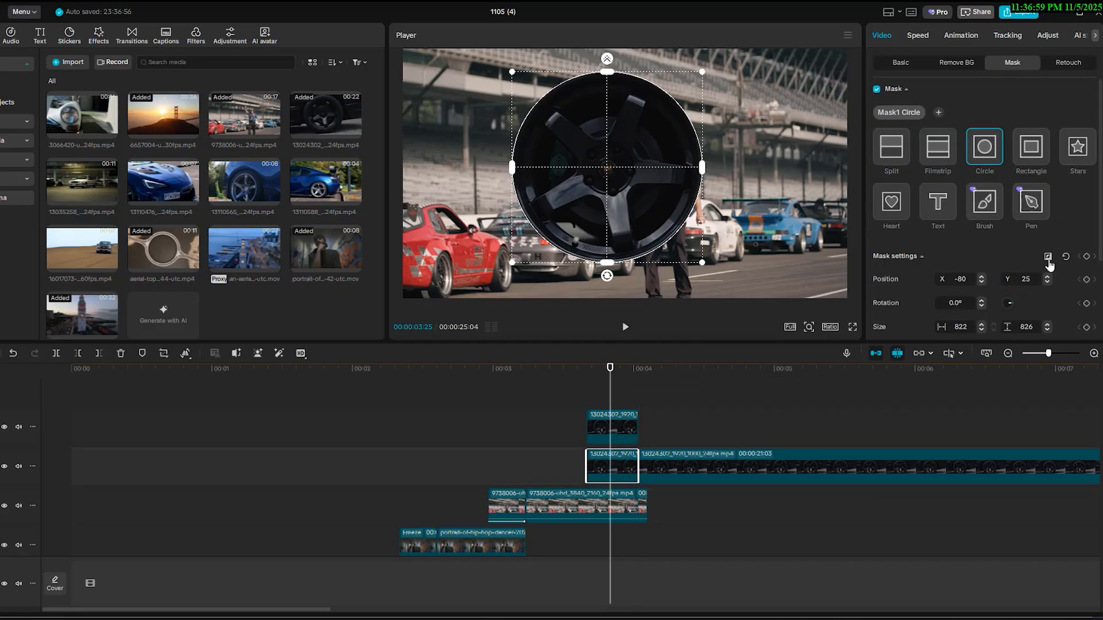
click(602, 429)
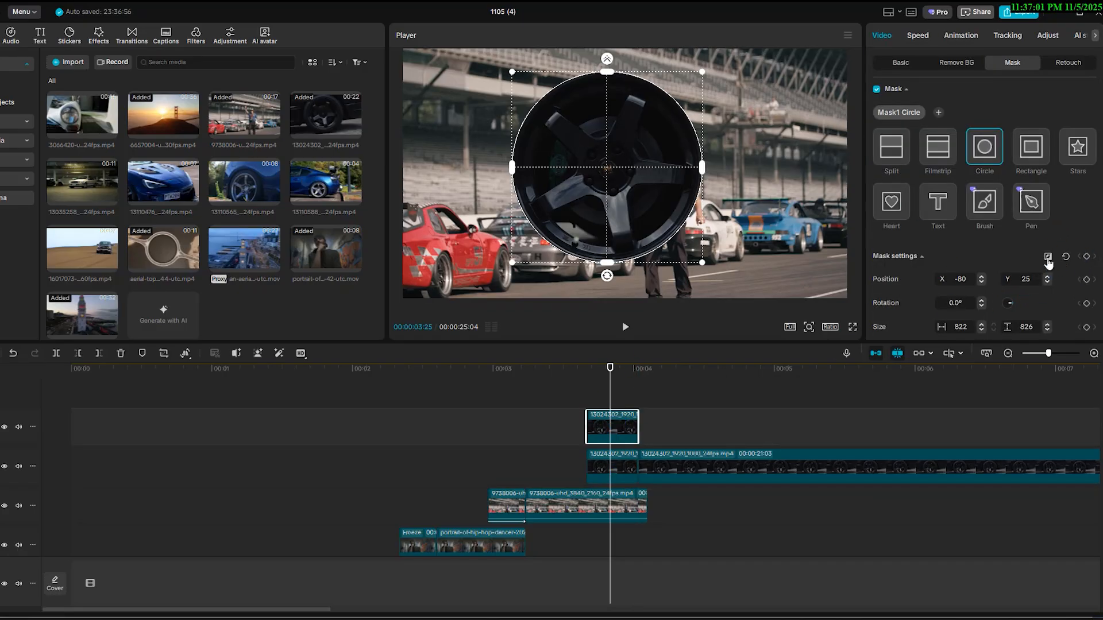
click(1047, 258)
- Delete the remaining long wheel clip and move the rim-masked piece later on the lower track, past the inverted-mask piece
drag(703, 470, 842, 458)
key(Delete)
drag(617, 466, 708, 468)
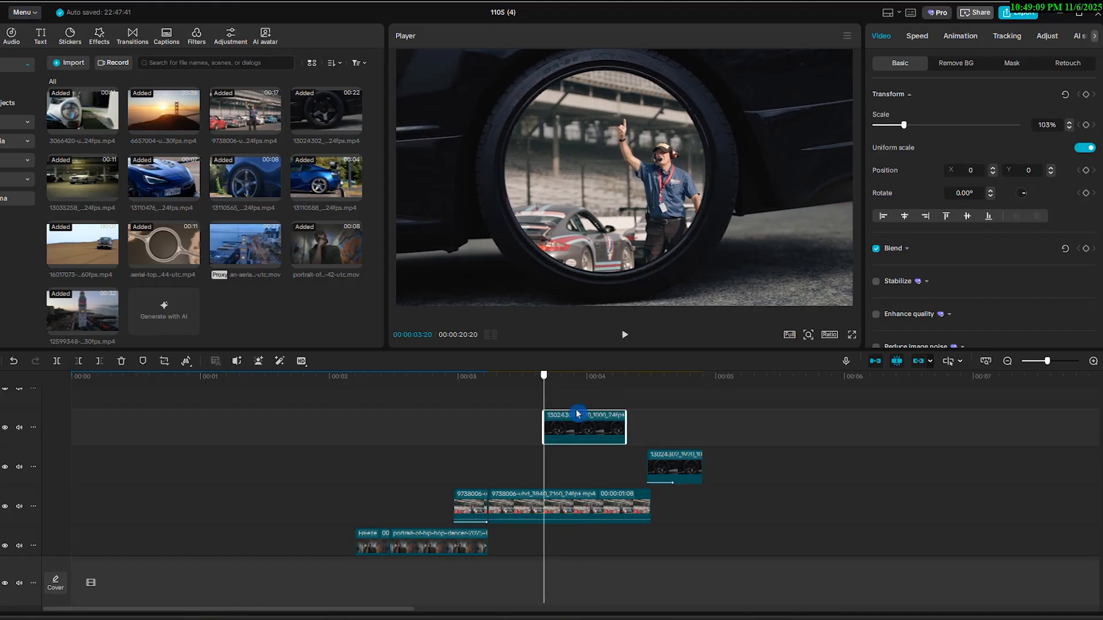
- Keyframe the inverted-mask wheel piece's transform at 00:00:04:02, enlarge its scale at the piece's start, and play back the zoom
click(597, 426)
click(1081, 93)
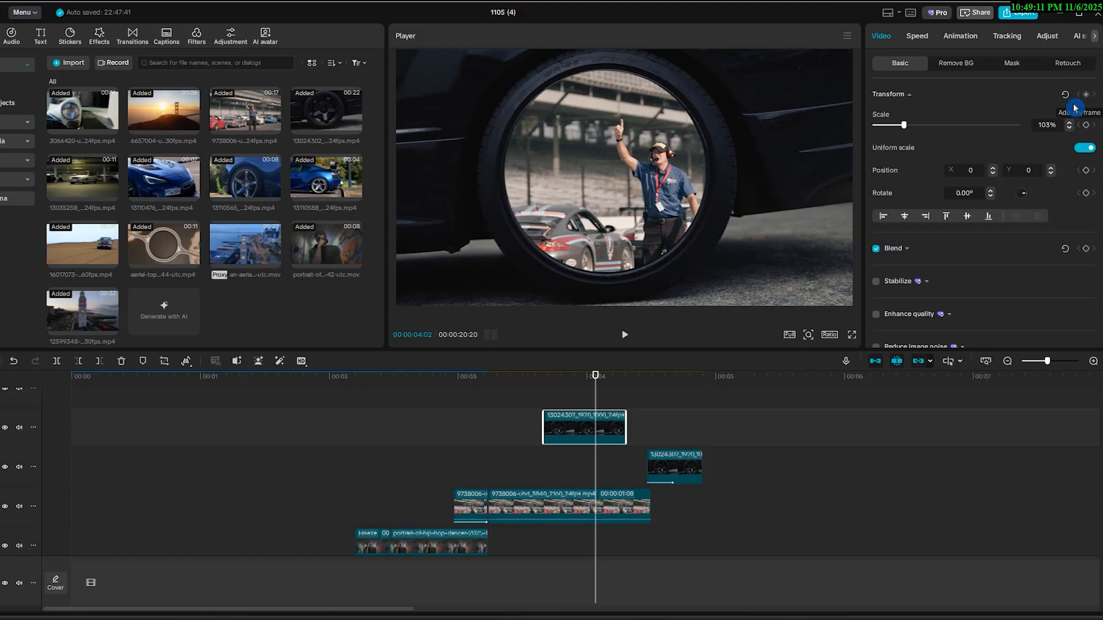
click(550, 380)
drag(550, 379, 543, 377)
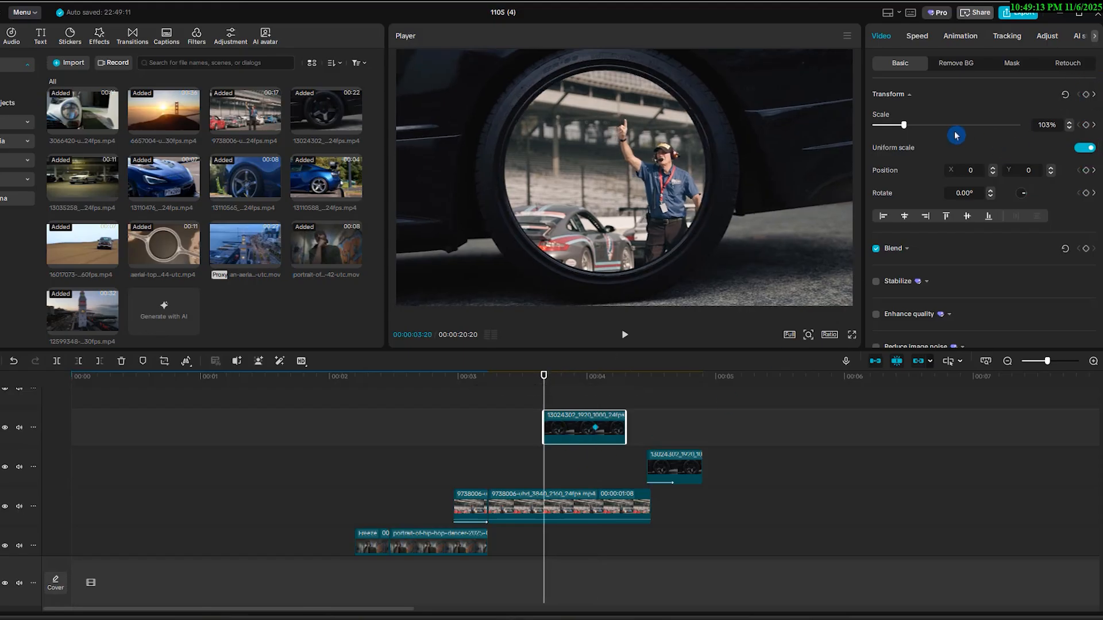
drag(908, 125, 971, 125)
key(space)
key(space)
- Extend the inverted-mask wheel piece to 00:00:01:16 and move the rim-masked piece to start at its second keyframe, 00:00:04:02
drag(622, 417, 741, 417)
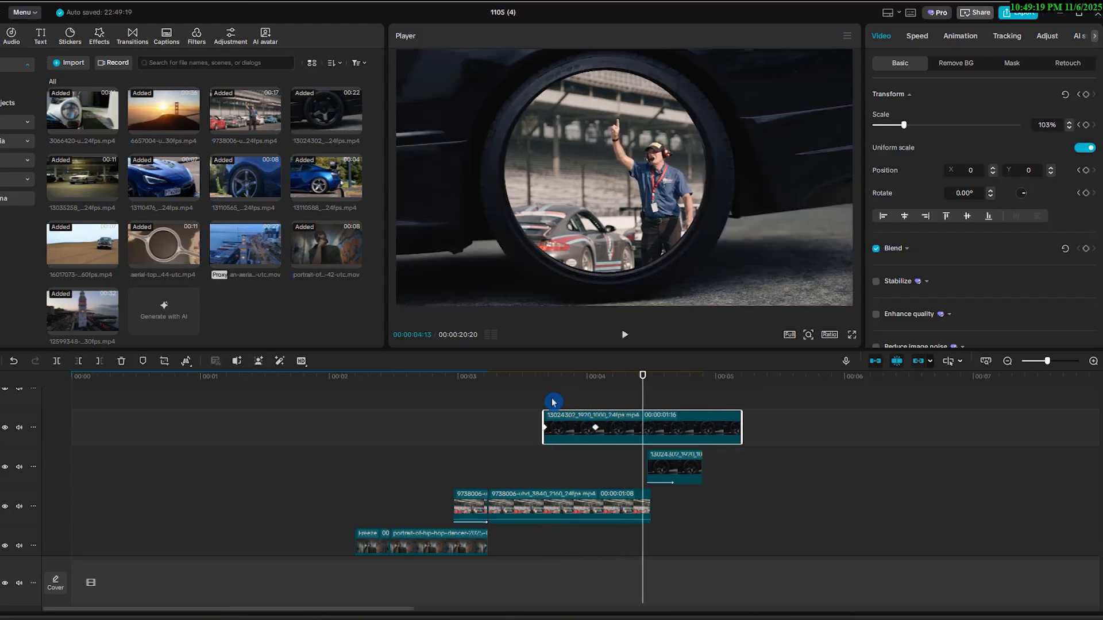
click(539, 389)
key(space)
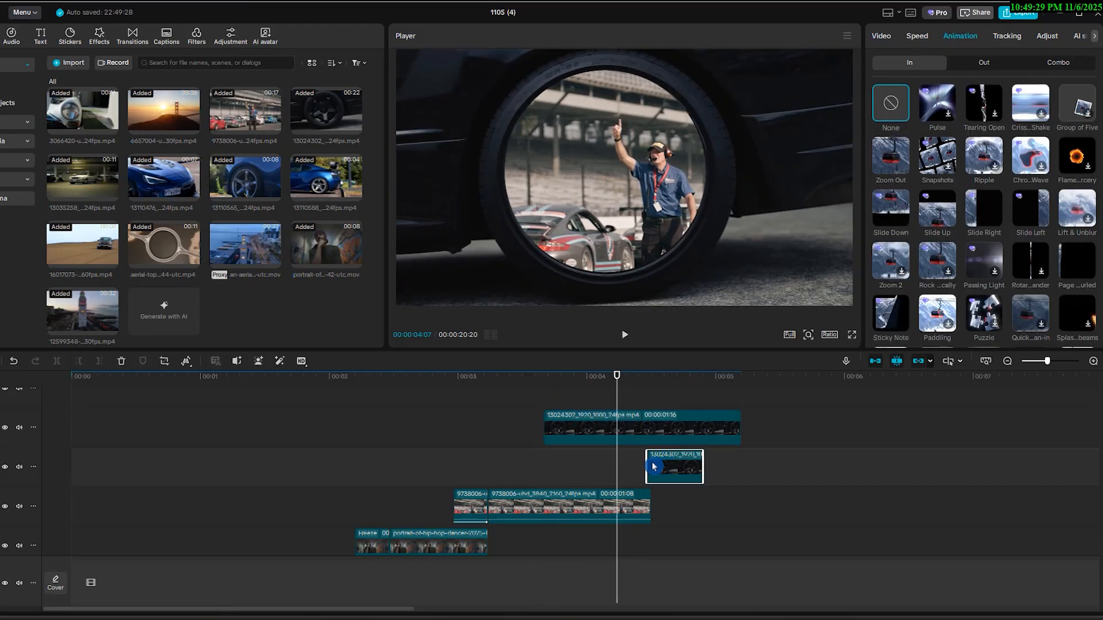
click(645, 463)
drag(661, 468, 643, 463)
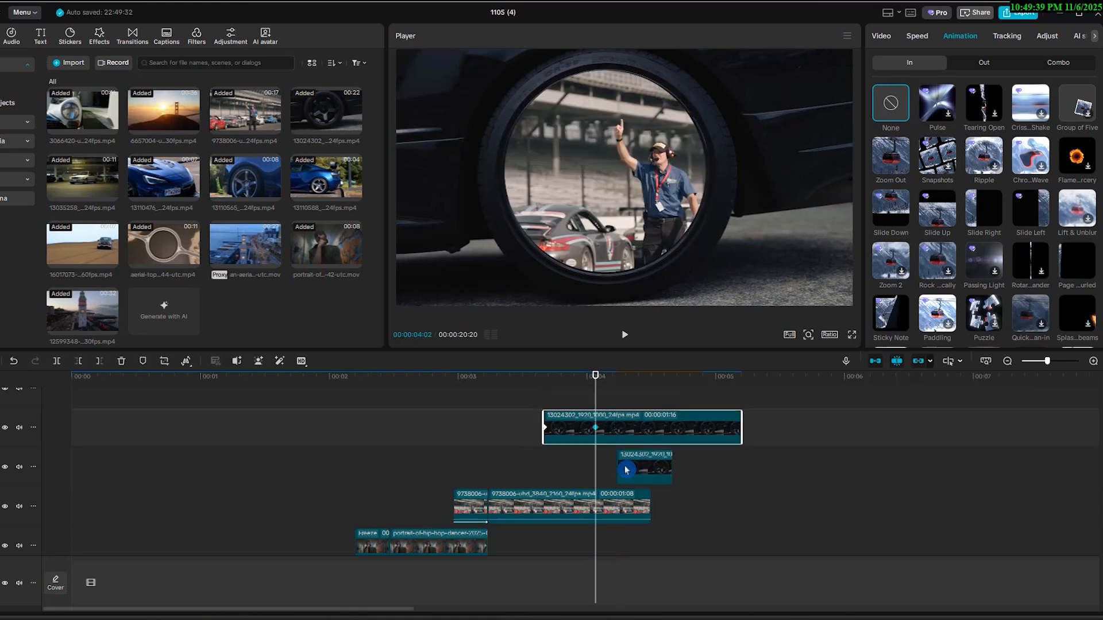
drag(628, 463, 606, 463)
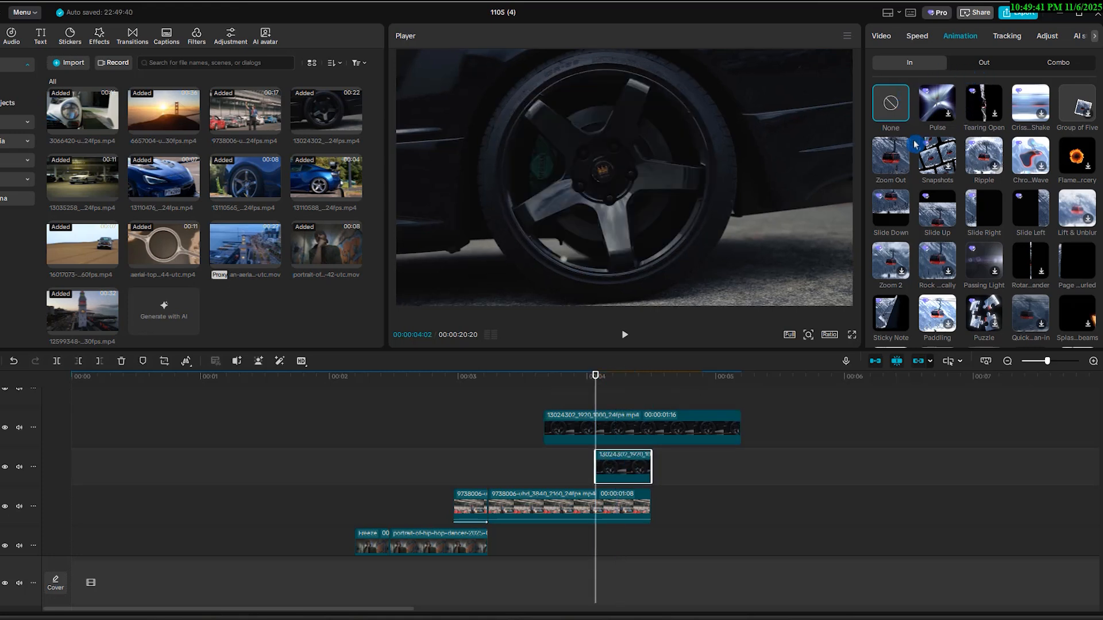
- Apply the Slide Down entrance animation to the rim-masked wheel piece and play back the transition
click(923, 39)
click(961, 41)
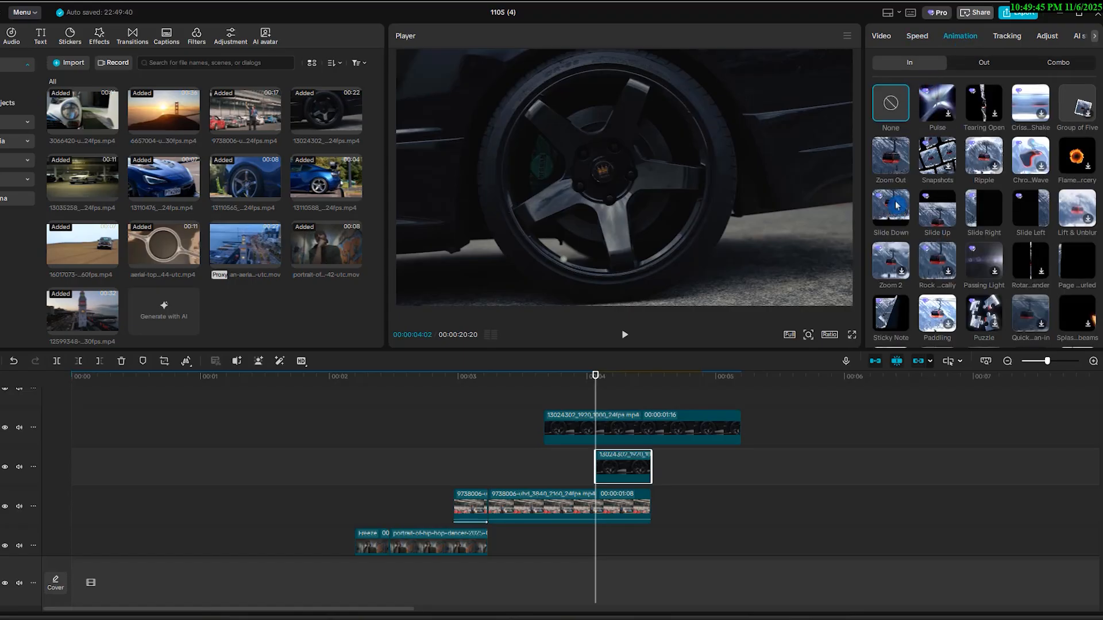
click(898, 207)
click(539, 378)
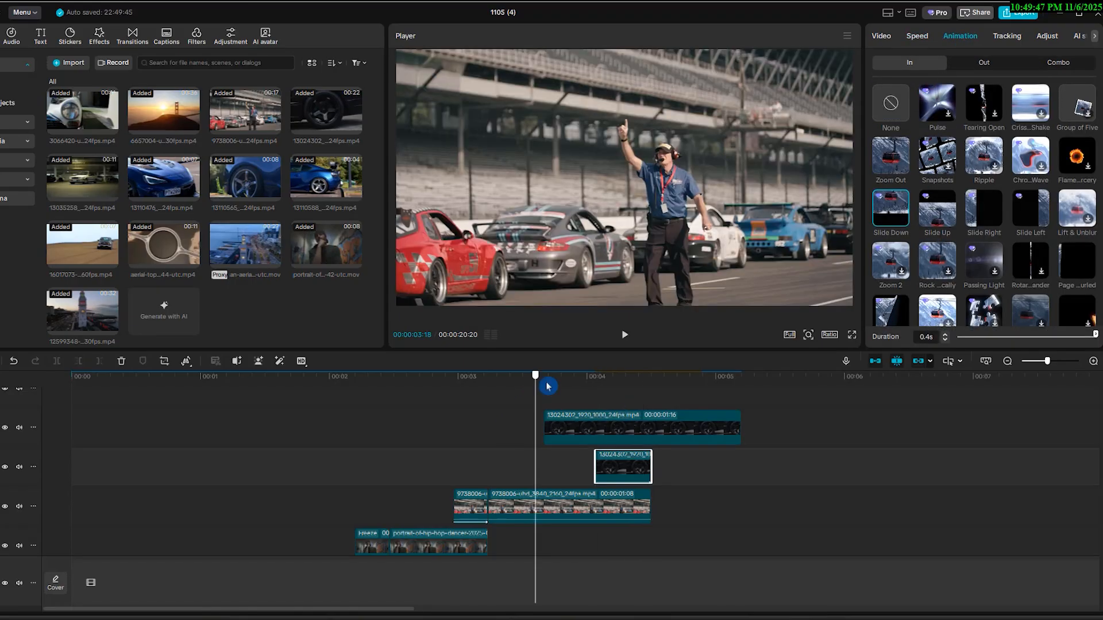
key(space)
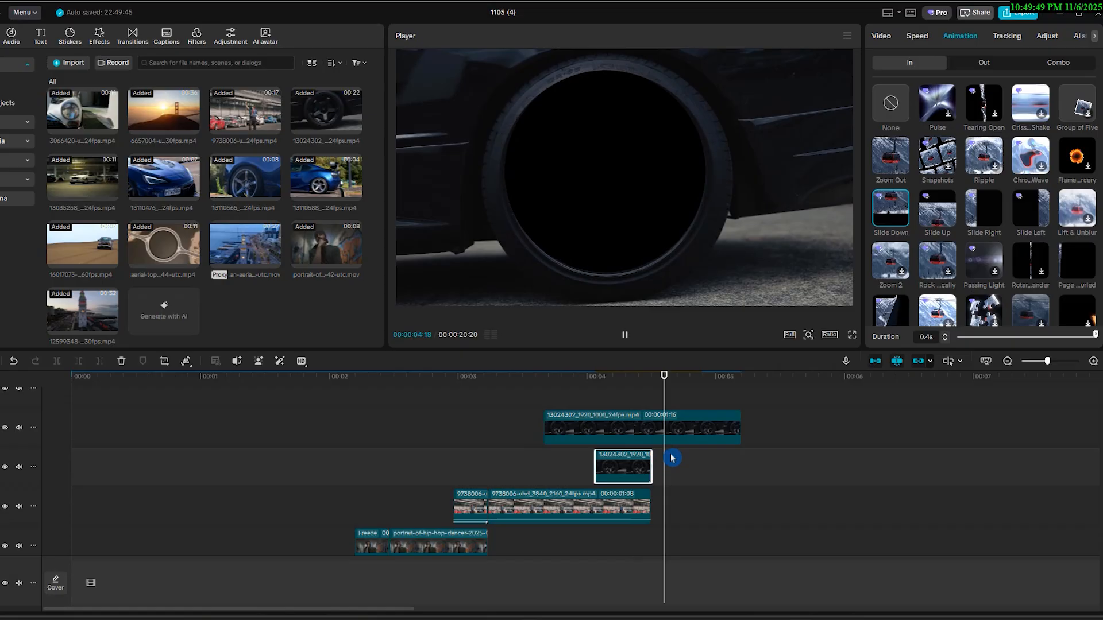
- Split the upper wheel clip at 00:00:04:14 and turn off the circle mask on its second part
key(ctrl+b)
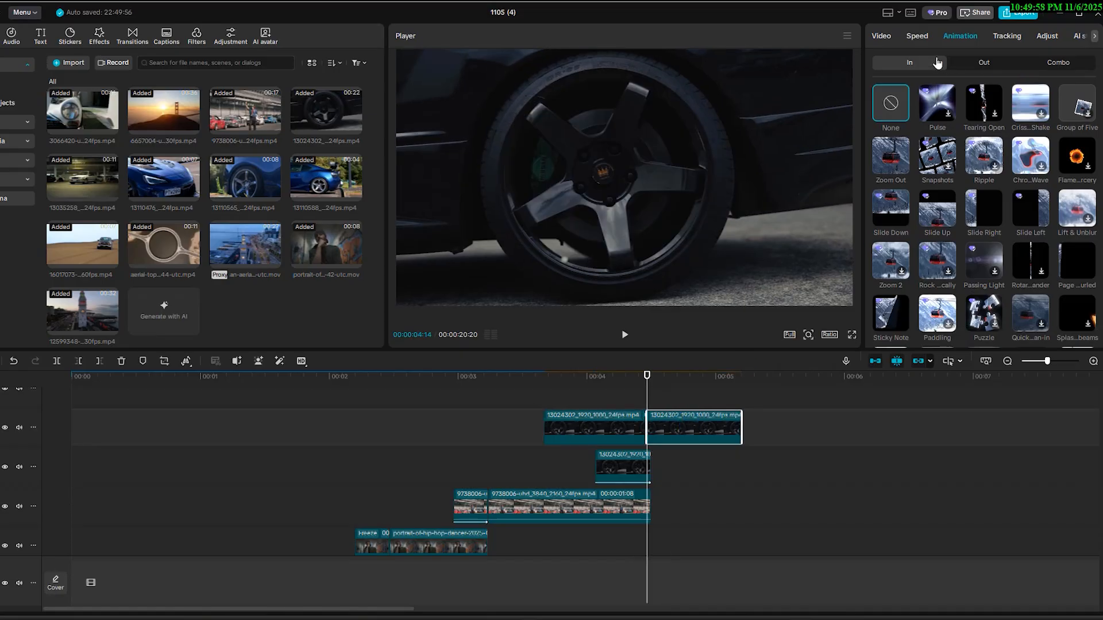
click(890, 38)
click(1023, 65)
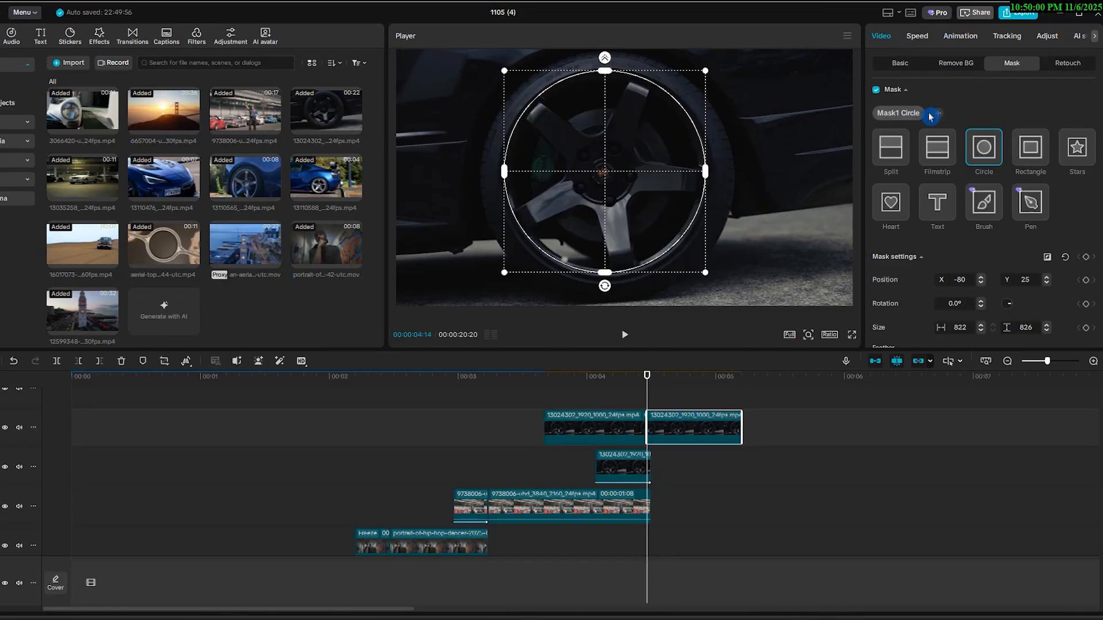
click(877, 92)
- Extend the unmasked wheel piece to 00:00:01:02 and play back the transition from before the wheel appears
drag(783, 418, 785, 419)
click(544, 388)
key(space)
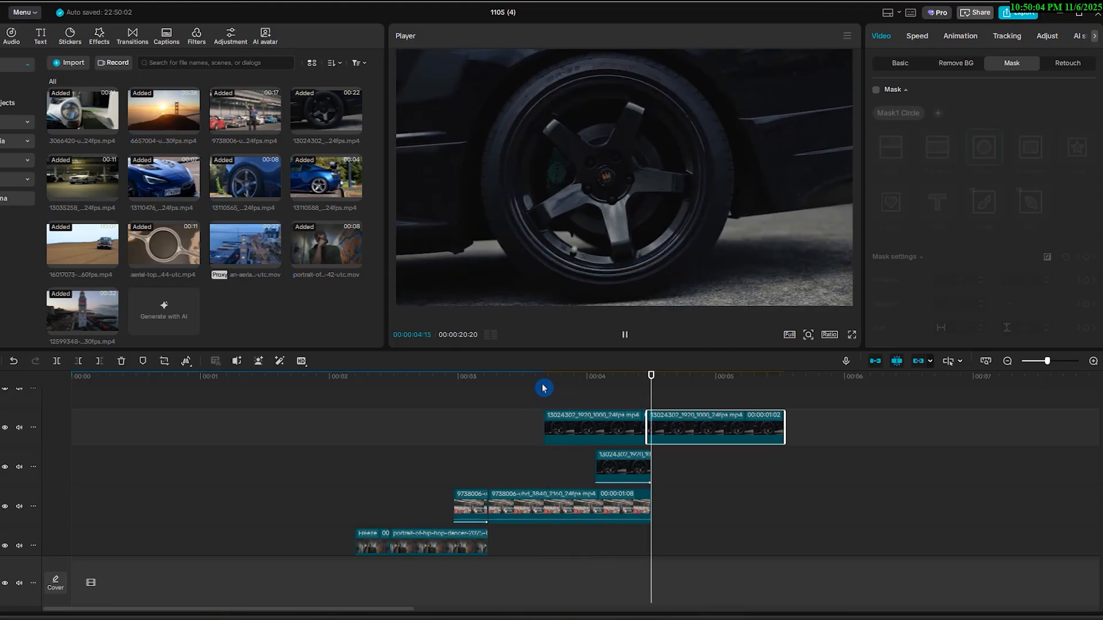
click(544, 388)
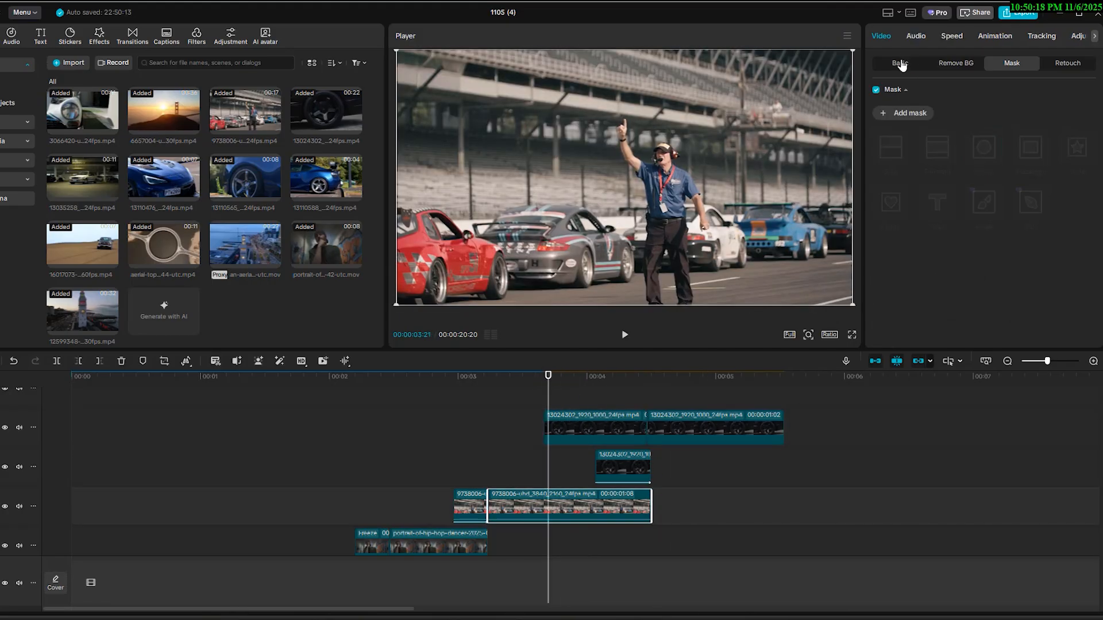
- Keyframe the racetrack clip's transform at 00:00:03:21, shift its picture left at the wheel's second keyframe, and play back the result
click(900, 63)
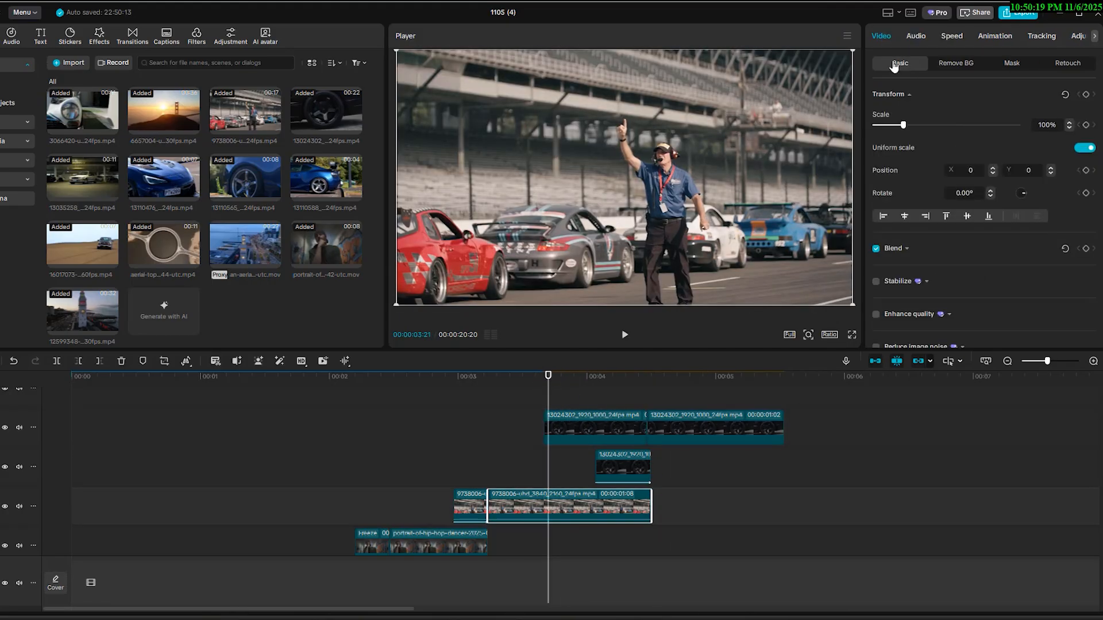
click(1080, 96)
click(594, 432)
click(597, 432)
click(596, 503)
drag(684, 181, 600, 183)
click(551, 385)
key(space)
click(550, 385)
key(space)
key(space)
click(549, 506)
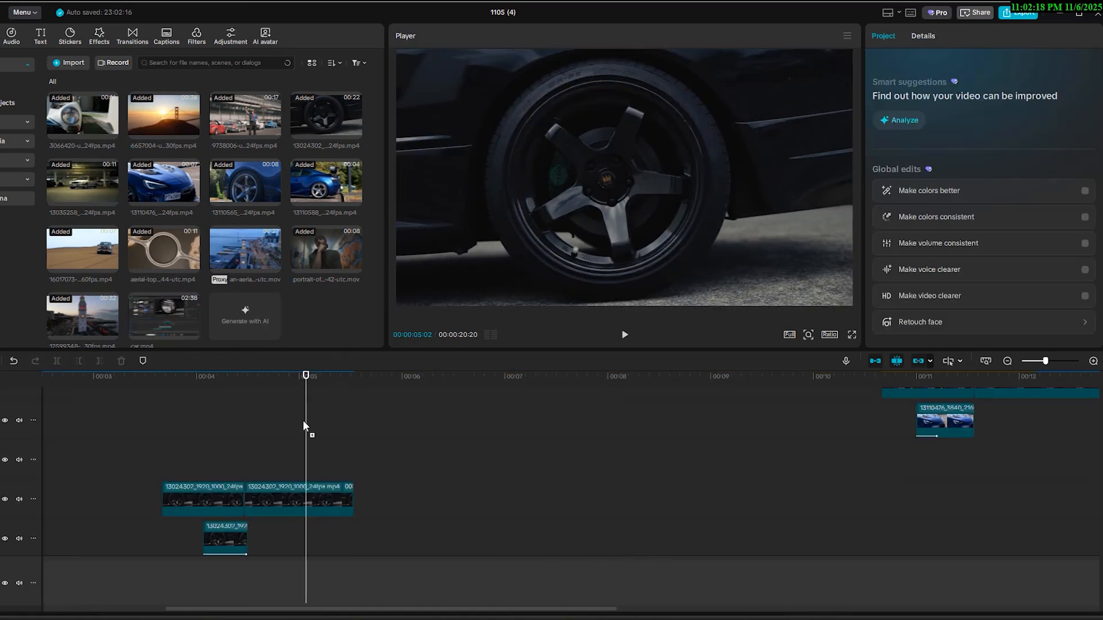
- Place the parking garage clip above the wheel at 00:00:05:02 and split it at the wheel clip's end, 00:00:05:16
drag(302, 419, 306, 457)
click(268, 389)
key(space)
key(space)
drag(349, 389, 352, 408)
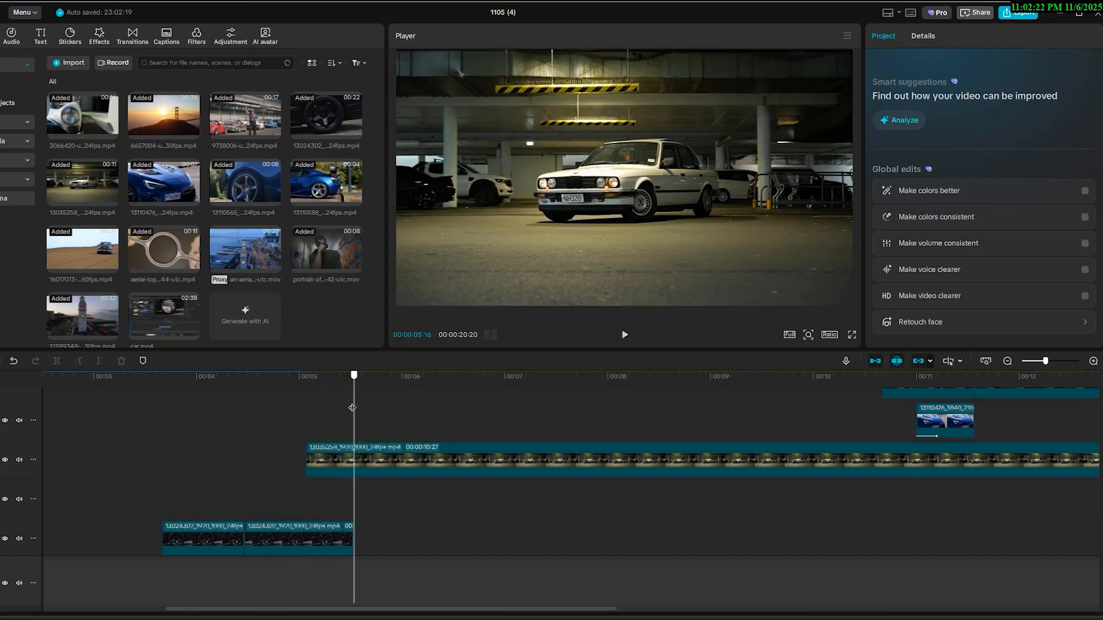
click(360, 460)
key(ctrl+b)
- Cut out the white car in the short garage piece with custom background removal, brushing over its whole body
click(323, 389)
click(333, 460)
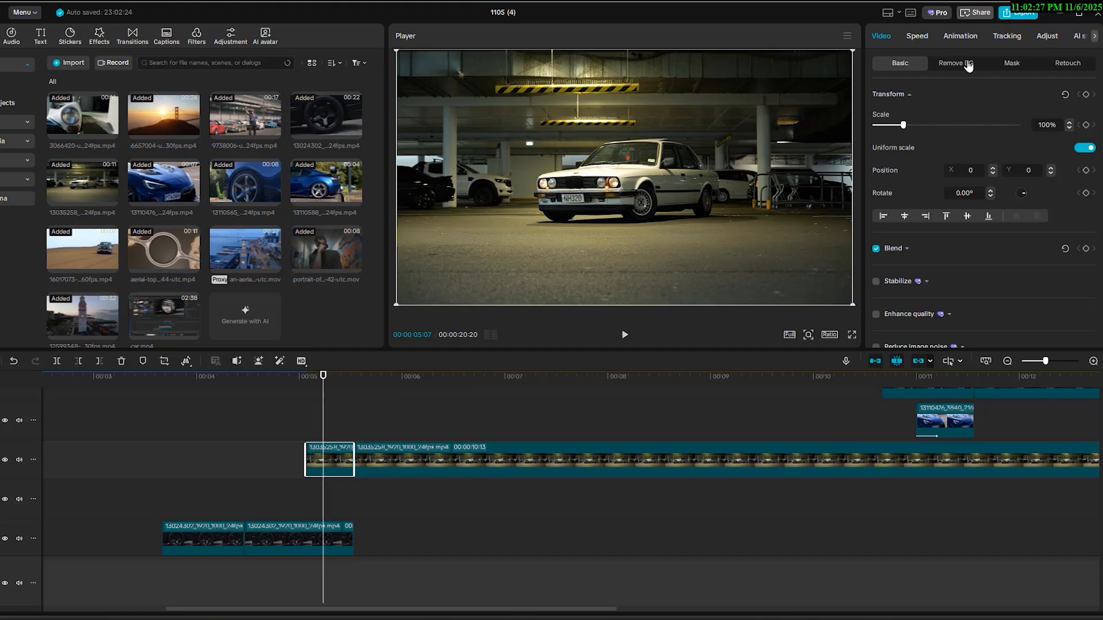
click(969, 65)
click(876, 123)
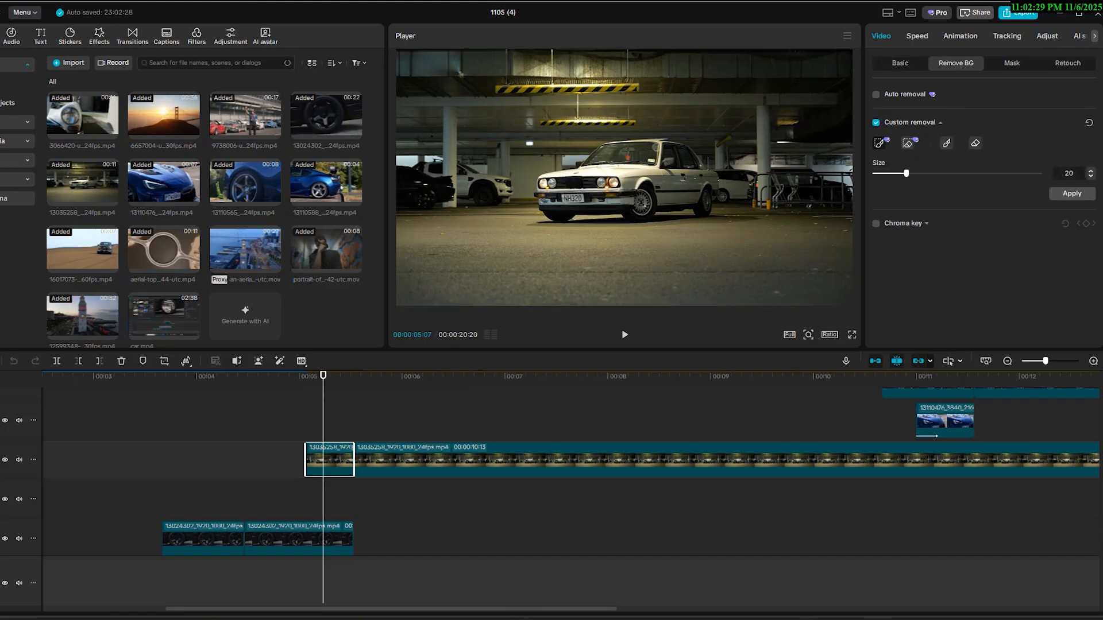
mouse_move(712, 202)
mouse_down()
mouse_move(693, 161)
mouse_move(580, 177)
mouse_move(551, 212)
mouse_move(642, 210)
mouse_up()
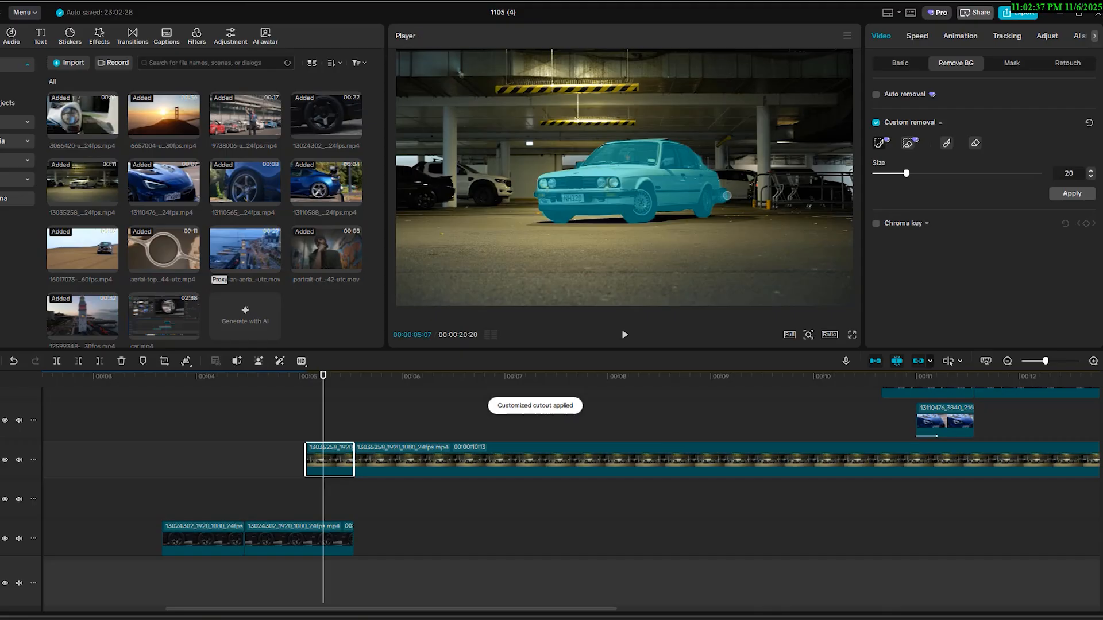
mouse_move(740, 193)
mouse_down()
mouse_move(758, 196)
mouse_move(721, 205)
mouse_up()
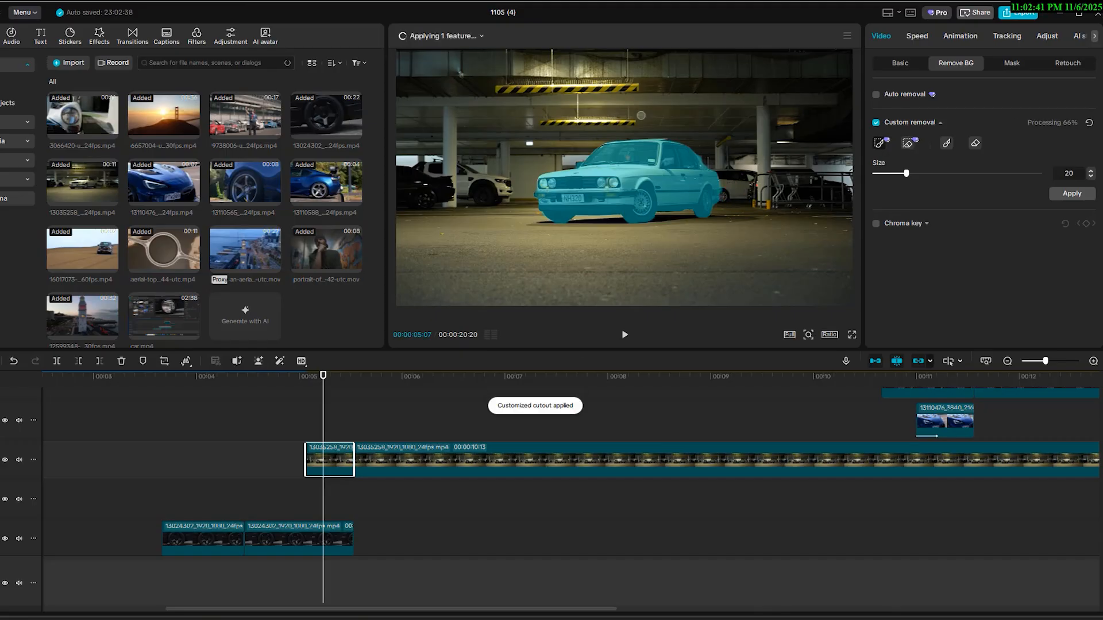
click(1052, 197)
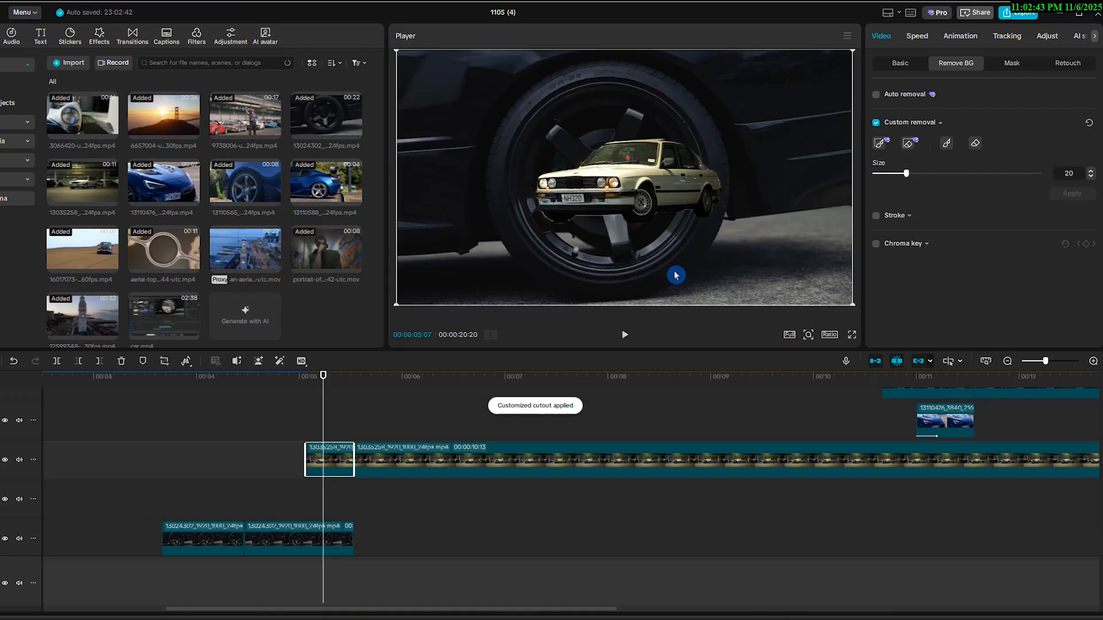
- Keyframe the car cutout's scale from 1% at 00:00:05:02 to 100% at 00:00:05:08 and play back the growth
click(327, 452)
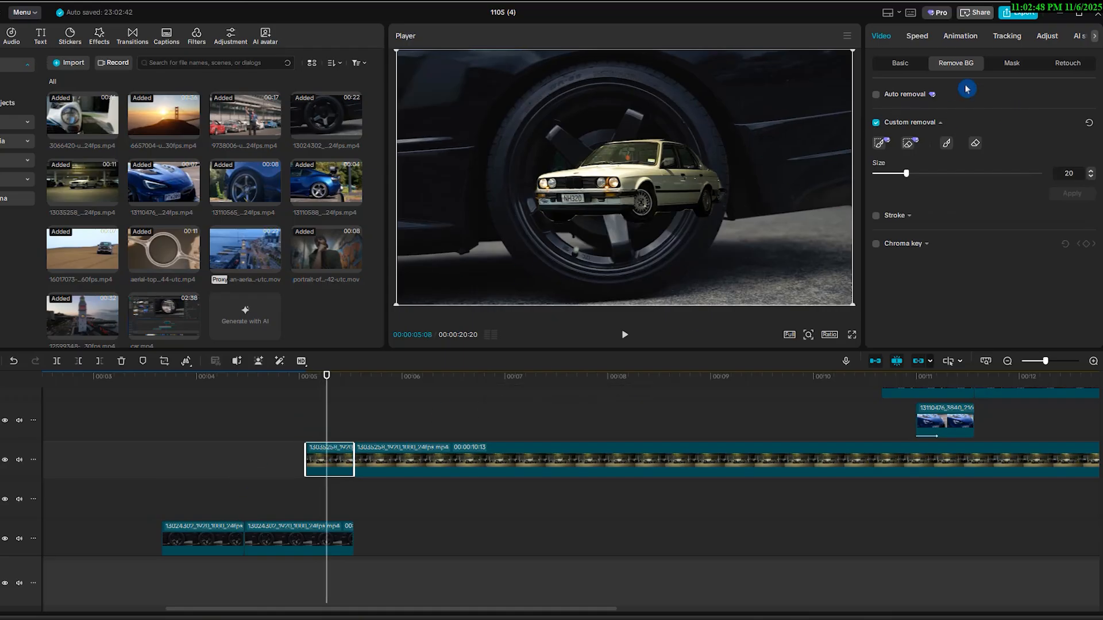
click(905, 66)
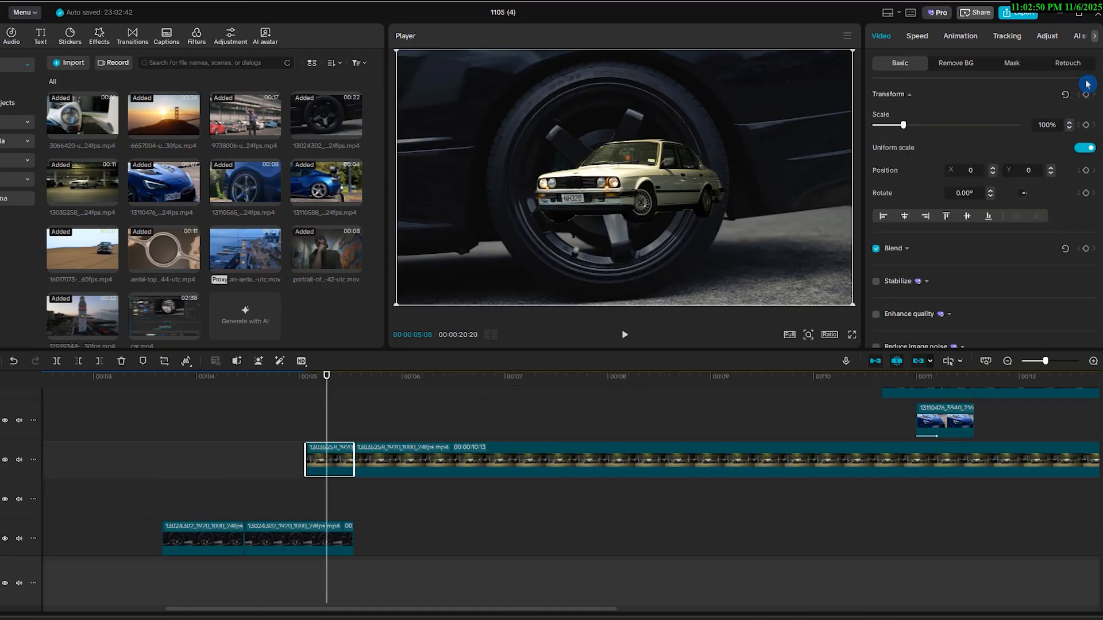
click(1087, 127)
drag(319, 385, 305, 384)
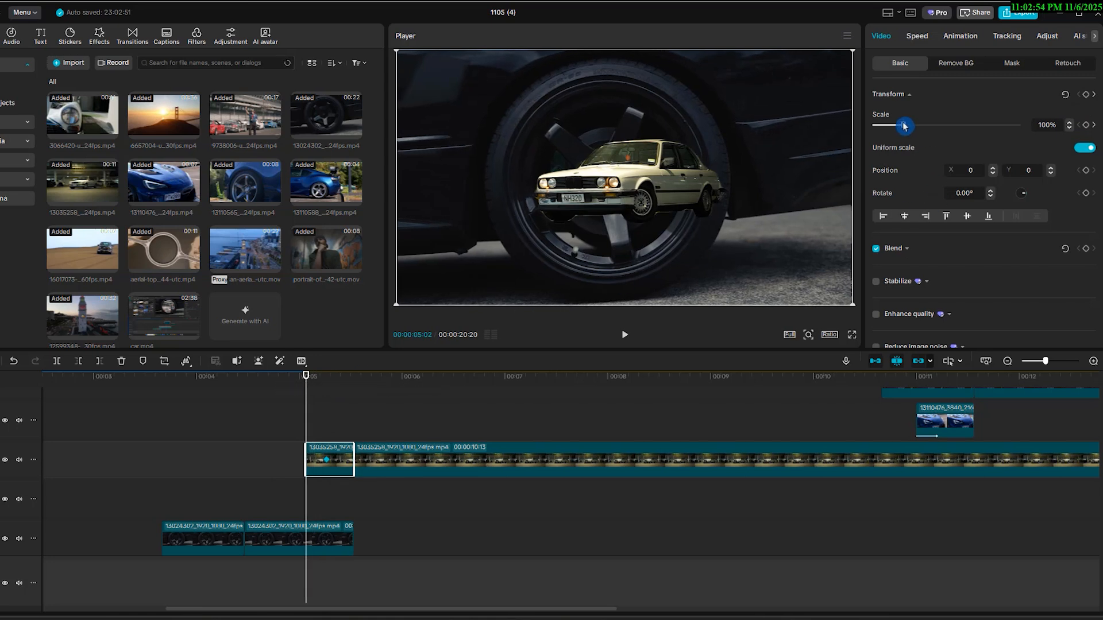
drag(907, 127, 874, 125)
key(space)
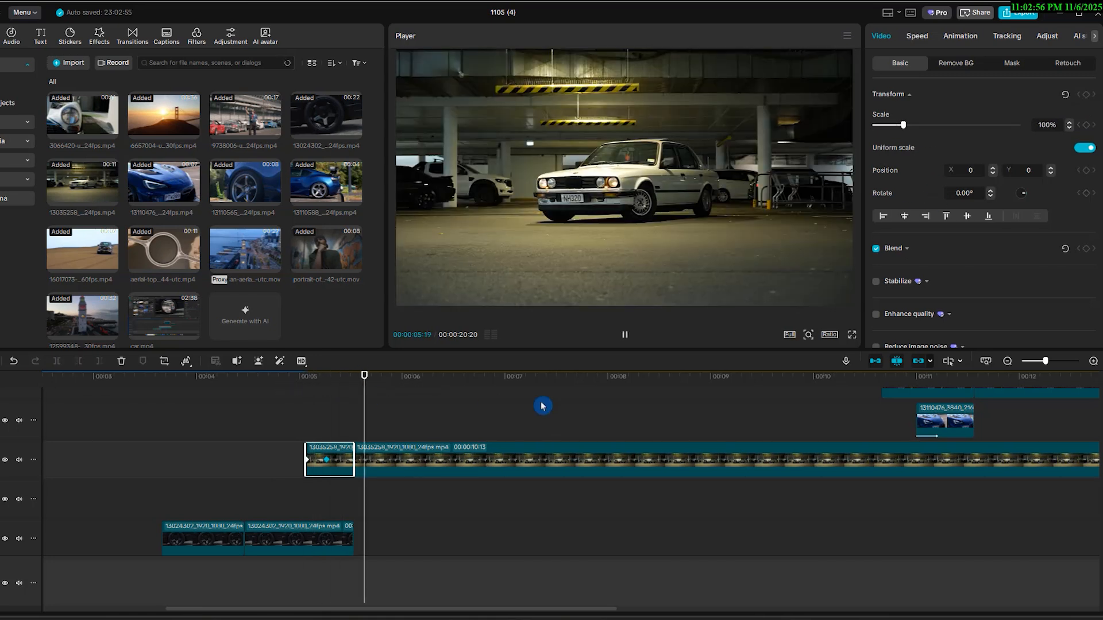
- Shorten the car cutout piece to end just past its 100% scale keyframe and move the long garage clip up against it
click(301, 388)
drag(300, 389, 328, 388)
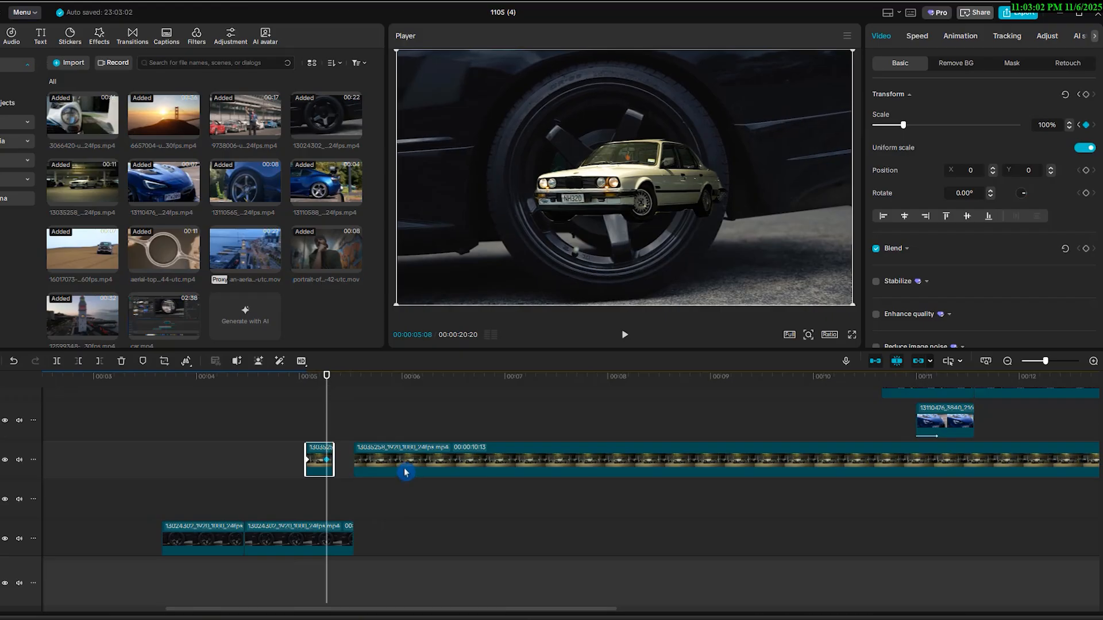
drag(405, 472, 328, 462)
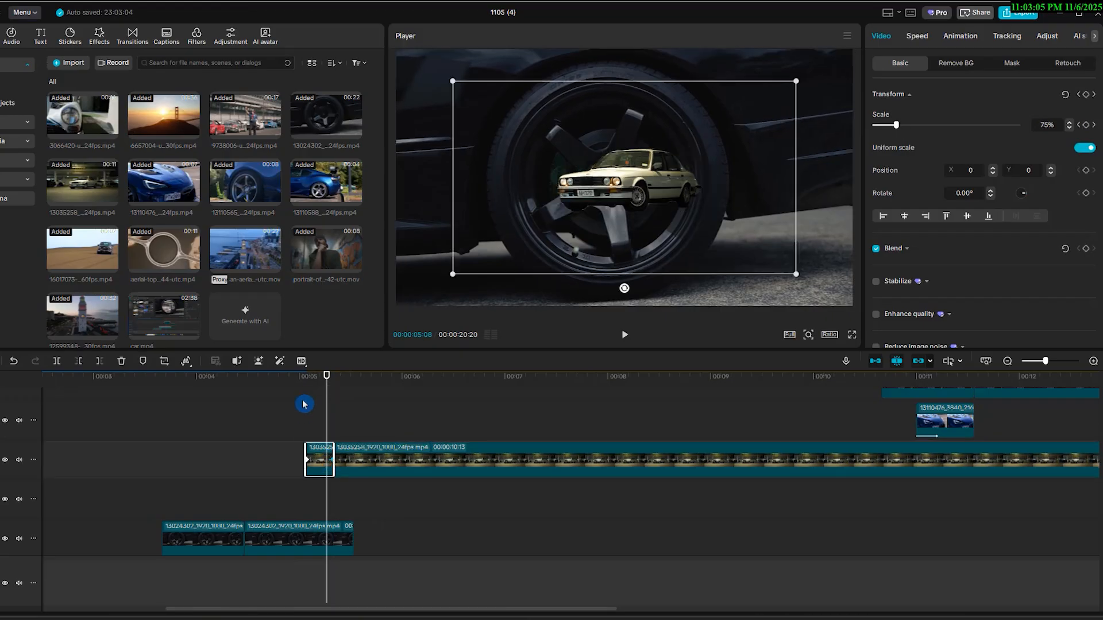
click(304, 396)
click(303, 396)
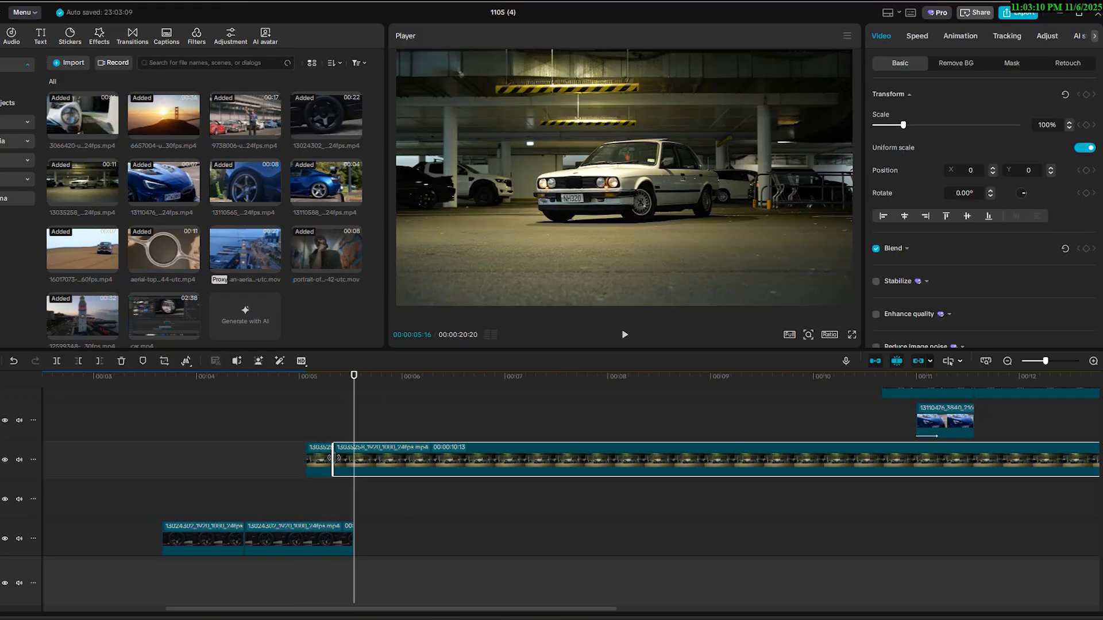
- Apply the Circular Ease preset curve to the car cutout's scale keyframes
right_click(335, 462)
click(327, 462)
scroll(314, 462, up, 5)
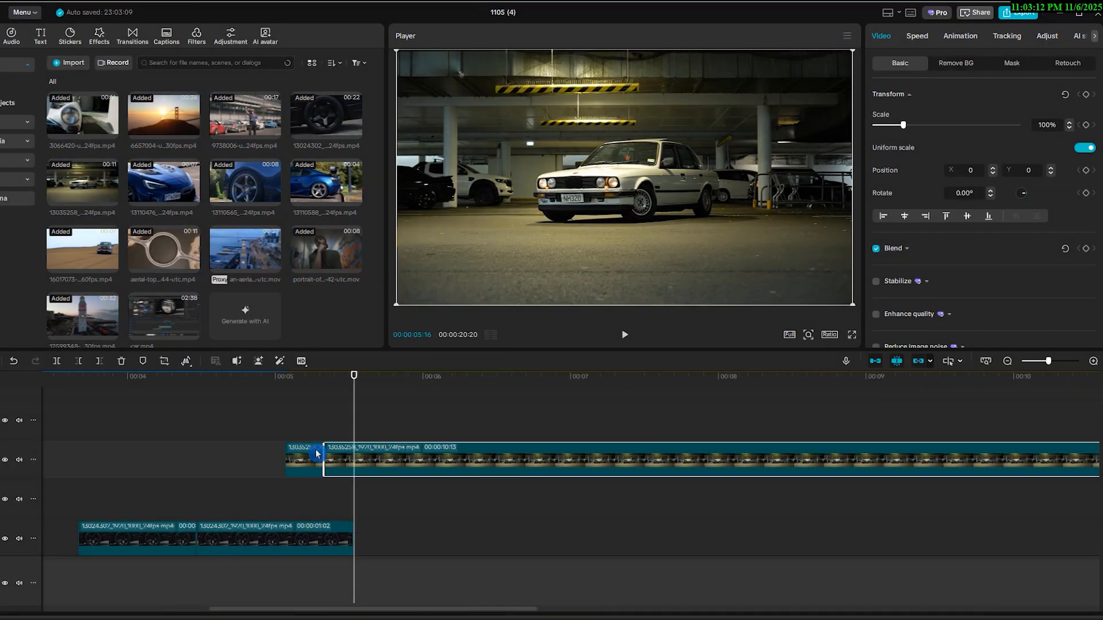
click(305, 461)
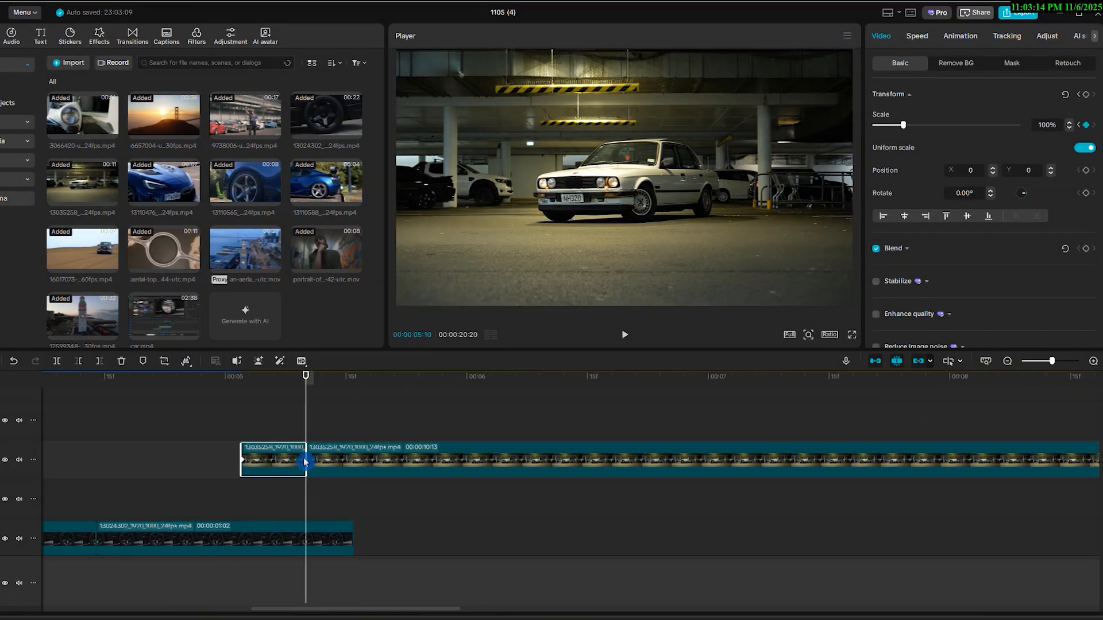
right_click(305, 460)
click(360, 543)
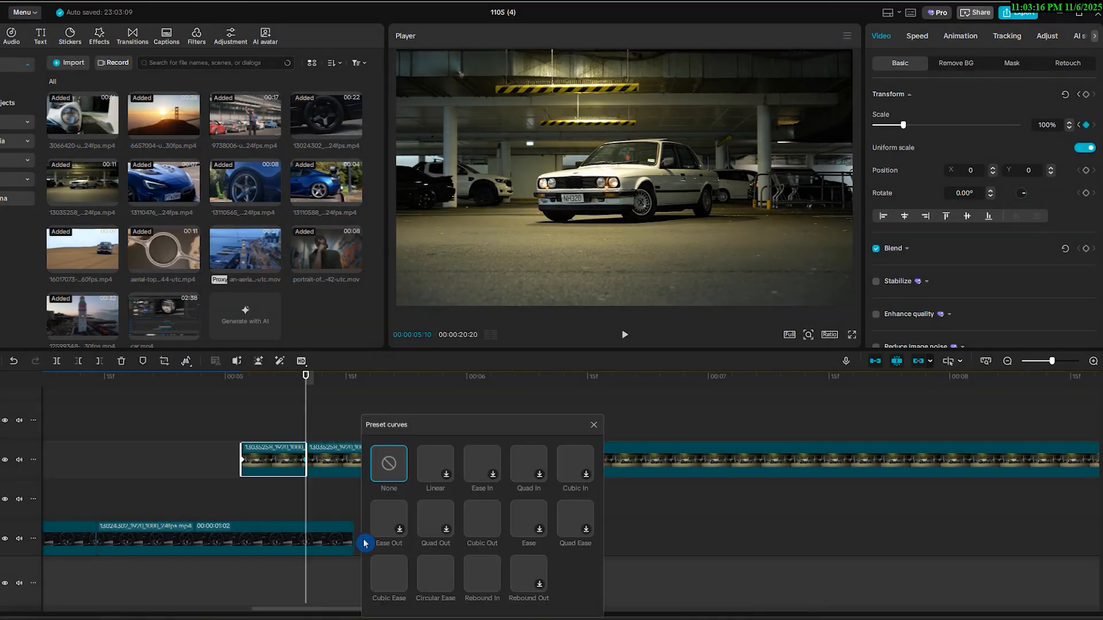
click(438, 567)
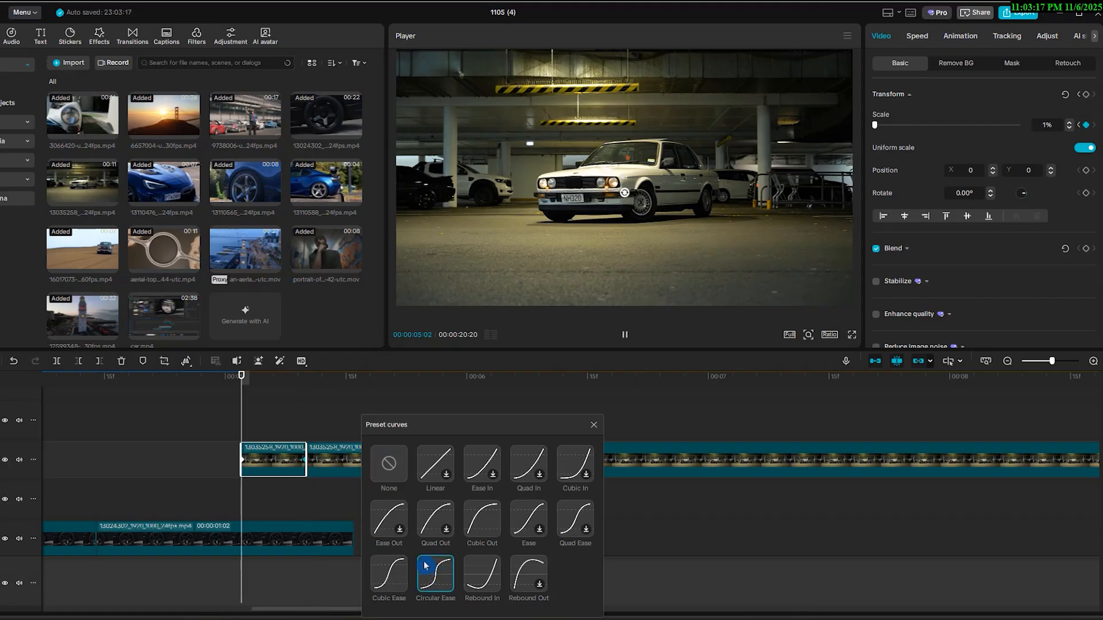
click(600, 430)
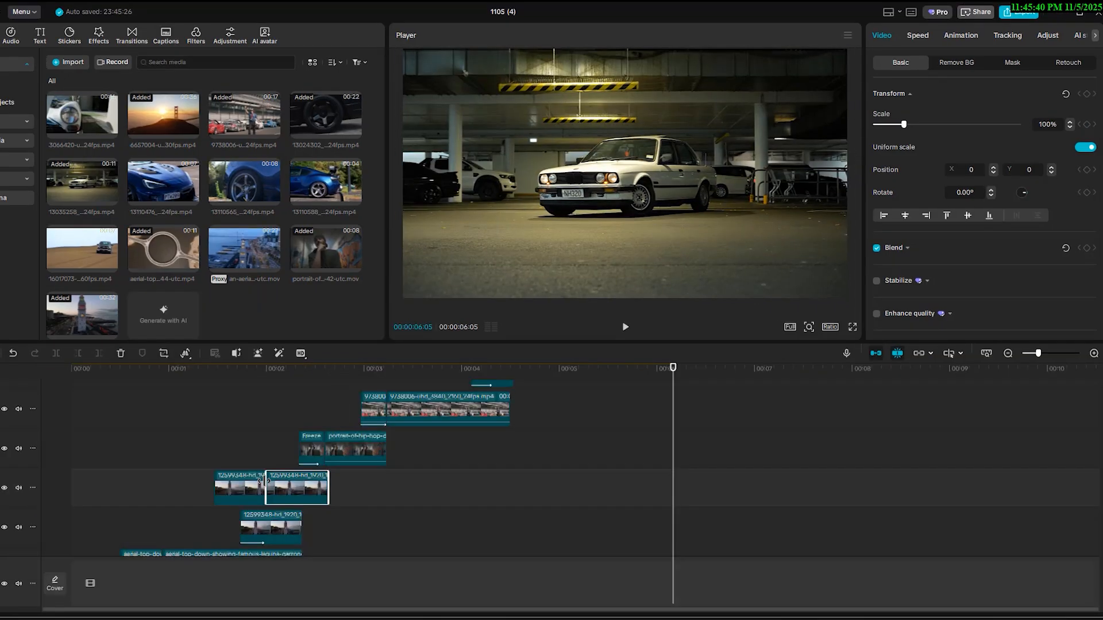
- Apply the Circular Ease preset curve to the first clock tower clip's keyframe at 00:00:01:24 and play back the transitions
click(241, 486)
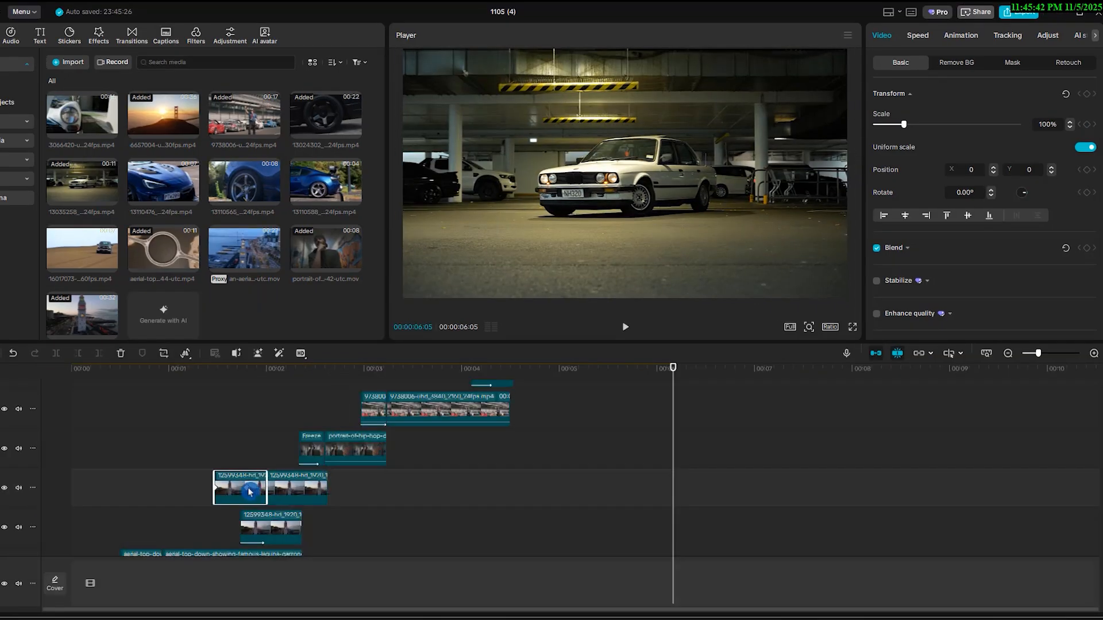
click(247, 490)
right_click(250, 489)
click(293, 564)
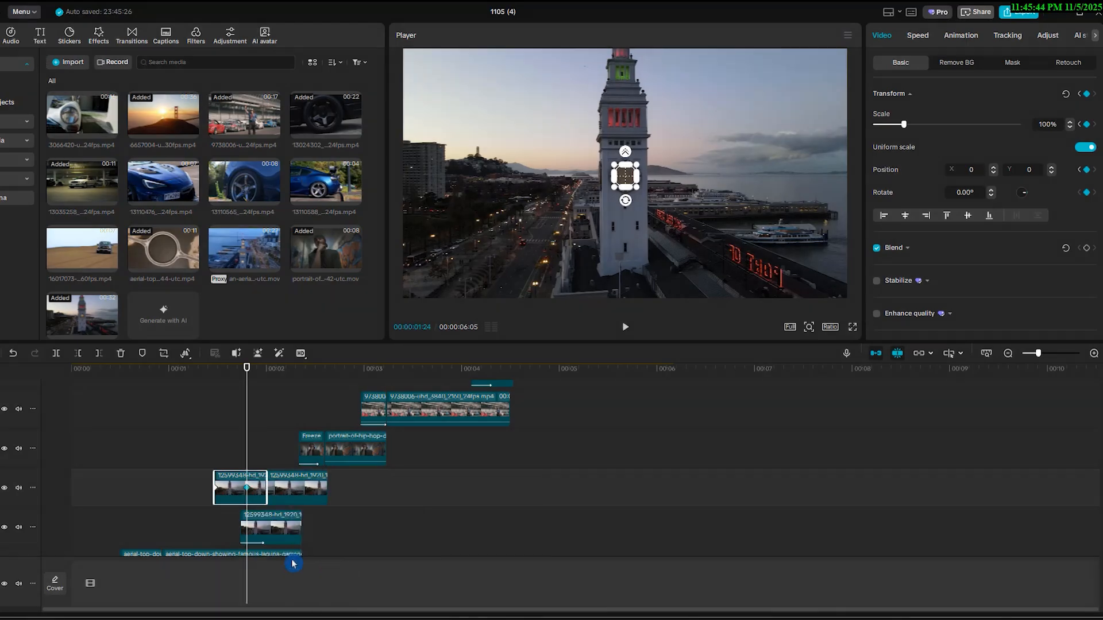
click(373, 574)
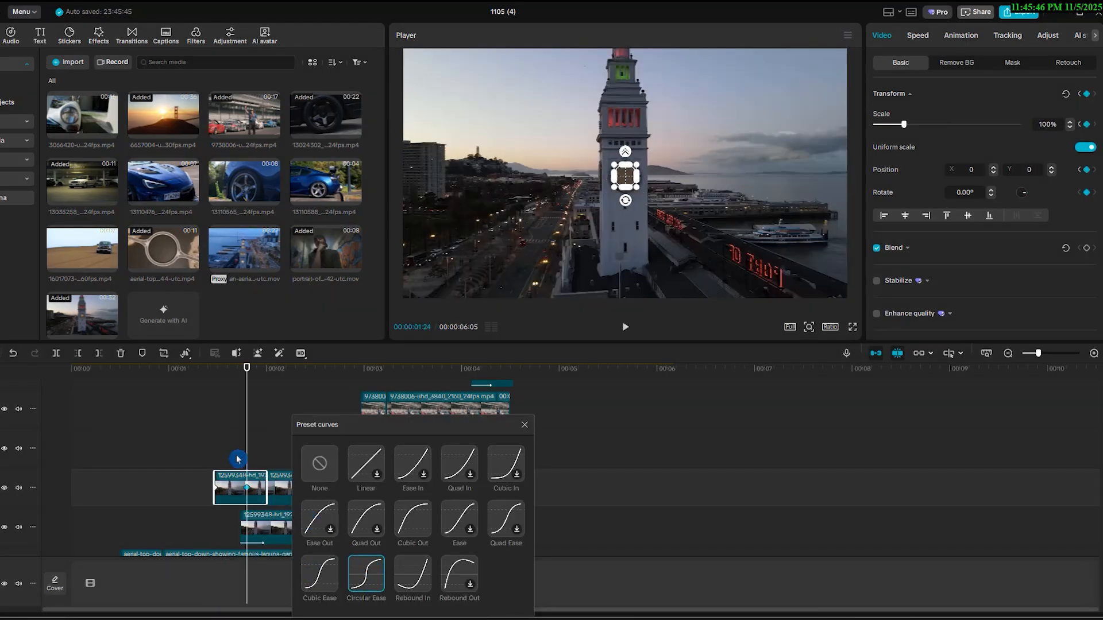
click(203, 388)
key(space)
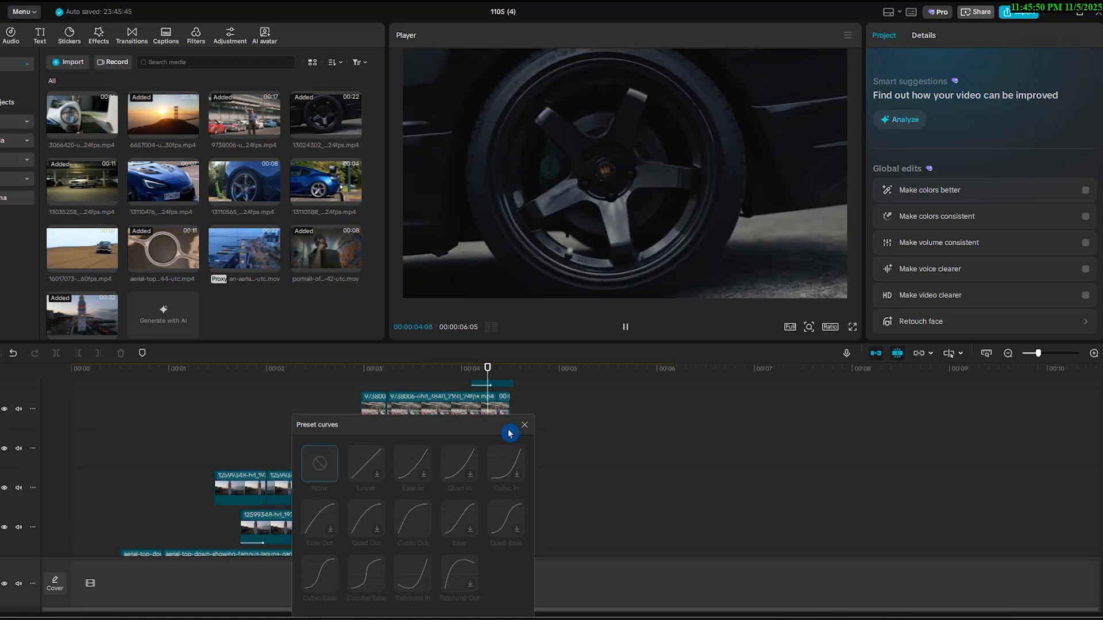
click(525, 424)
click(528, 435)
key(space)
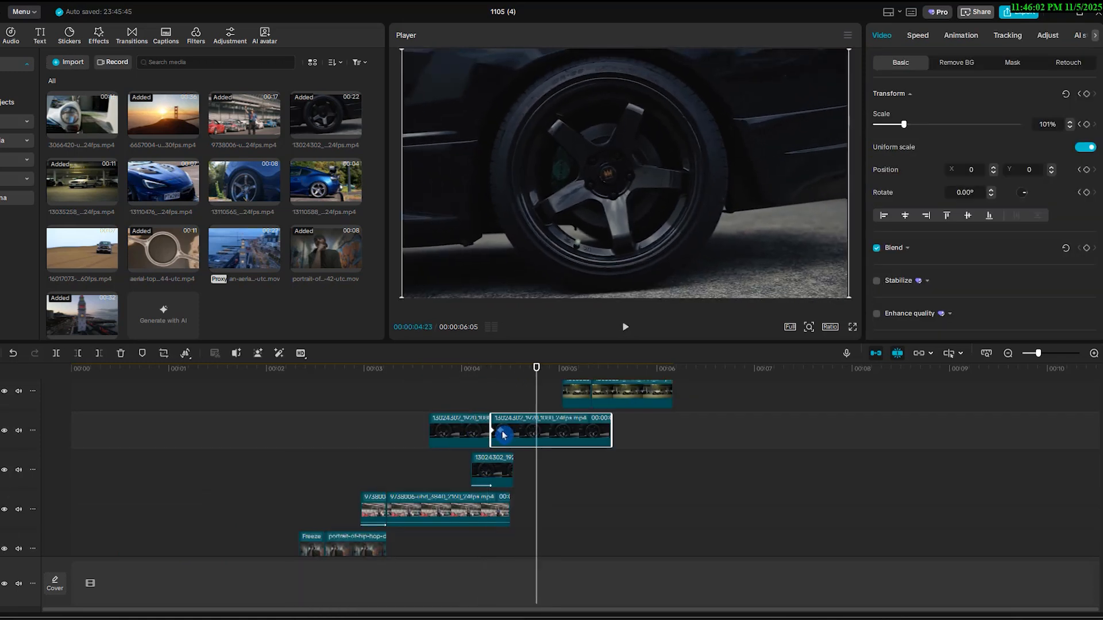
- Apply the Circular Ease preset curve to the long wheel clip's scale keyframe at 00:00:04:12 and play it back
click(503, 433)
right_click(502, 433)
click(568, 507)
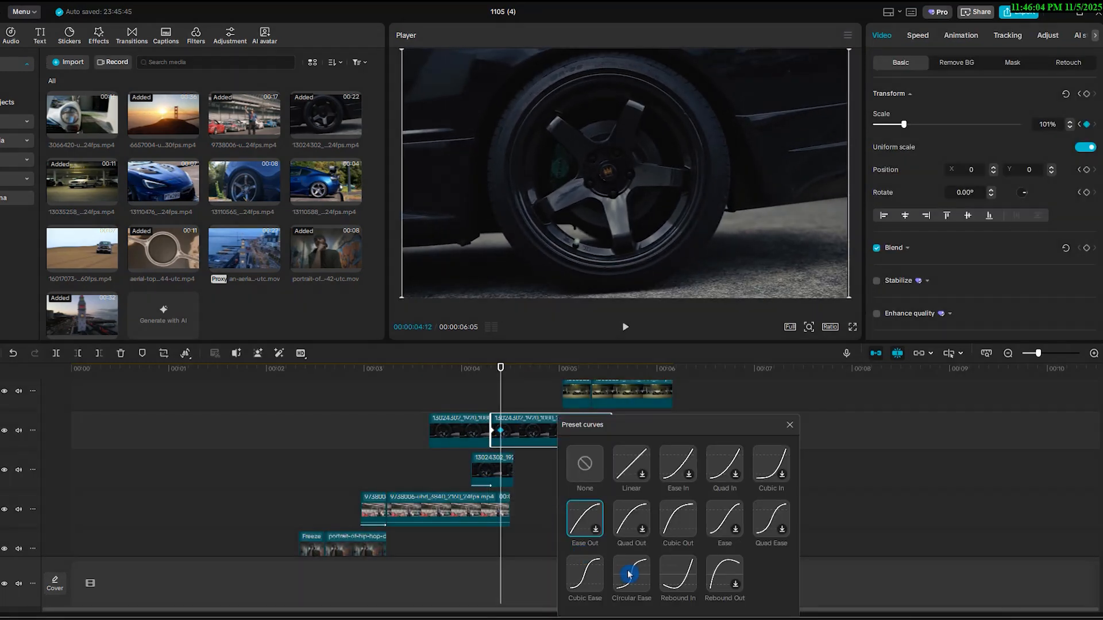
click(625, 566)
click(418, 397)
key(space)
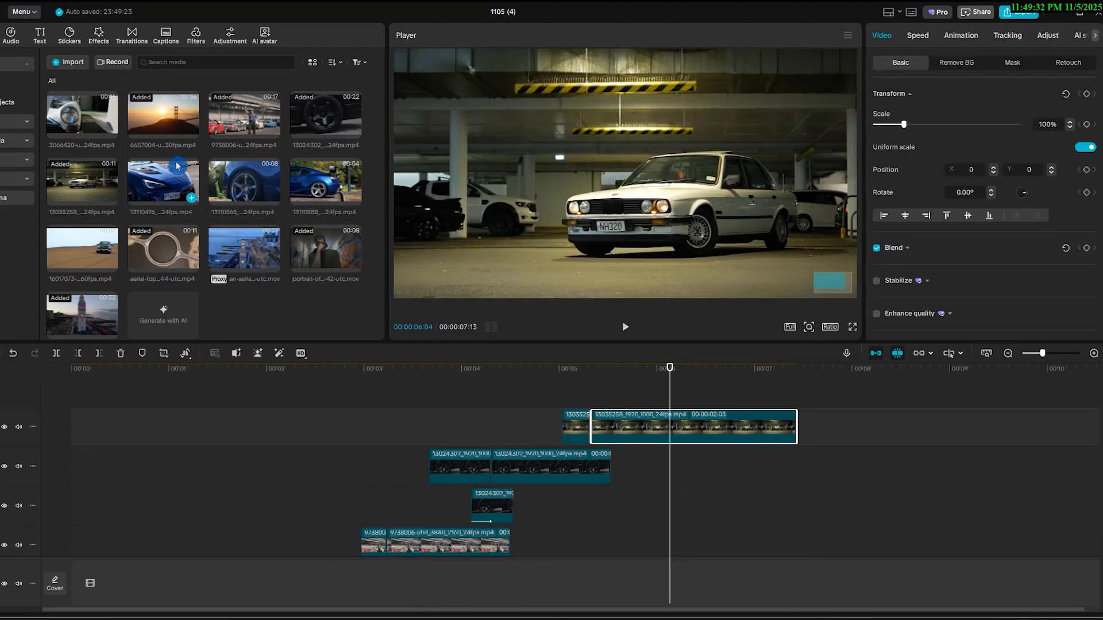
- Place a short piece of the blue car clip 13110476 above the garage clip around 00:00:06 and duplicate it on a track above
drag(176, 166, 677, 426)
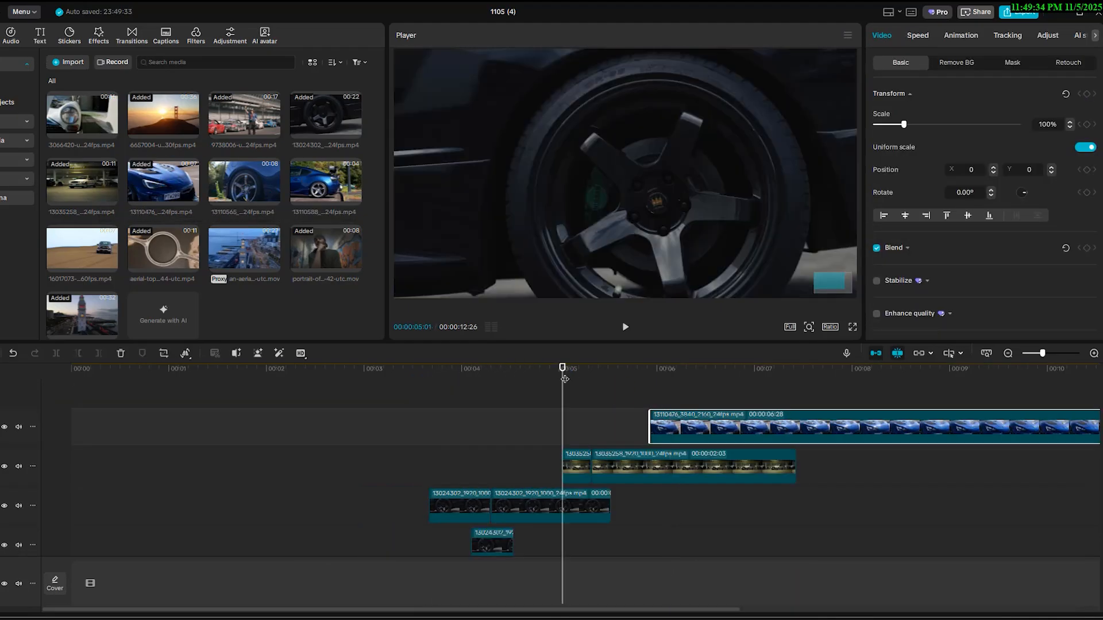
key(Delete)
click(671, 385)
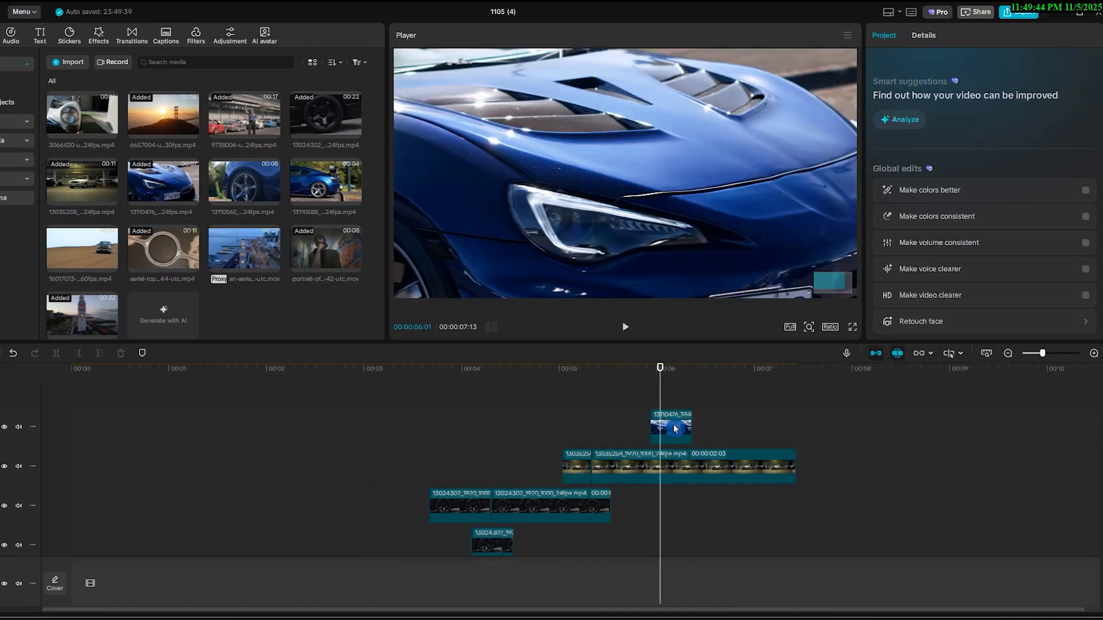
click(674, 428)
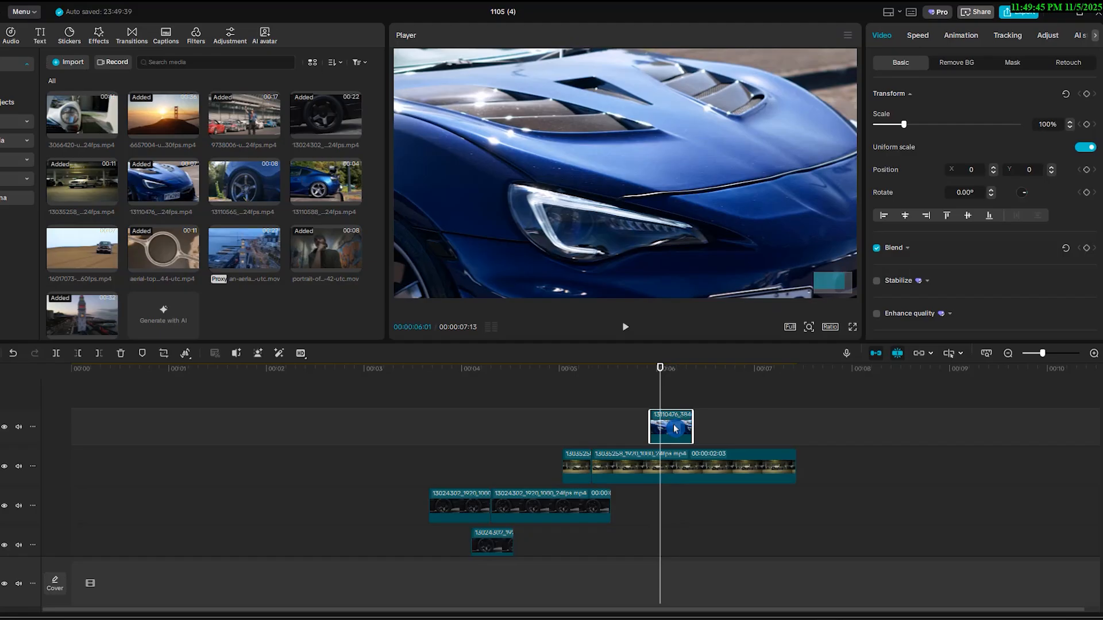
drag(675, 423, 685, 402)
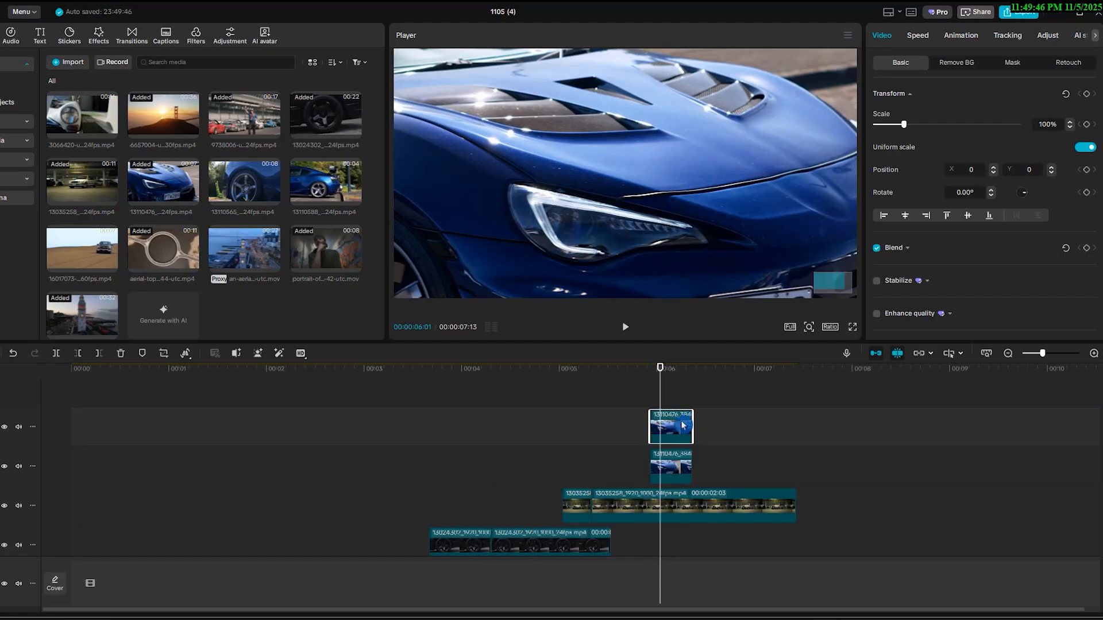
- Add a Pen mask to the upper blue car clip and trace a closed outline around the car's headlight
click(1023, 62)
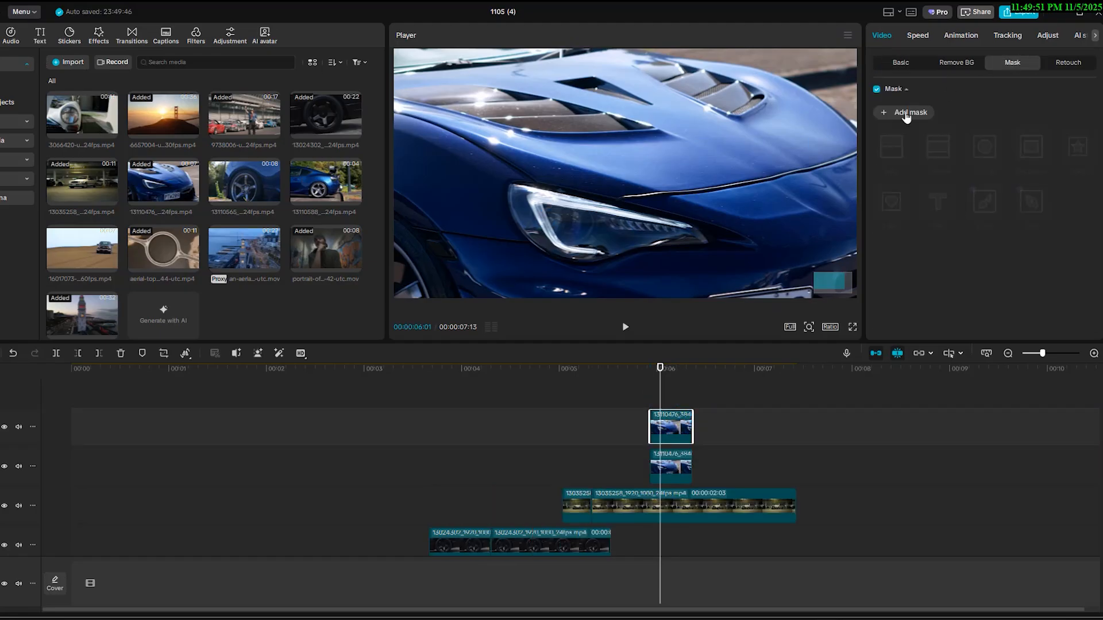
click(906, 113)
click(1045, 202)
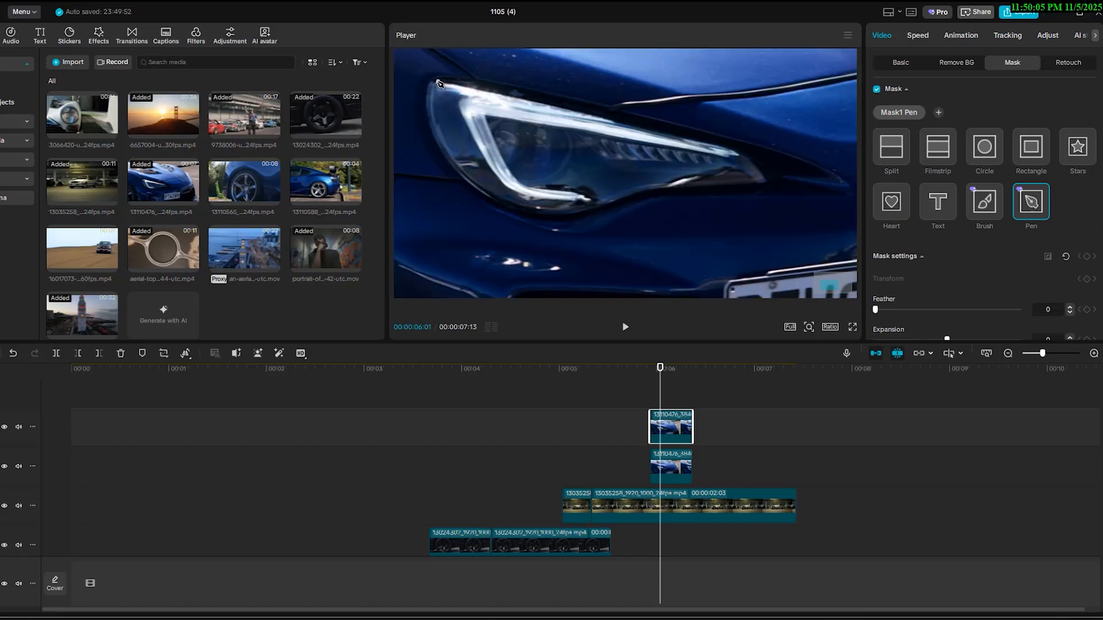
drag(611, 121, 632, 129)
click(682, 139)
click(739, 155)
click(766, 180)
click(704, 185)
click(658, 190)
drag(612, 203, 585, 212)
drag(501, 201, 470, 182)
click(430, 115)
click(438, 82)
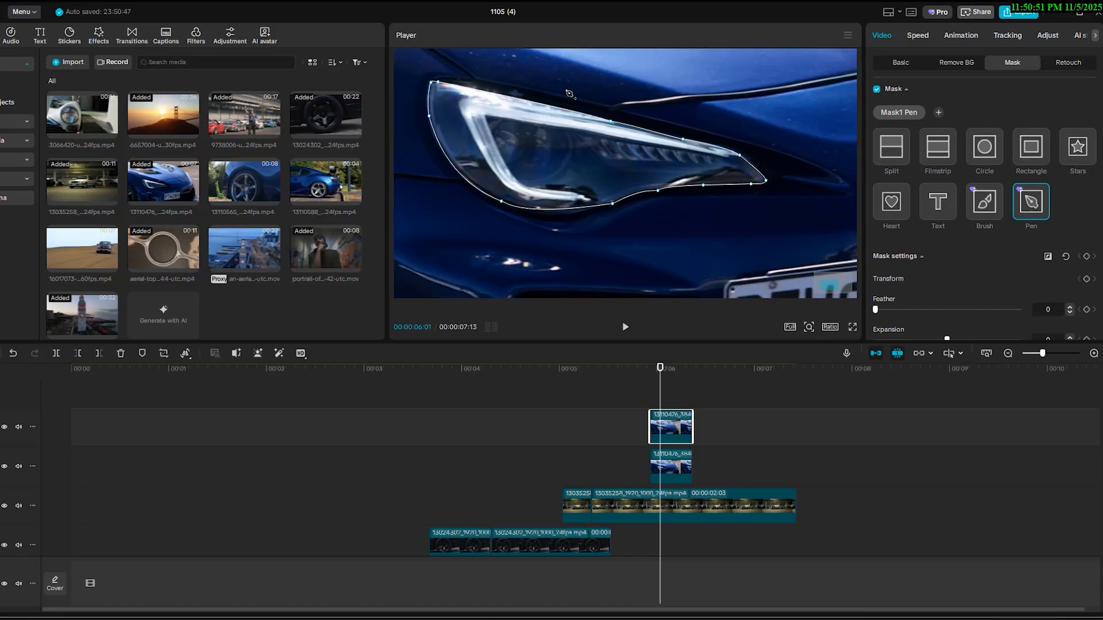
- Delete the unmasked lower blue car clip and duplicate the headlight-masked clip onto the track above it
click(667, 461)
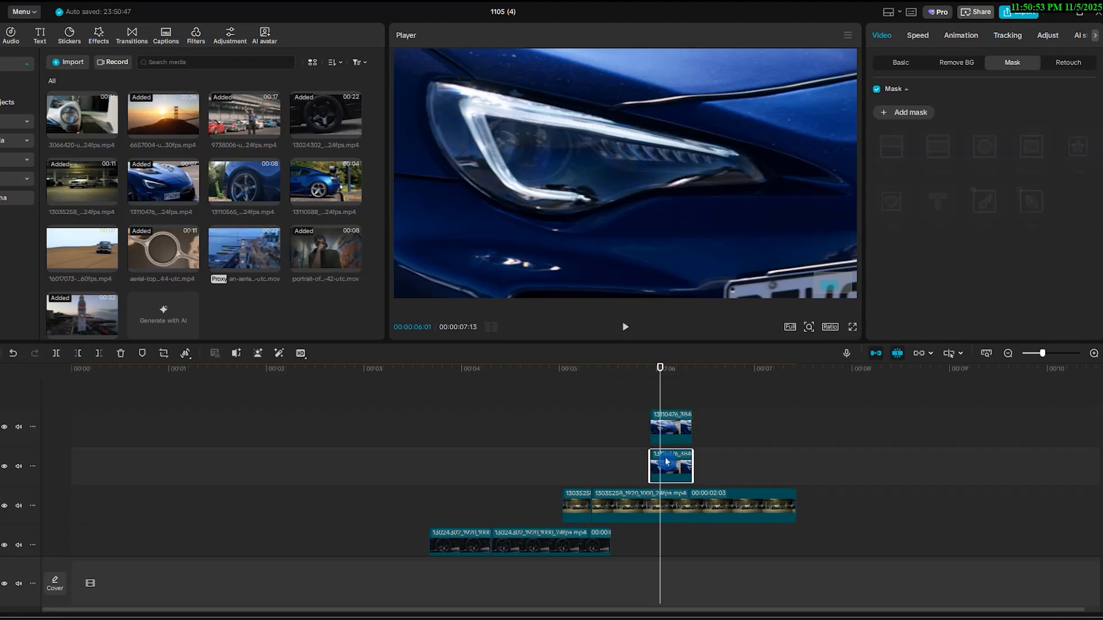
key(Delete)
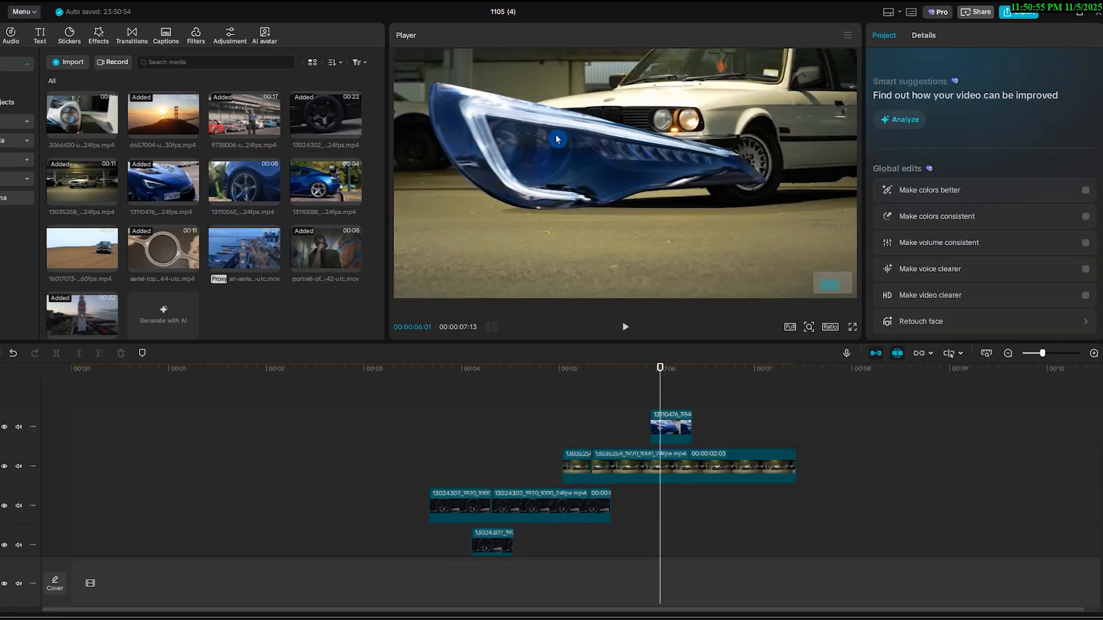
click(664, 441)
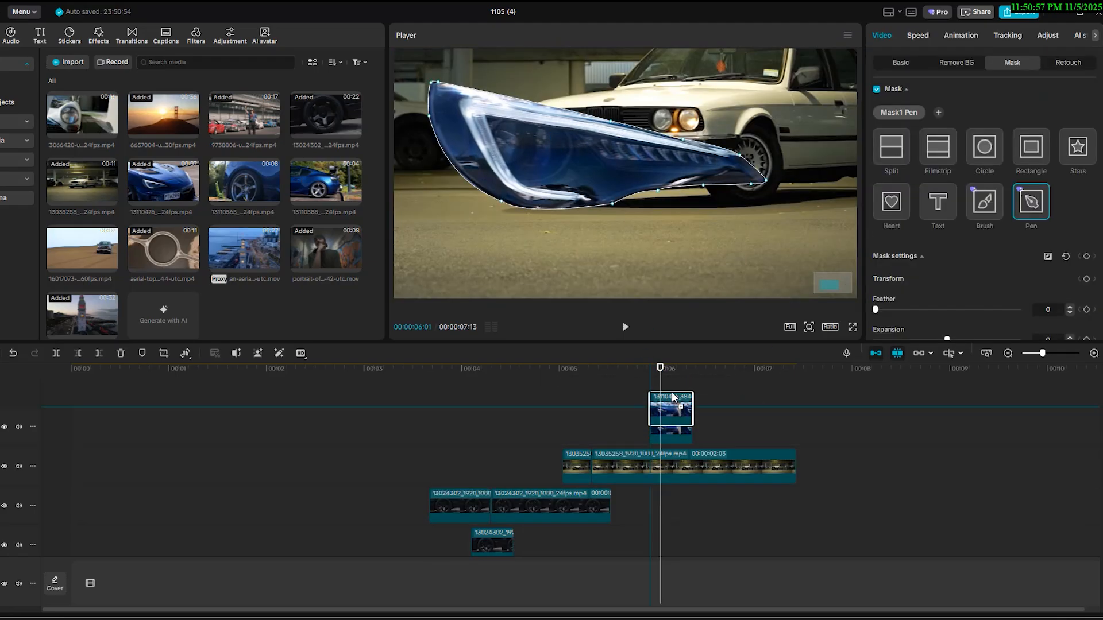
- Invert the upper clip's headlight mask and move the lower masked copy aside to the end of the garage clip
key(ctrl+z)
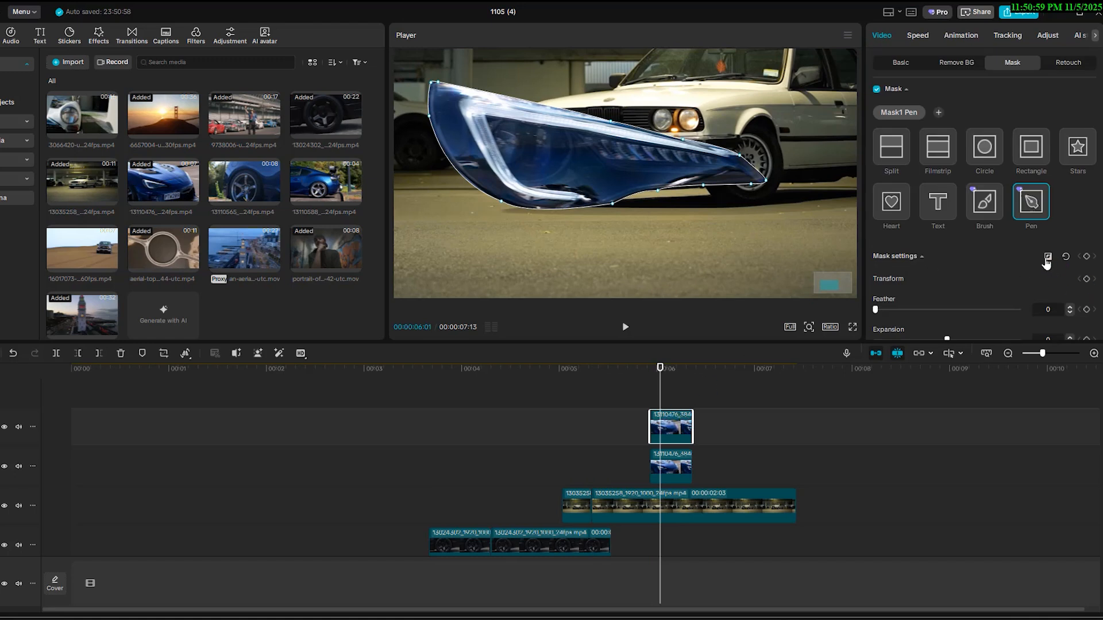
drag(679, 468, 779, 458)
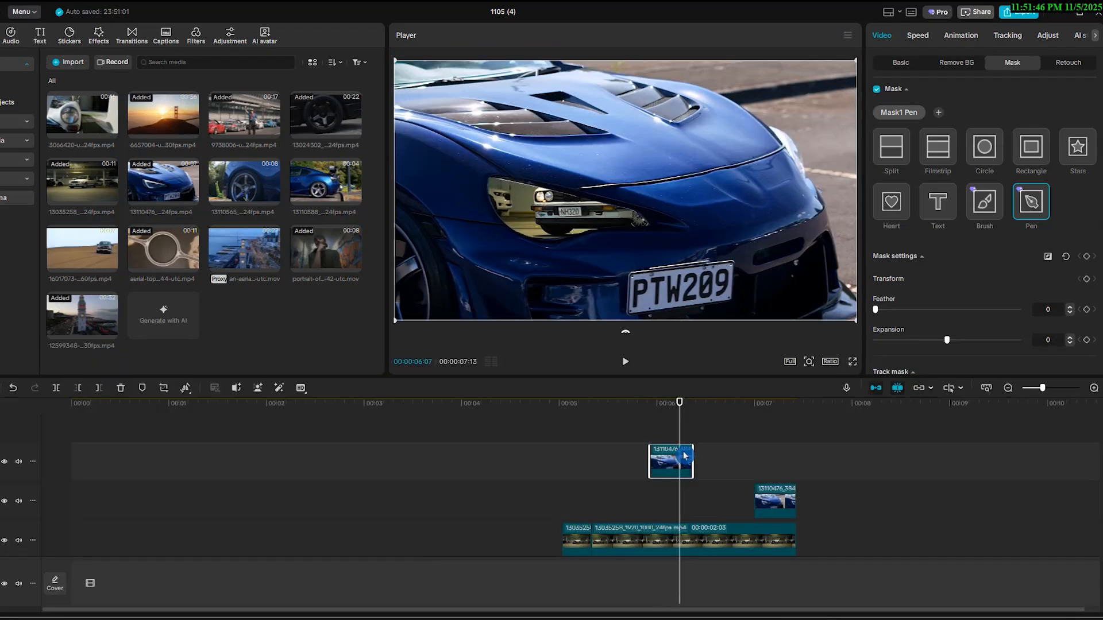
- Add a transform keyframe to the inverted-mask blue car clip at 00:00:06:09
drag(679, 412, 685, 412)
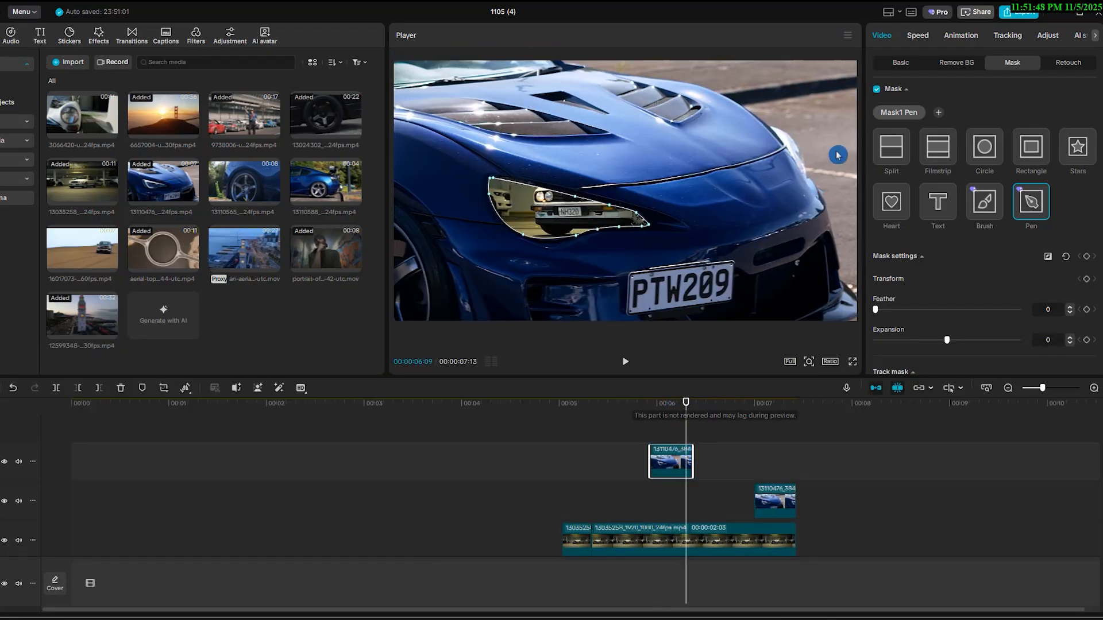
click(901, 62)
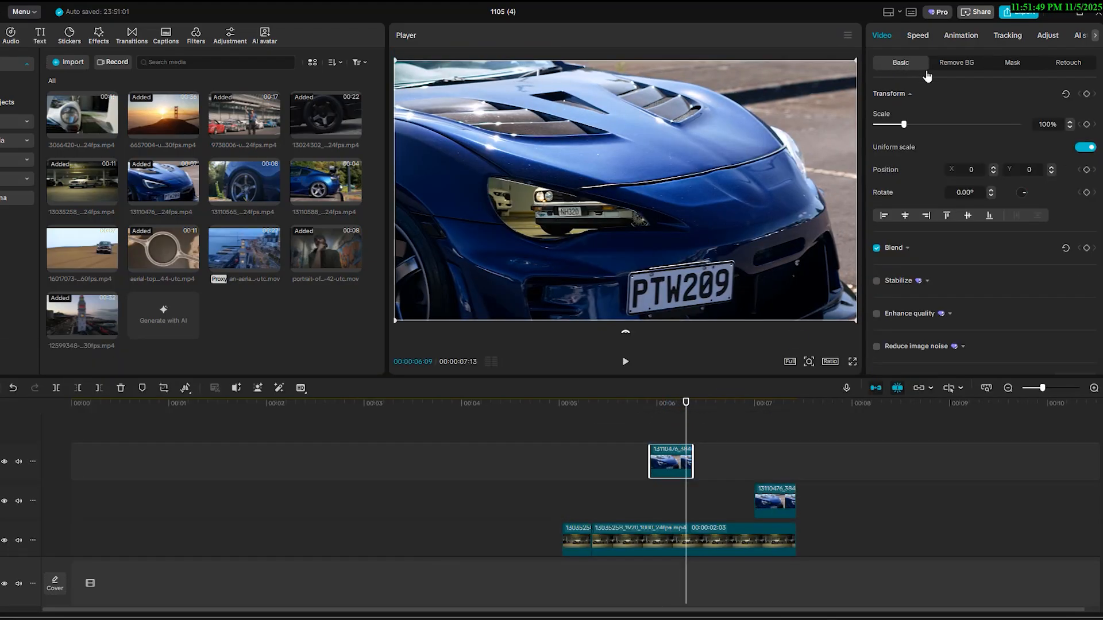
click(1090, 99)
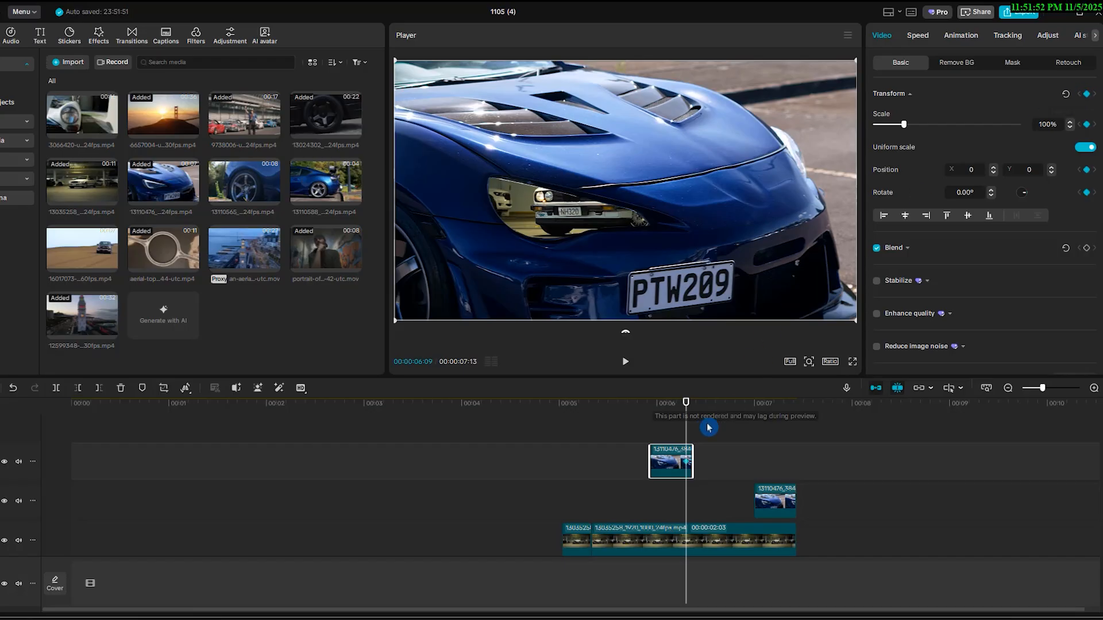
- Keyframe the inverted-mask blue car clip at 00:00:05:28 with scale 800% and position X 4930, Y 1684, and play back the zoom
drag(660, 414, 653, 410)
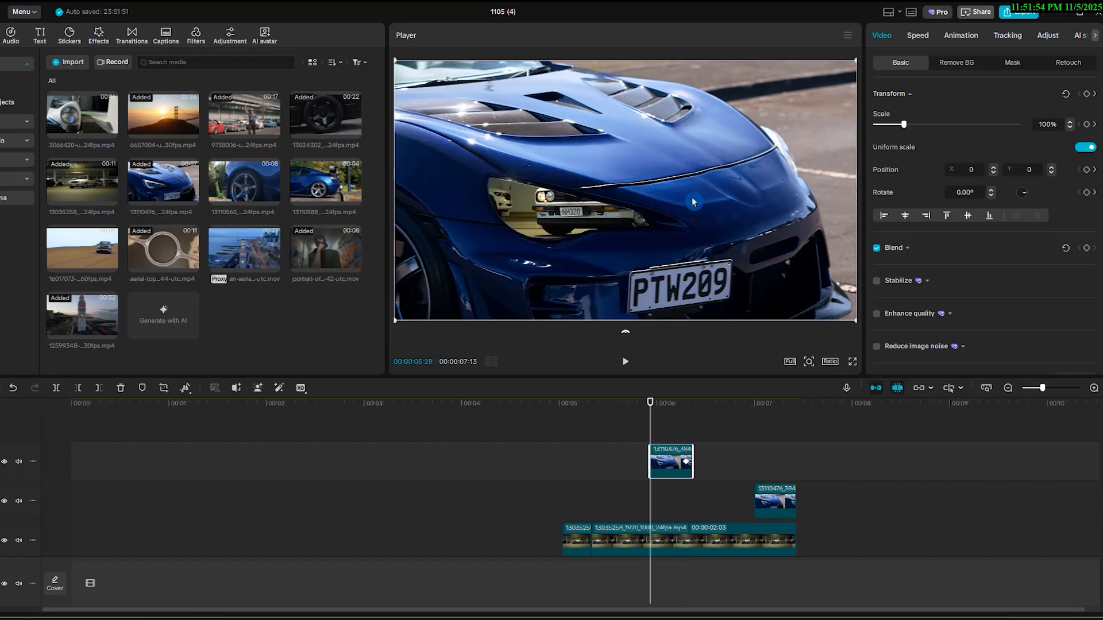
drag(912, 127, 1018, 125)
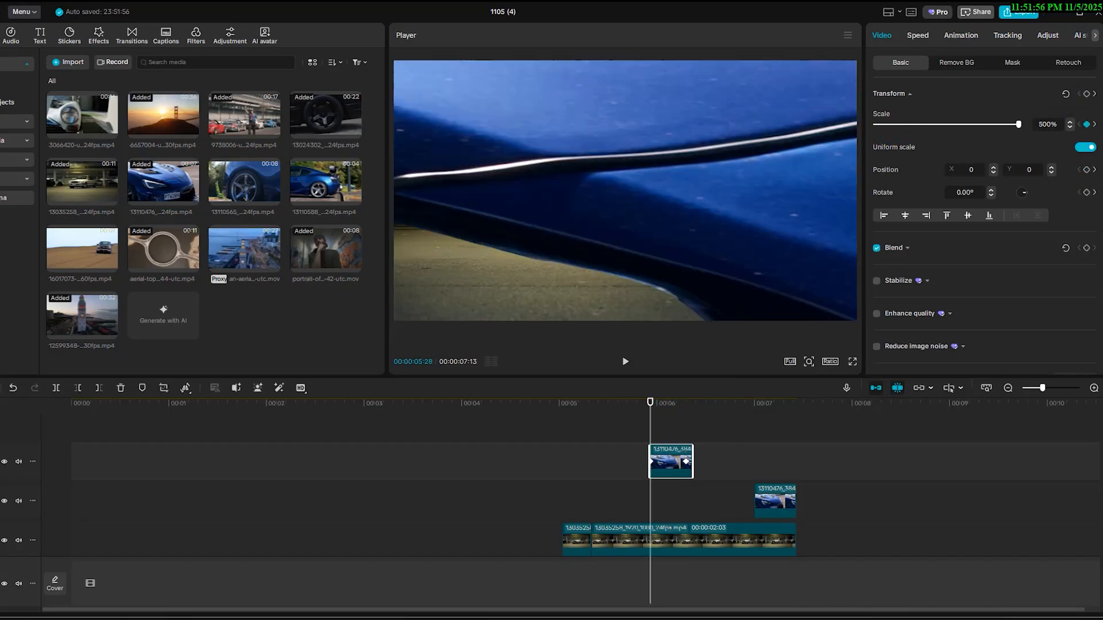
scroll(695, 160, down, 5)
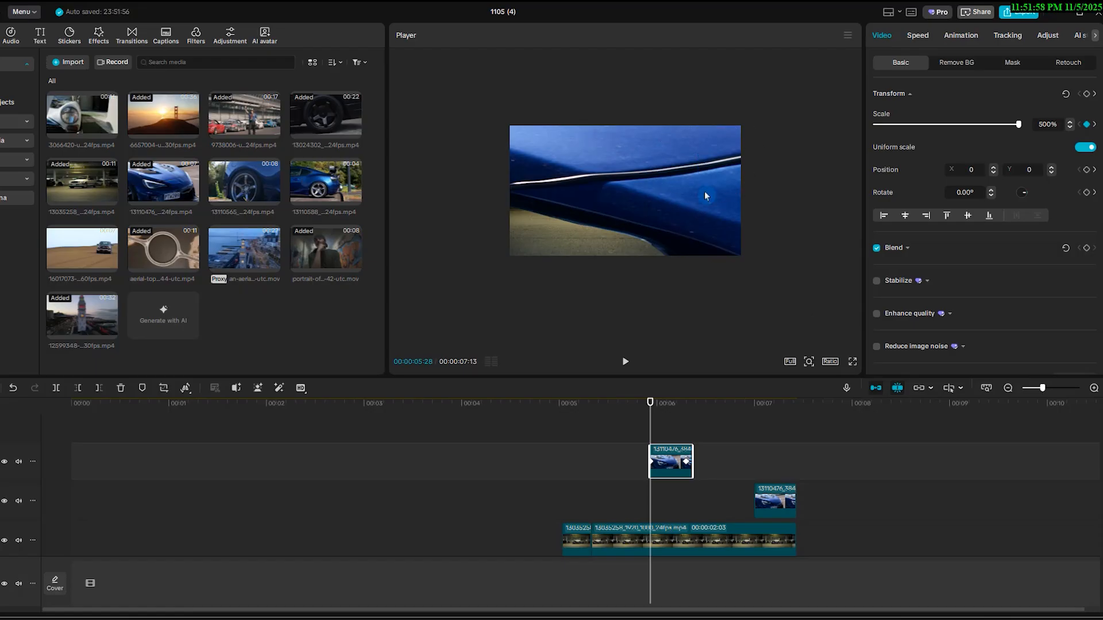
drag(664, 208, 766, 143)
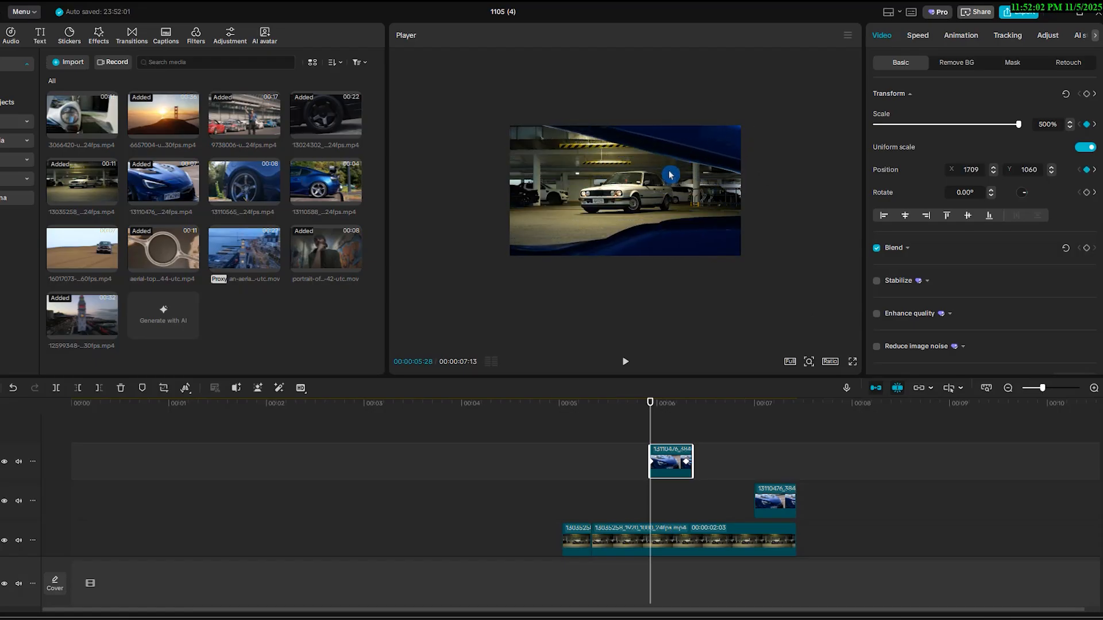
drag(687, 176, 749, 183)
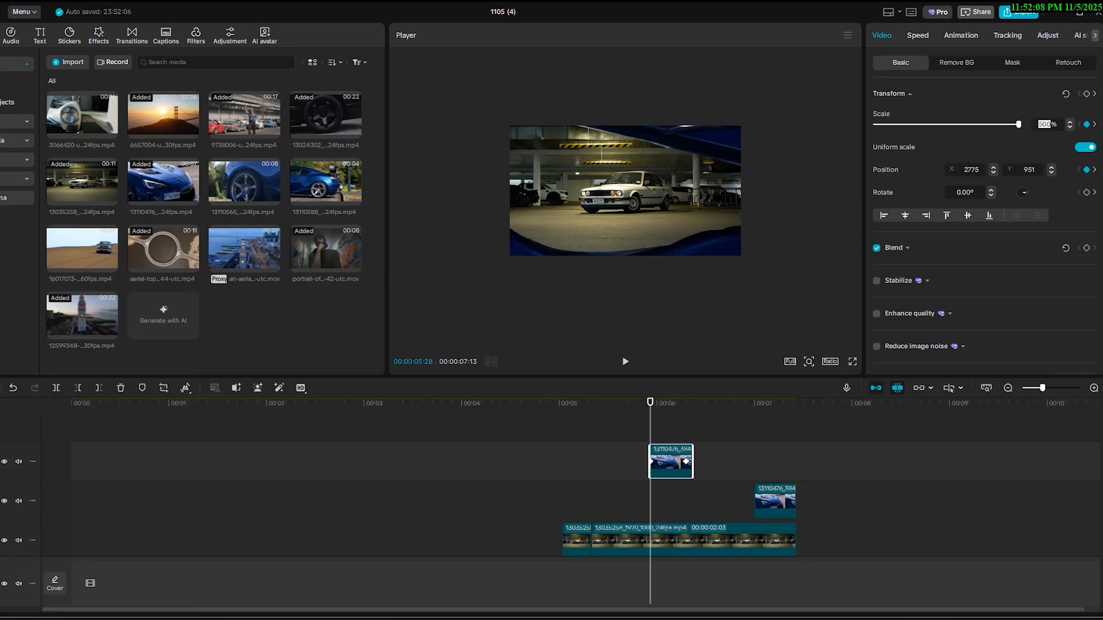
text(0)
key(Return)
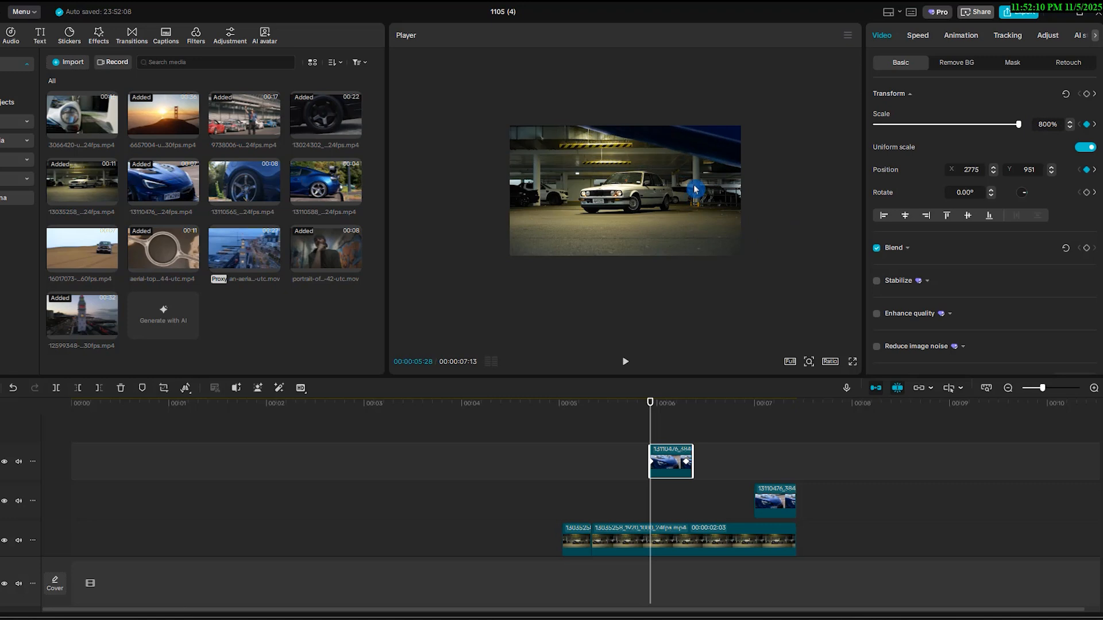
drag(809, 172, 809, 180)
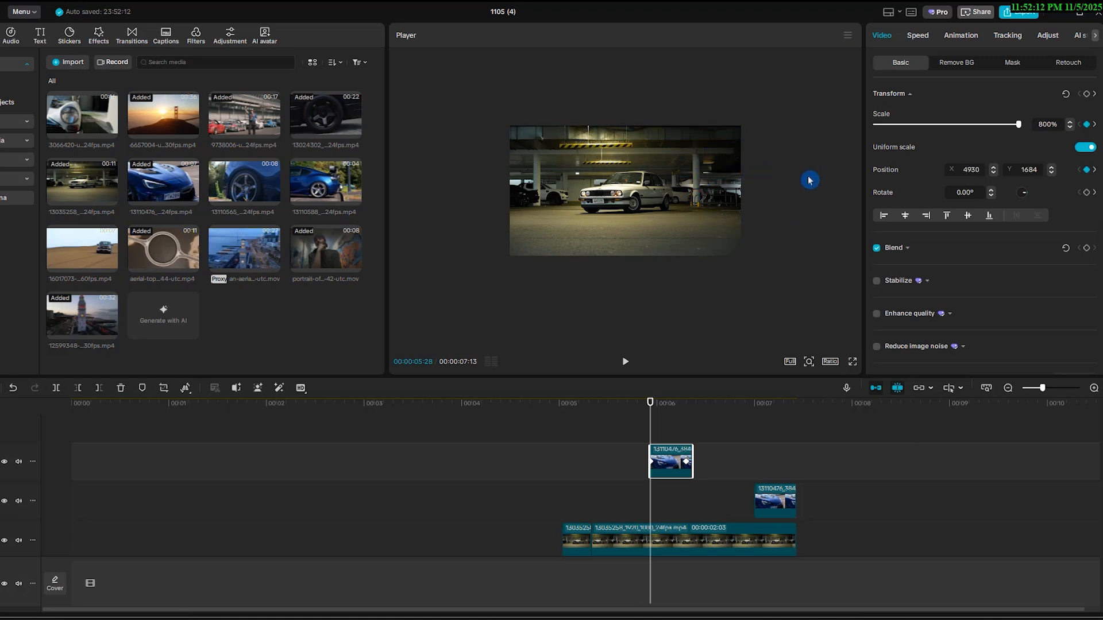
key(space)
key(space)
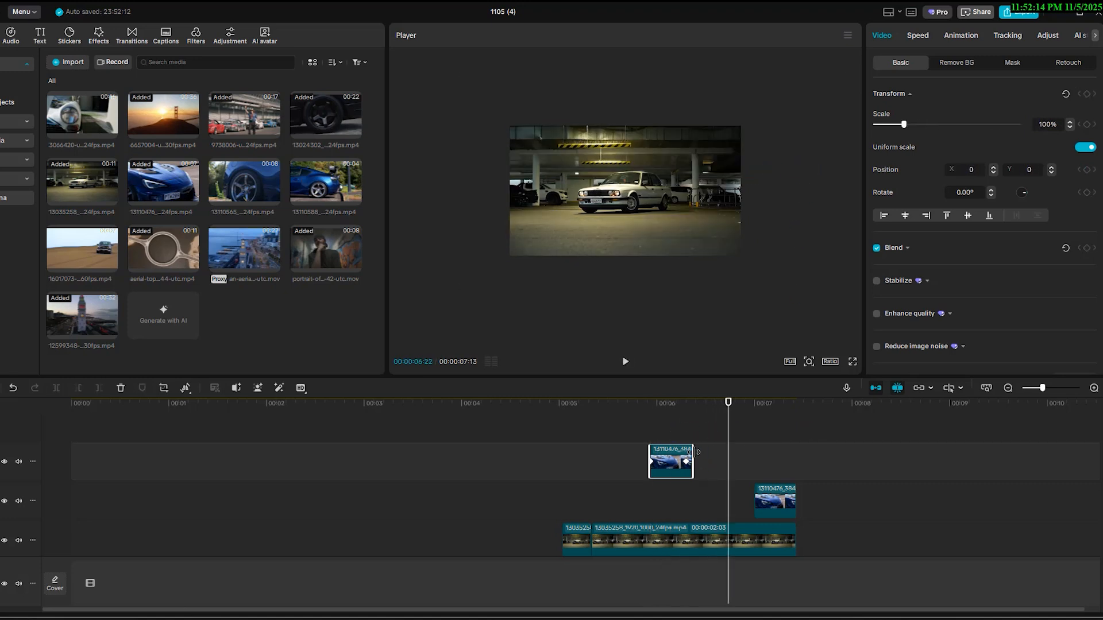
- Extend the inverted-mask blue car clip to a duration of 00:00:01:11 and play back the transition
drag(691, 455, 784, 457)
click(647, 412)
key(space)
key(space)
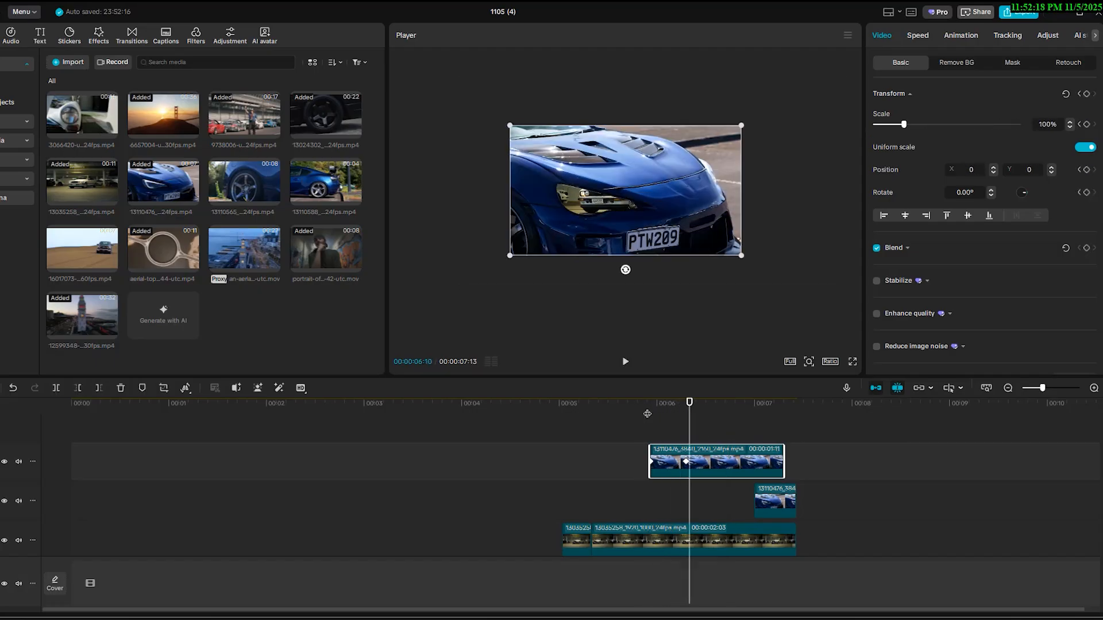
- Apply the Circular Ease preset curve to the blue car clip's keyframe at 00:00:06:09 and play it back
right_click(687, 465)
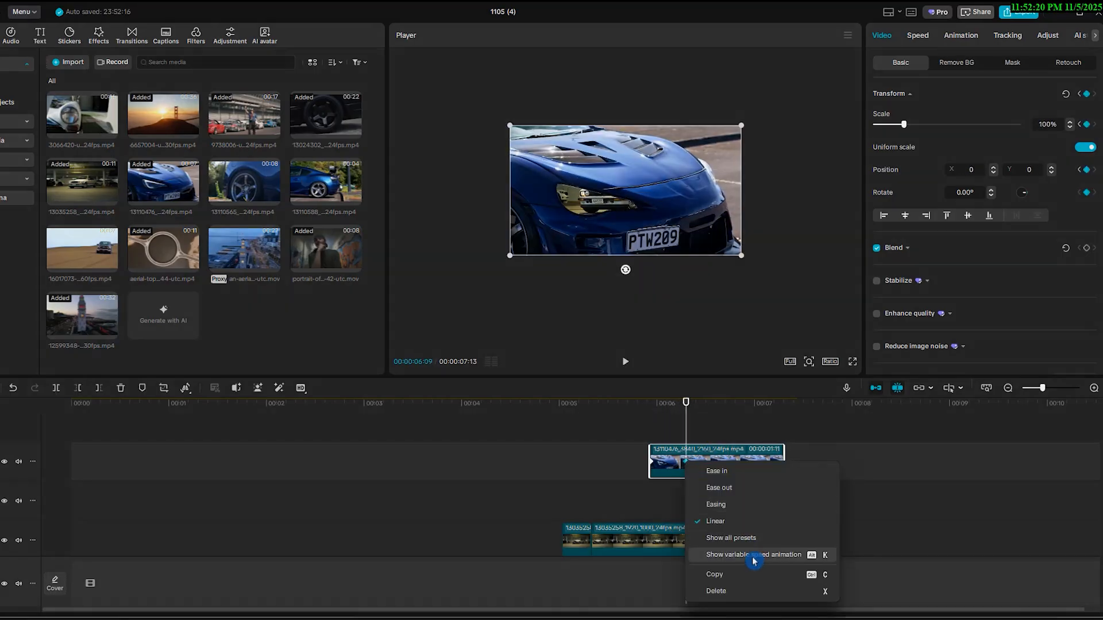
click(742, 540)
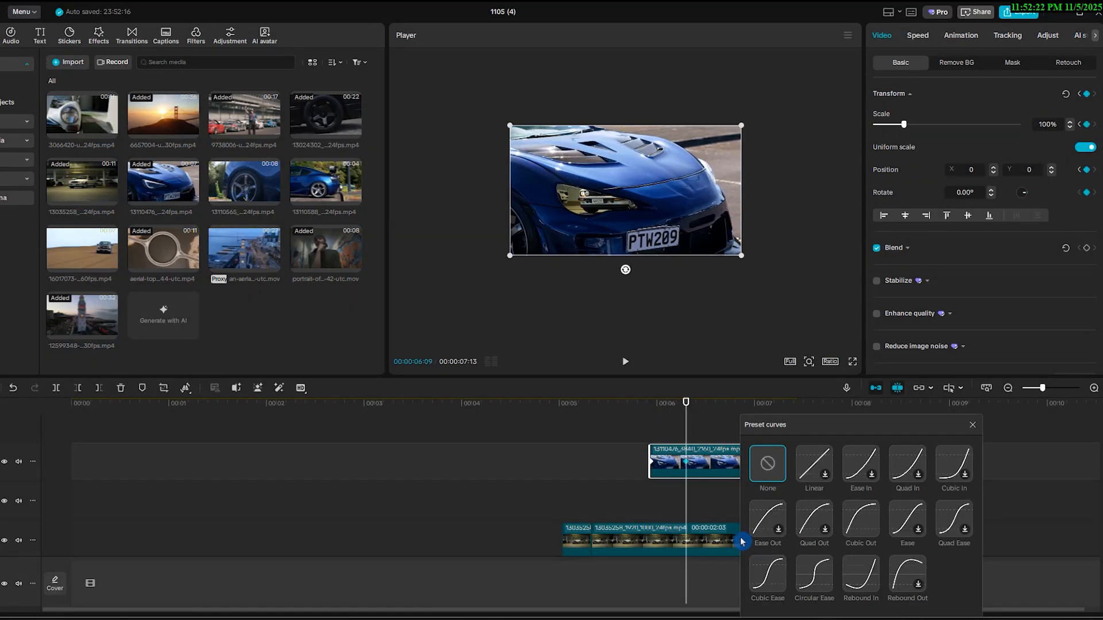
click(810, 576)
click(641, 413)
key(space)
click(641, 413)
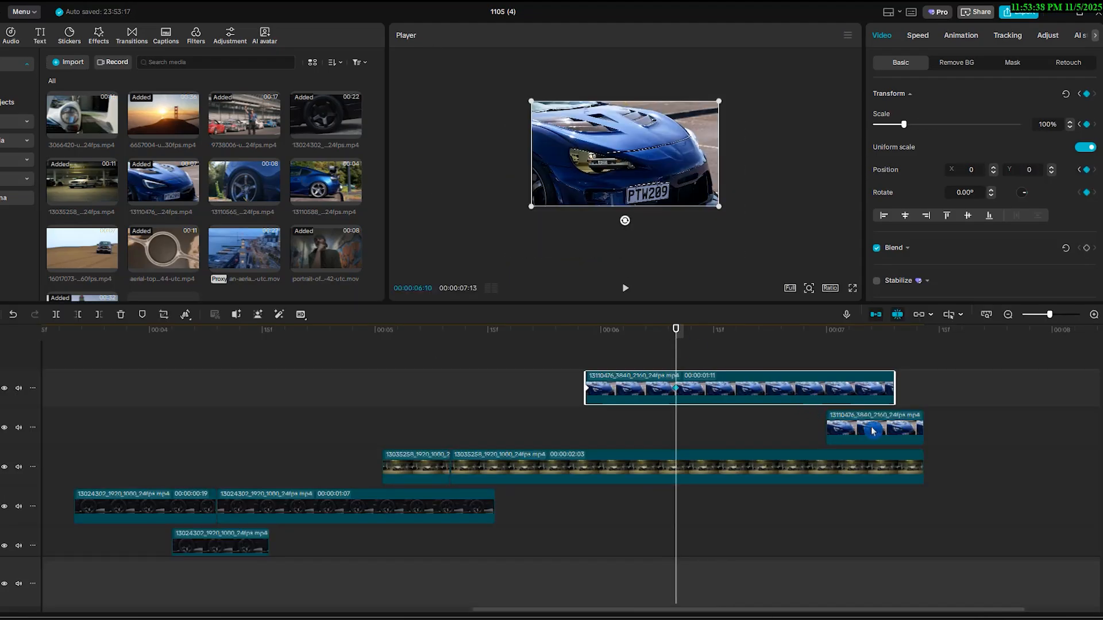
- Move the short headlight-masked copy beneath the long blue car clip so it starts at 00:00:06:10
drag(873, 432, 727, 428)
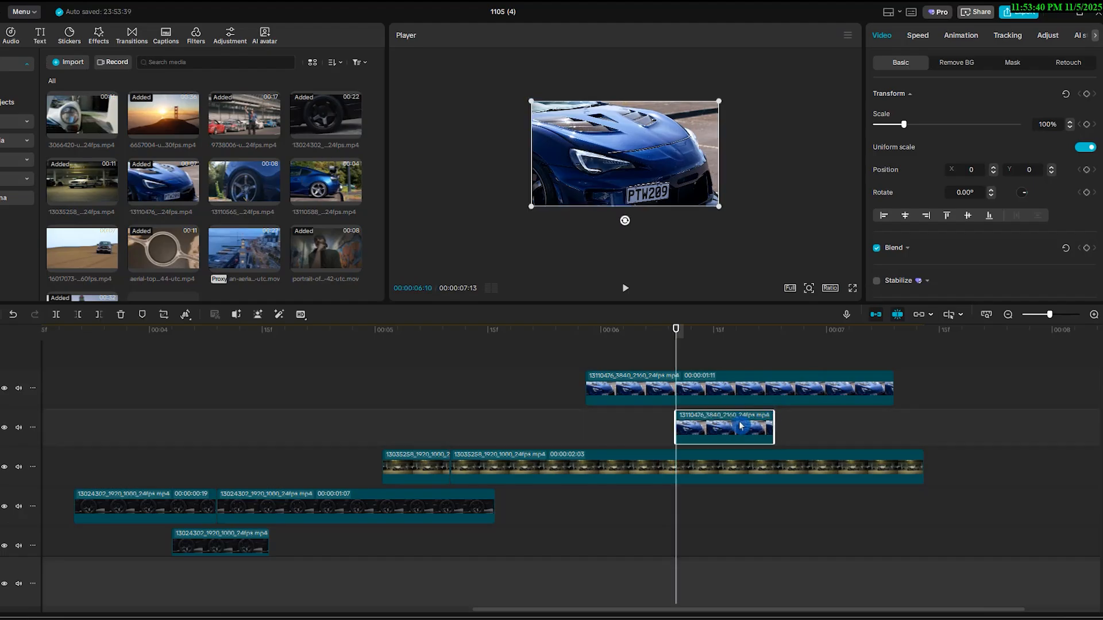
- Apply the Slide Down in-animation to the short headlight-masked copy, extend the copy to 00:00:00:29, and play it back
click(958, 40)
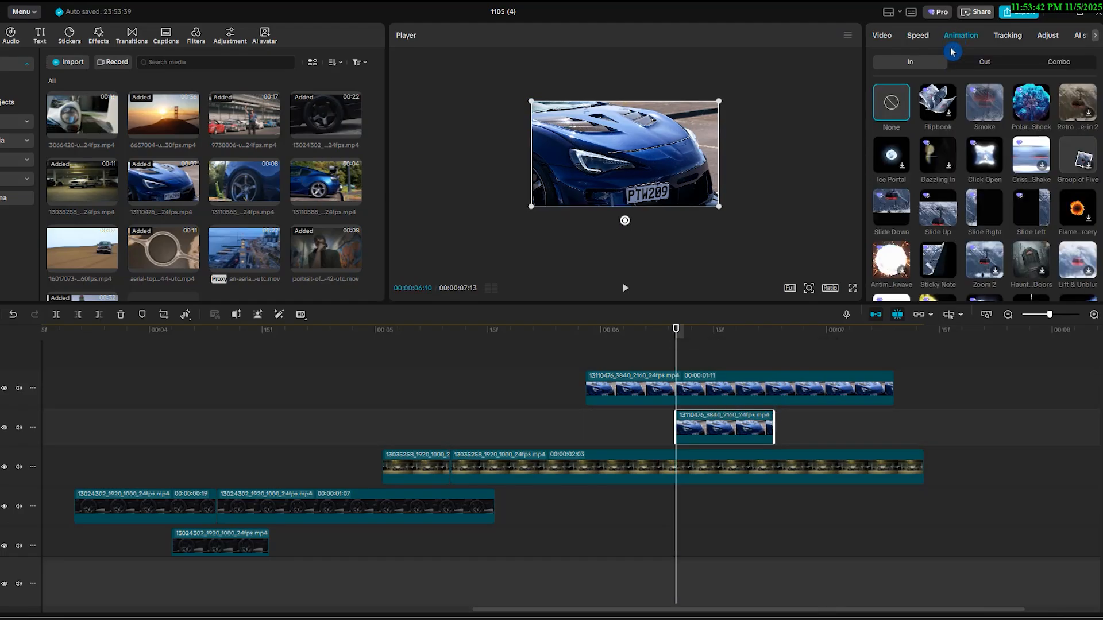
click(895, 212)
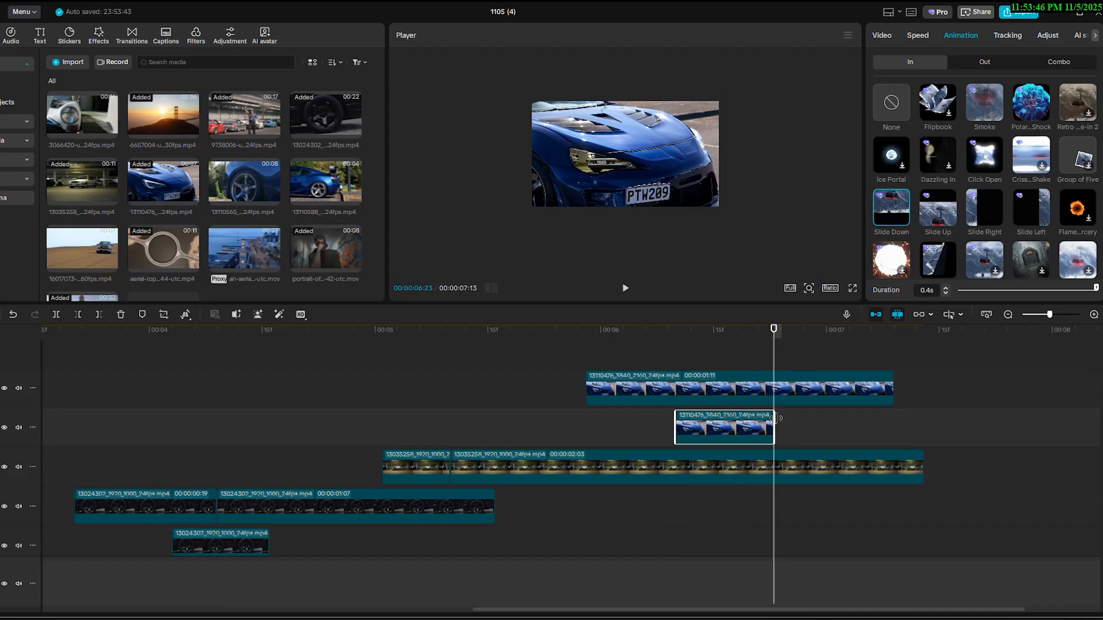
drag(775, 419, 895, 418)
drag(551, 337, 644, 338)
key(space)
- Shift the headlight-masked copy slightly earlier with its Slide Down duration at 0.2s, and play back the transition
drag(726, 426, 711, 423)
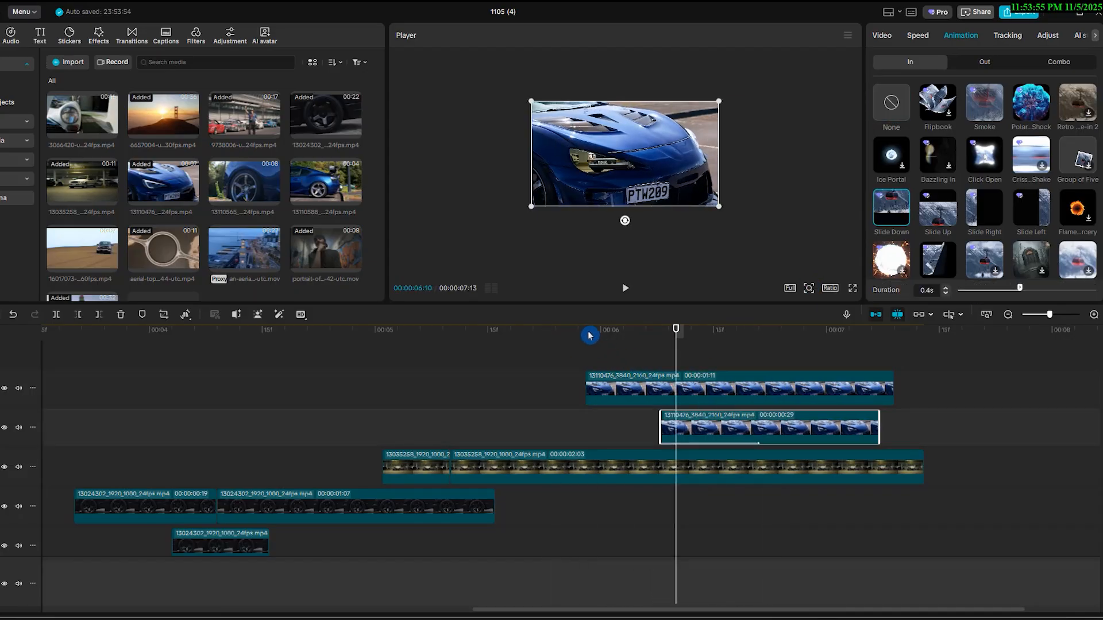
click(587, 336)
key(space)
click(586, 336)
key(space)
key(space)
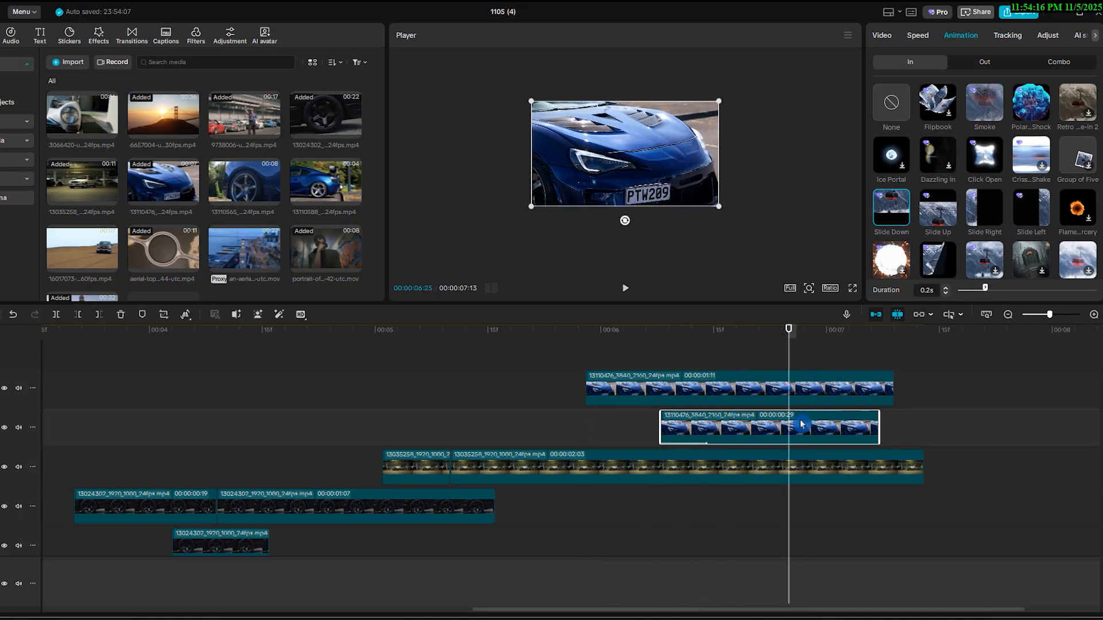
- Split both blue car clips at 00:00:06:25 and delete the trailing part of the headlight-masked copy
click(790, 393)
key(ctrl+b)
click(803, 424)
key(ctrl+b)
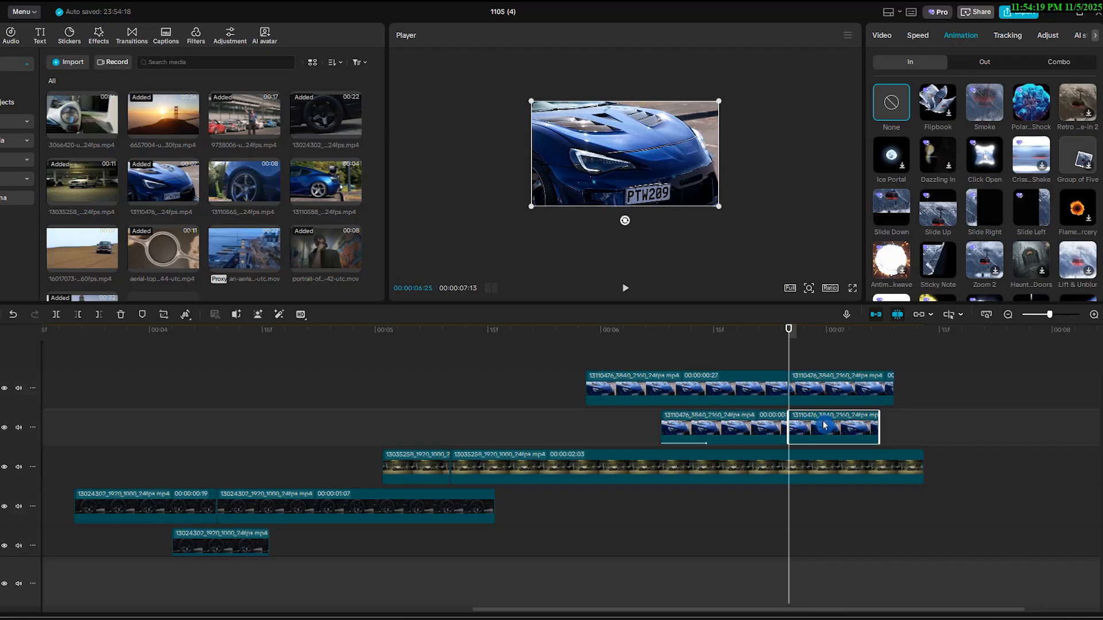
key(Delete)
- Turn off the mask on the upper blue car clip's segment after 00:00:06:25 and play back the transition
click(814, 389)
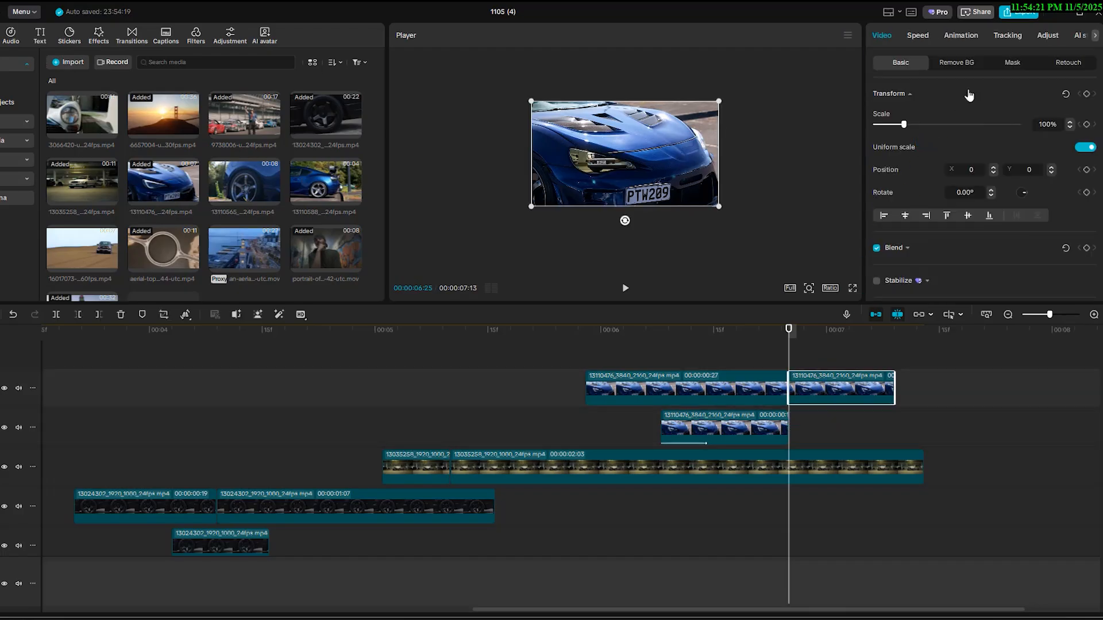
click(1017, 62)
click(877, 90)
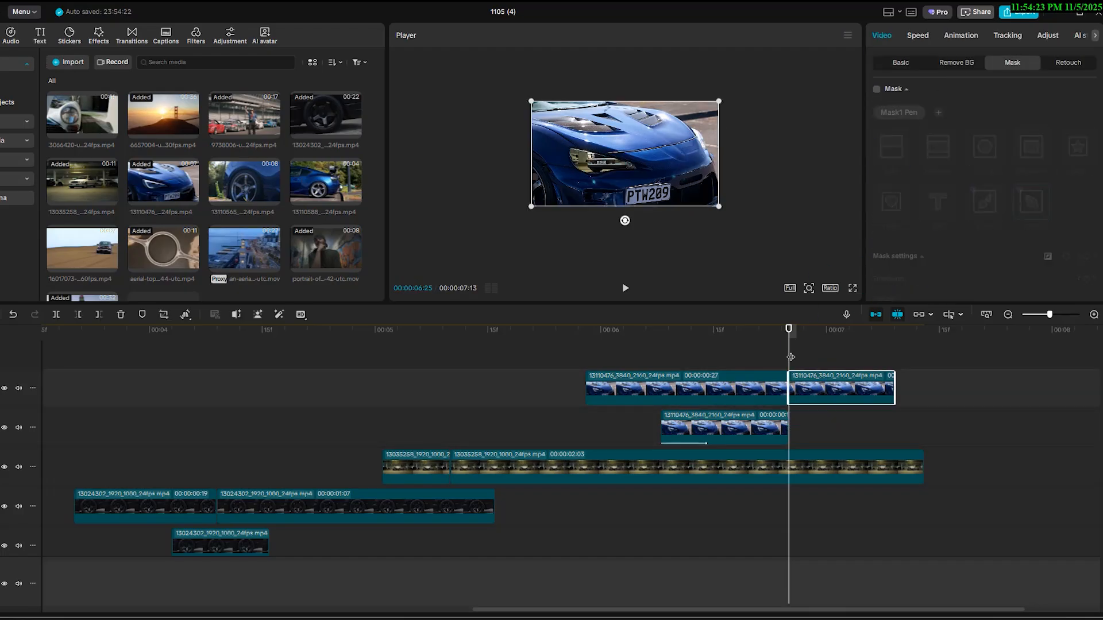
drag(788, 330, 481, 329)
key(space)
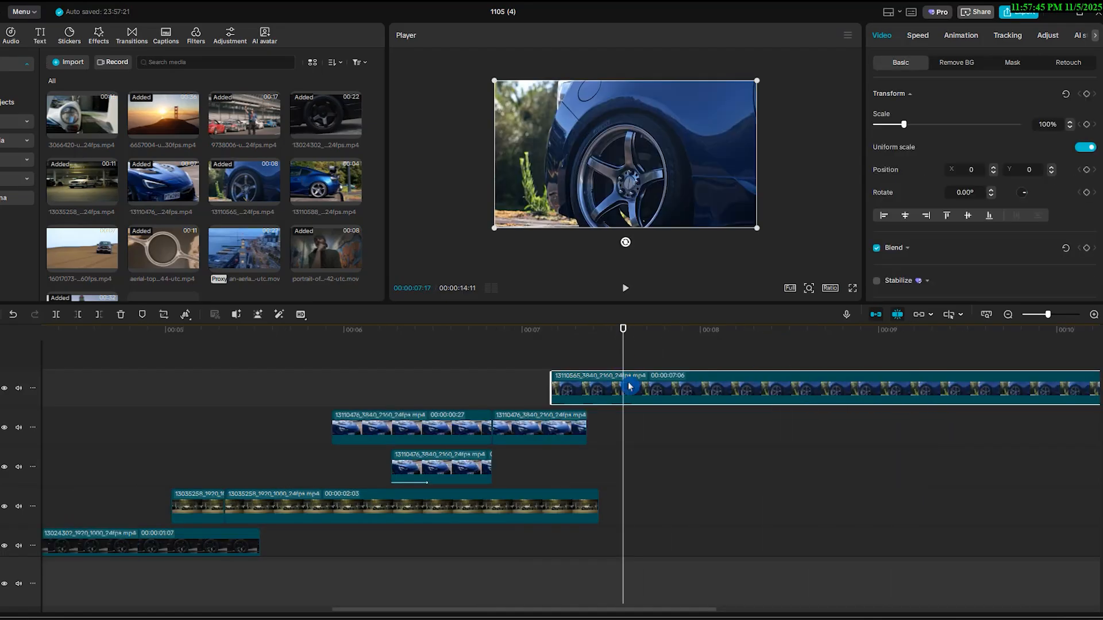
- Split the wheel clip 13110565 at 00:00:07:20 and duplicate its short first segment onto the track above
click(458, 431)
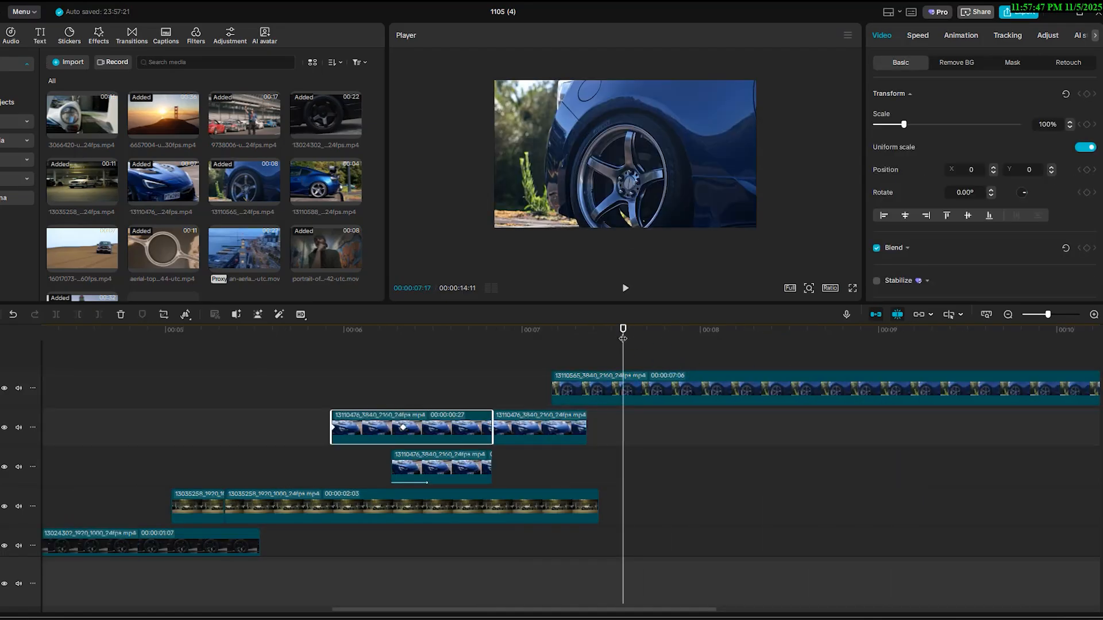
mouse_move(624, 334)
mouse_down()
mouse_move(676, 336)
mouse_move(643, 343)
mouse_up()
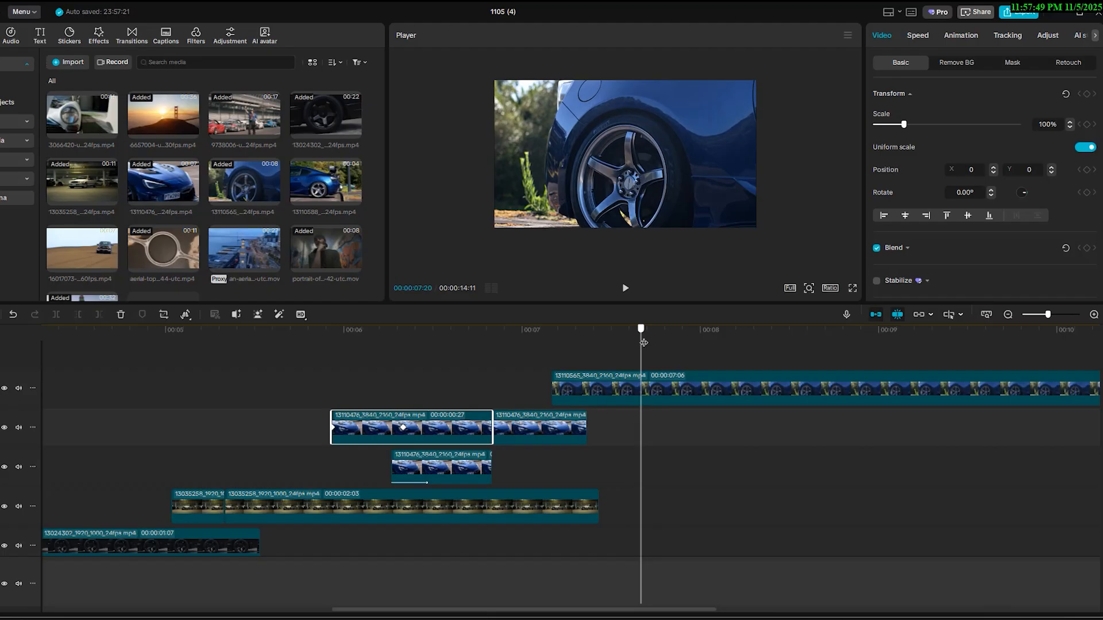
click(651, 392)
key(ctrl+b)
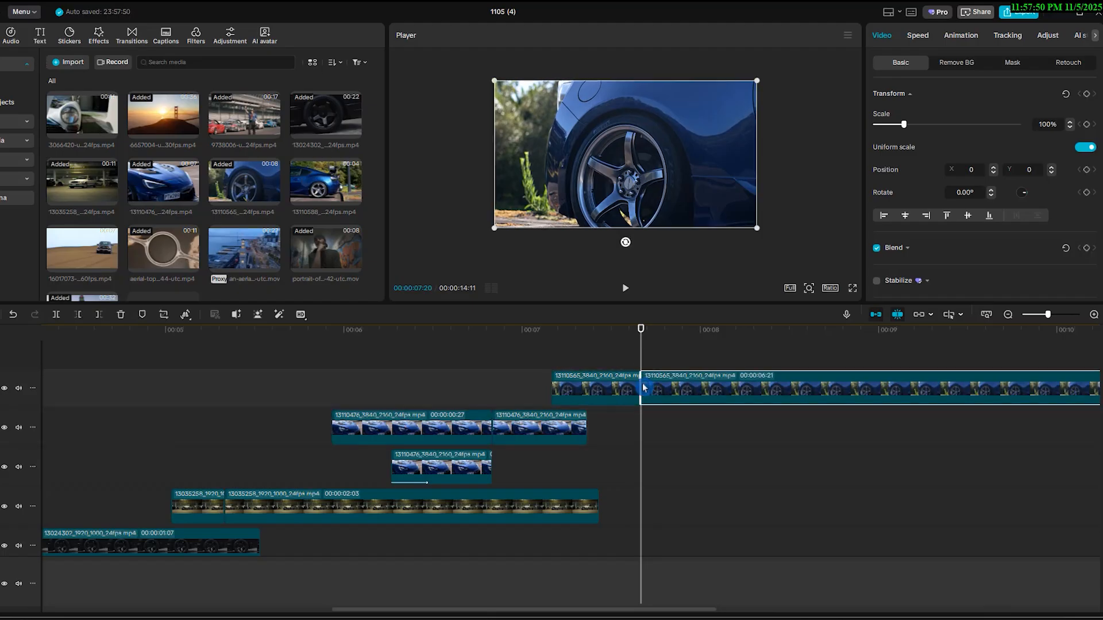
click(576, 336)
click(580, 392)
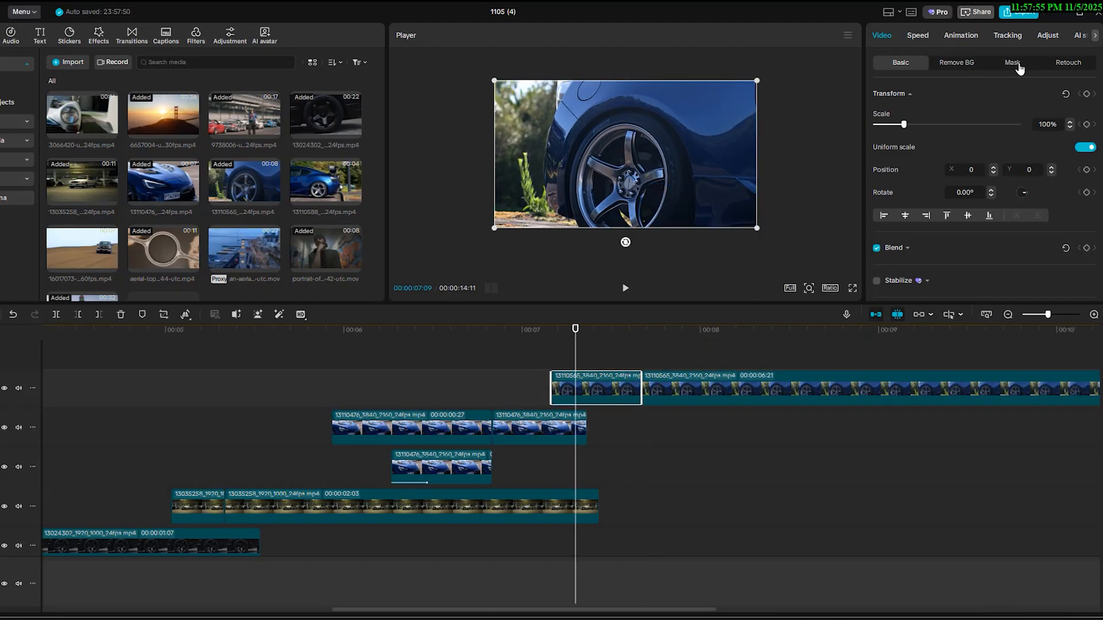
mouse_move(610, 382)
mouse_down()
mouse_move(611, 359)
mouse_move(619, 384)
mouse_up()
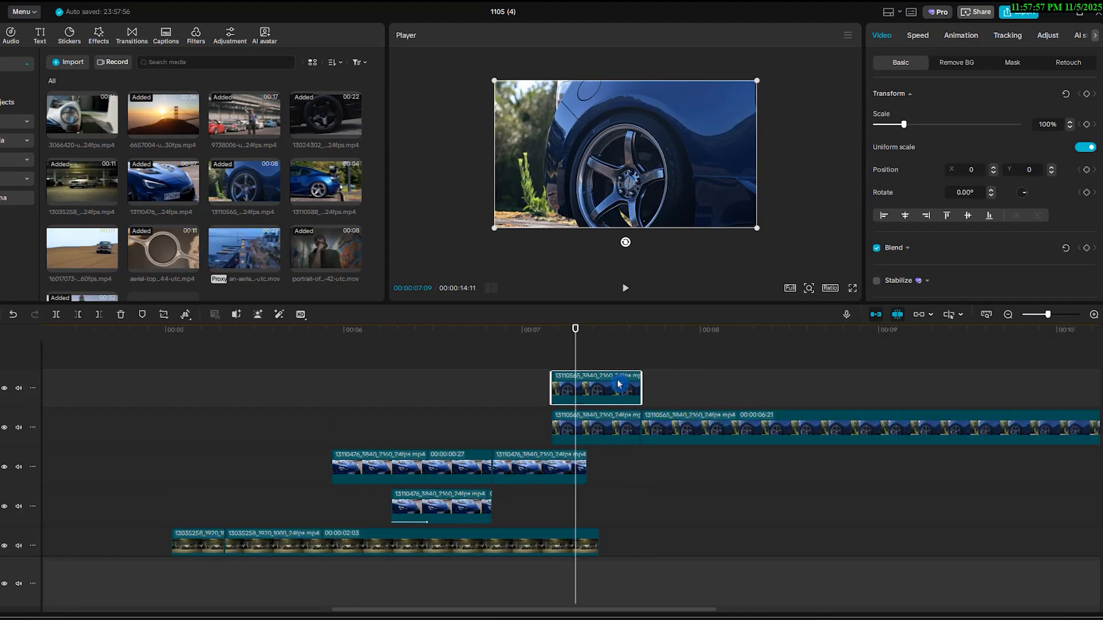
- Add a Pen mask to the duplicated wheel segment and trace it around the rim
click(1013, 64)
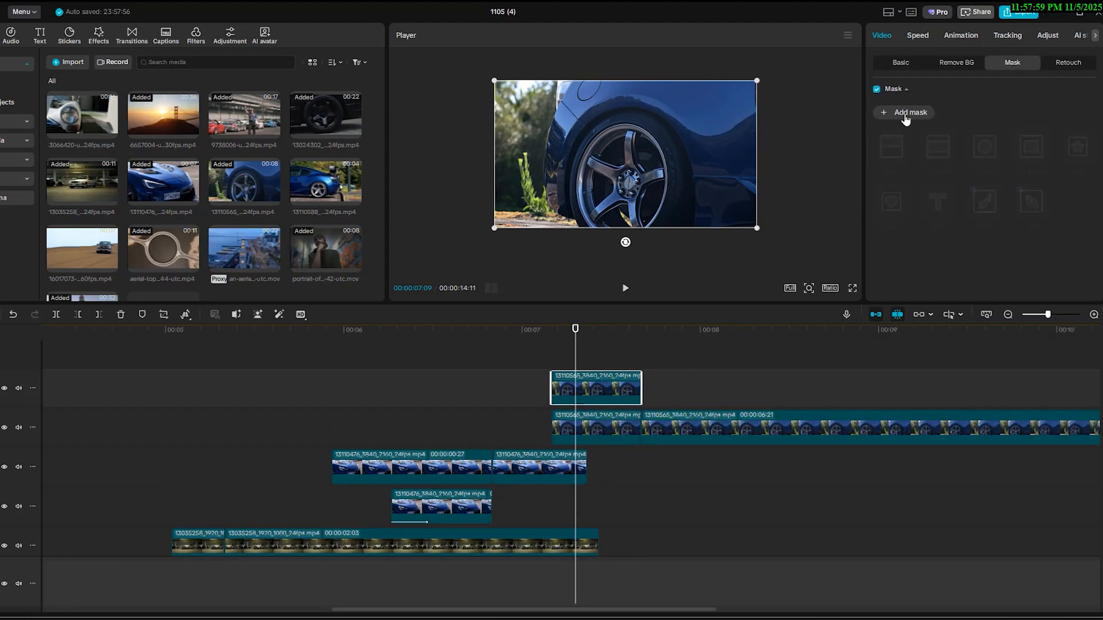
click(906, 119)
click(1032, 201)
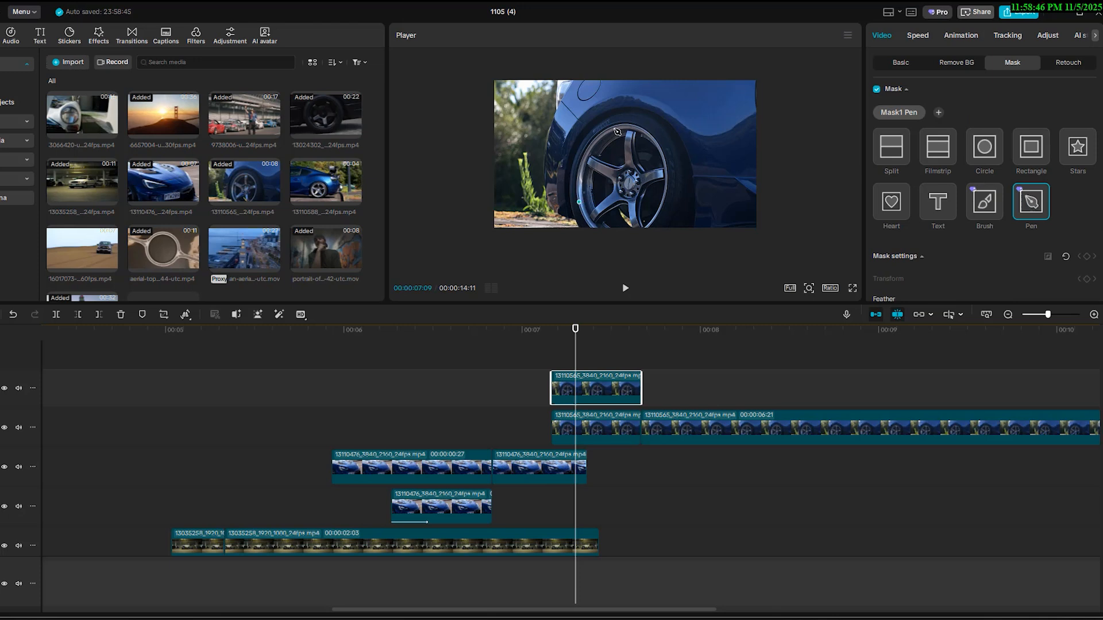
drag(623, 128, 664, 111)
drag(667, 180, 673, 239)
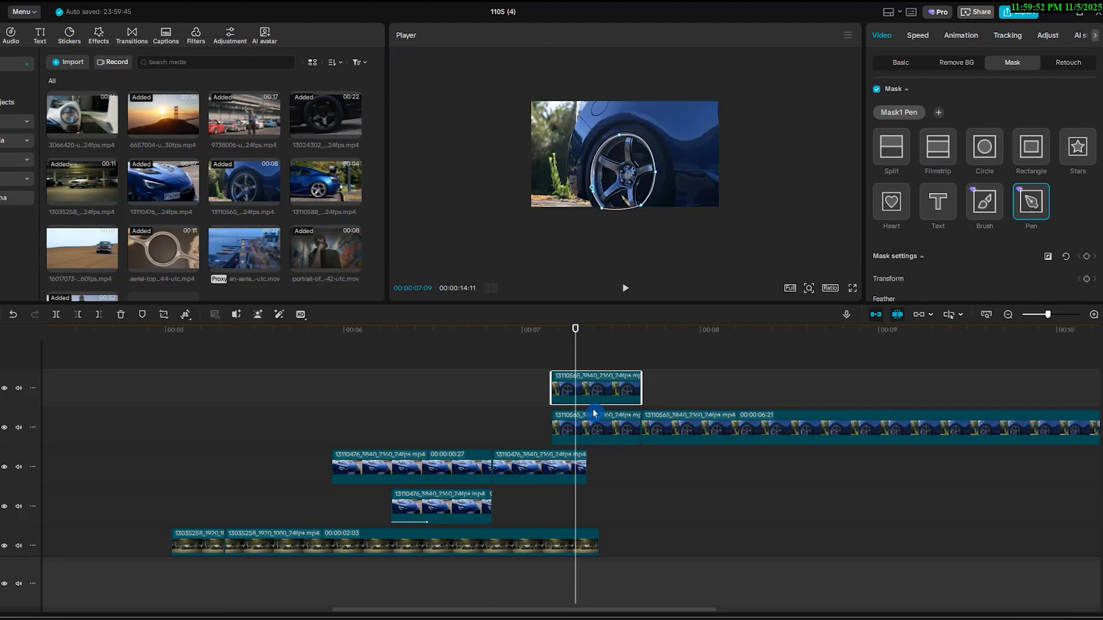
- Replace the unmasked short wheel segment with a duplicate of the masked one, and invert the mask on the upper copy
click(588, 425)
key(Delete)
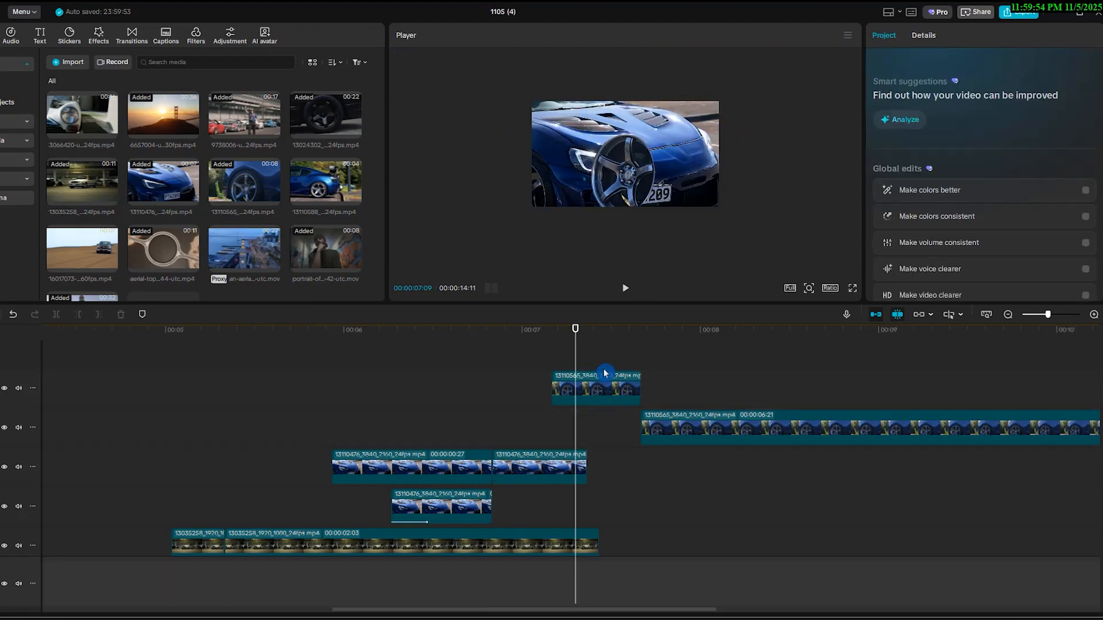
drag(607, 392, 604, 428)
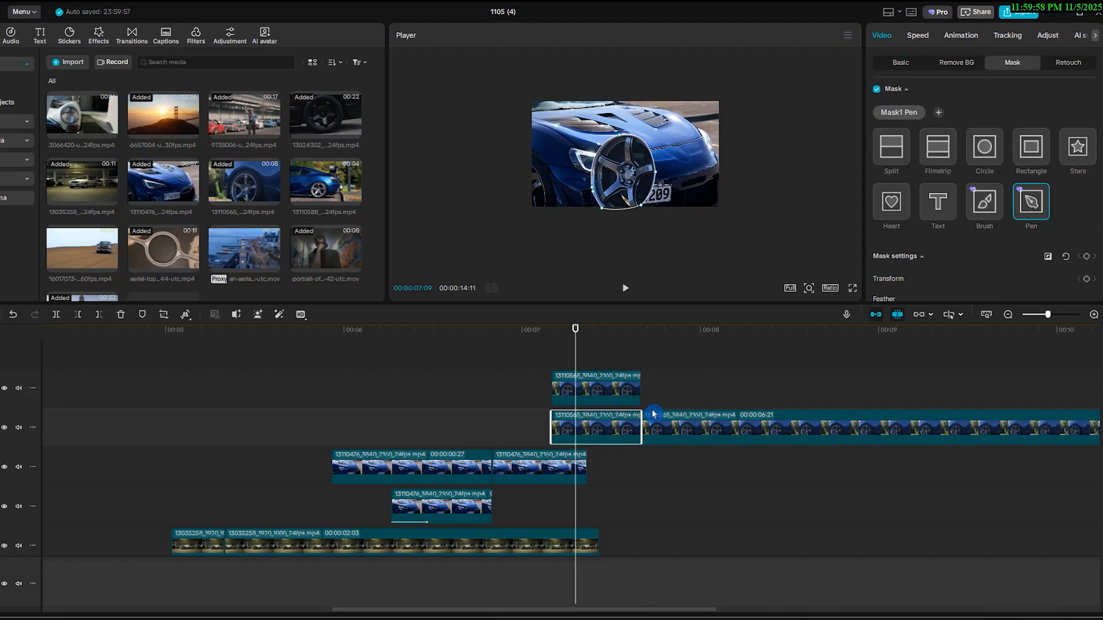
click(613, 400)
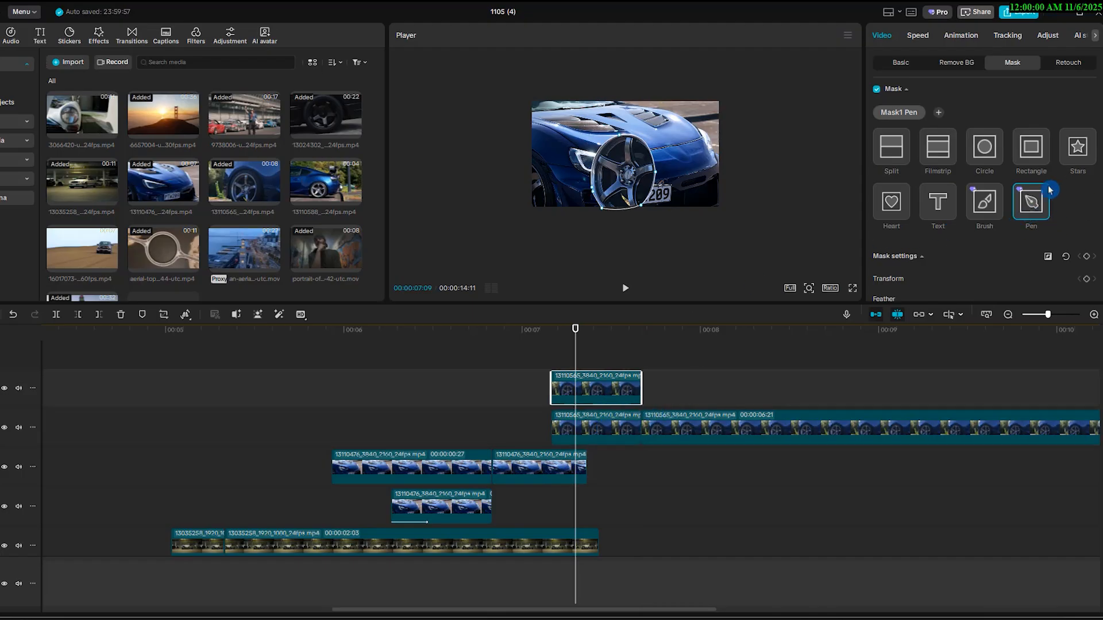
click(1048, 257)
- Delete the long remaining wheel segment and move the lower masked wheel copy to start at about 00:00:07:14
click(691, 436)
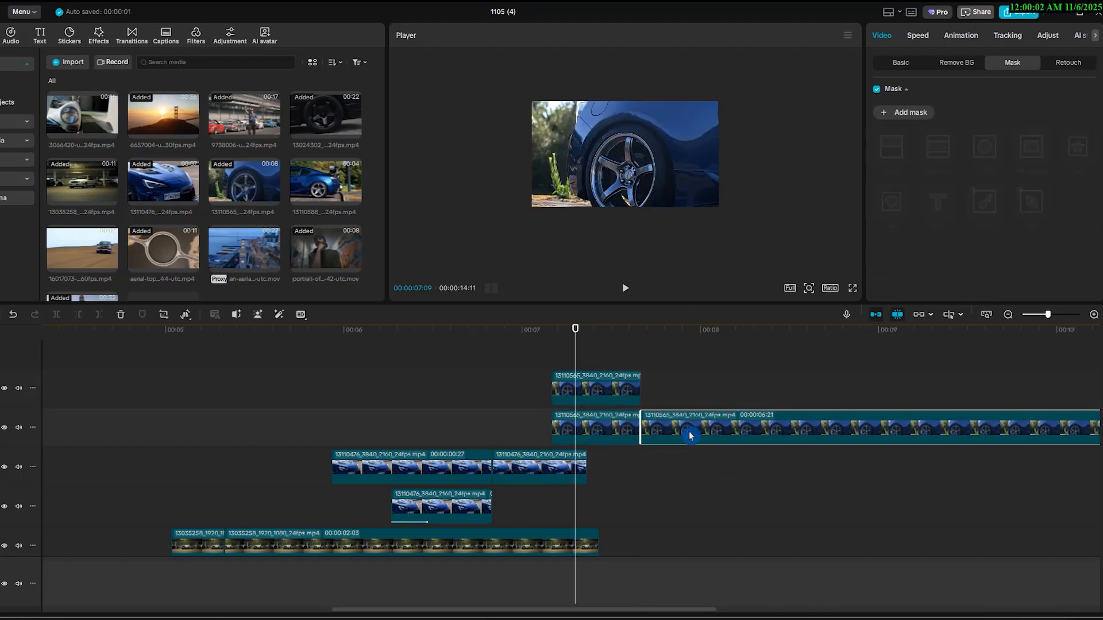
key(Delete)
drag(782, 437, 813, 435)
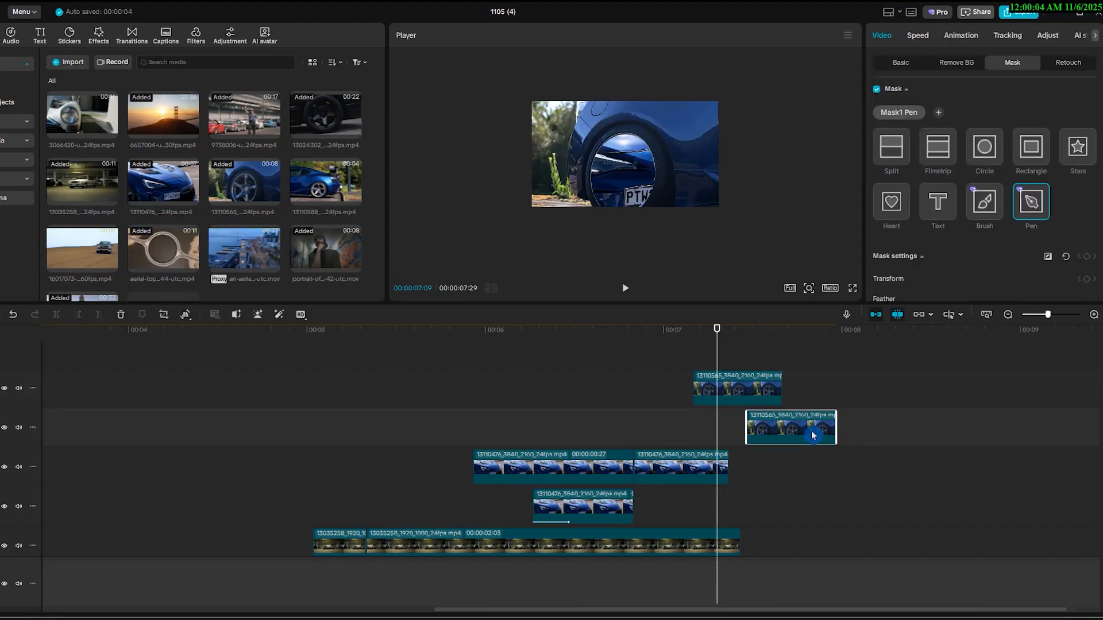
- Keyframe the inverted-mask wheel clip at 100% scale at 00:00:07:10 and 491% at 00:00:07:05, and play back the zoom
click(723, 388)
click(910, 63)
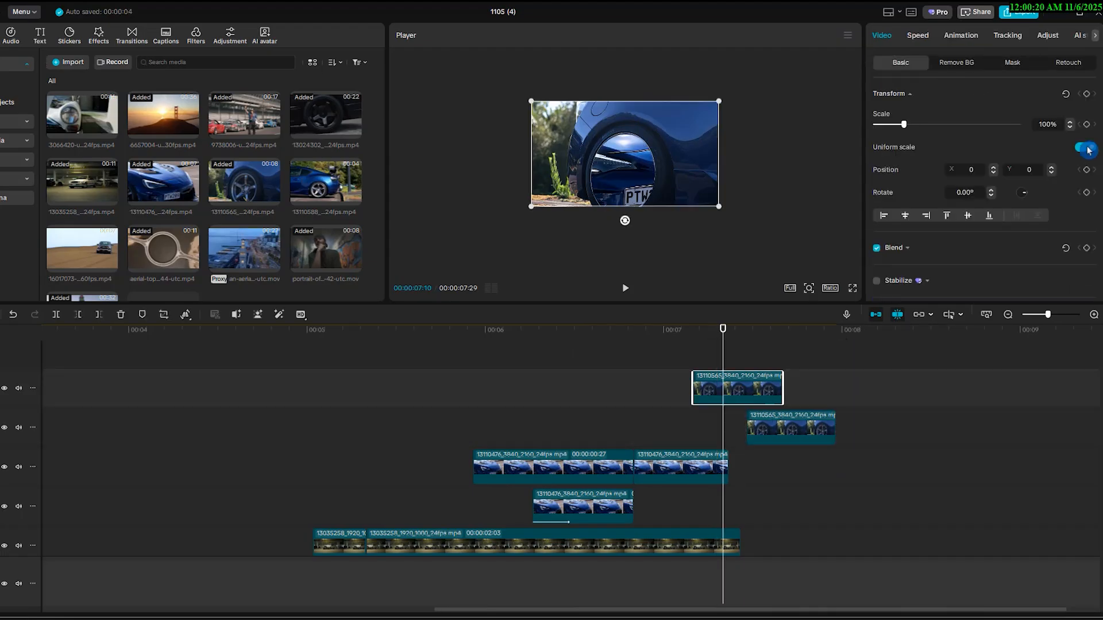
click(693, 334)
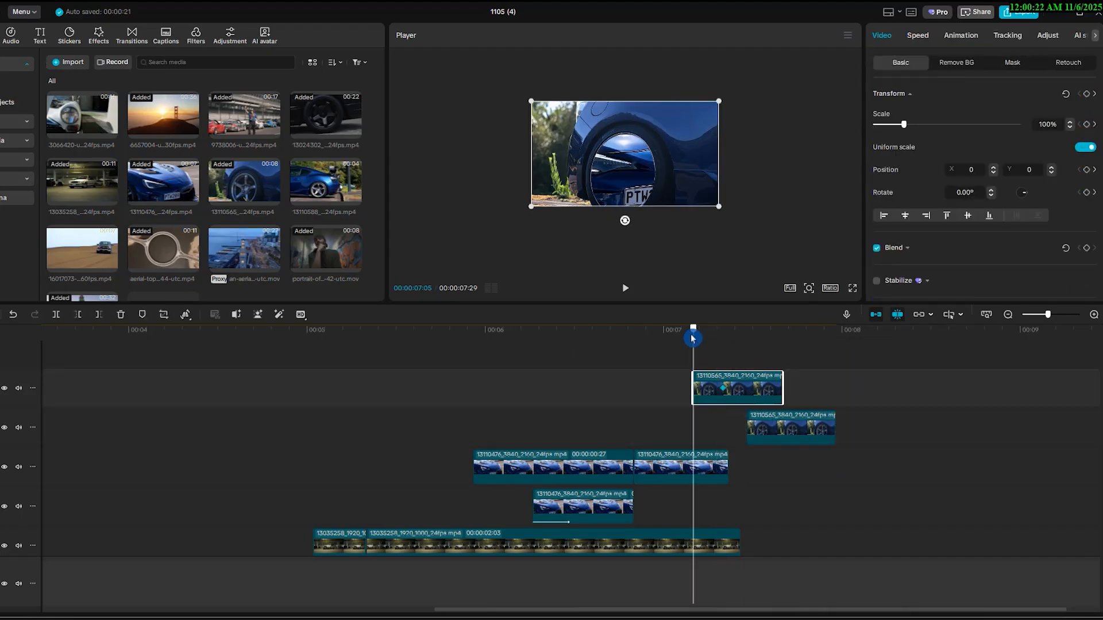
drag(904, 124, 1020, 140)
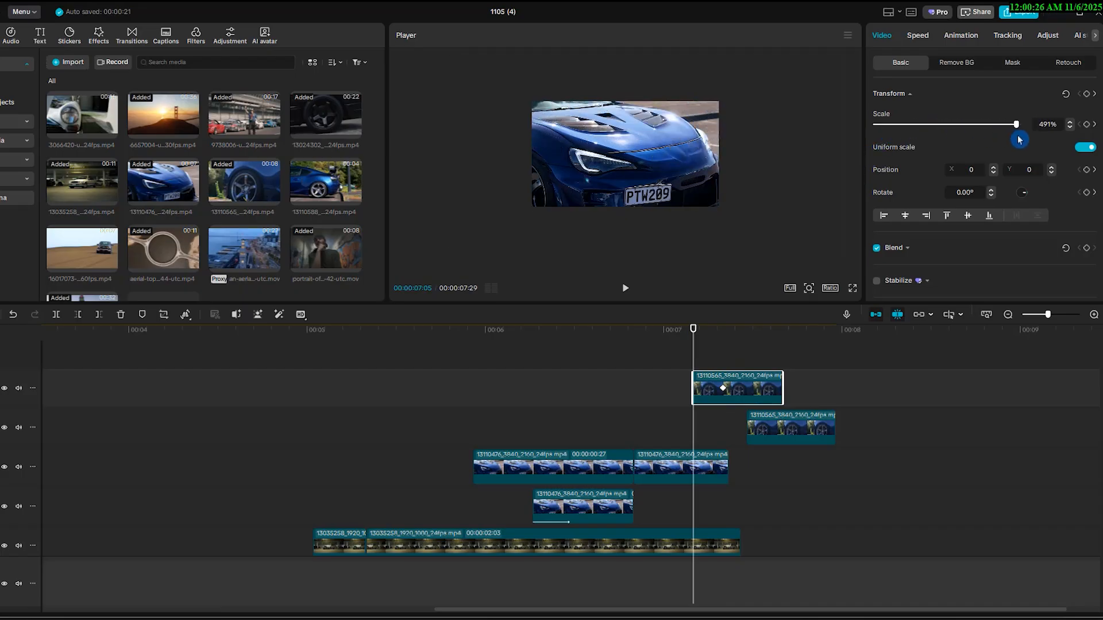
key(space)
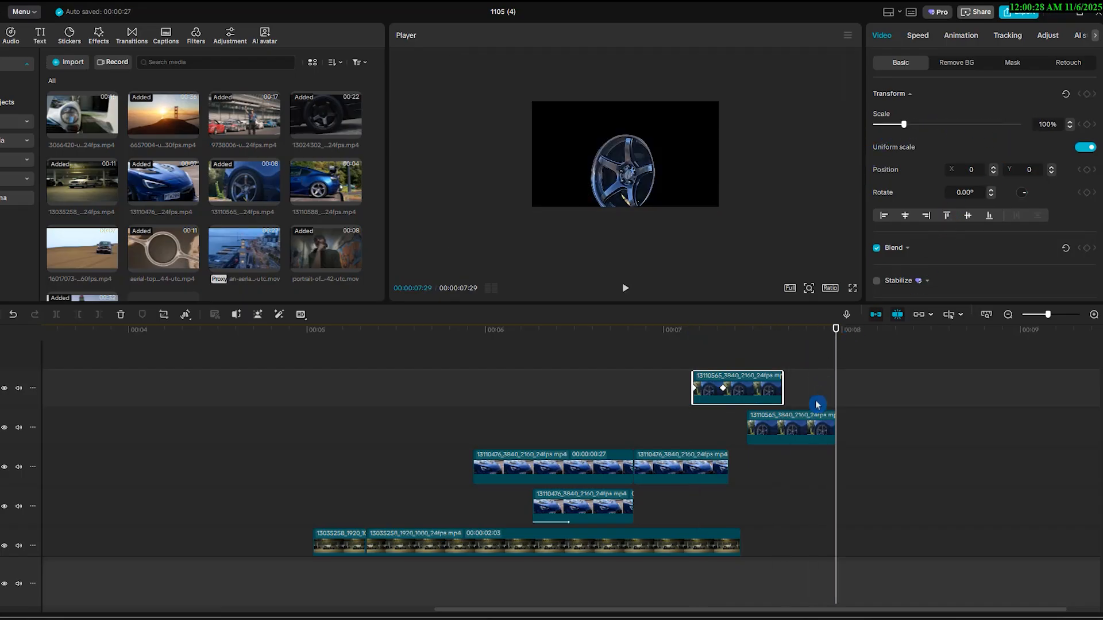
- Move the masked wheel copy to start at about 00:00:08:01 and extend the inverted-mask wheel clip to 00:00:01:07
drag(817, 423, 918, 424)
drag(784, 389, 914, 389)
- Replace the inverted-mask wheel clip's second keyframe with a 100% scale keyframe at 00:00:07:16, and play back the zoom
click(723, 387)
key(Delete)
drag(904, 124, 954, 126)
click(689, 336)
key(space)
click(755, 389)
key(Delete)
- Apply the Circular Ease preset curve to the inverted-mask wheel clip's keyframe at 00:00:07:16 and play it back
right_click(760, 394)
click(833, 487)
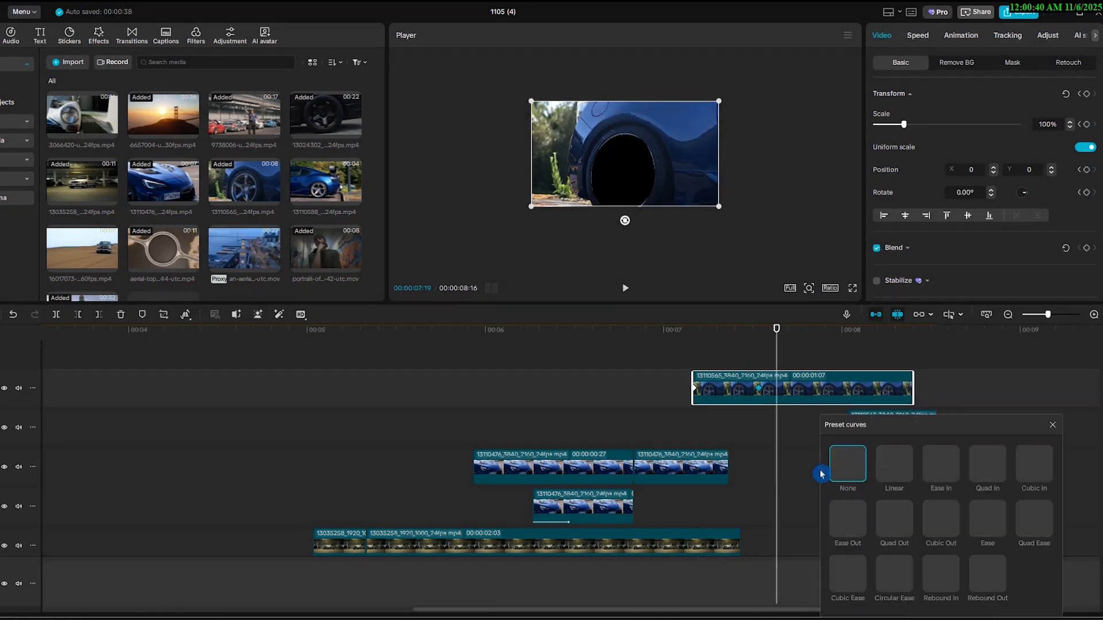
click(895, 574)
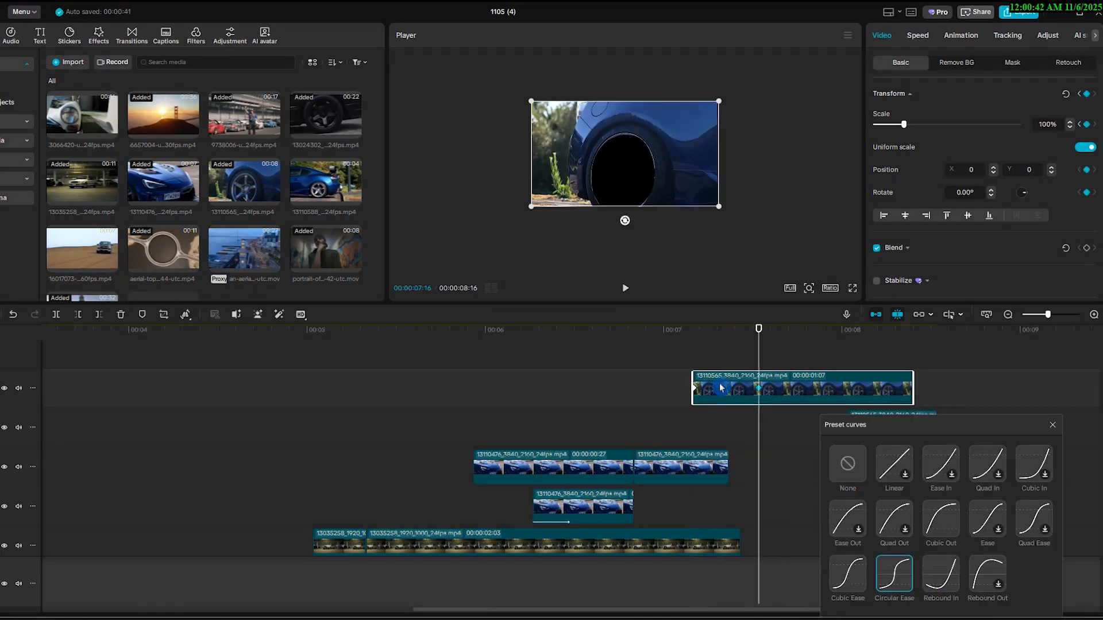
click(689, 339)
key(space)
- Shift the masked wheel copy to start at about 00:00:08:04 and play back the transition
click(889, 434)
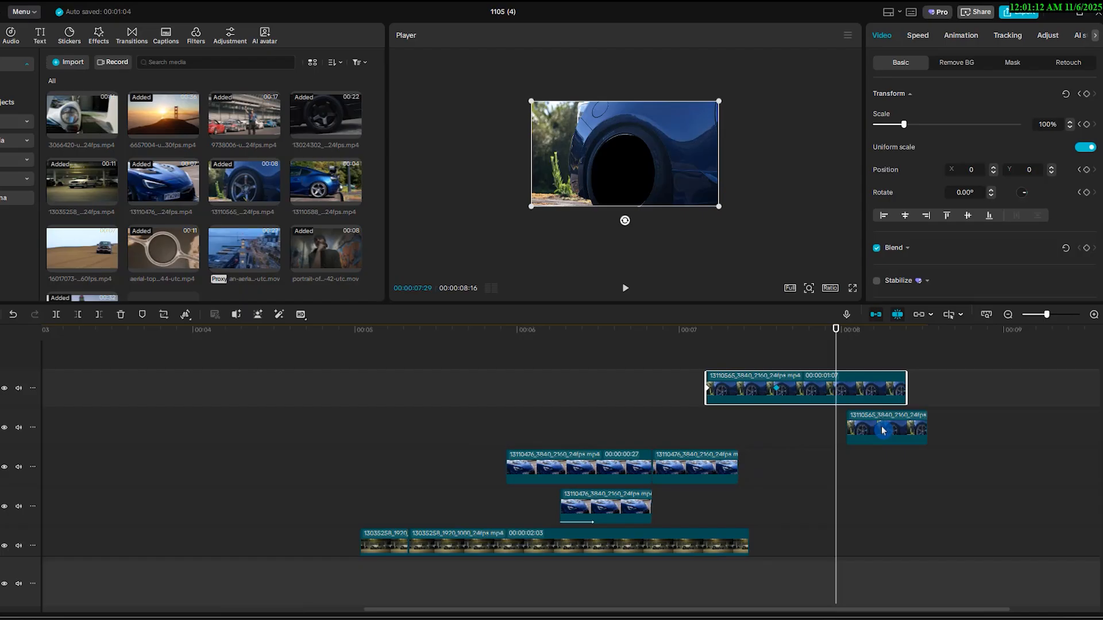
drag(889, 433, 905, 434)
click(695, 345)
key(space)
- Extend the blue car clip's unmasked trailing segment to a duration of 00:00:01:17
click(763, 400)
click(716, 463)
drag(726, 464, 914, 464)
- Keyframe the unmasked blue car segment at 00:00:07:09, and at 00:00:07:19 with scale 65% and position X 294, Y -373
click(717, 345)
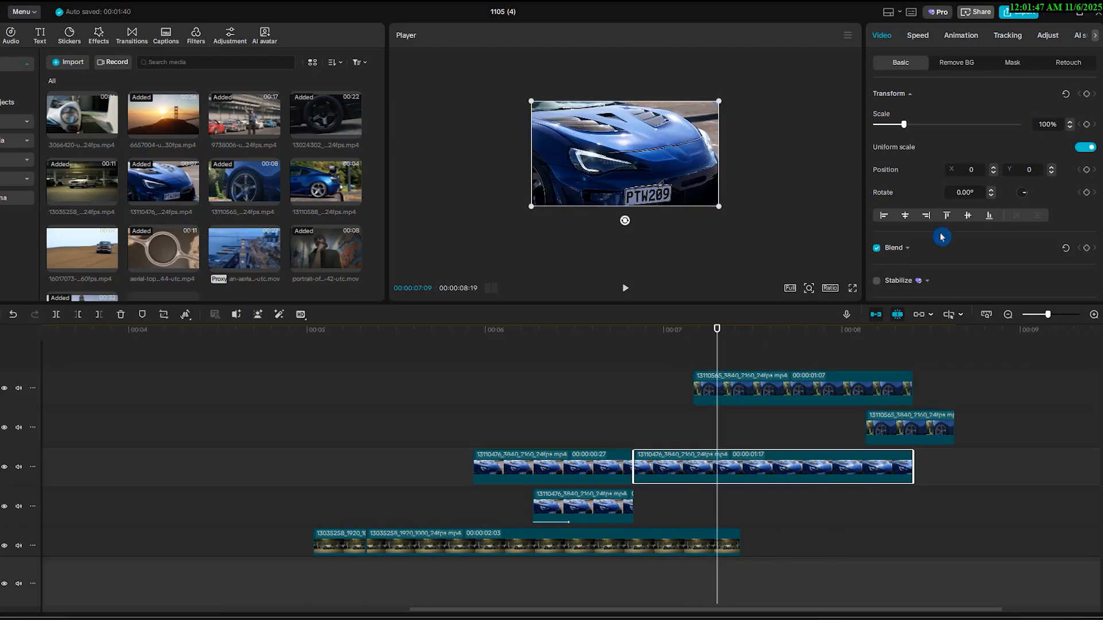
click(759, 396)
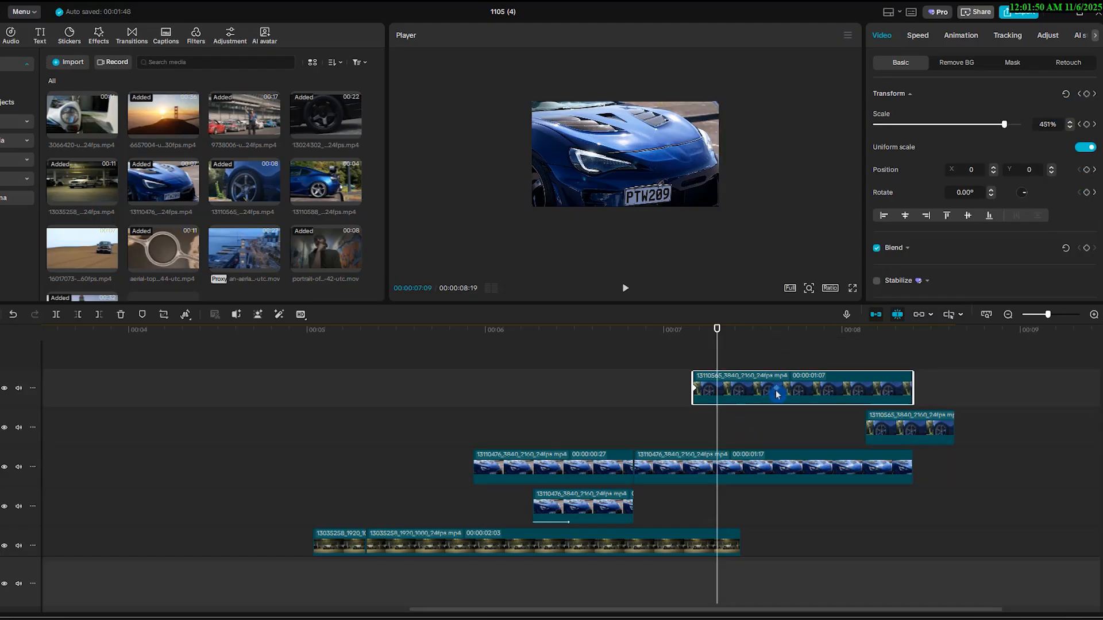
click(777, 389)
click(780, 463)
drag(903, 124, 896, 131)
drag(650, 170, 663, 185)
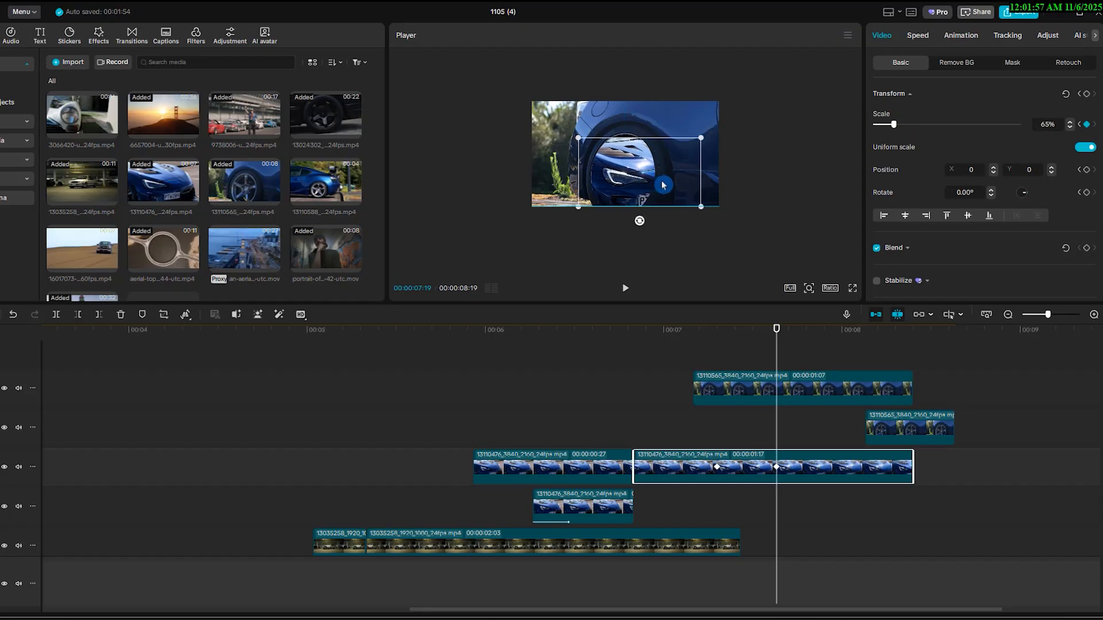
- Apply the Circular Ease preset curve to the unmasked blue car segment's keyframe at 00:00:07:19
click(782, 462)
right_click(775, 470)
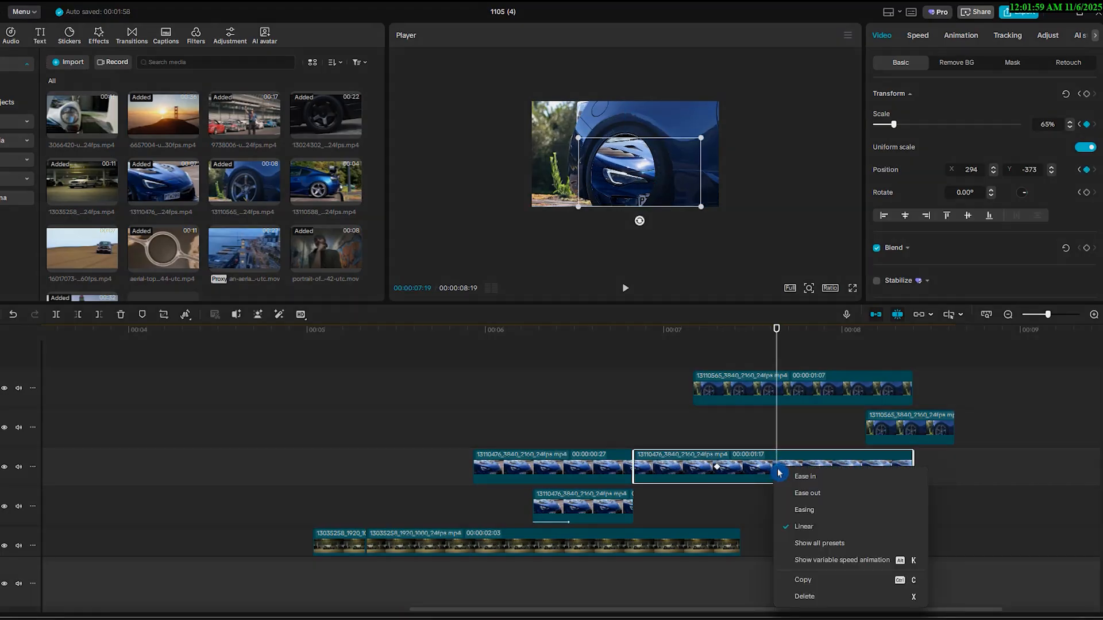
click(822, 545)
click(907, 567)
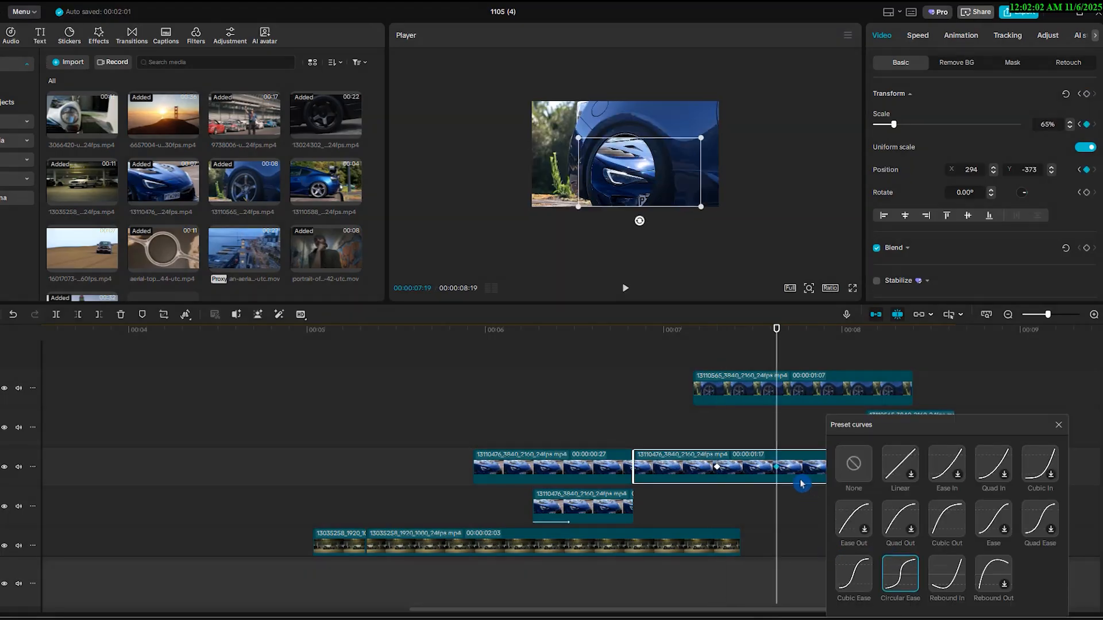
- Move the masked wheel copy to start at about 00:00:07:22, apply the Slide Up entrance animation and play back the transition
click(802, 485)
drag(895, 431, 822, 434)
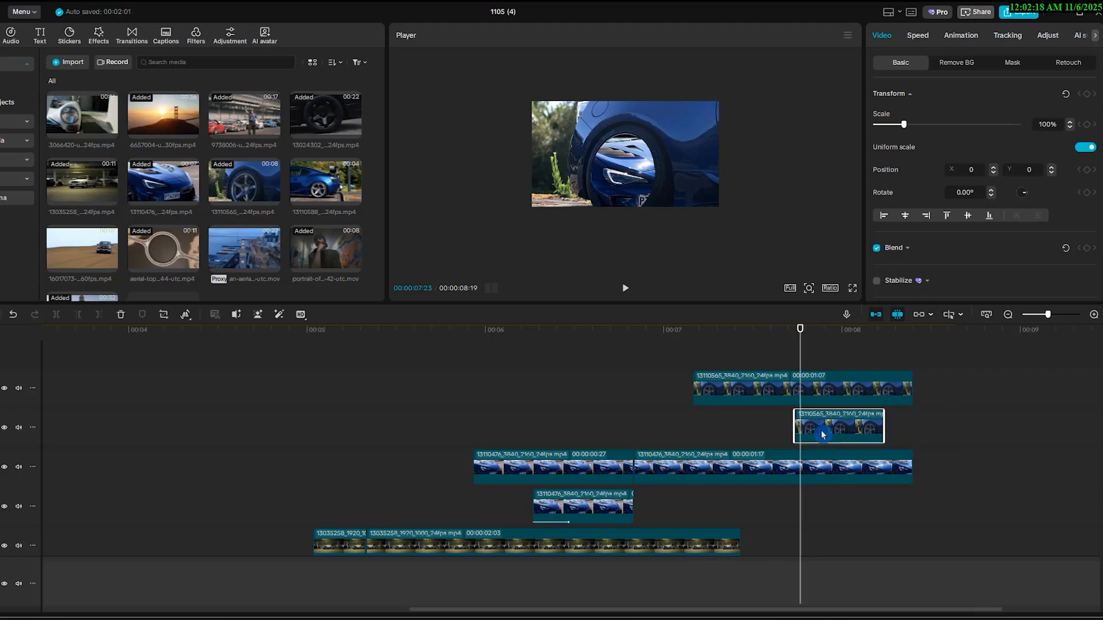
click(965, 64)
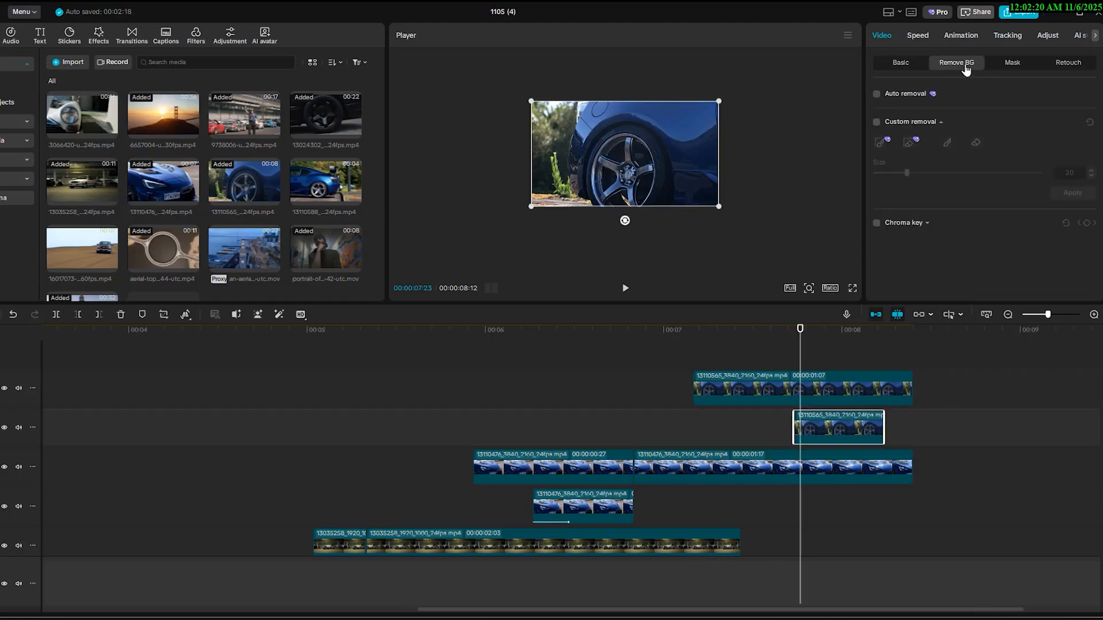
click(964, 37)
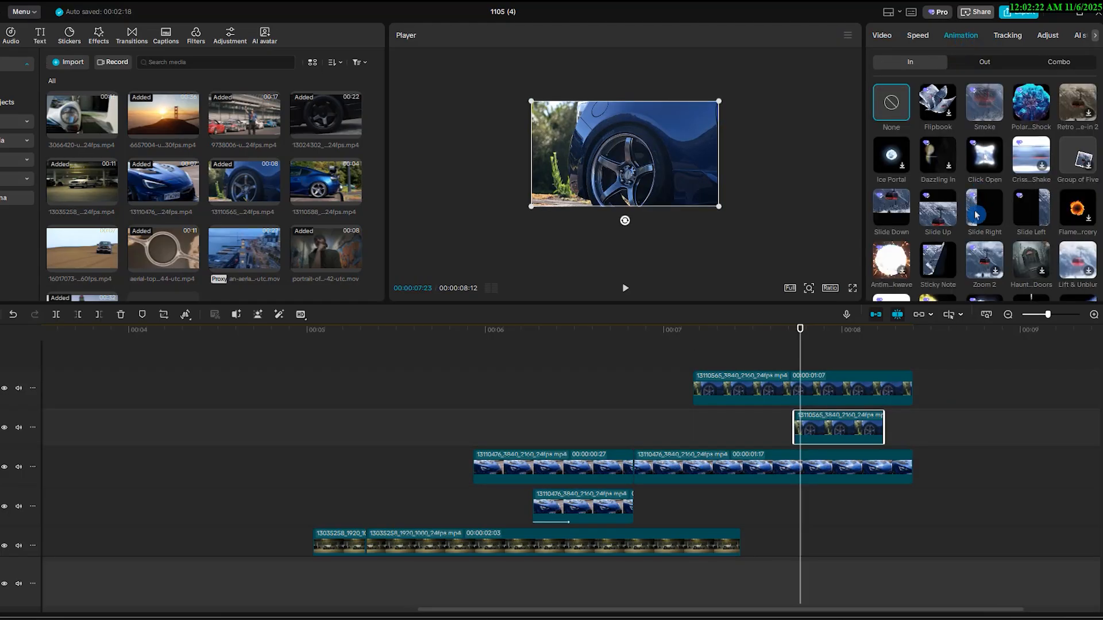
click(938, 208)
click(683, 332)
key(space)
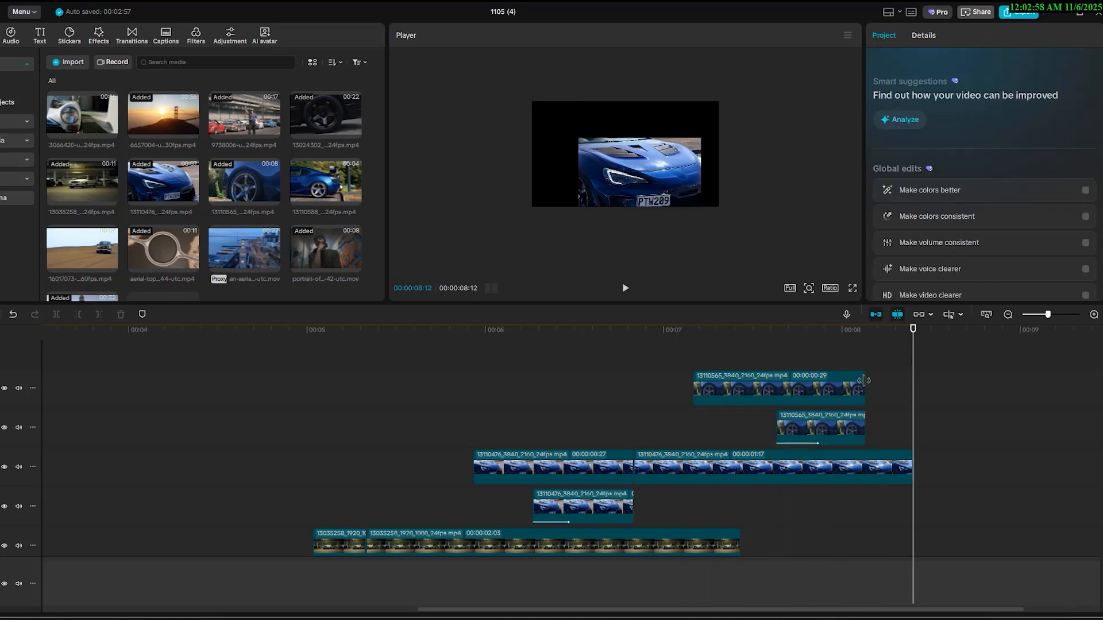
- Extend the upper wheel clip to 00:00:01:11 and its copy to about the same end point, and play back the result
drag(863, 380, 937, 381)
click(900, 401)
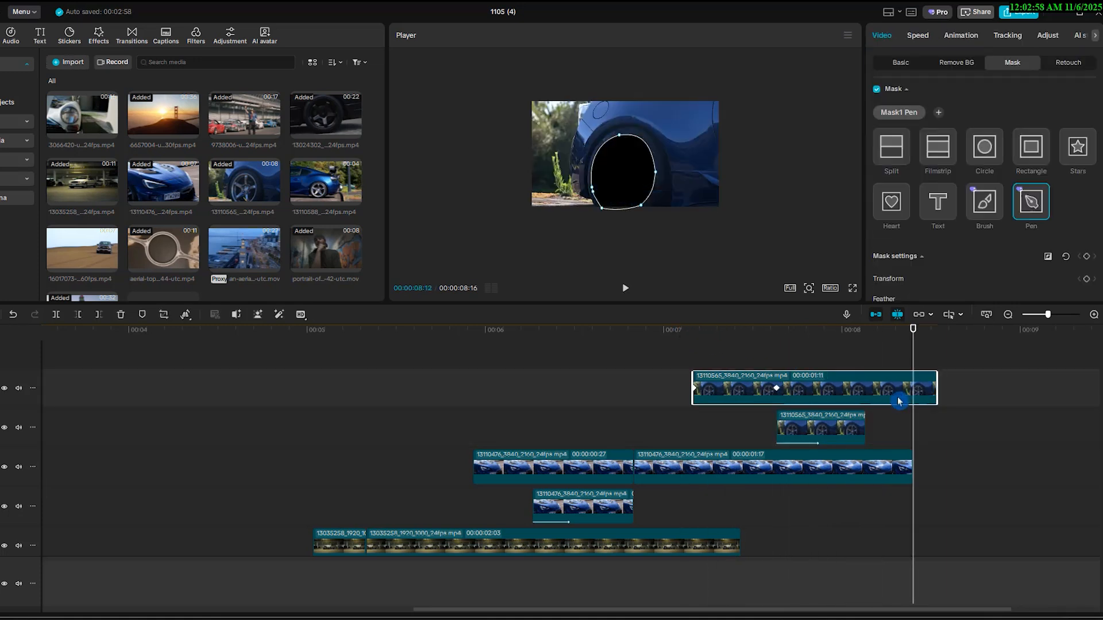
drag(864, 419, 944, 385)
click(684, 339)
key(space)
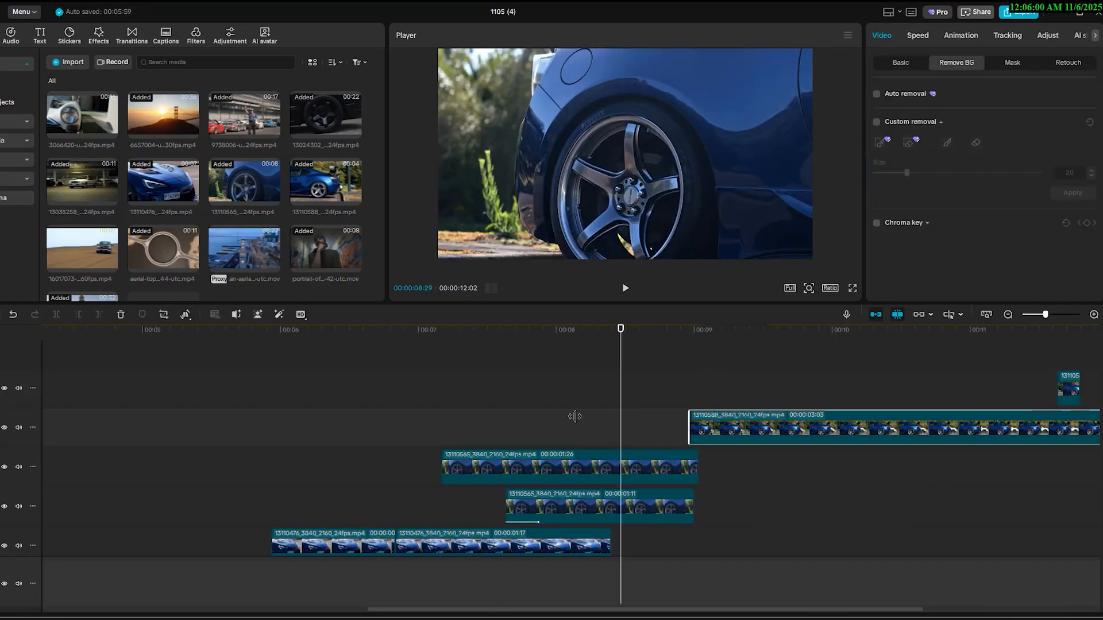
- Move the blue car rear-side clip to start at about 00:00:08:12 and split it at 00:00:09:03
drag(758, 420, 680, 420)
key(space)
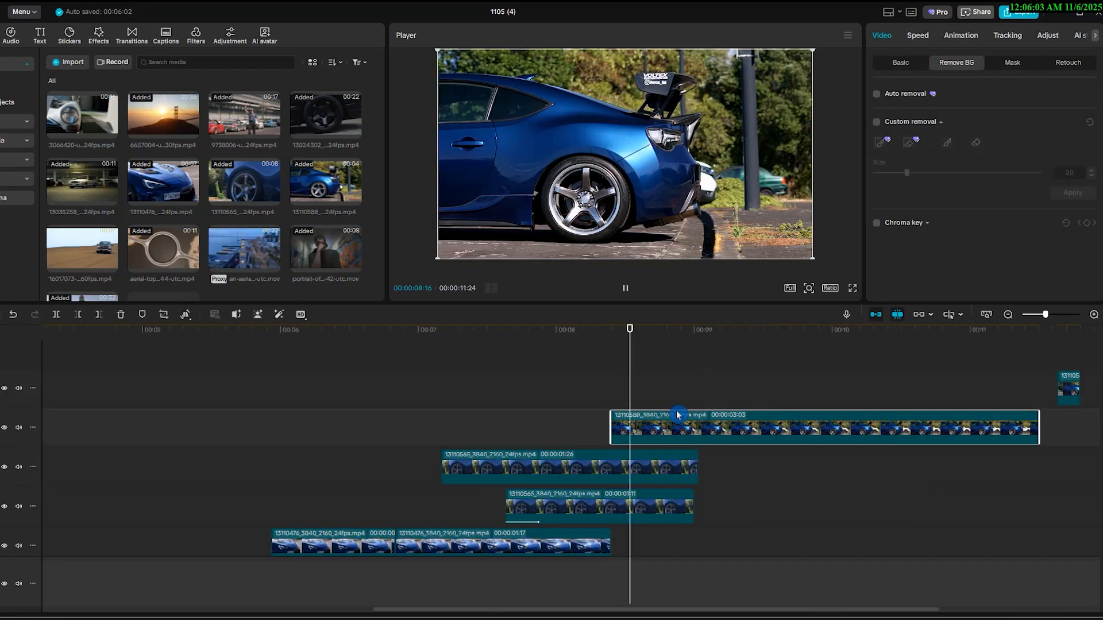
key(space)
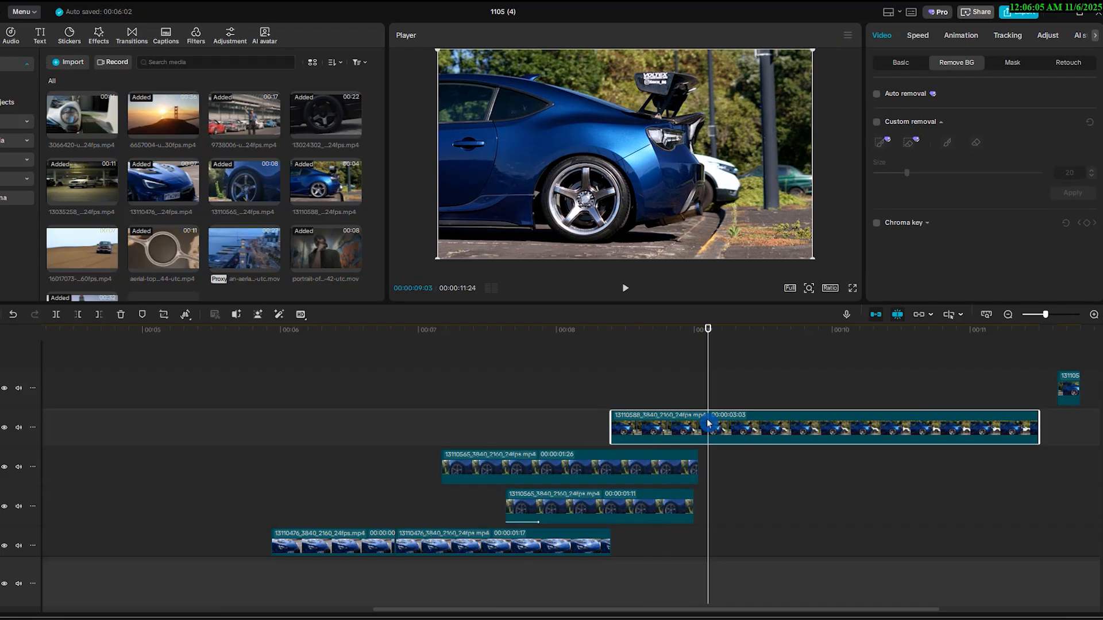
key(ctrl+b)
- Cut out the whole blue car from the leading rear-side segment with Custom removal and apply the cutout
click(652, 328)
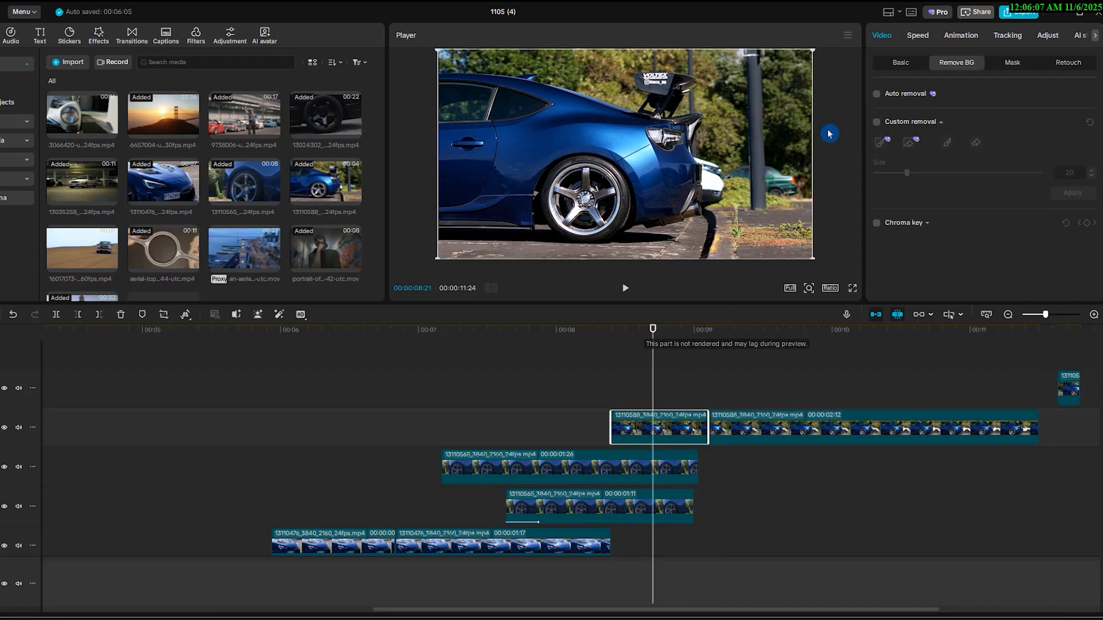
click(877, 122)
drag(460, 121, 666, 162)
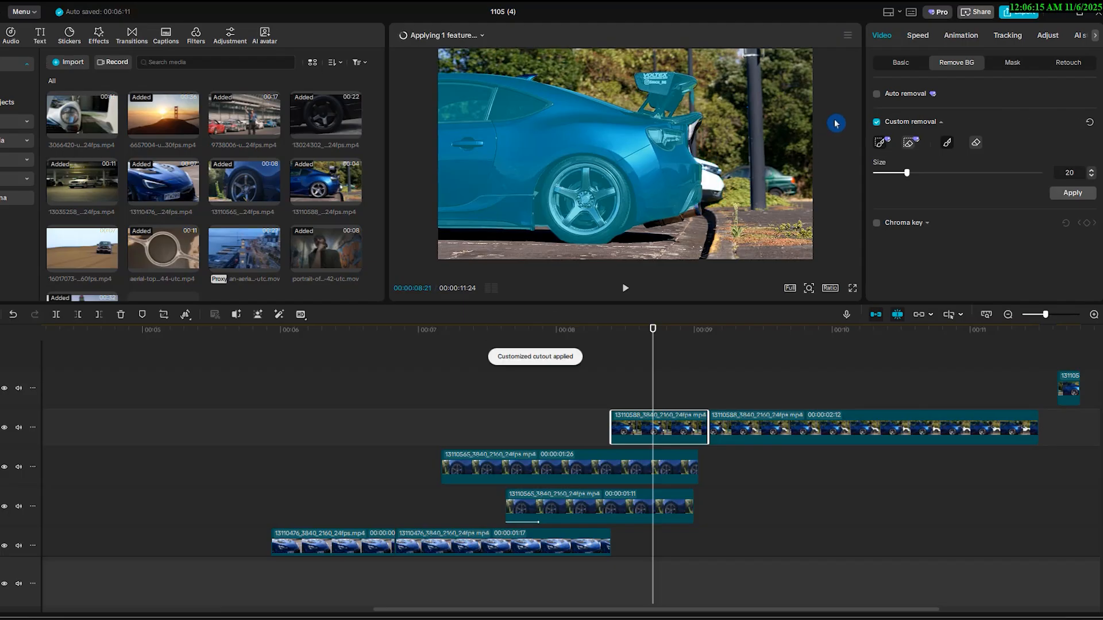
click(1064, 195)
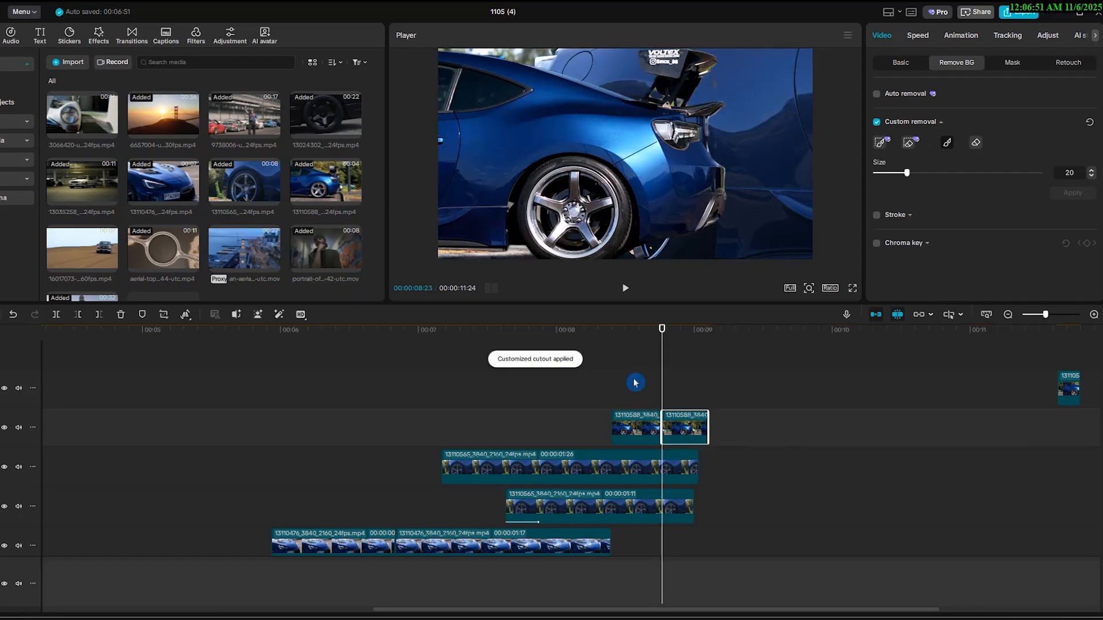
- Apply the Slide Right entrance animation to the leading blue car cutout segment and preview it
click(628, 415)
click(635, 433)
click(960, 38)
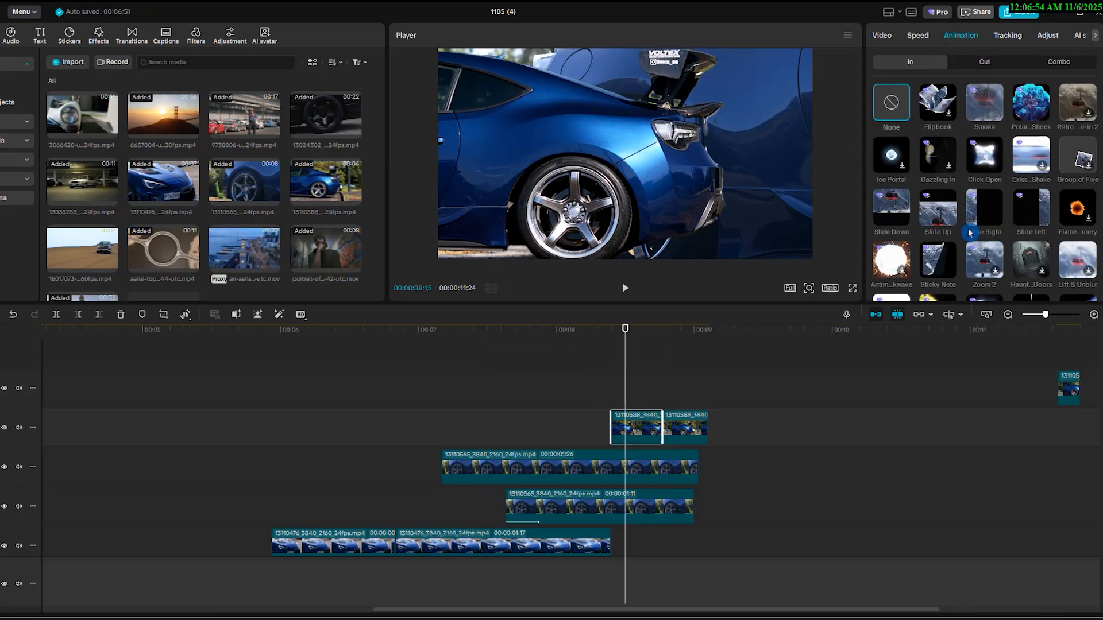
click(987, 211)
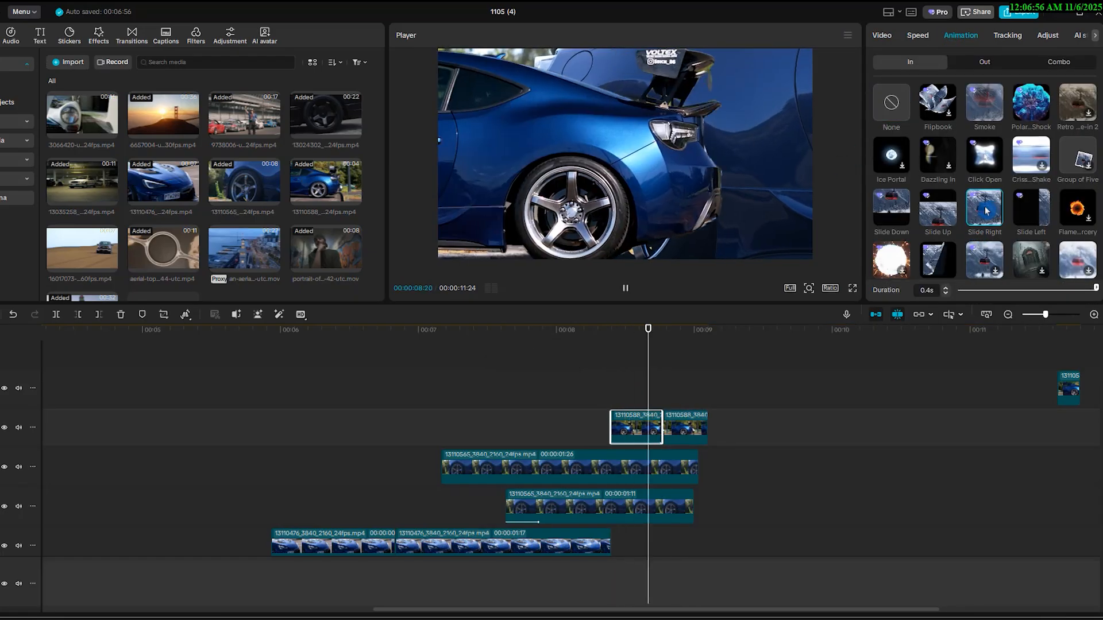
mouse_move(648, 341)
mouse_down()
mouse_move(613, 342)
mouse_move(637, 342)
mouse_up()
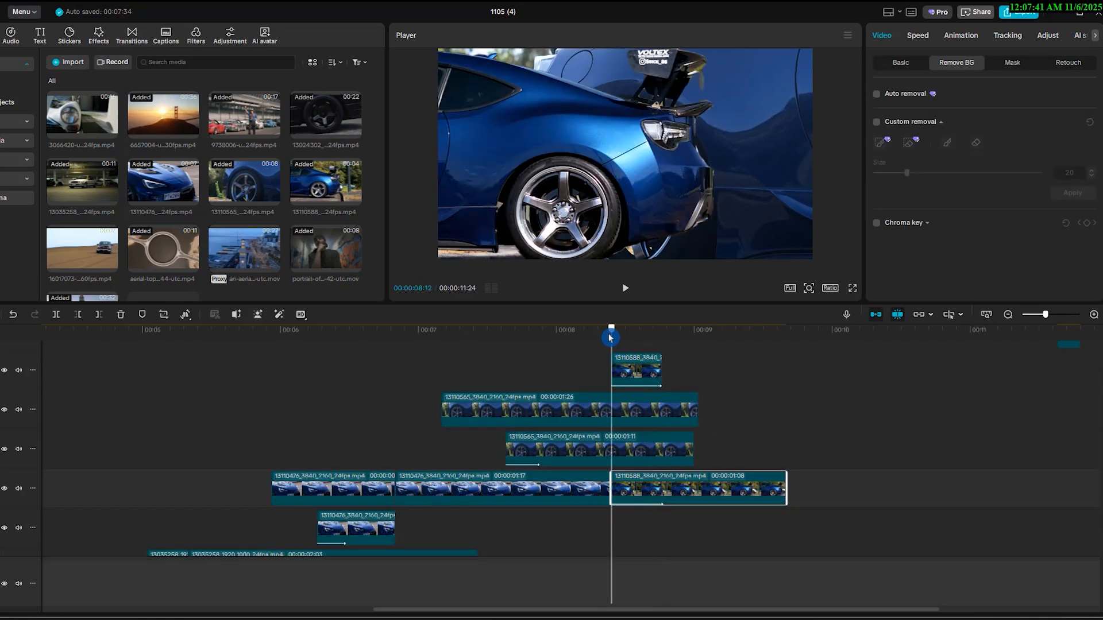
- Split both stacked blue wheel clips at 00:00:08:12
click(615, 405)
key(ctrl+b)
click(617, 449)
key(ctrl+b)
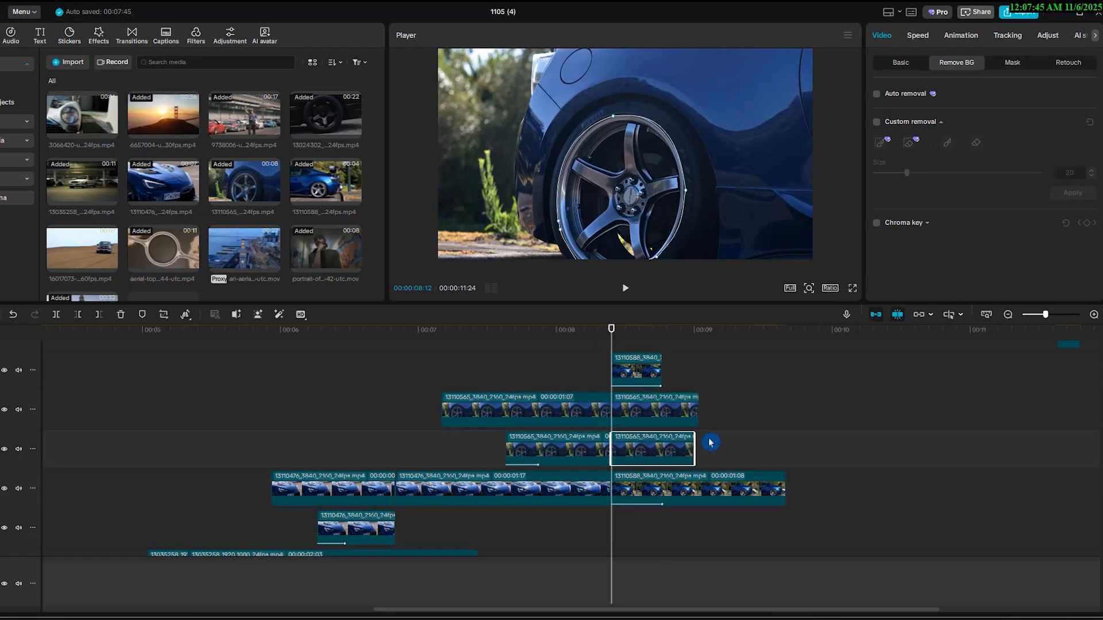
- Combine the trailing segments of both wheel clips into one compound clip
ctrl+click(661, 424)
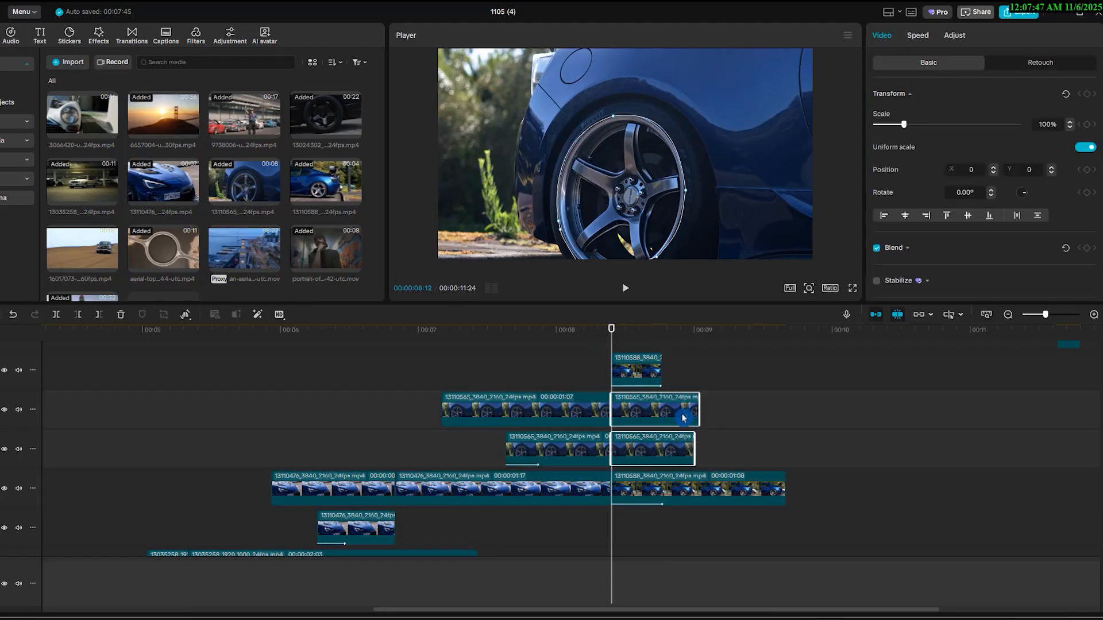
right_click(684, 418)
click(734, 384)
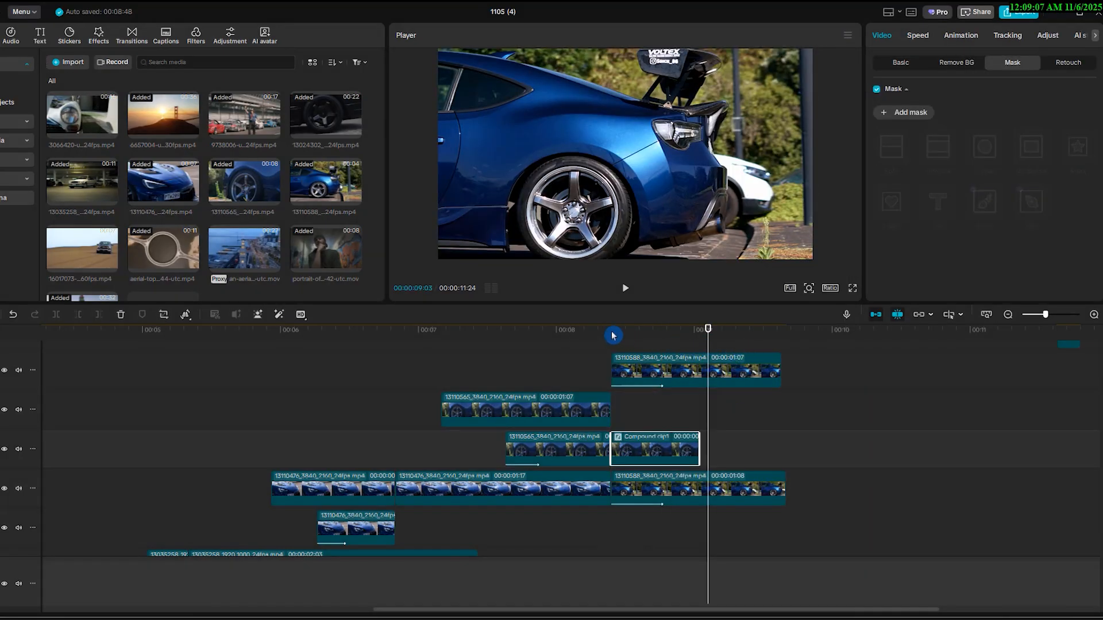
- Trim the compound wheel clip to end at about 00:00:08:23 and play back the transition
click(612, 335)
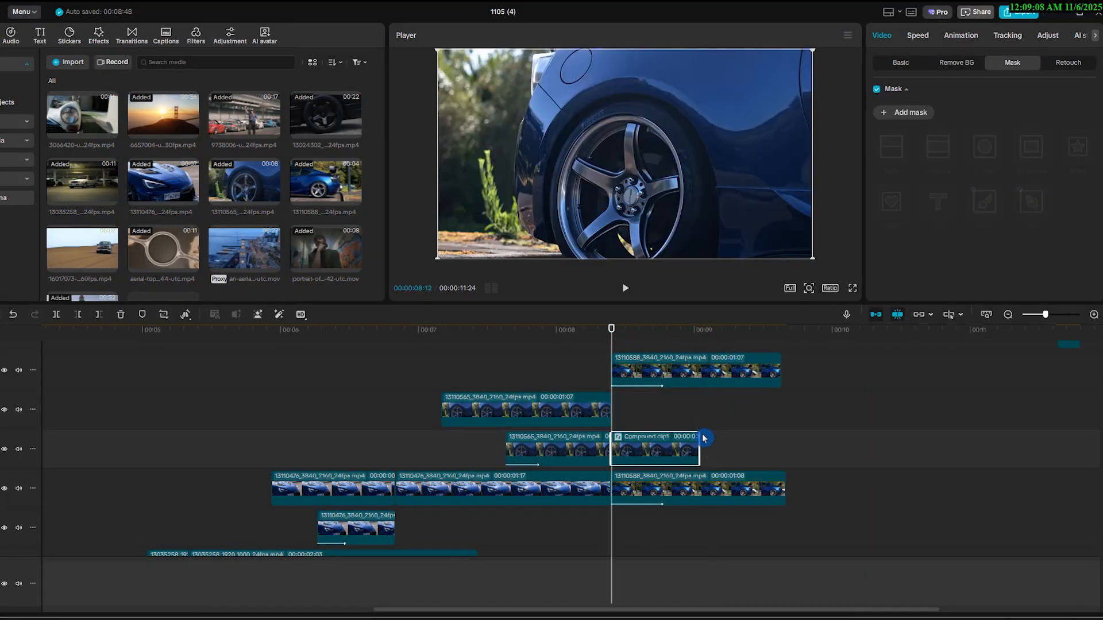
drag(697, 436, 661, 438)
click(697, 489)
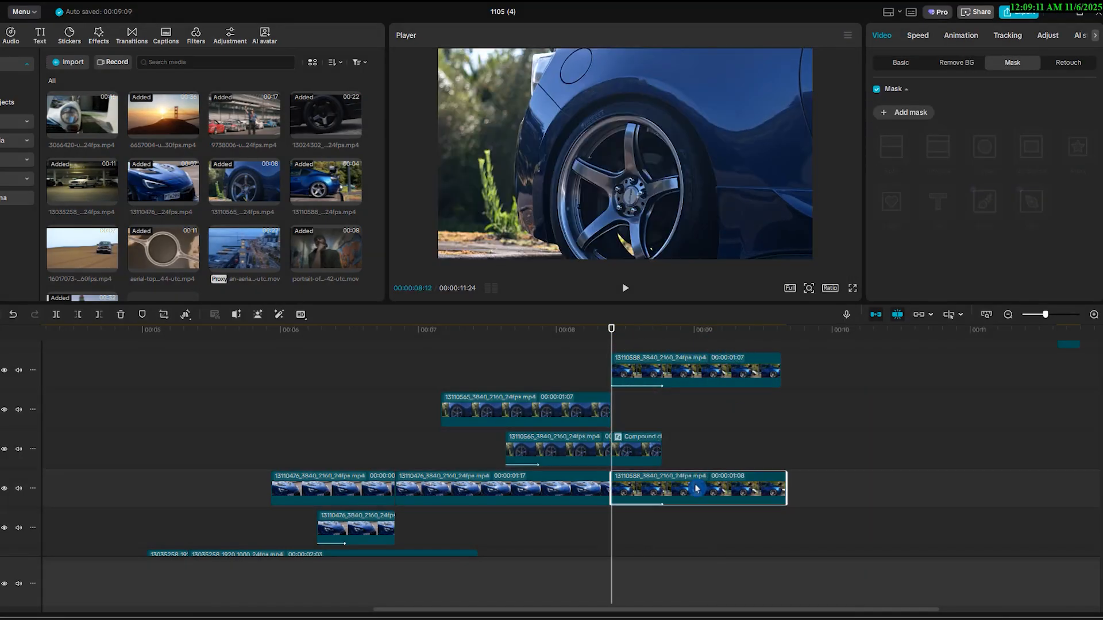
key(space)
key(space)
click(569, 341)
key(space)
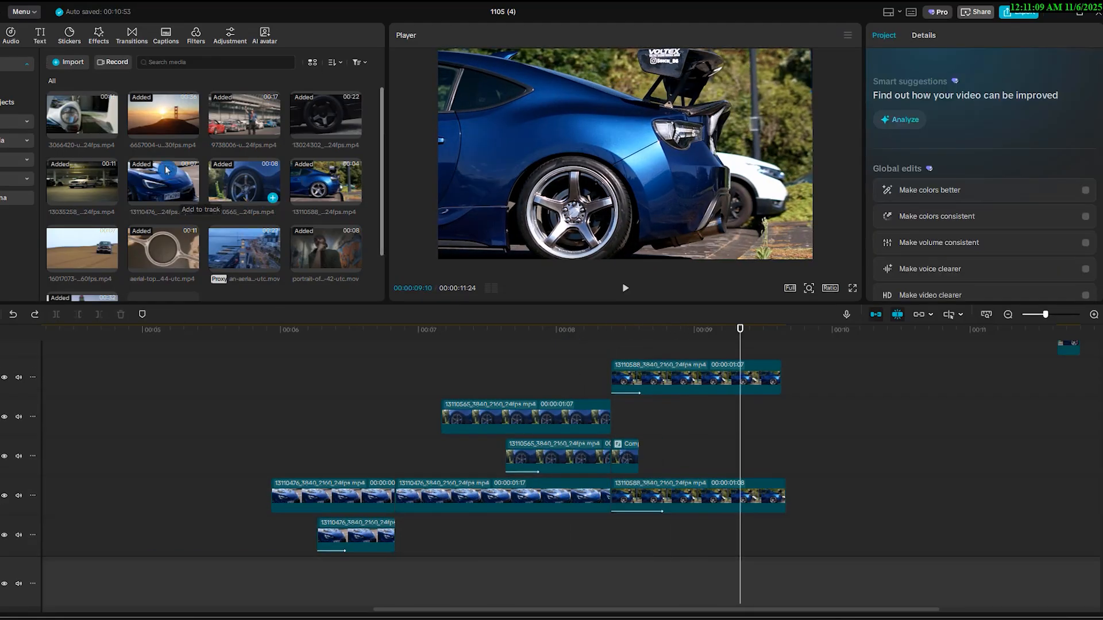
- Place the white car headlight clip at 00:00:09:10, enlarged to 107% to fill the frame, and split it at 00:00:09:25
drag(936, 371, 740, 349)
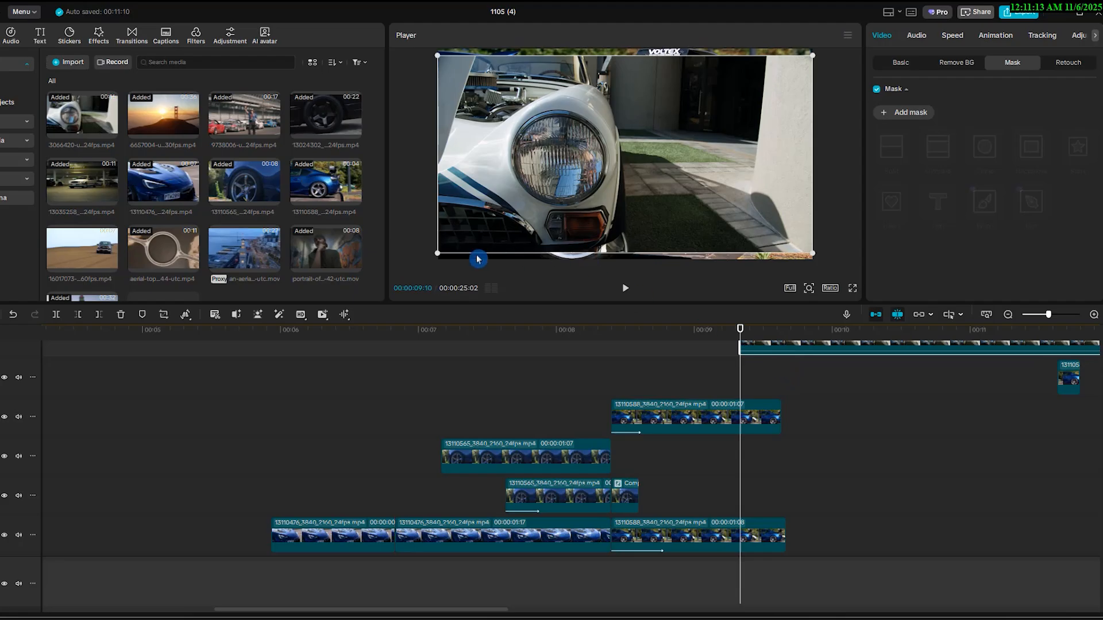
drag(440, 255, 424, 257)
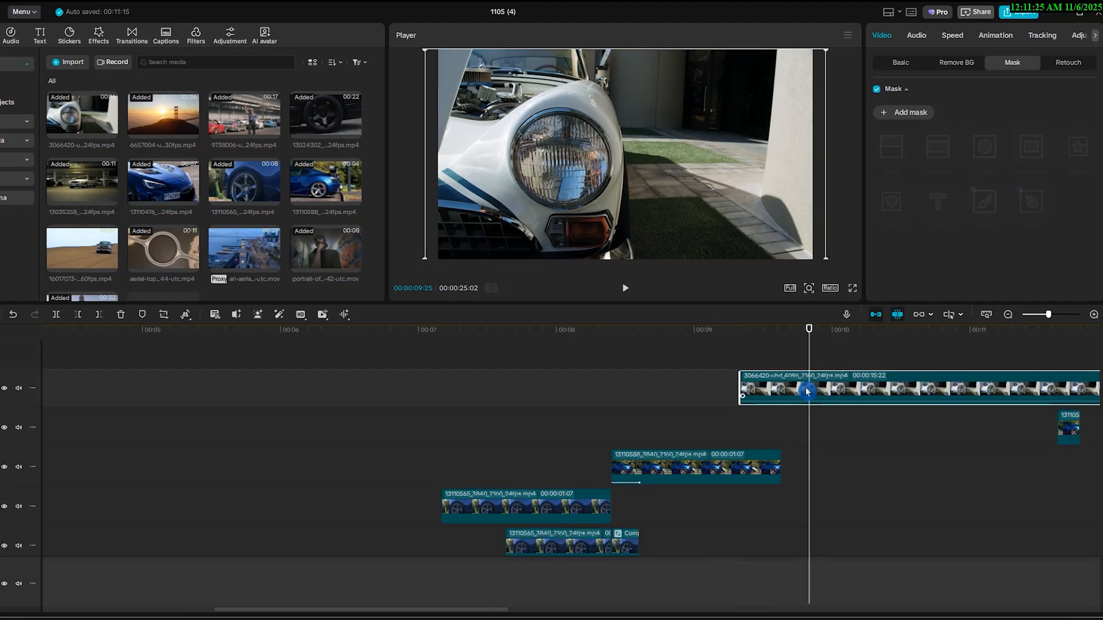
key(ctrl+b)
- Extend the upper blue car clip to 00:00:02:11 and duplicate the headlight clip's leading segment onto the track above
click(778, 458)
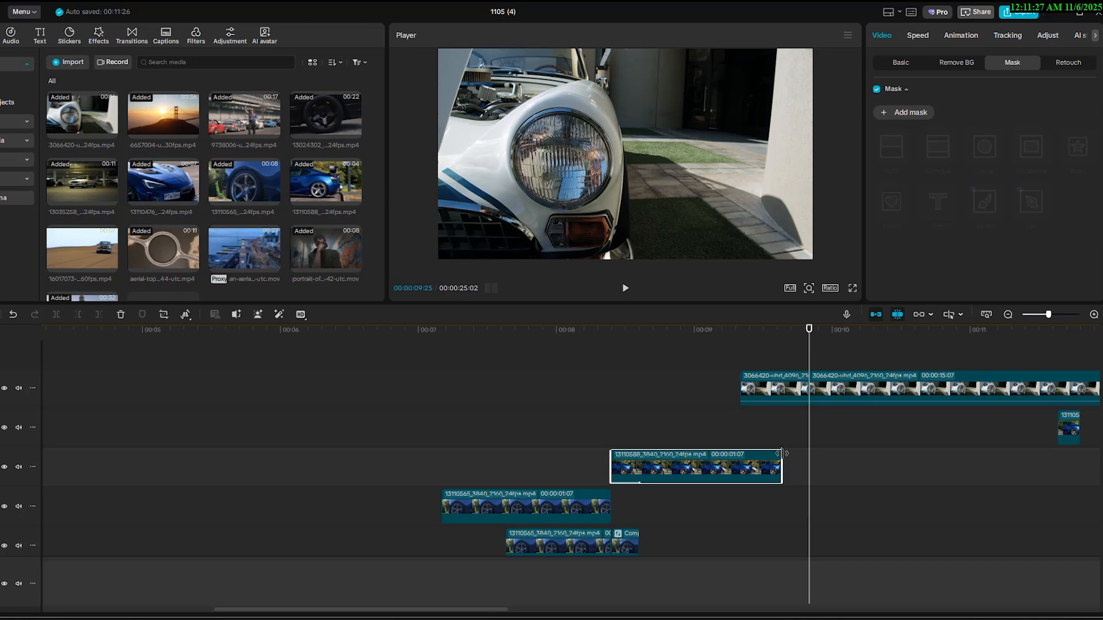
drag(781, 454, 936, 454)
click(784, 386)
drag(742, 332, 846, 332)
click(763, 336)
drag(773, 366, 787, 382)
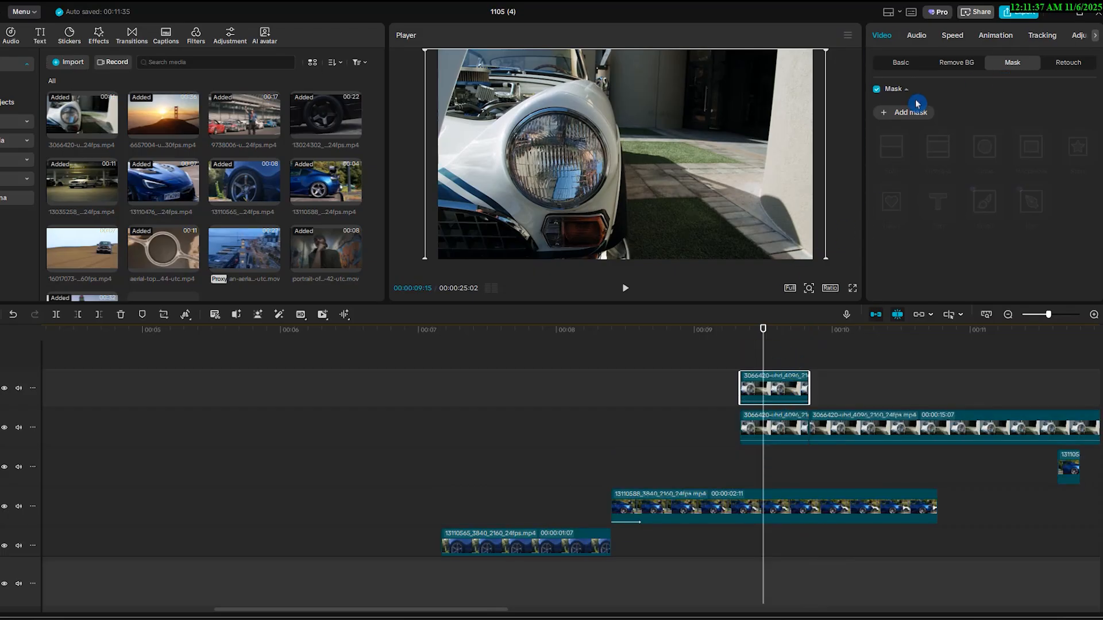
- Add a circle mask around the headlight on the duplicated segment, at position X -701, Y -61 and size 1013 by 1027
click(915, 117)
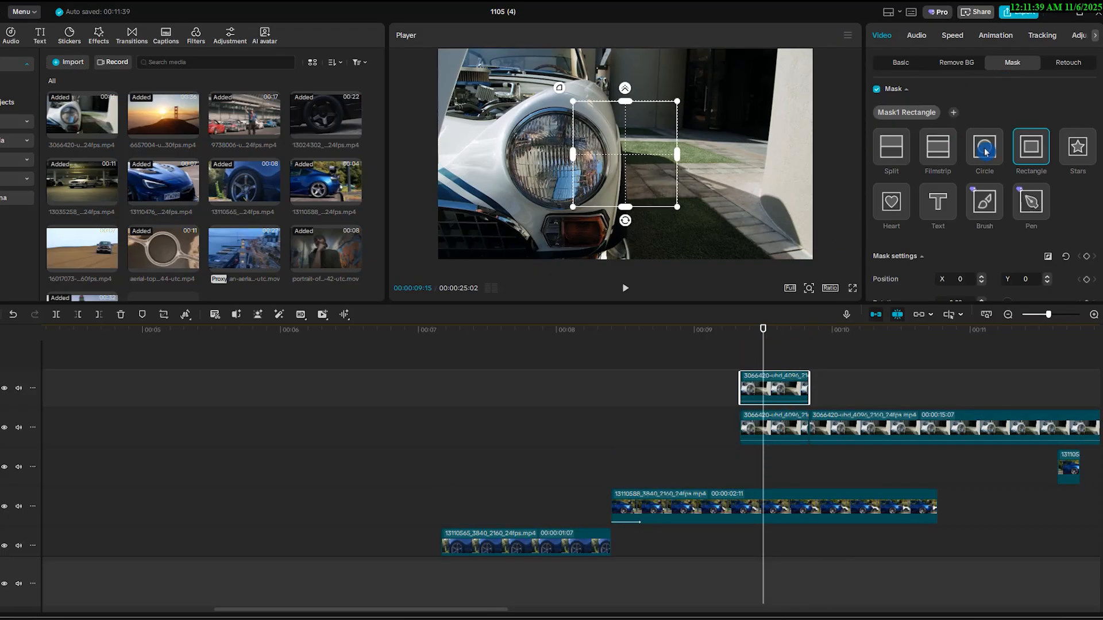
drag(658, 171, 593, 177)
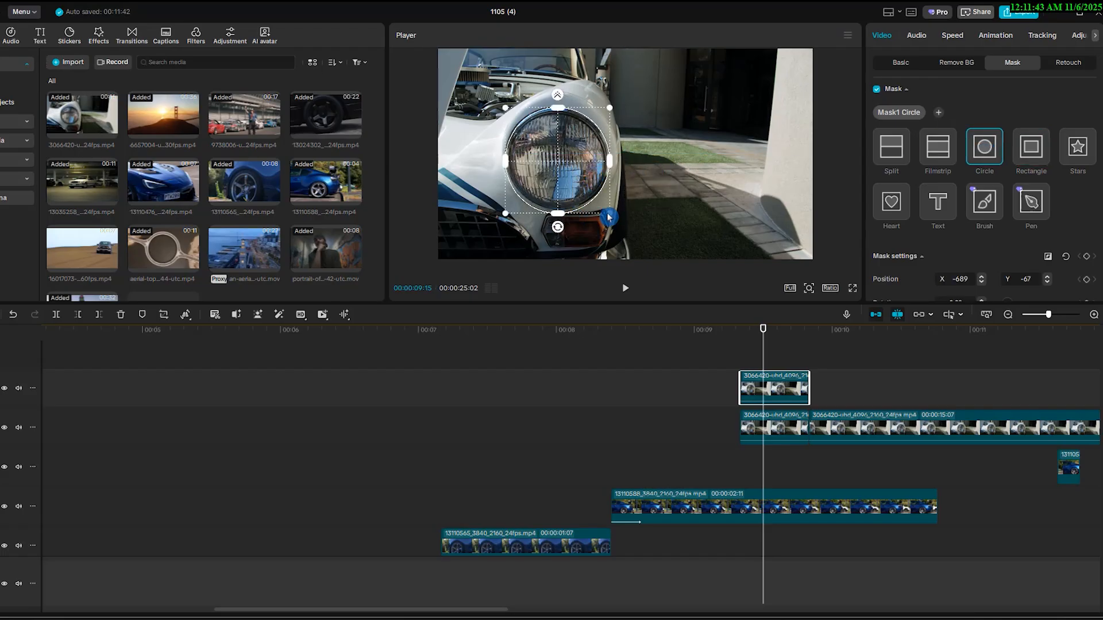
drag(609, 213, 561, 210)
scroll(919, 216, down, 4)
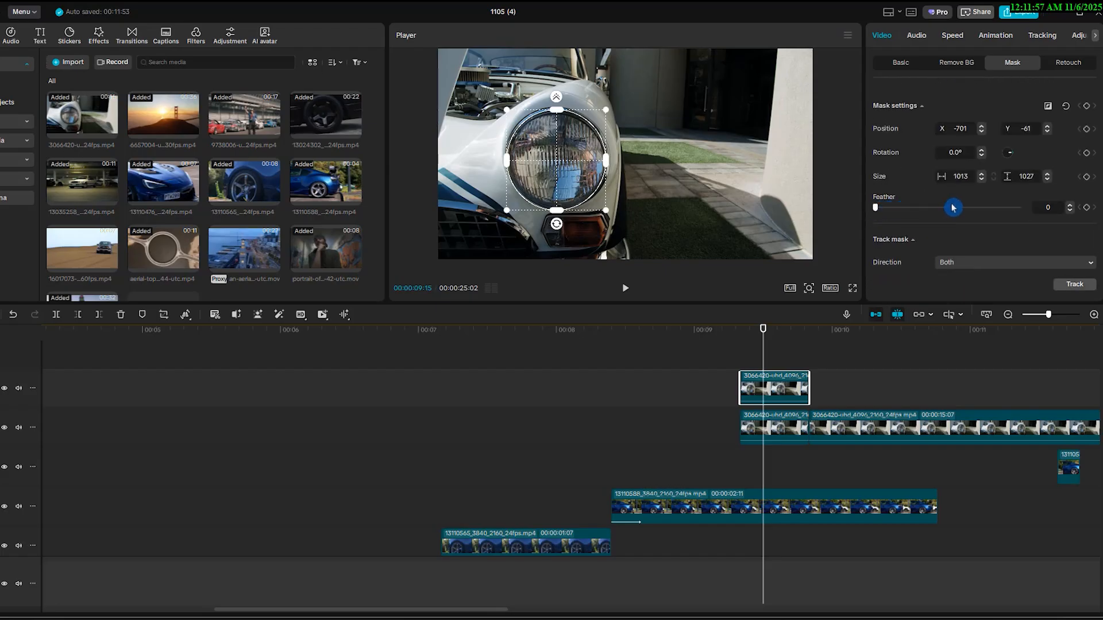
click(804, 430)
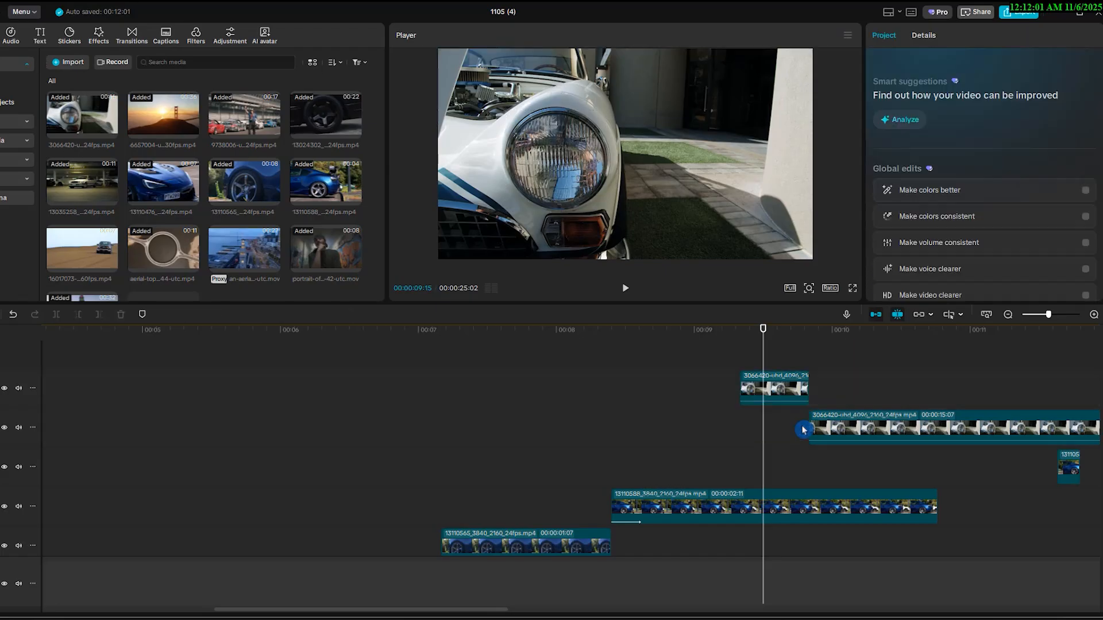
key(Delete)
click(776, 396)
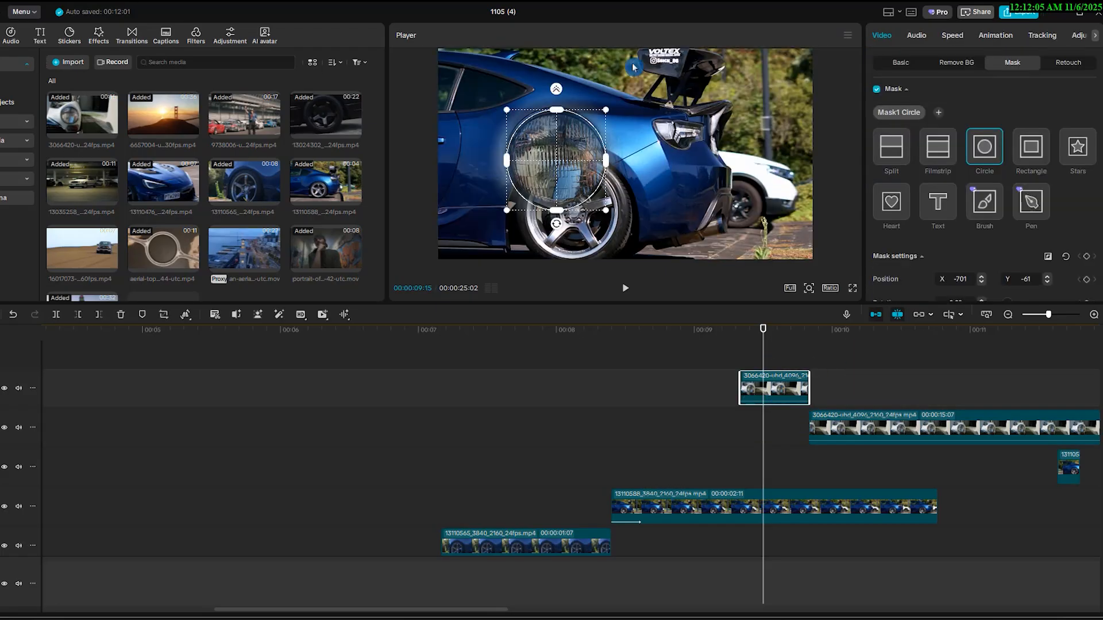
key(ctrl+z)
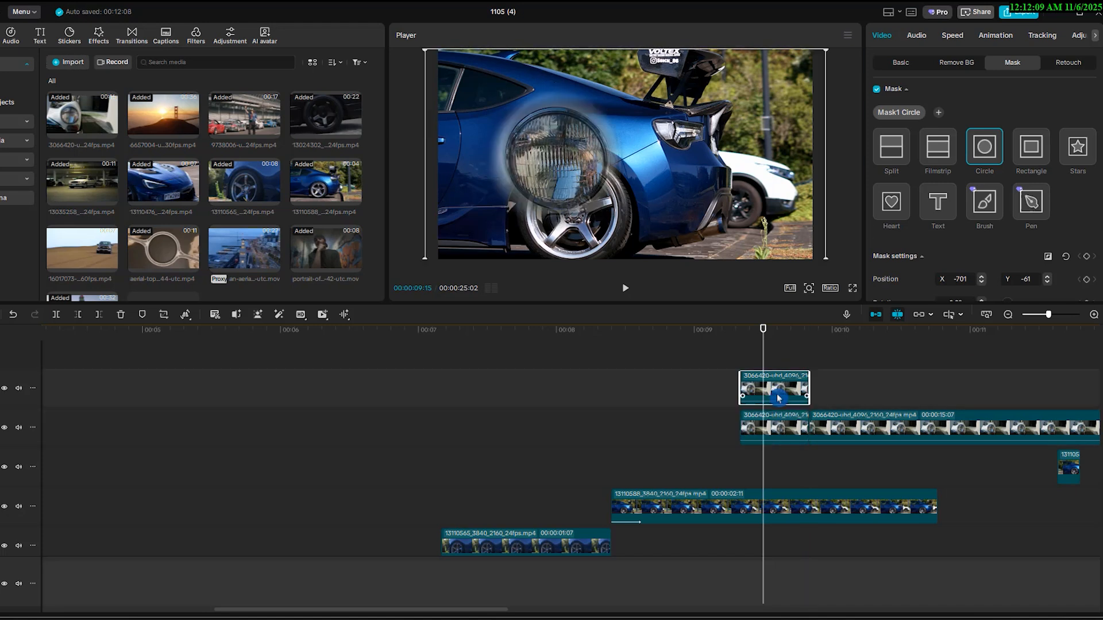
- Delete the headlight clip's long trailing segment and move the lower leading segment to start at about 00:00:10:00
click(849, 431)
key(Delete)
drag(792, 429, 883, 428)
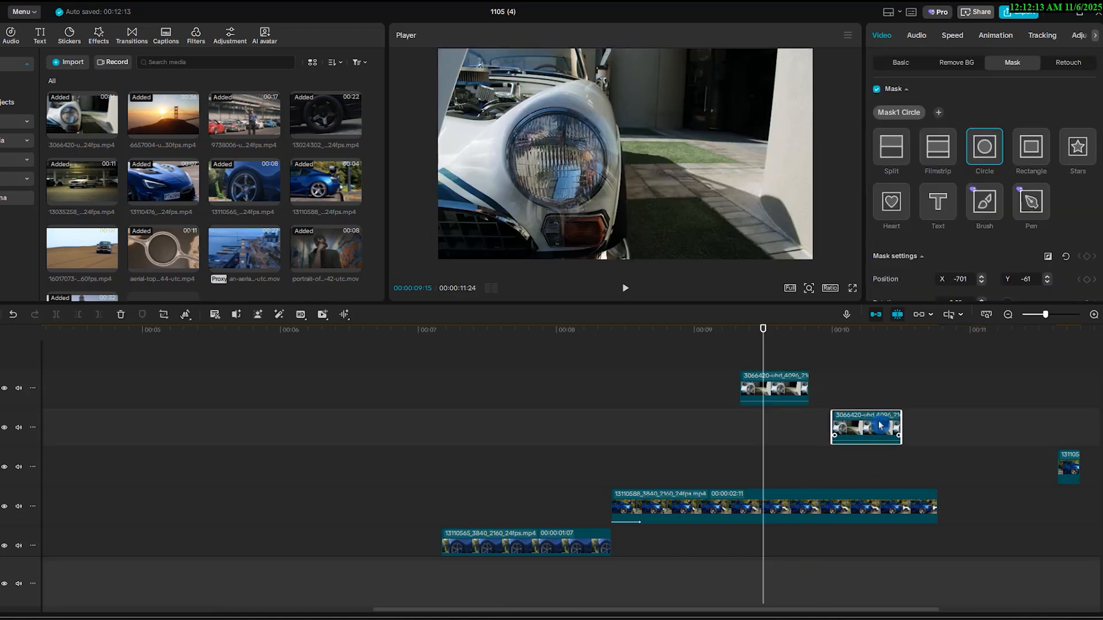
- Keyframe the upper headlight segment at 00:00:09:19, and at 00:00:09:11 with scale 500% and position X 2327, Y 0
click(797, 398)
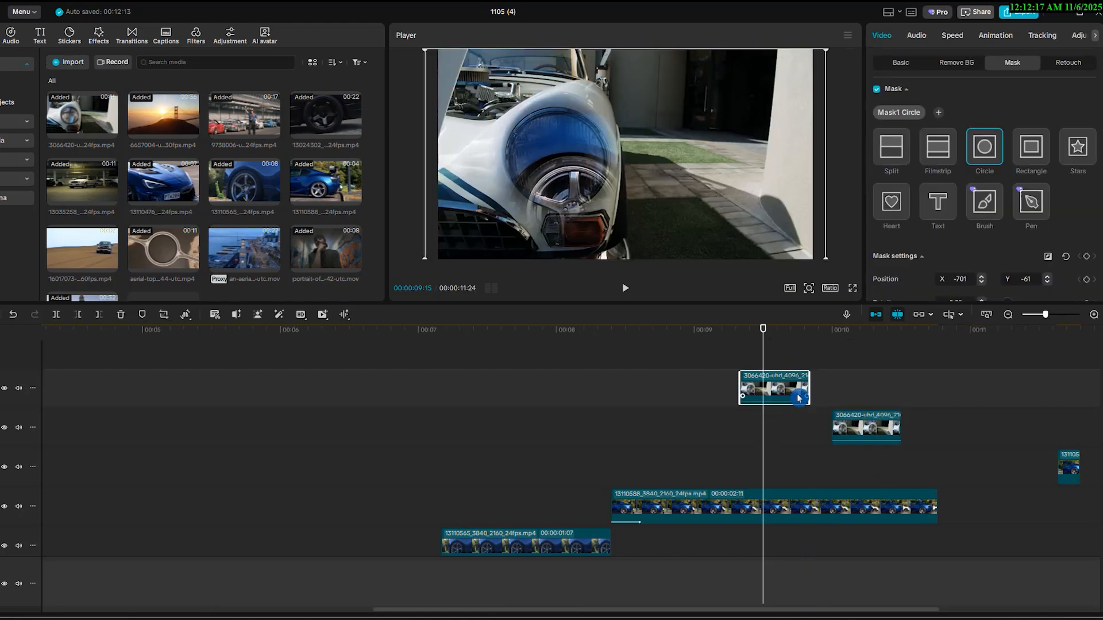
drag(735, 340, 782, 348)
click(900, 62)
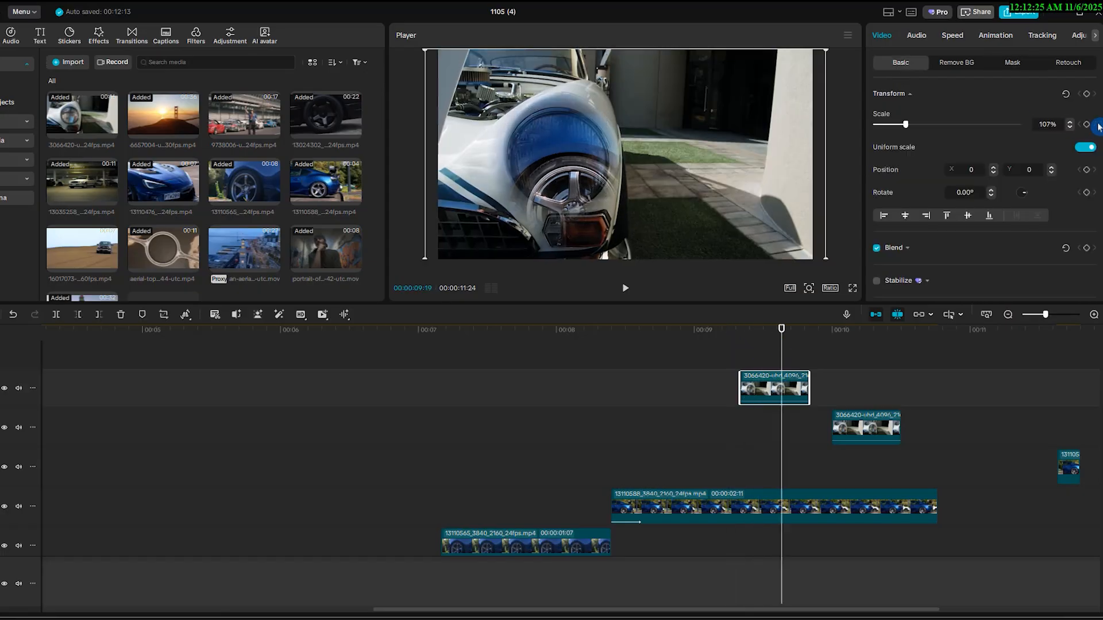
click(745, 328)
drag(926, 131, 1020, 126)
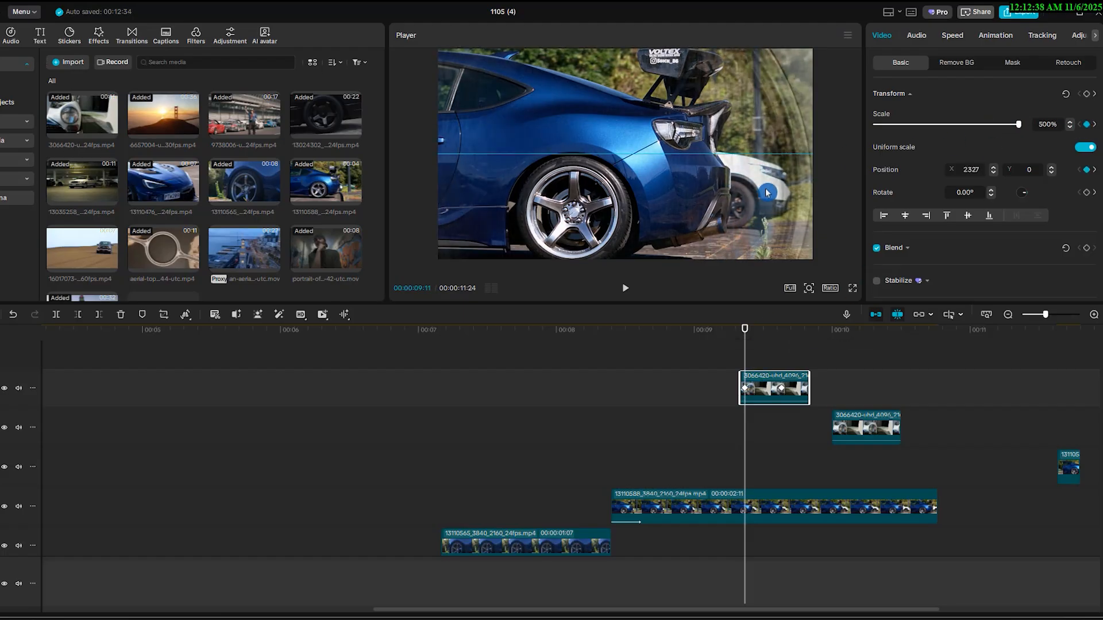
- Apply the Circular Ease preset curve to the upper headlight segment's keyframe at 00:00:09:19
click(785, 342)
right_click(789, 393)
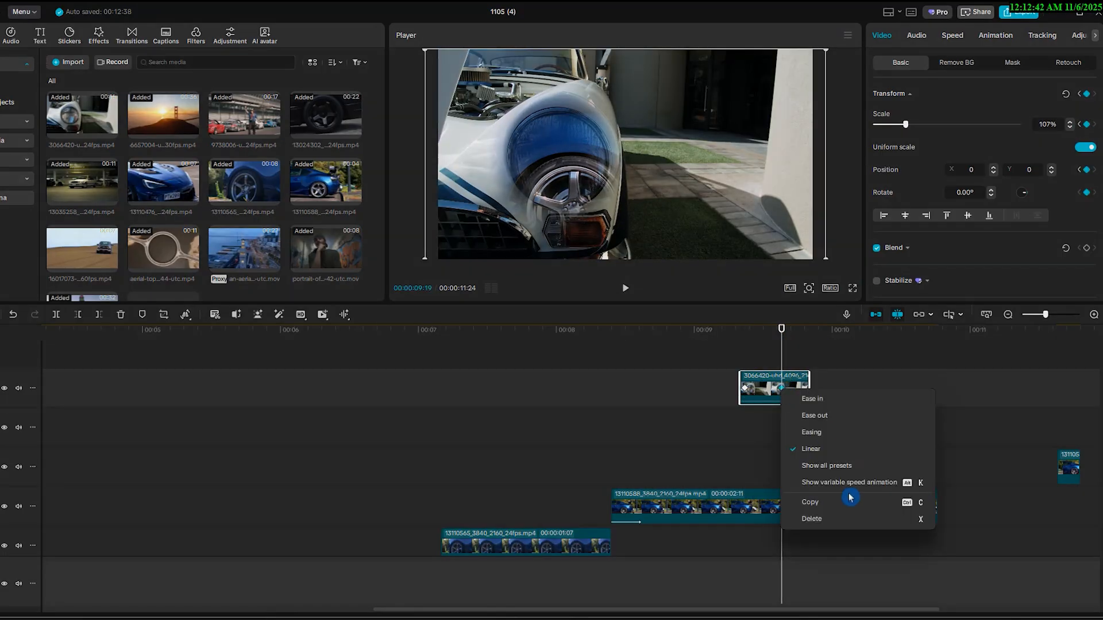
click(850, 495)
click(788, 393)
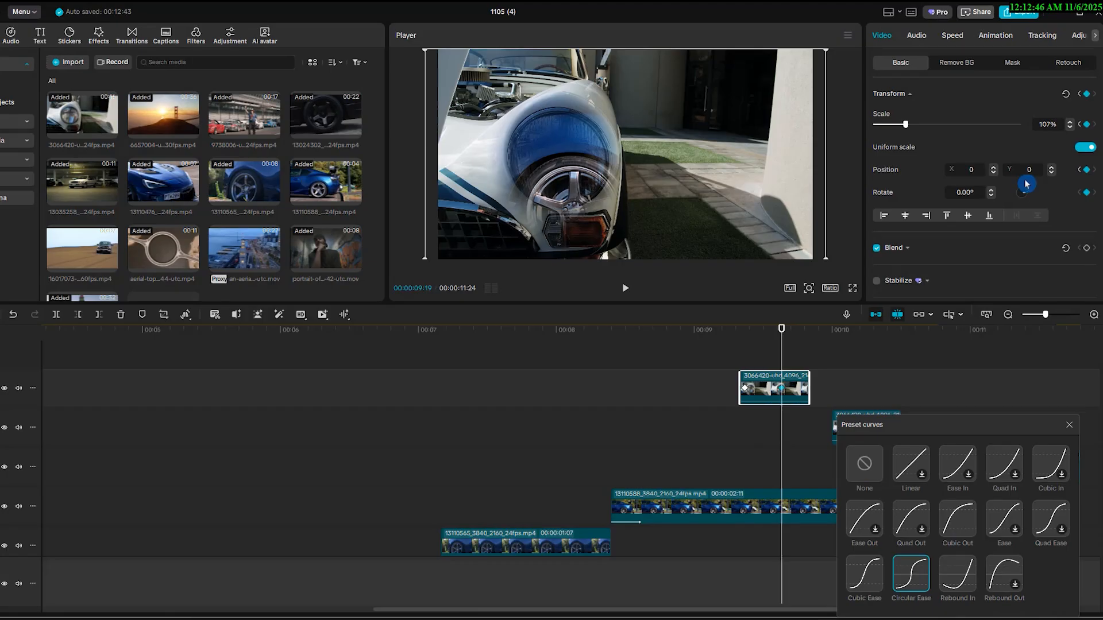
- Remove the feather from the upper headlight segment's circle mask
click(1021, 65)
scroll(936, 269, down, 3)
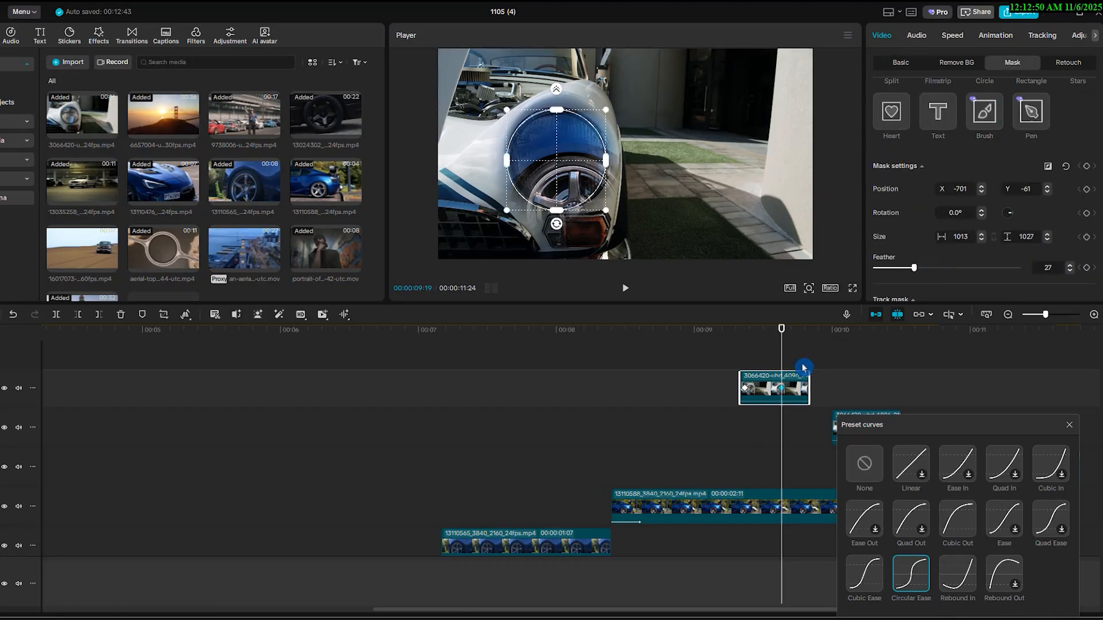
click(745, 388)
click(782, 390)
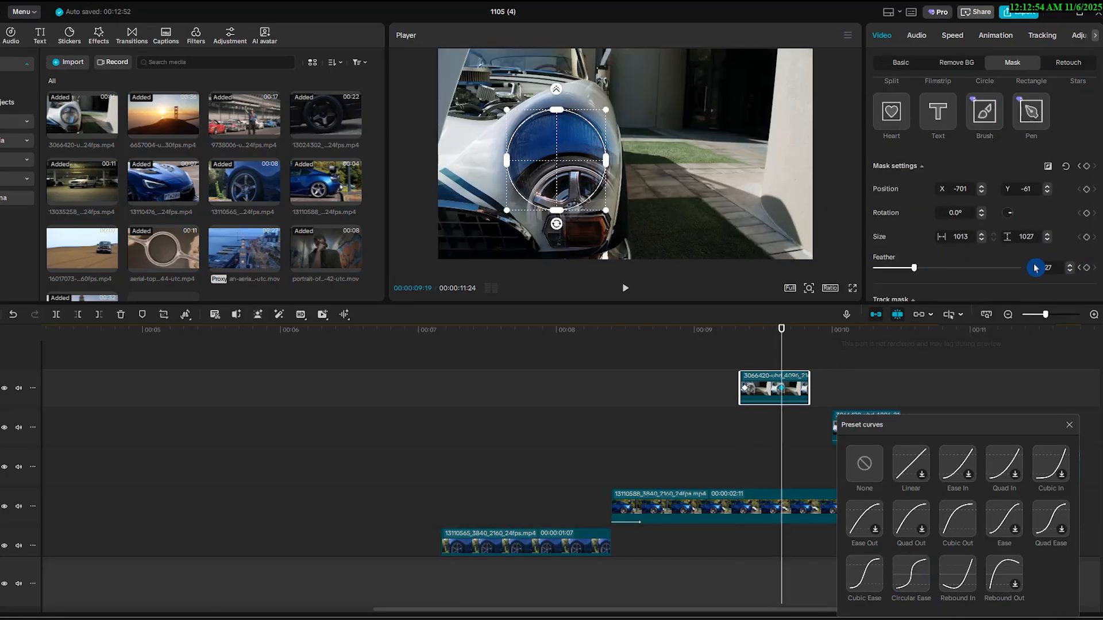
- Keyframe the blue car clip at 00:00:09:11, move it to X -135, Y 490 at 00:00:09:19, and preview the wheel-to-headlight match
mouse_move(748, 339)
mouse_down()
mouse_move(772, 336)
mouse_move(745, 334)
mouse_up()
click(747, 507)
click(1086, 94)
click(780, 394)
click(782, 390)
click(770, 507)
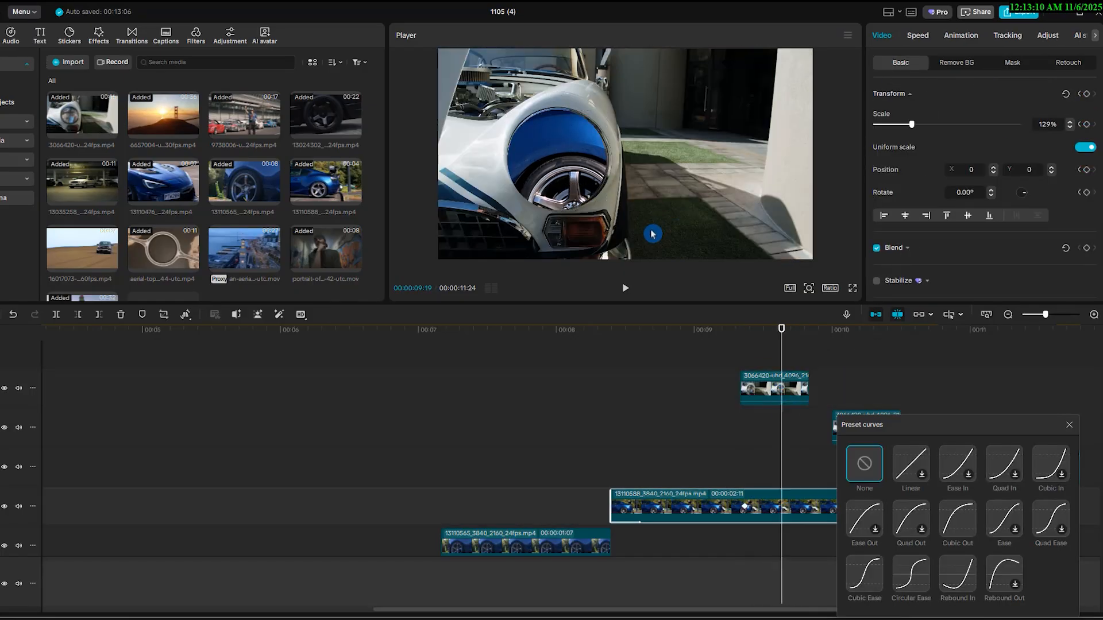
drag(574, 172, 568, 141)
click(745, 342)
key(space)
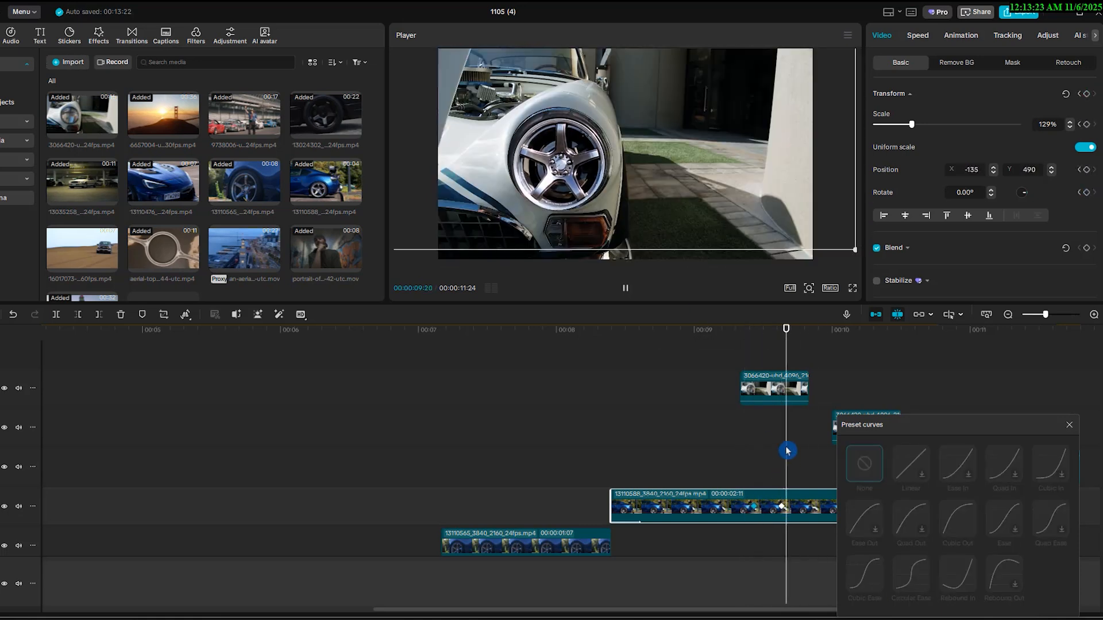
key(space)
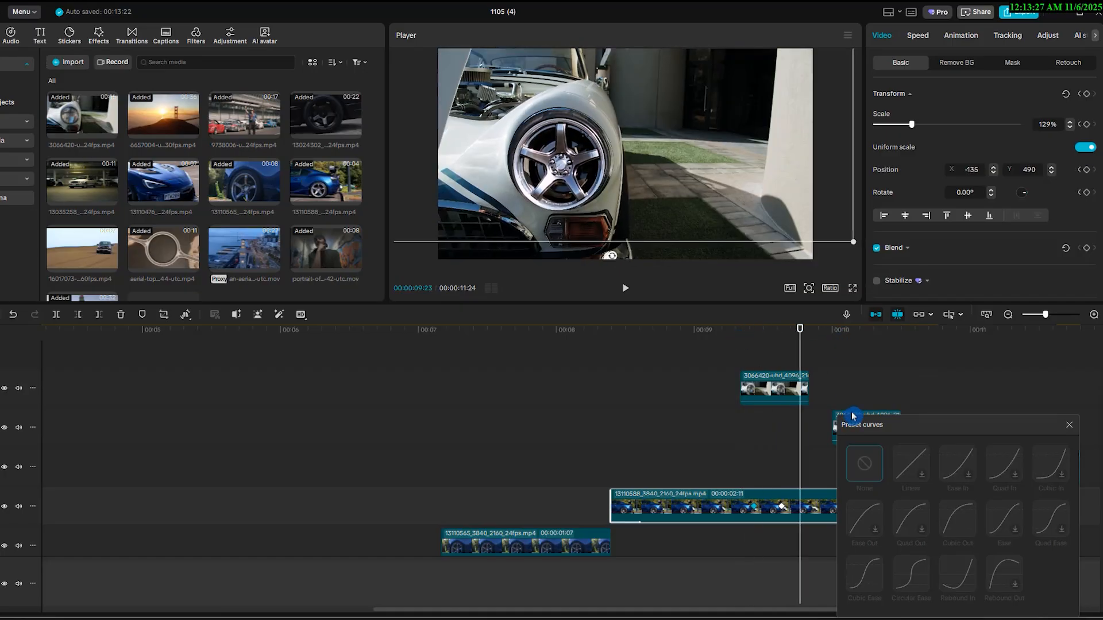
click(1067, 428)
- Move the lower headlight segment to start at about 00:00:09:22 and give it the Slide Up in-animation
drag(856, 428, 818, 428)
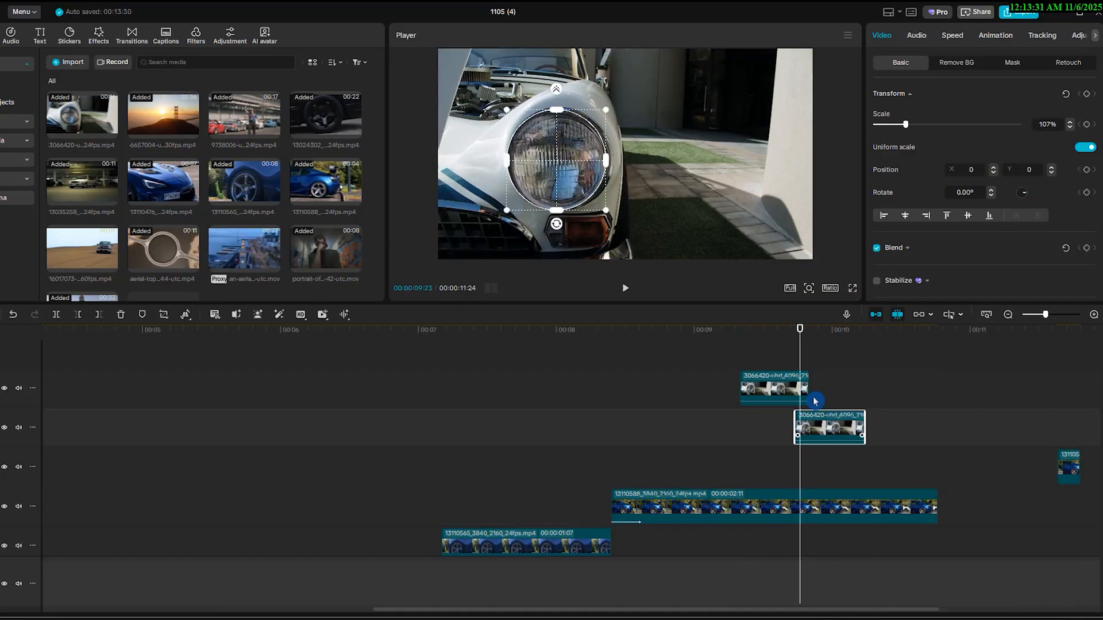
click(990, 43)
click(945, 216)
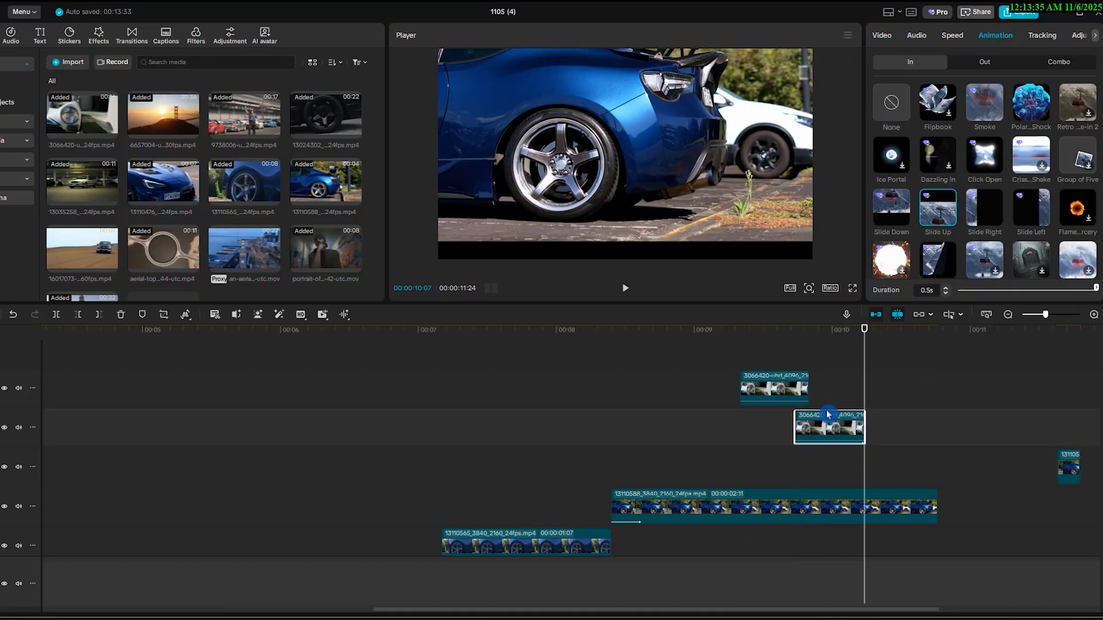
- Set the lower headlight segment's mask feather to 0 and extend the upper headlight segment past the ten-second mark
click(882, 35)
click(1012, 62)
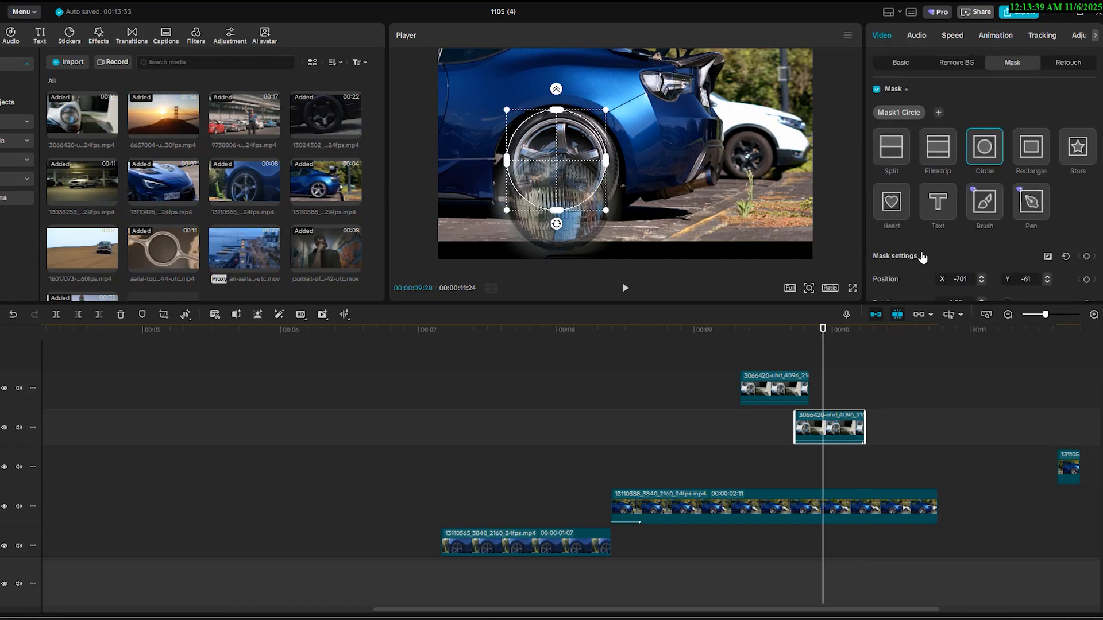
scroll(985, 172, down, 3)
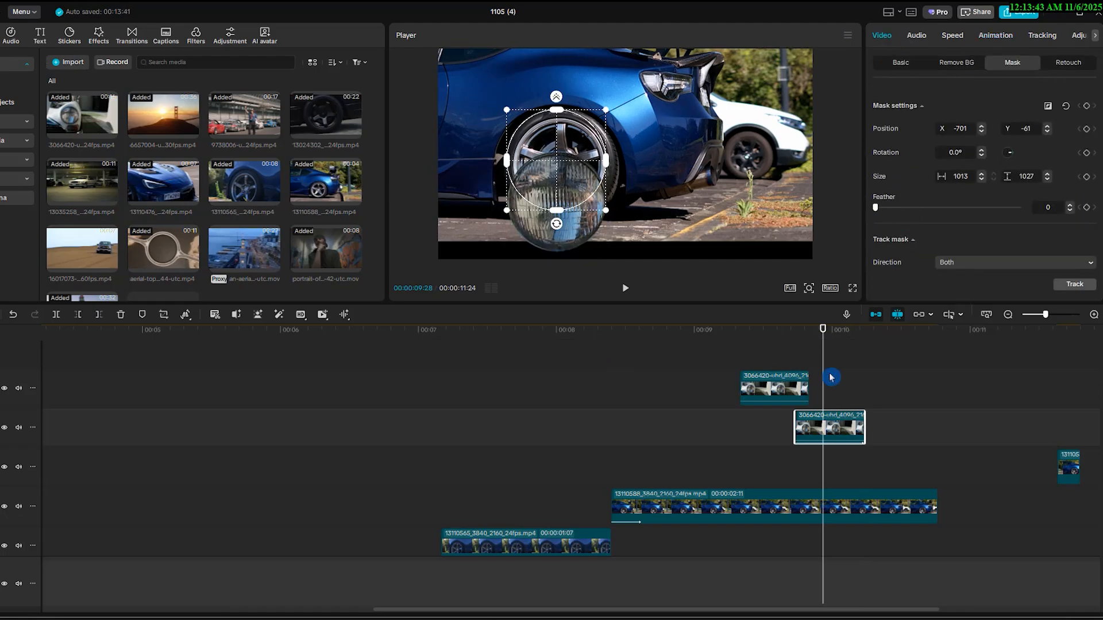
drag(809, 386, 879, 386)
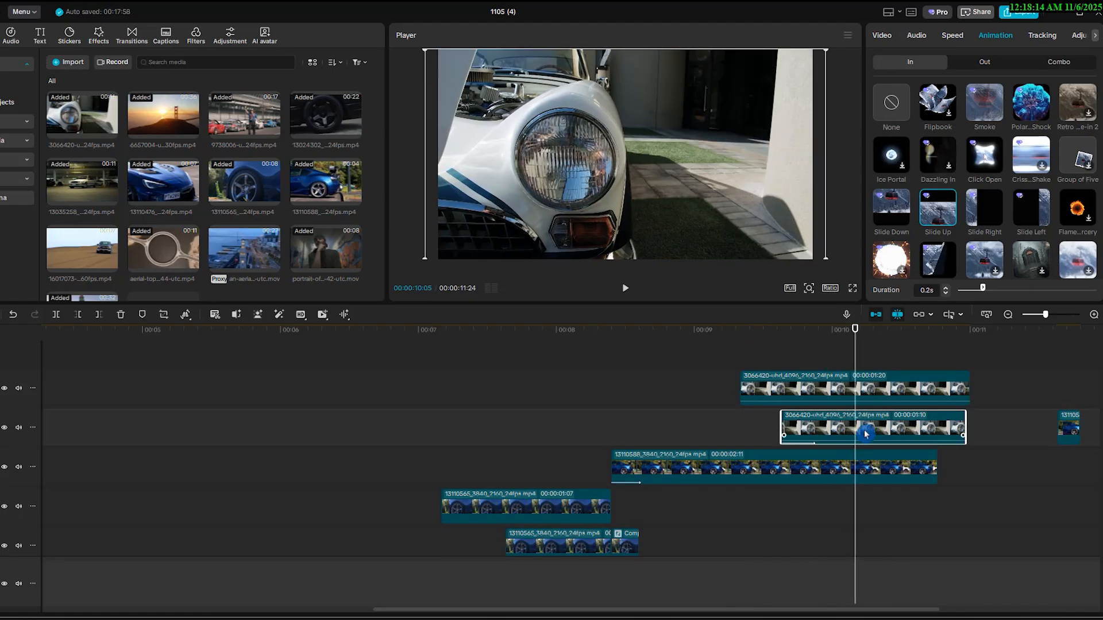
- Add the desert truck clip after the upper headlight segment and trim the lower headlight segment to end at about 00:00:10:08
scroll(282, 233, down, 2)
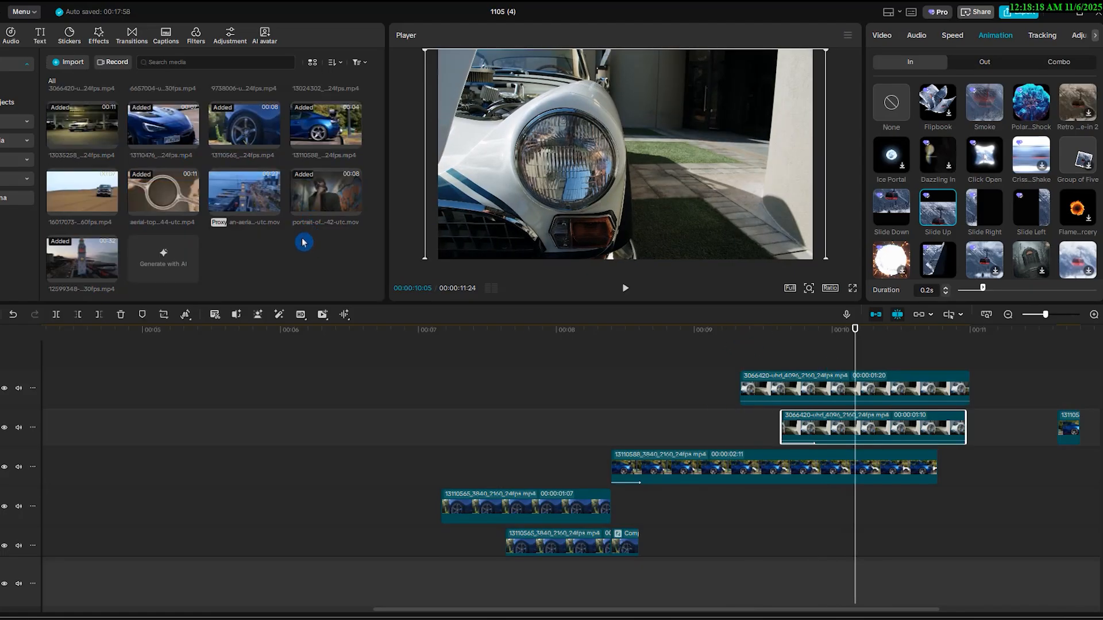
drag(101, 198, 992, 381)
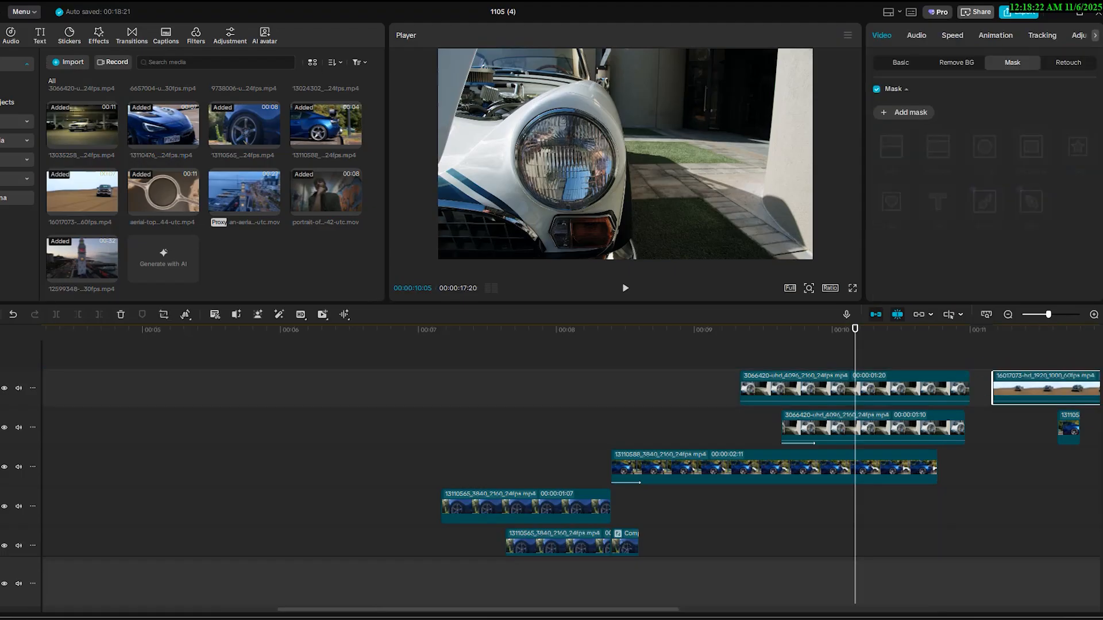
click(964, 426)
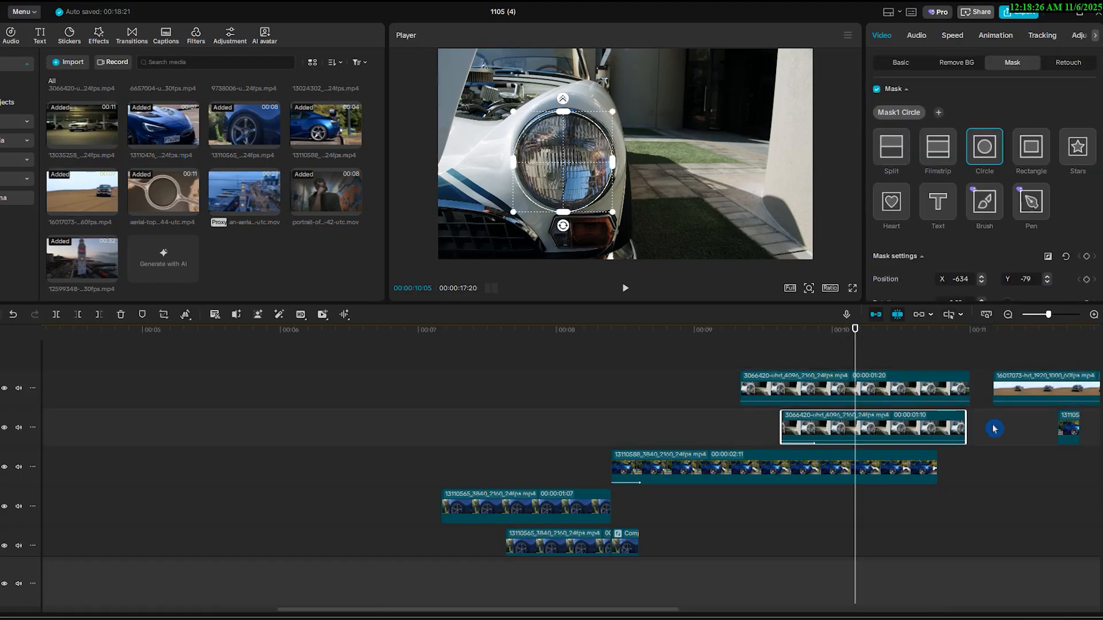
drag(965, 418, 869, 419)
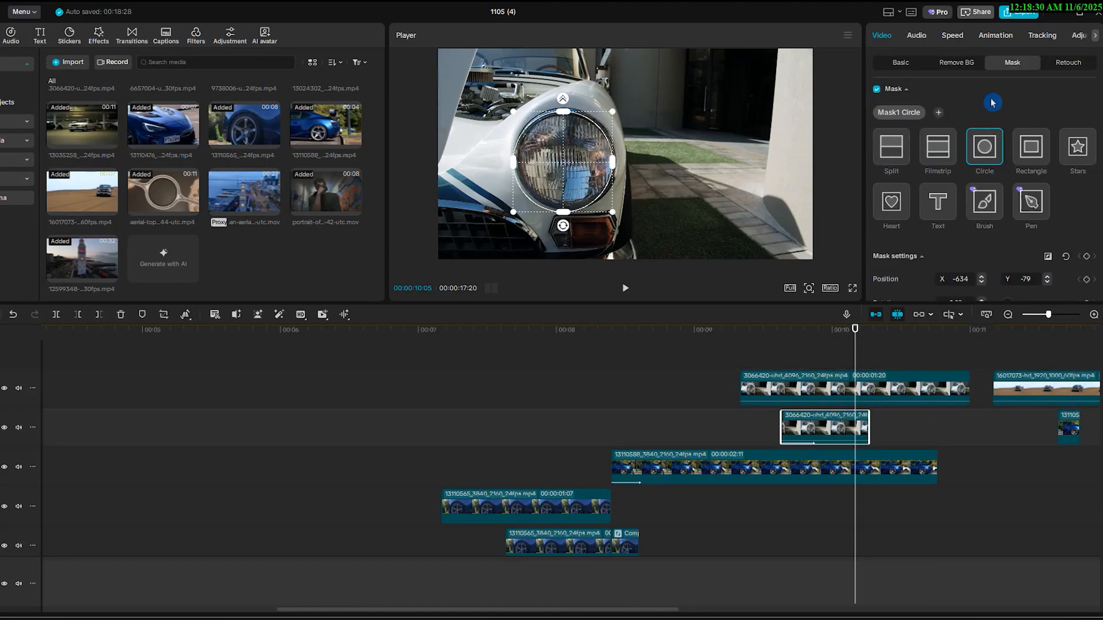
- Give the lower headlight segment the Slide Down out-animation
click(995, 35)
click(985, 62)
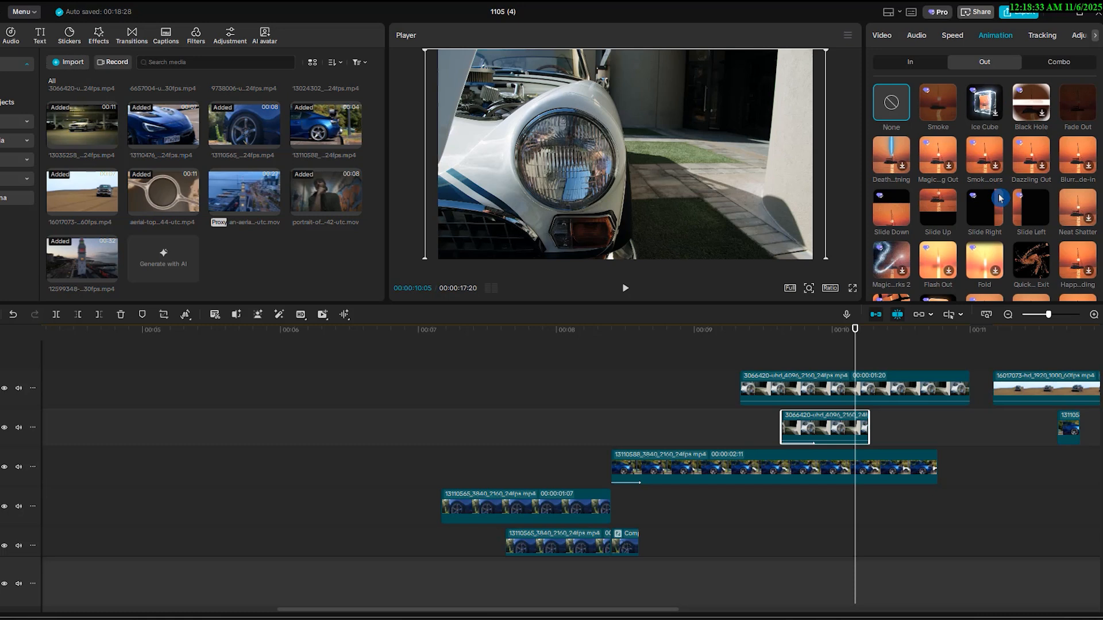
click(893, 213)
- Move the desert truck clip beneath the headlight segments, starting at about 00:00:09:27, and preview the headlight transition
drag(1043, 397, 915, 428)
click(831, 331)
click(787, 332)
click(746, 333)
key(space)
click(743, 332)
key(space)
key(space)
key(space)
key(space)
- Keyframe the upper headlight segment at about 00:00:10:14, and at 00:00:10:18 with scale 500% and position X 3082, Y 229
click(915, 391)
click(884, 35)
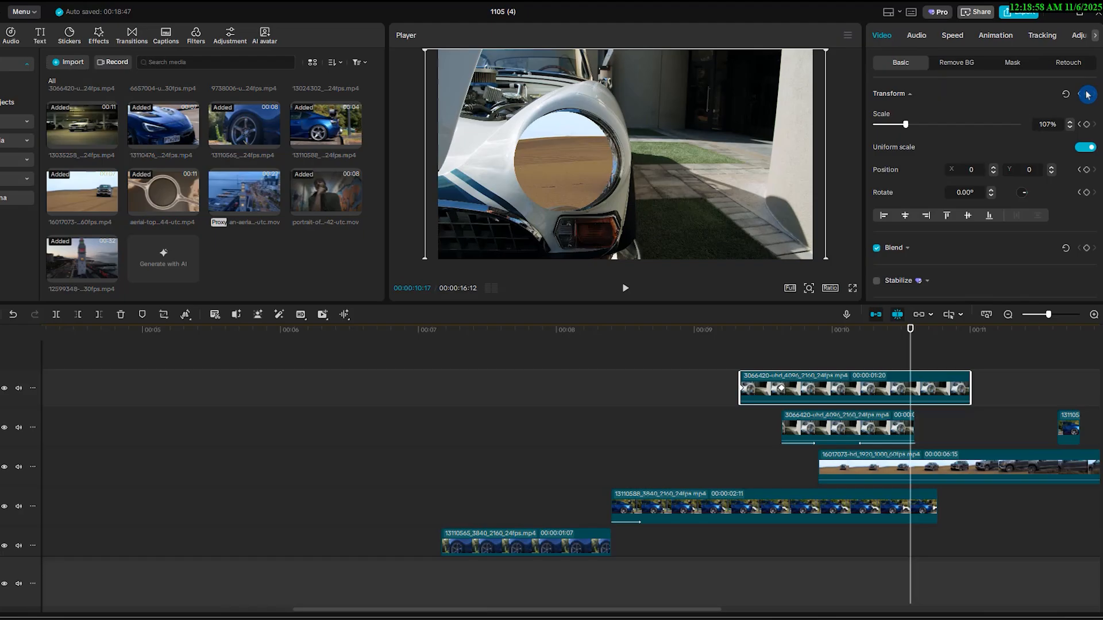
click(917, 343)
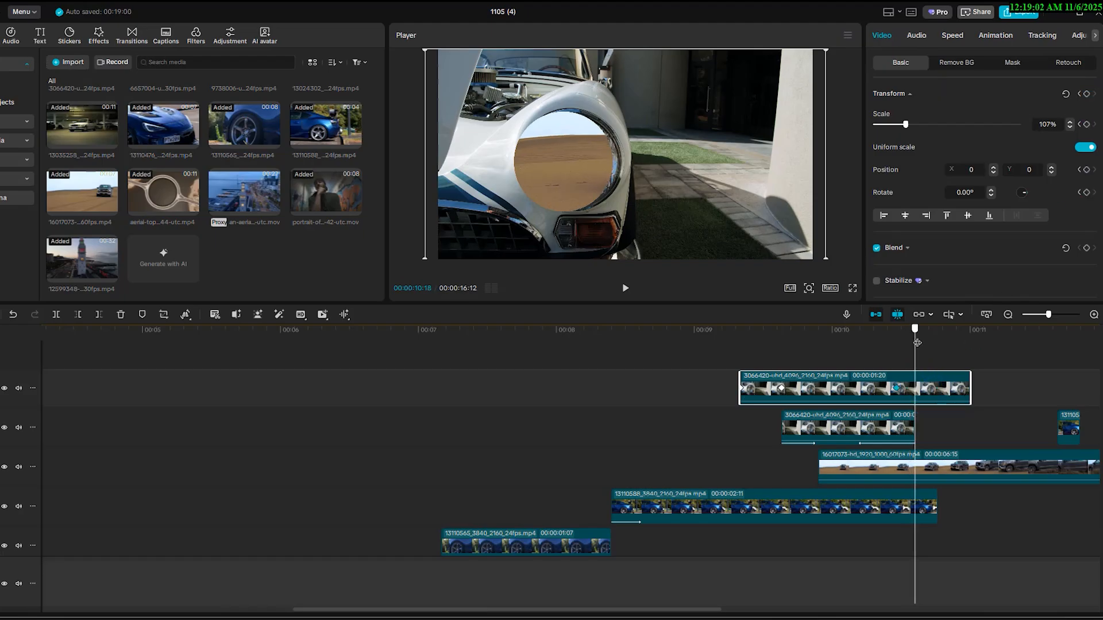
drag(908, 125, 1018, 124)
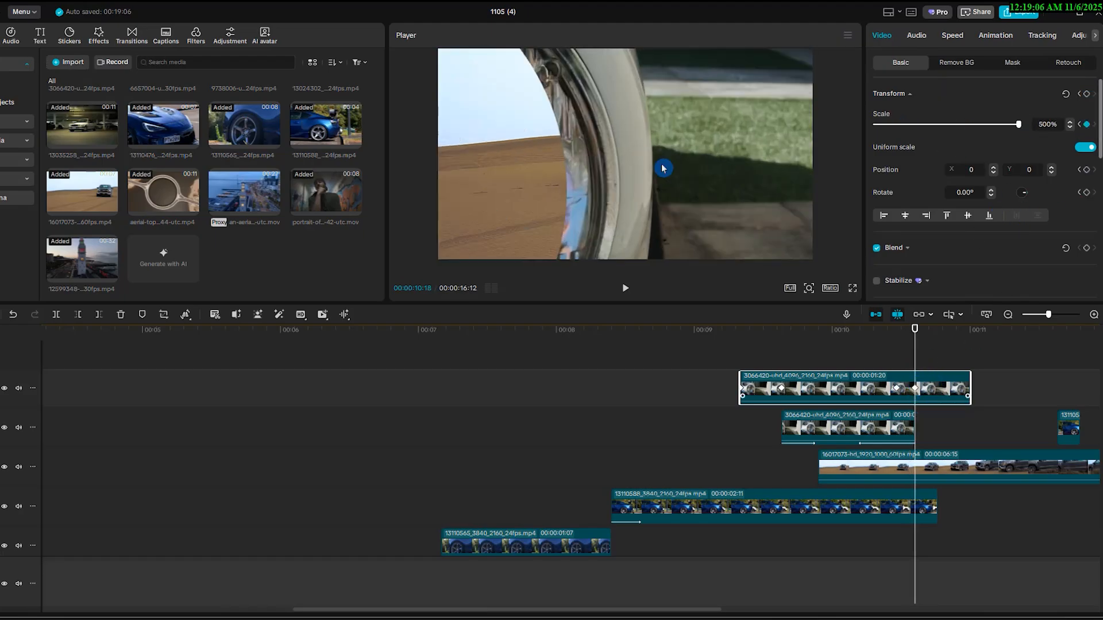
- Apply a preset curve to the upper headlight segment's 00:00:10:18 keyframe and preview the zoom through the headlight
right_click(914, 389)
click(940, 438)
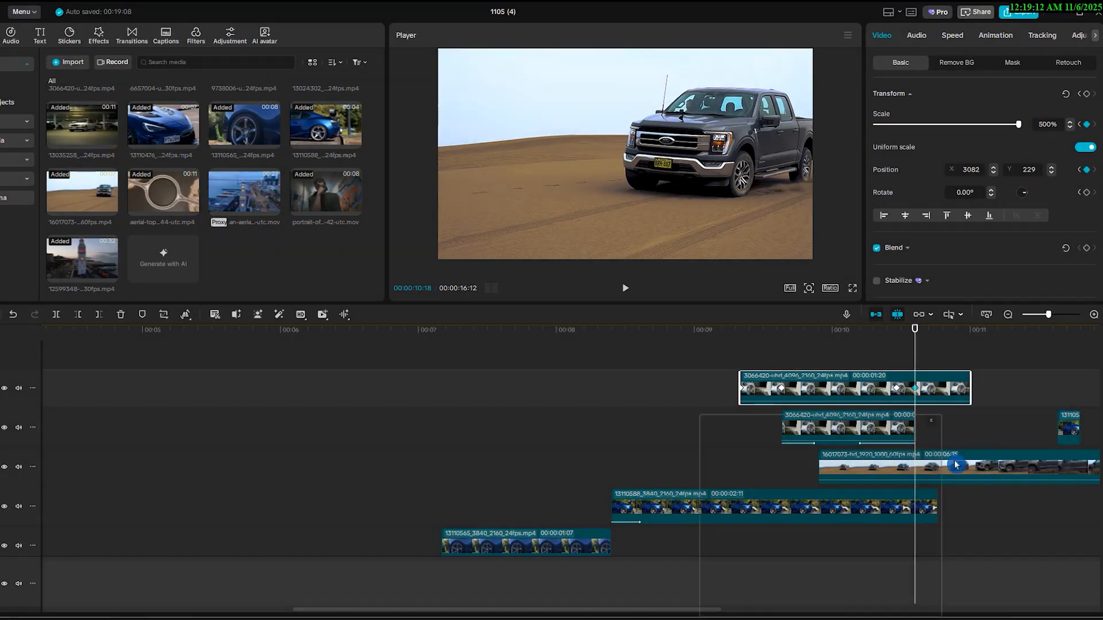
click(932, 425)
click(728, 341)
key(space)
click(728, 341)
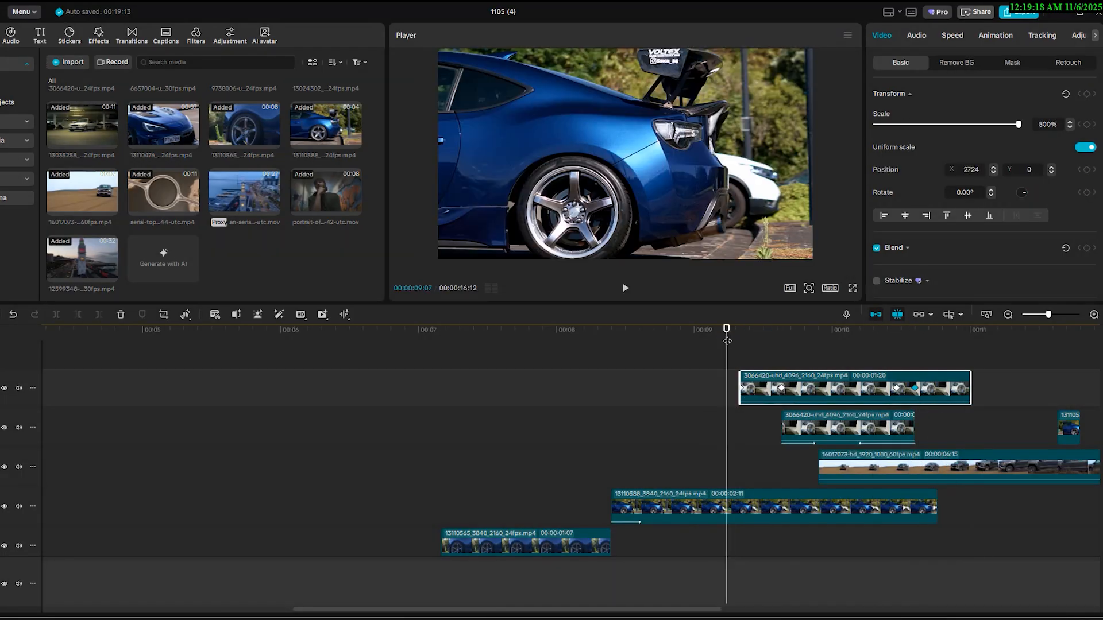
- Trim the desert truck clip's beginning to leave 00:00:05:22, start it at about 00:00:10:06, and preview the transition
drag(826, 471, 944, 470)
key(space)
key(space)
drag(900, 466, 858, 464)
click(722, 340)
key(space)
click(723, 341)
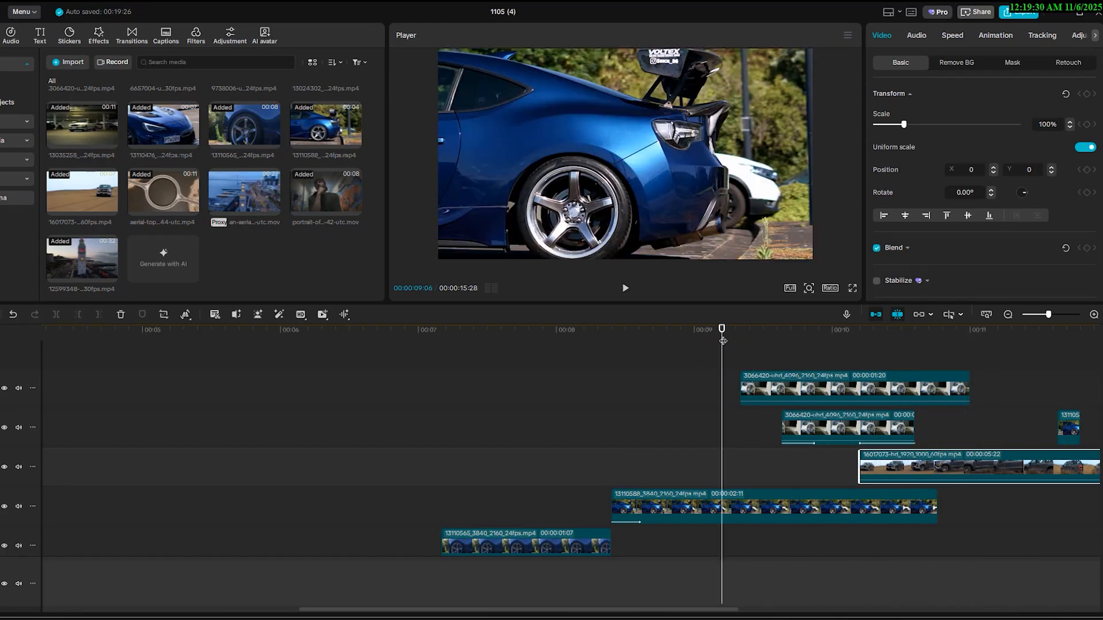
- Apply the Circular Ease curve to the upper headlight segment's final zoom keyframe
click(922, 392)
right_click(915, 389)
click(966, 467)
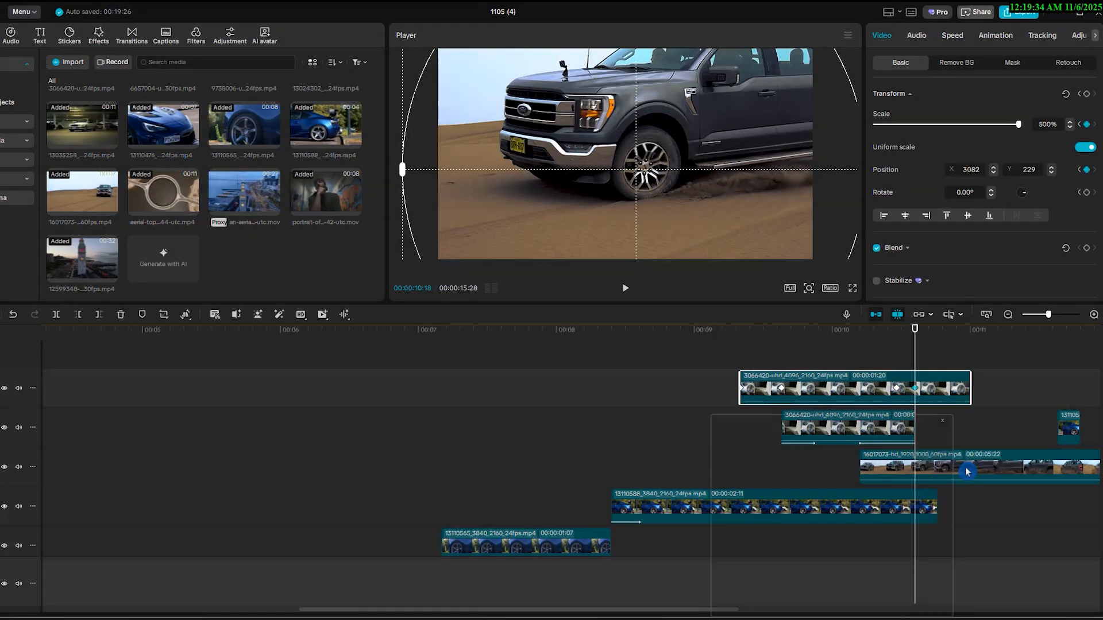
click(797, 573)
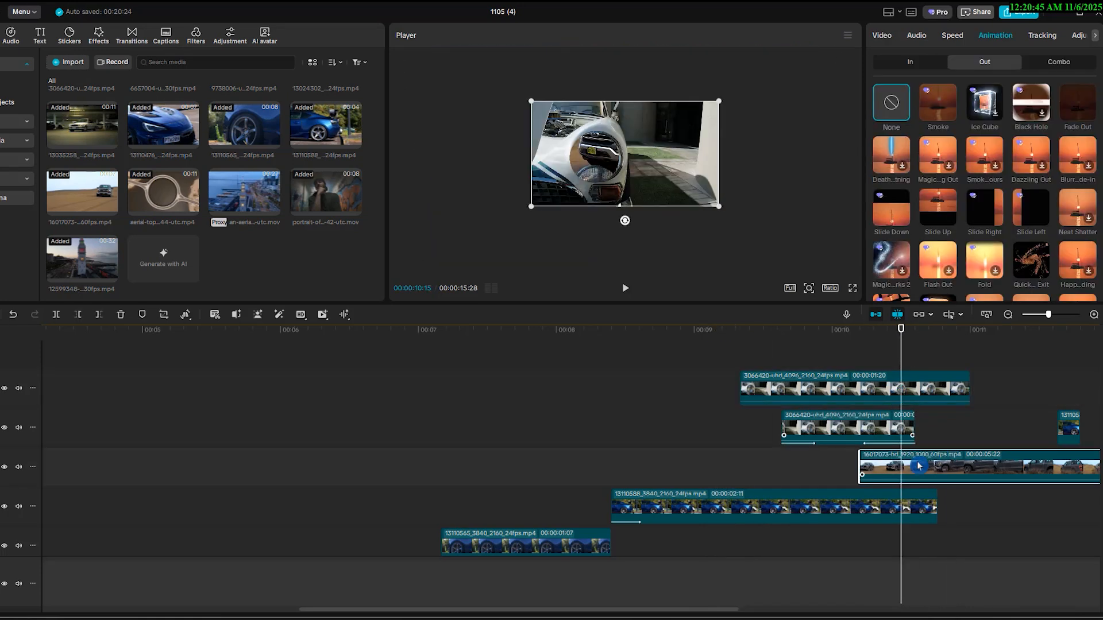
- Position the truck clip at X -410, Y -483 inside the headlight opening and keyframe it at 00:00:10:15
drag(687, 187, 657, 207)
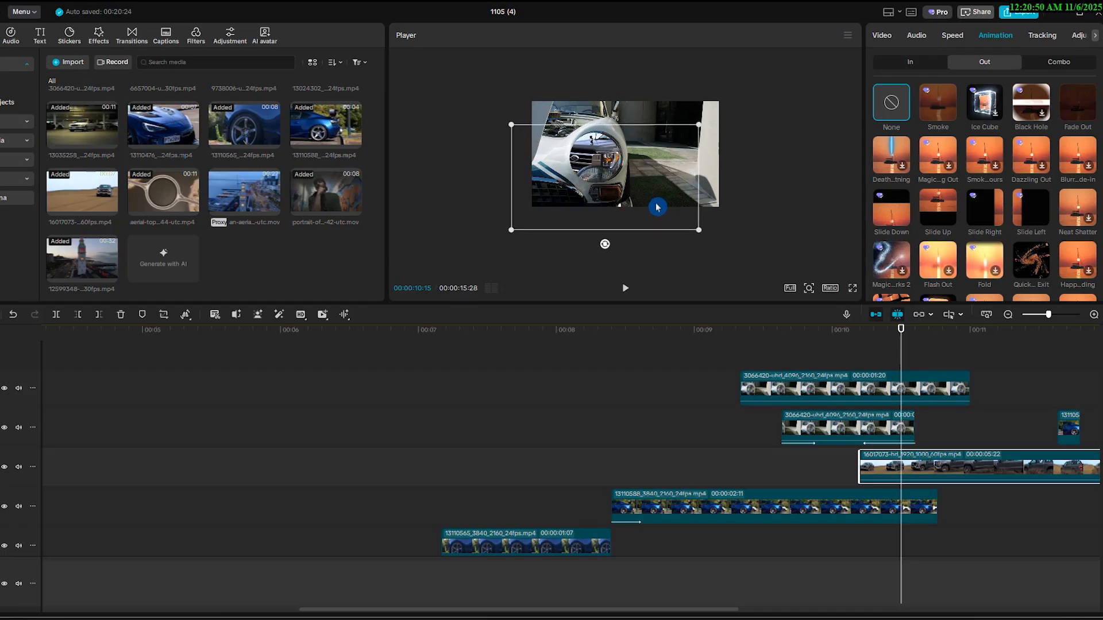
click(907, 395)
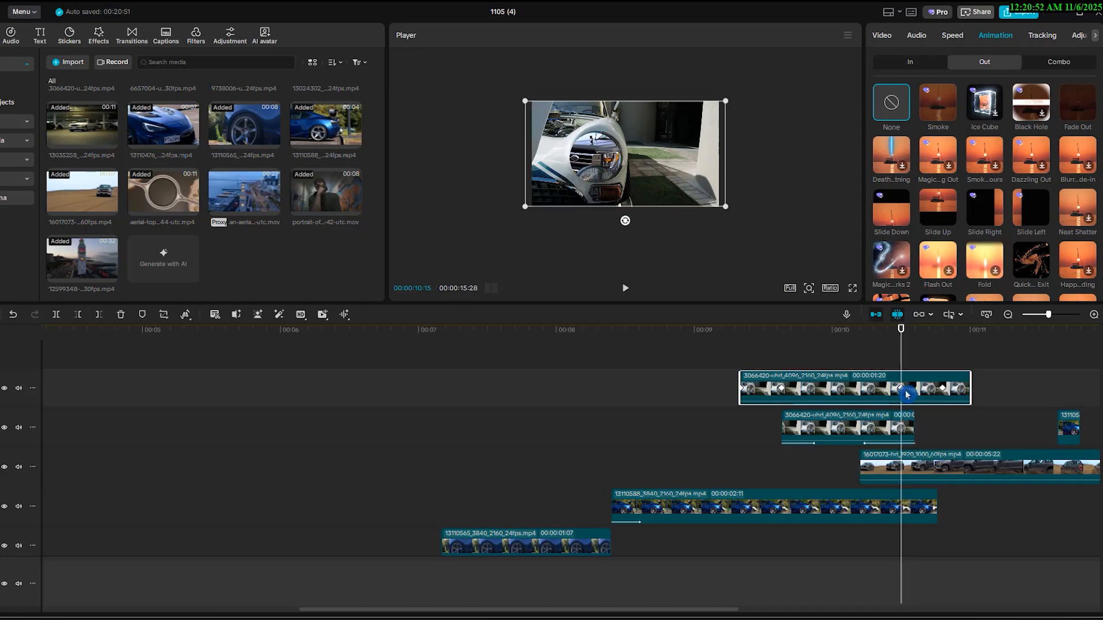
click(910, 475)
click(883, 37)
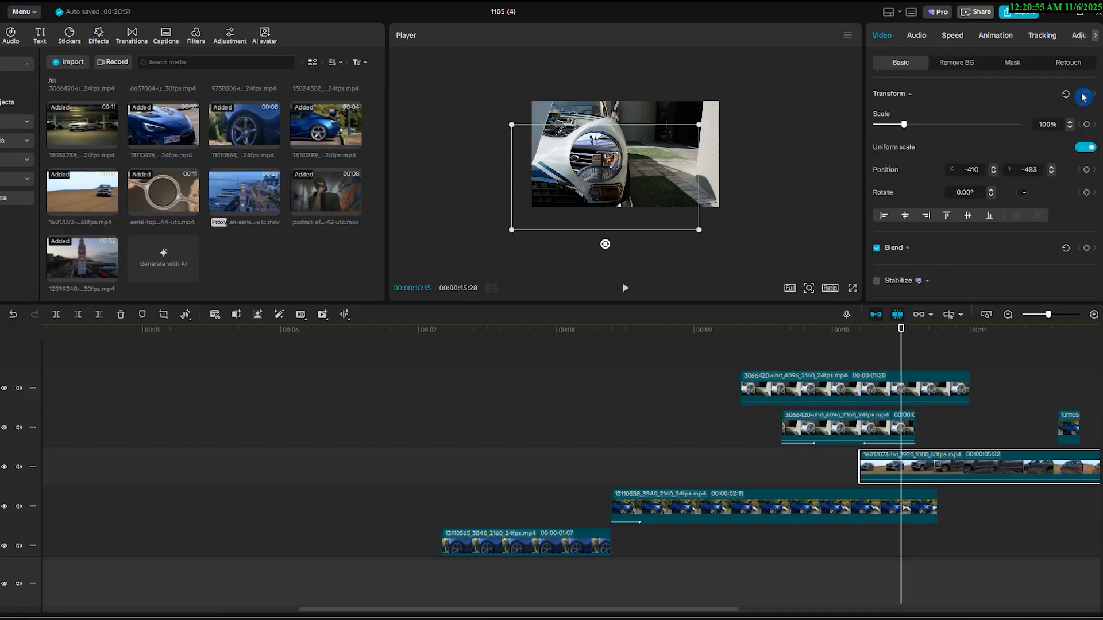
- Keyframe the truck clip at 00:00:10:24 with scale 100% and position X 0, Y 0 so it fills the frame
click(944, 392)
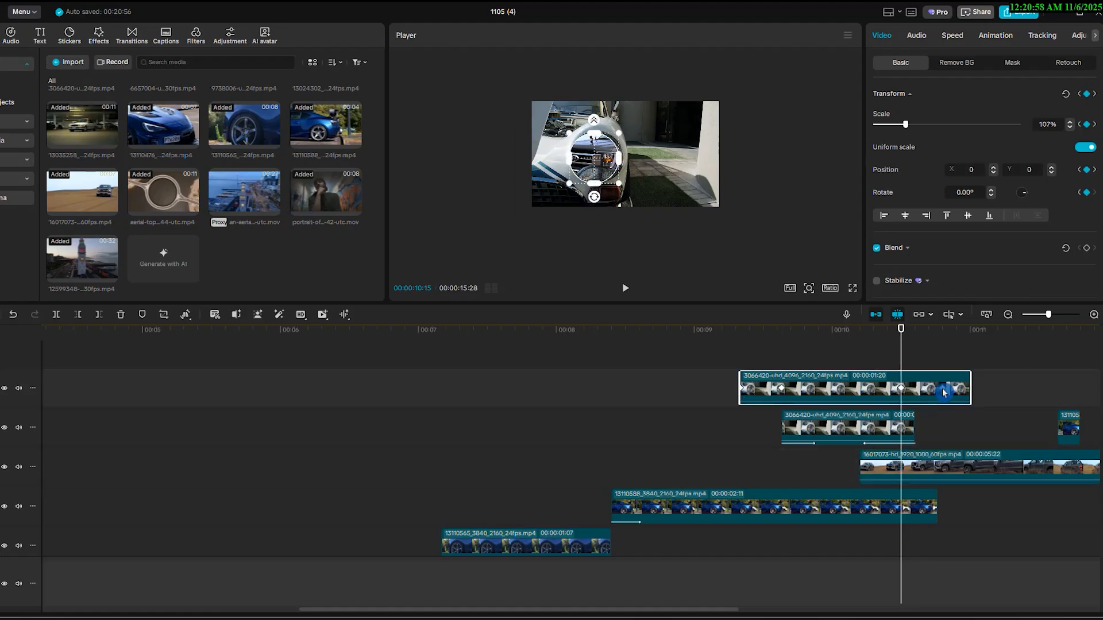
click(950, 467)
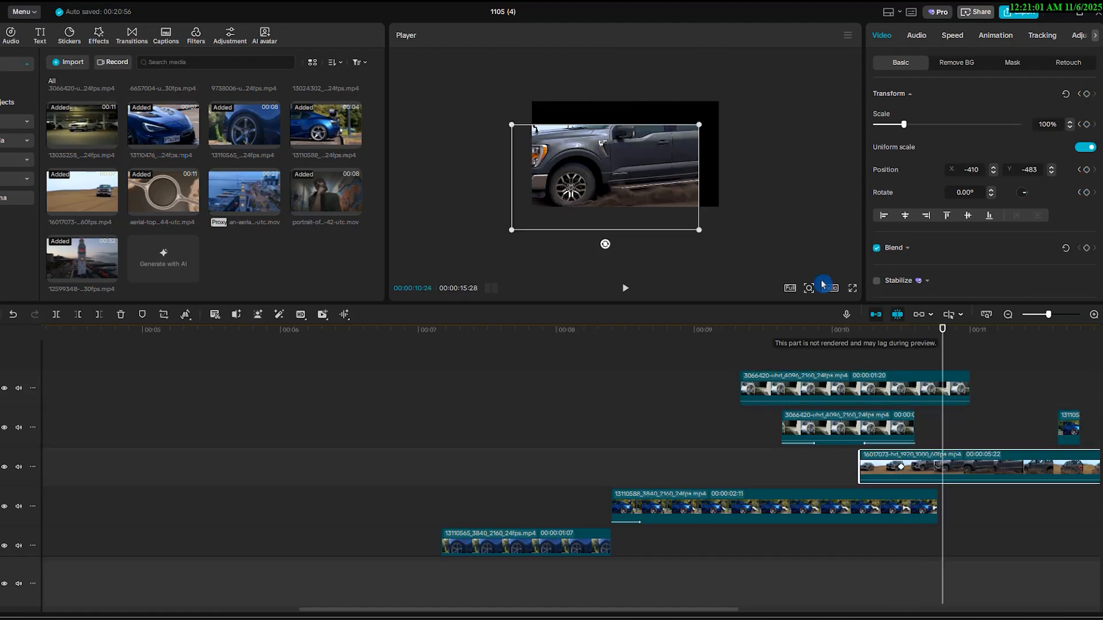
drag(699, 124, 761, 106)
drag(675, 144, 730, 124)
drag(797, 77, 738, 95)
drag(702, 155, 663, 152)
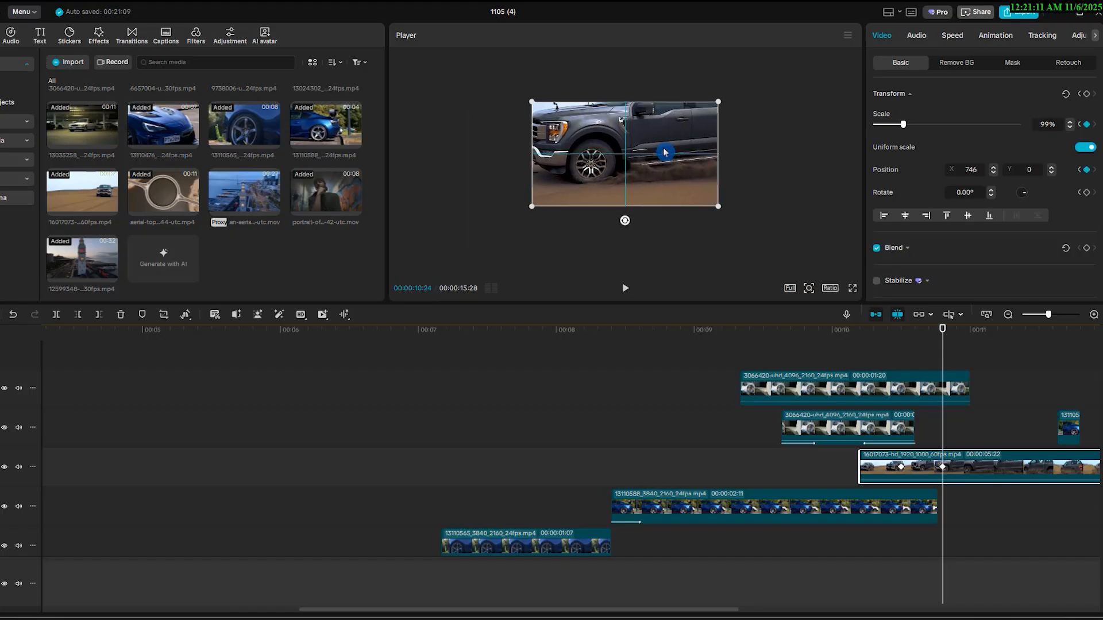
drag(718, 209, 721, 210)
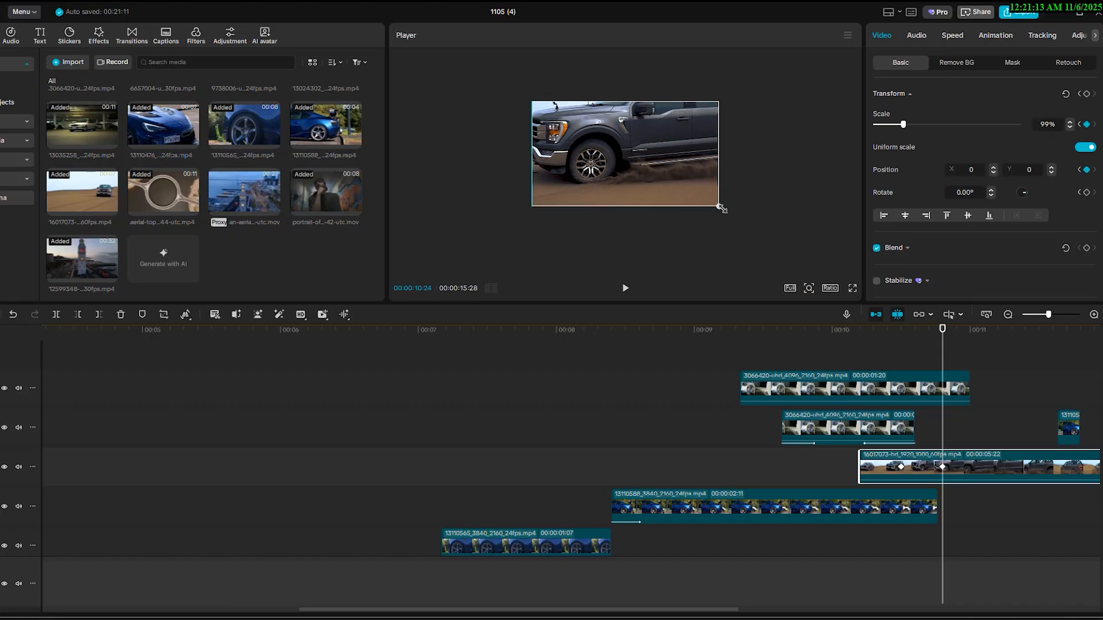
click(931, 390)
click(948, 472)
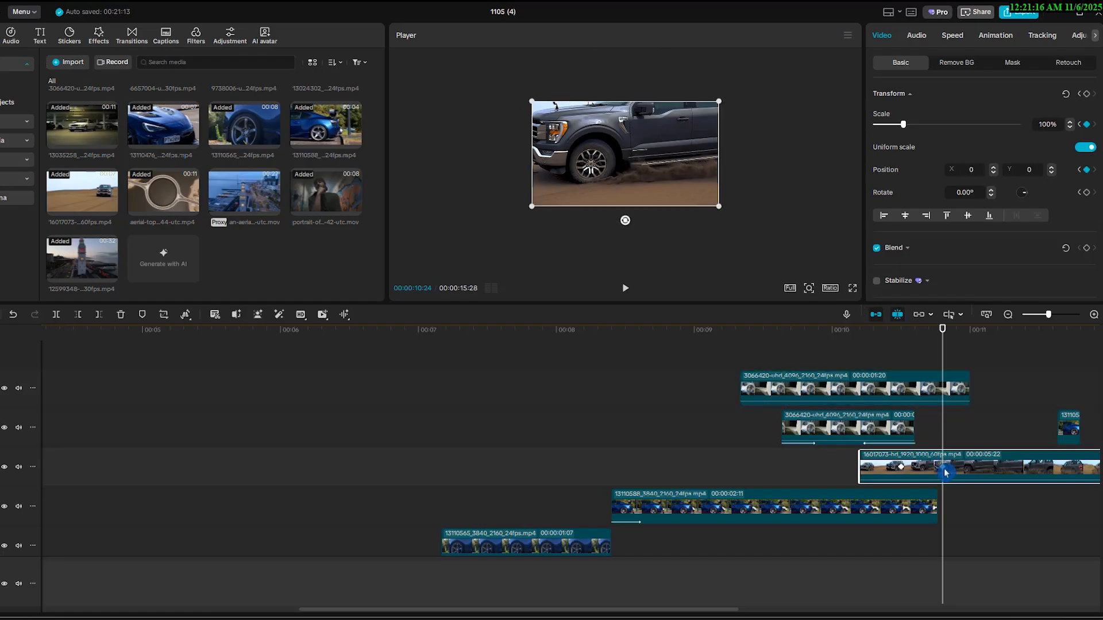
- Play back the sequence from about 00:00:09:11 to check the headlight-to-truck transition
click(734, 337)
key(space)
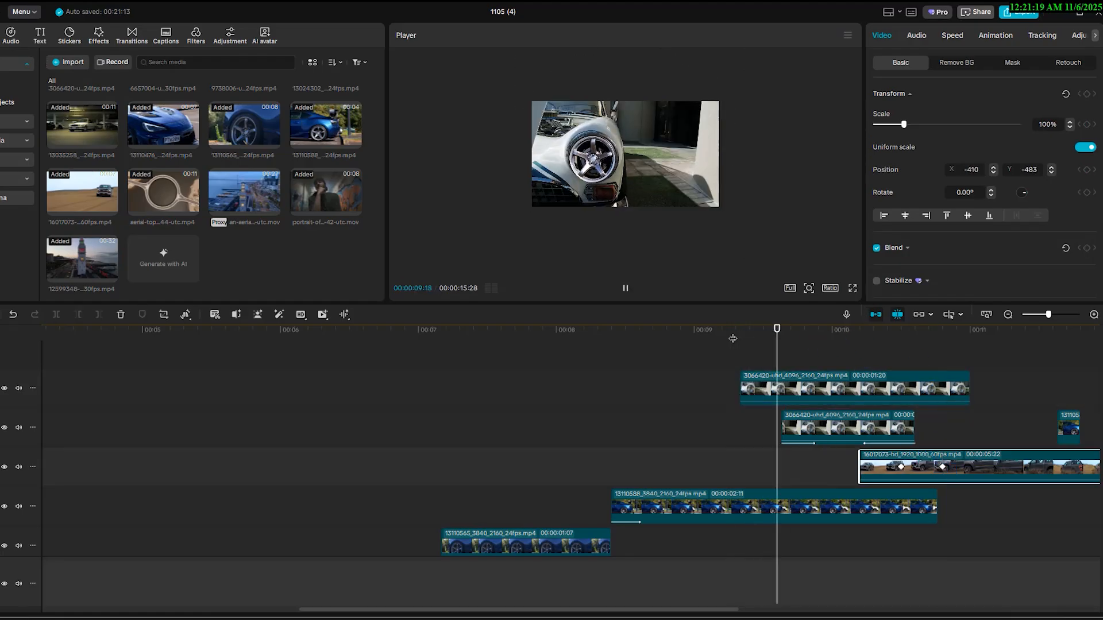
drag(734, 339, 745, 340)
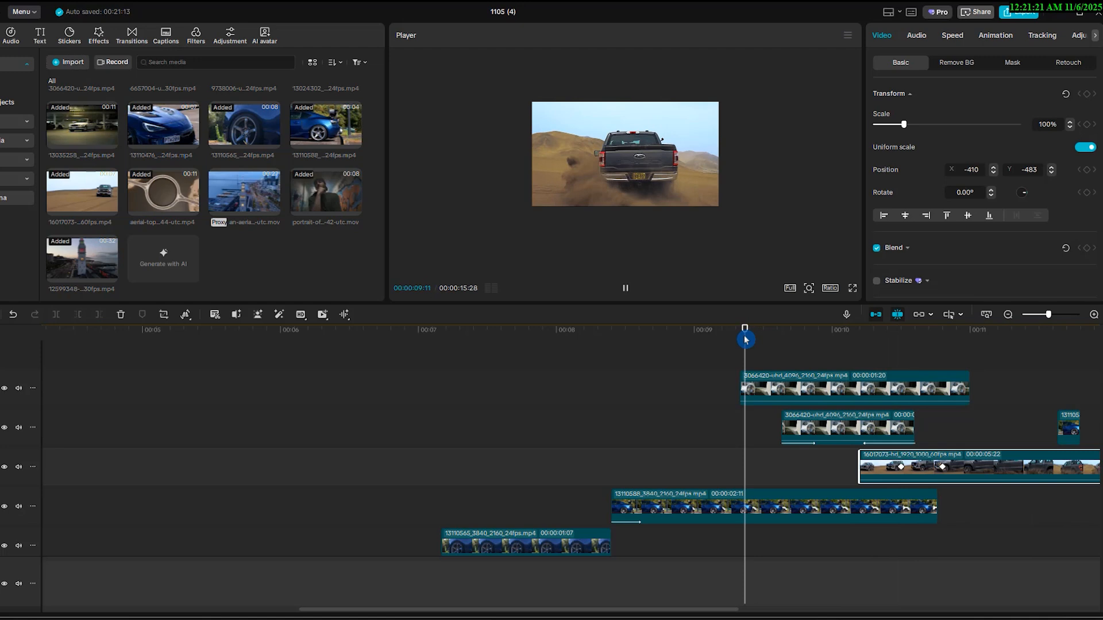
key(space)
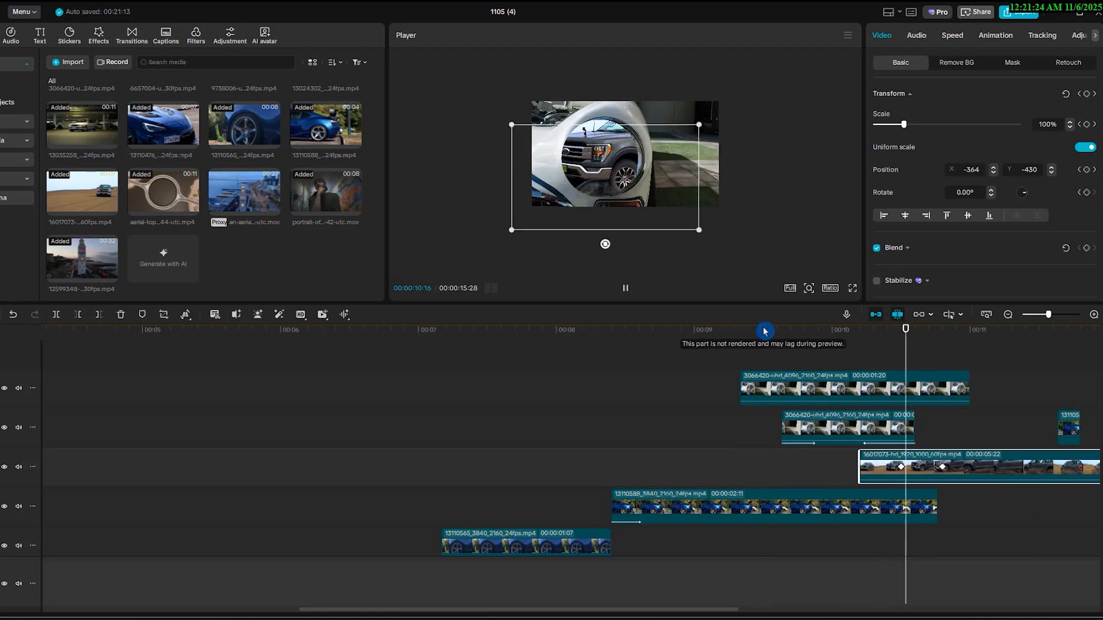
key(space)
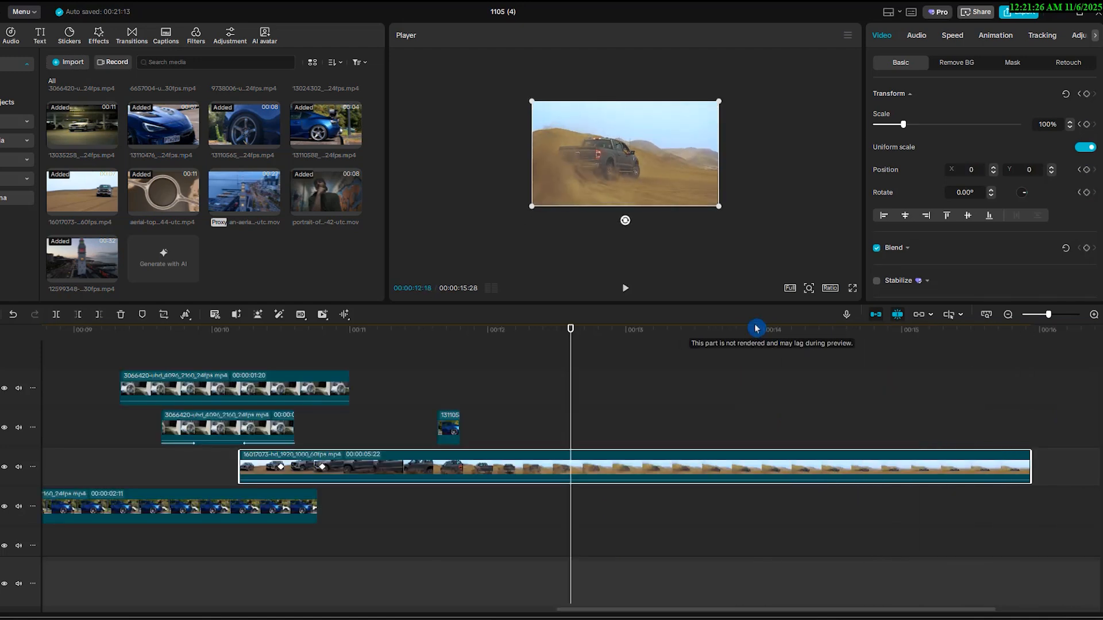
scroll(702, 454, down, 2)
click(505, 428)
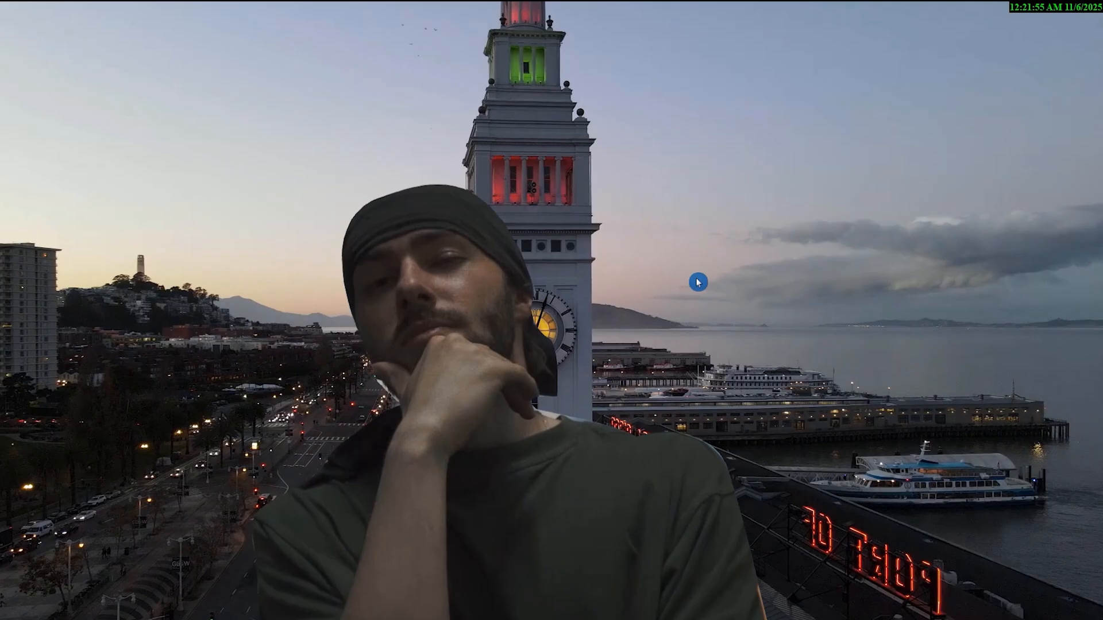